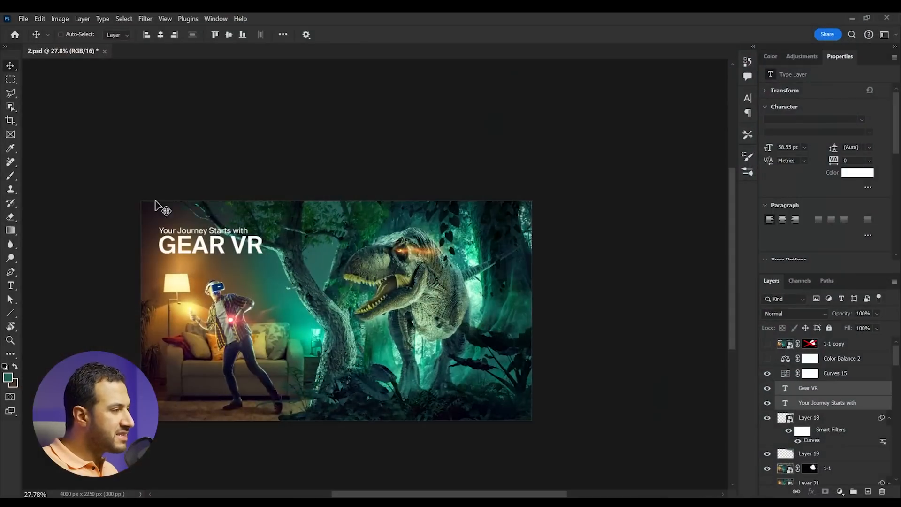
Step: Create a new 4000 x 2250 px document at 300 ppi in 16-bit RGB with a white background
click(23, 18)
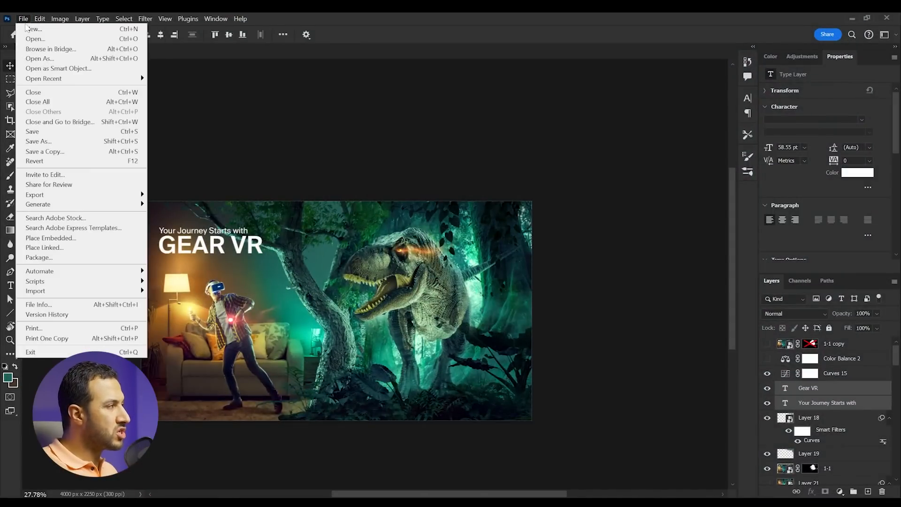
click(34, 29)
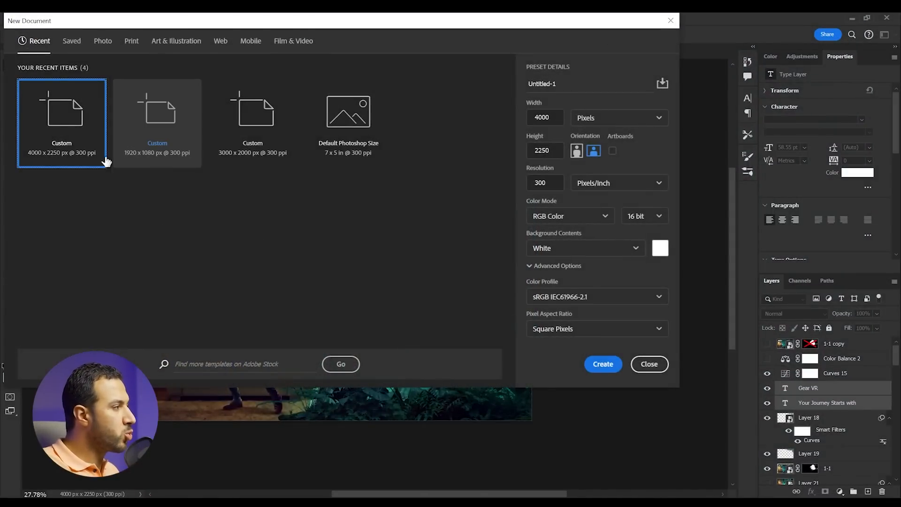
click(605, 367)
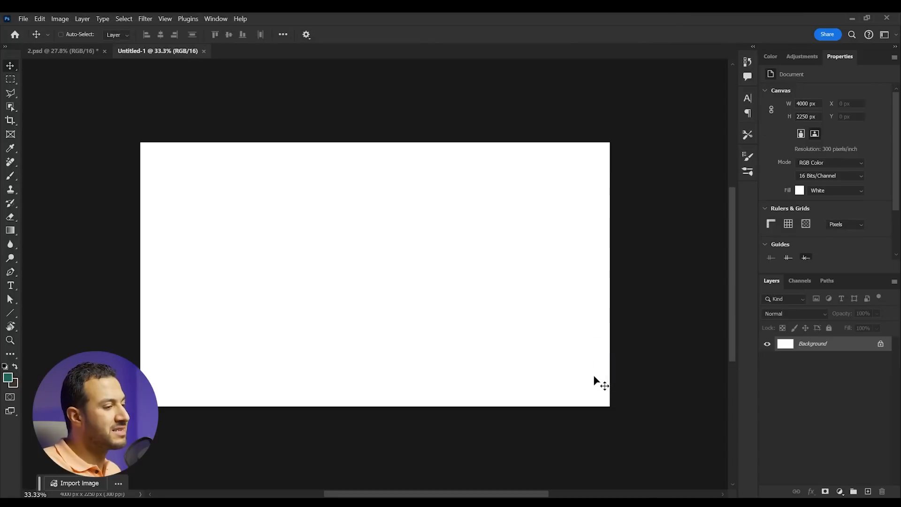
alt+scroll(531, 332, up, 1)
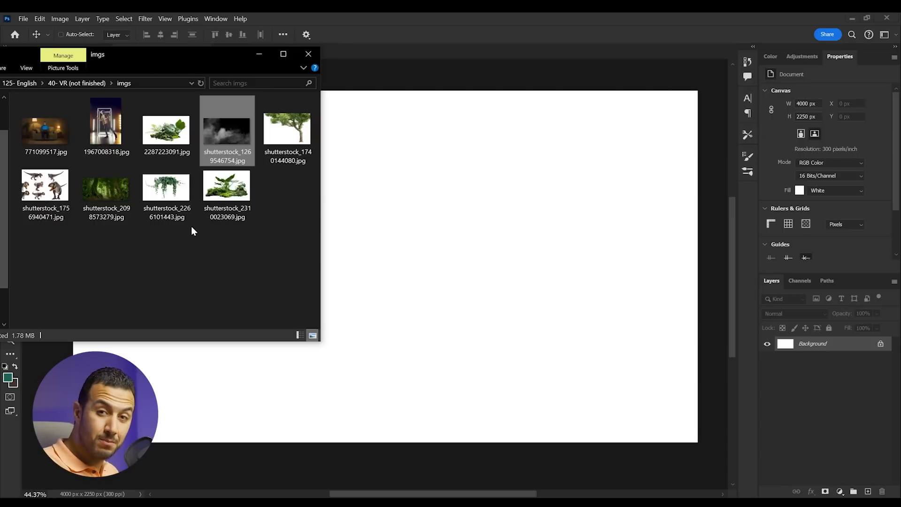
Step: Place the forest image shutterstock_2098573279.jpg from the imgs folder into the document and flip it horizontally
drag(106, 188, 527, 235)
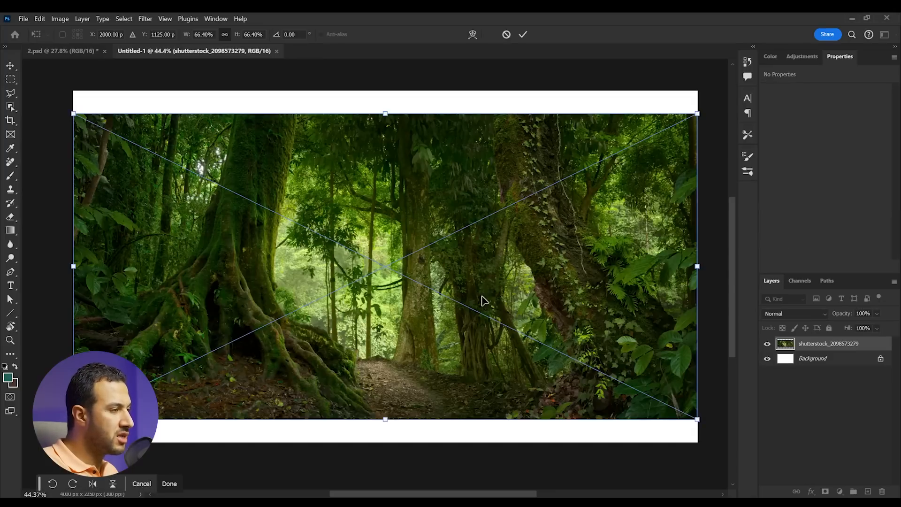
right_click(408, 305)
click(488, 456)
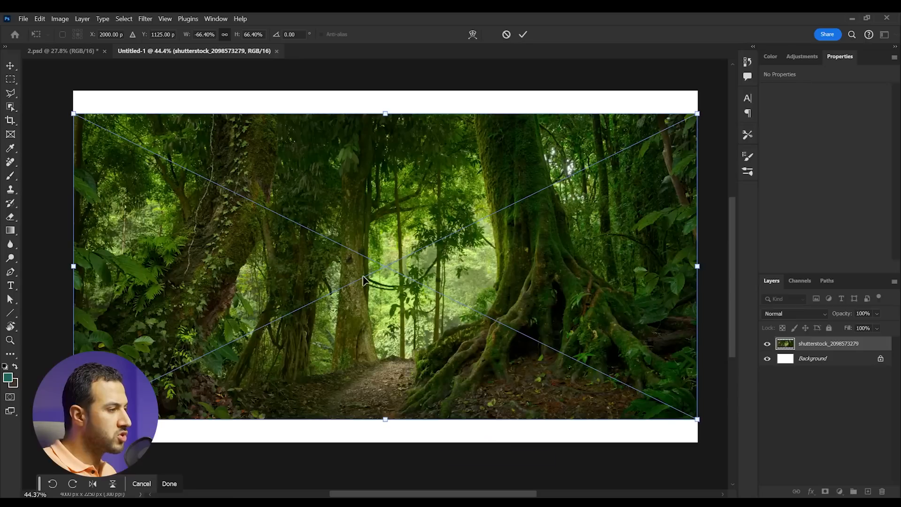
Step: Mark the large tree trunk and the bright clearing in red with the screen annotation pen, and clear the marks
key(F3)
mouse_move(479, 112)
mouse_down()
mouse_move(493, 279)
mouse_move(482, 309)
mouse_move(423, 355)
mouse_up()
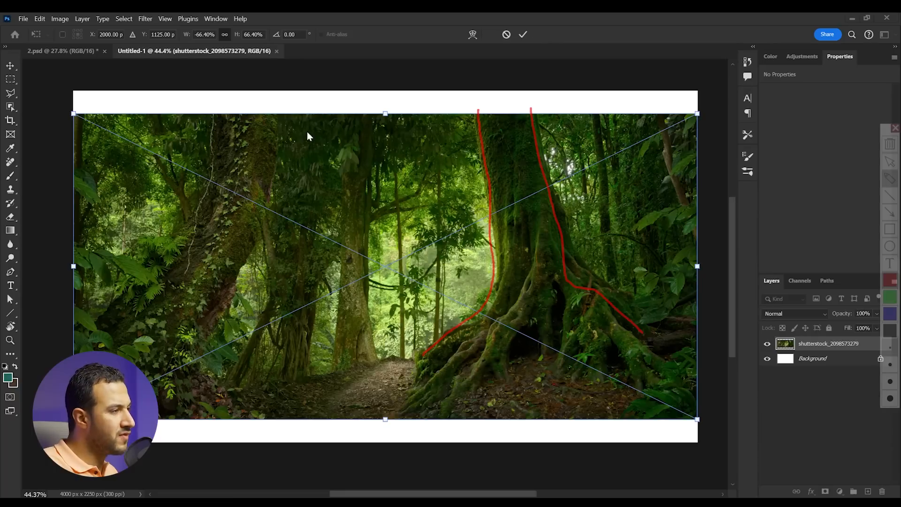
mouse_move(472, 285)
mouse_down()
mouse_move(469, 296)
mouse_move(378, 330)
mouse_move(430, 200)
mouse_move(455, 298)
mouse_up()
drag(464, 243, 447, 272)
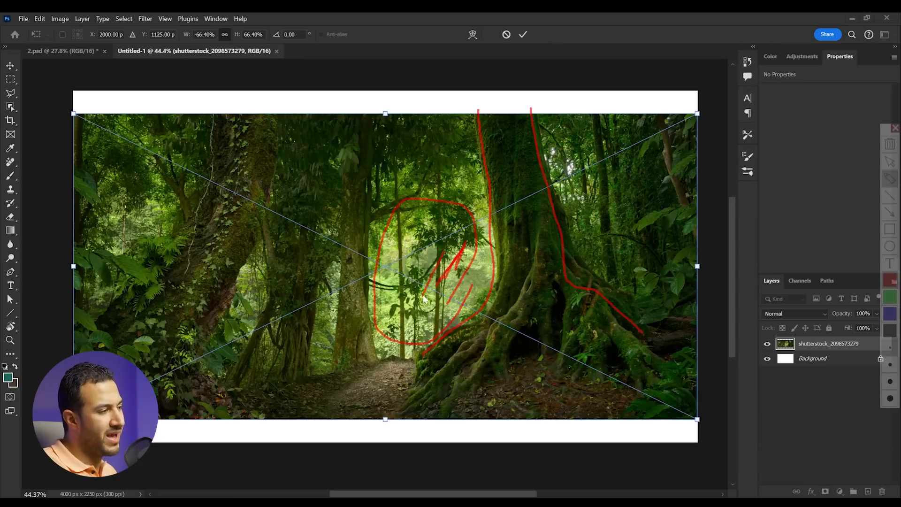
key(Escape)
Step: Enlarge and reposition the forest image so it covers the whole canvas height and width, and commit the transform
drag(73, 266, 36, 267)
drag(394, 283, 444, 281)
drag(415, 105, 417, 90)
drag(416, 428, 428, 443)
key(Return)
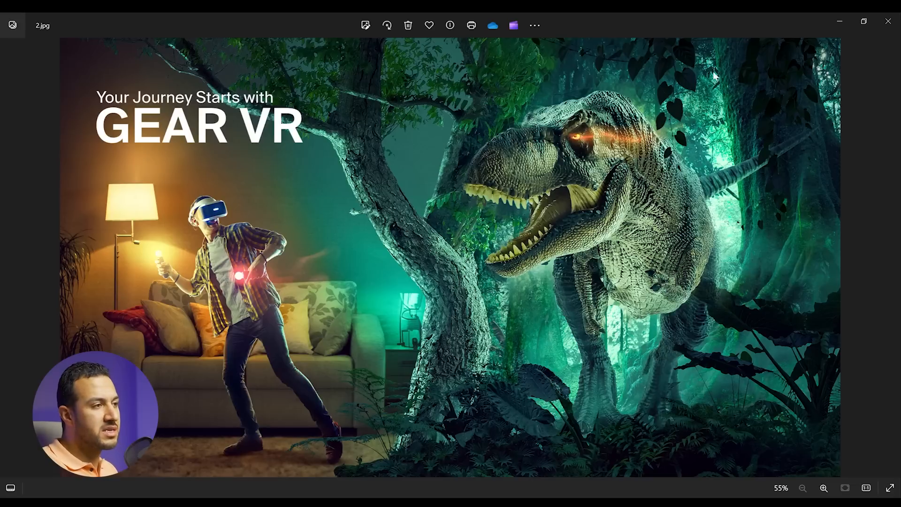
Step: Minimize the reference image, undo the stray change, and brush black on the forest layer's mask to hide its left part along a wavy edge
click(839, 26)
key(ctrl+z)
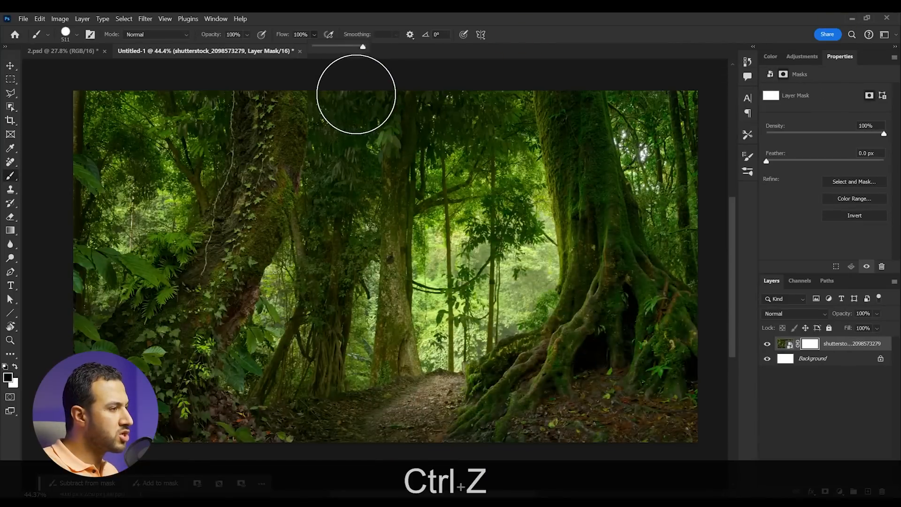
mouse_move(329, 98)
mouse_down()
mouse_move(352, 427)
mouse_move(288, 136)
mouse_up()
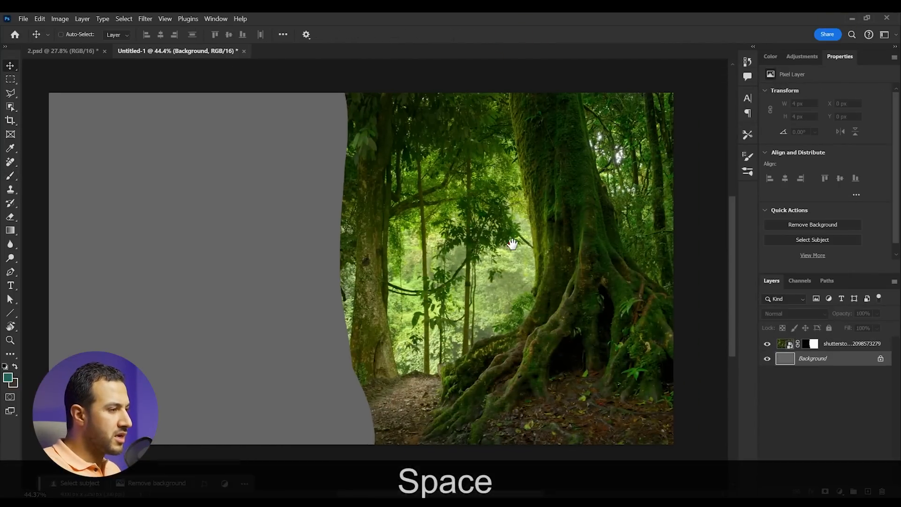
Step: Add a Color Balance adjustment layer above the forest layer and clip it to that layer
scroll(554, 277, up, 1)
drag(613, 247, 585, 247)
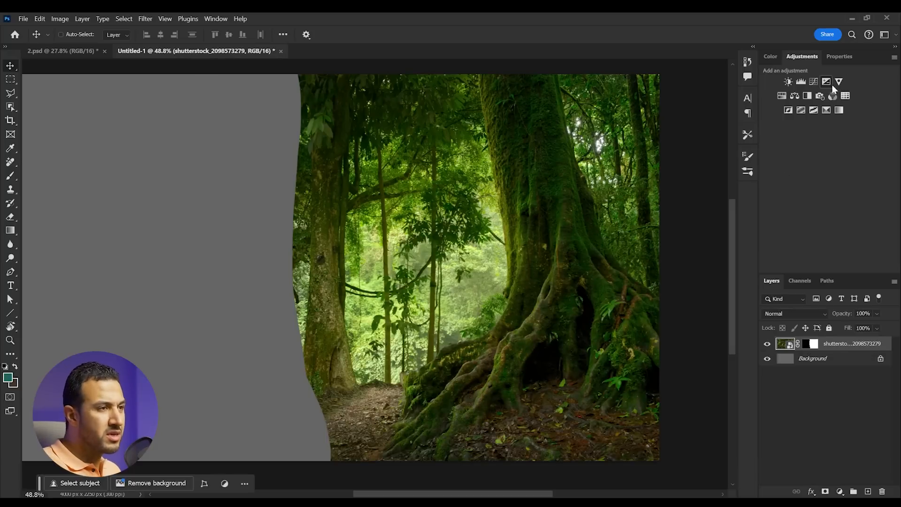
click(794, 96)
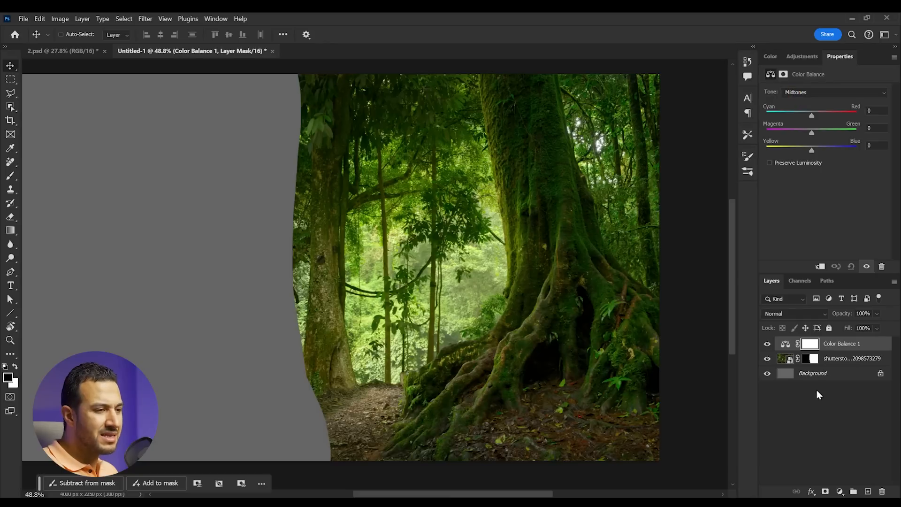
alt+click(853, 351)
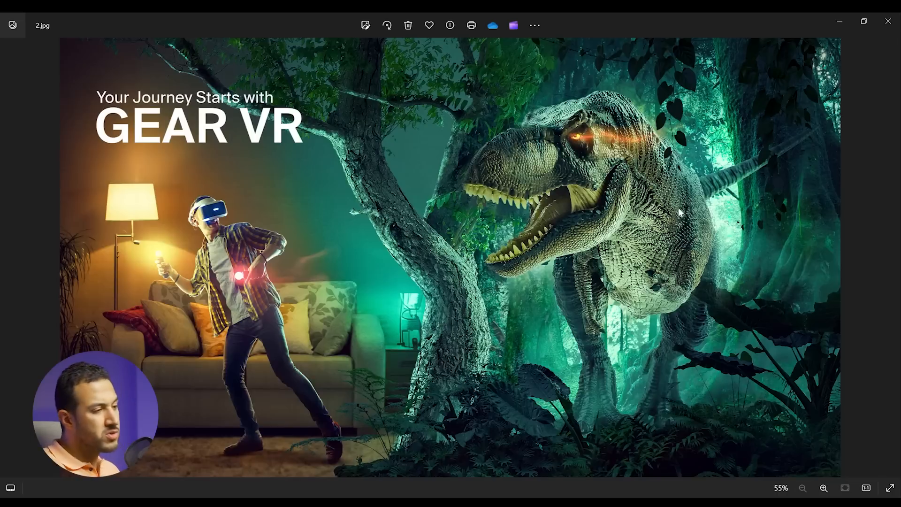
Step: Circle the lamp, the red controller glow, the dinosaur's eye and the forest glow on reference 2.jpg, and clear the marks
key(F3)
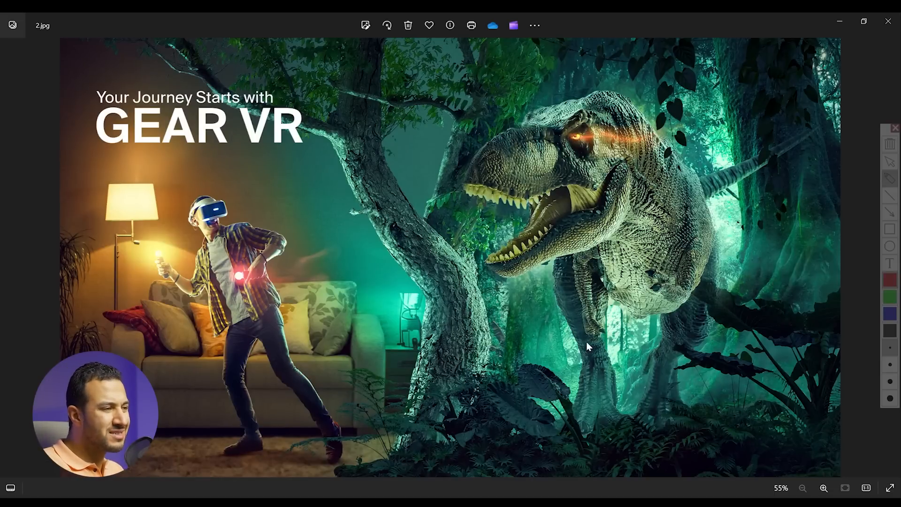
mouse_move(661, 356)
mouse_down()
mouse_move(596, 412)
mouse_move(647, 331)
mouse_up()
mouse_move(165, 280)
mouse_down()
mouse_move(59, 184)
mouse_move(220, 225)
mouse_up()
mouse_move(243, 300)
mouse_down()
mouse_move(220, 270)
mouse_move(250, 250)
mouse_move(258, 283)
mouse_move(247, 290)
mouse_move(259, 270)
mouse_up()
mouse_move(660, 146)
mouse_down()
mouse_move(562, 159)
mouse_move(580, 122)
mouse_move(660, 139)
mouse_up()
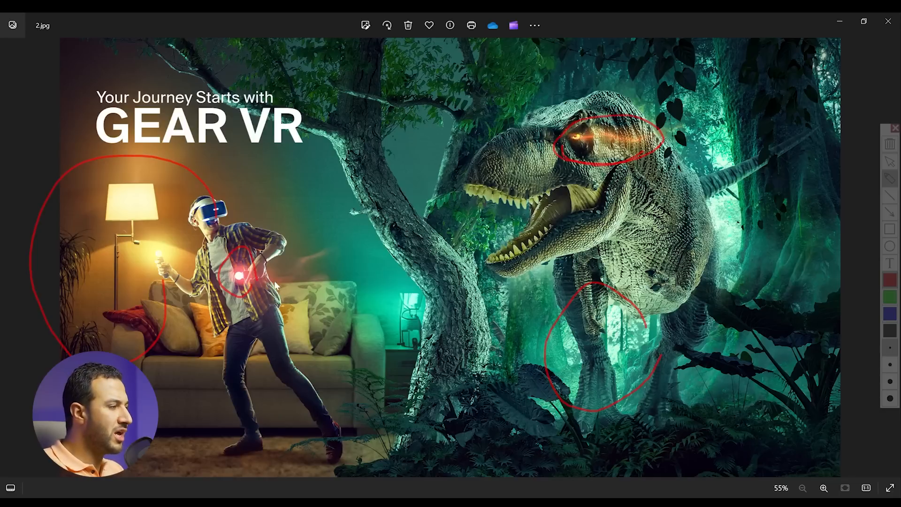
mouse_move(233, 282)
mouse_down()
mouse_move(250, 261)
mouse_move(271, 275)
mouse_up()
key(ctrl+z)
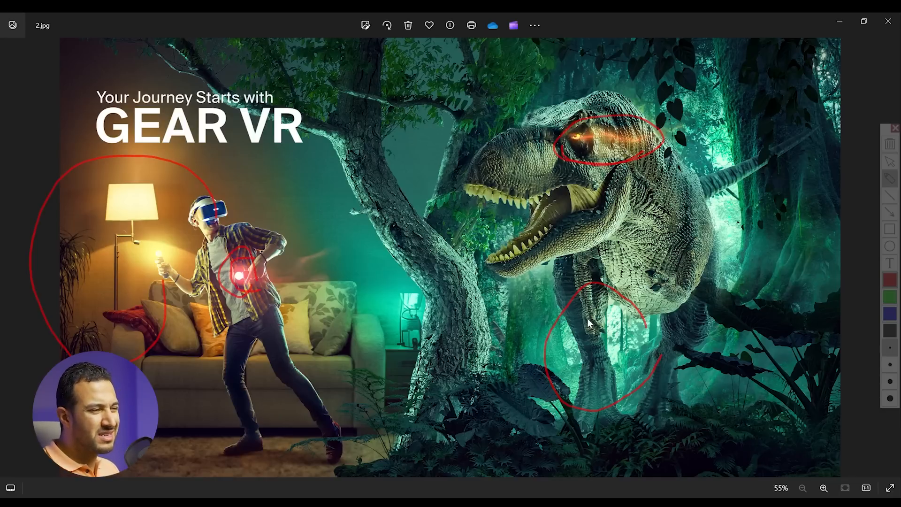
key(Escape)
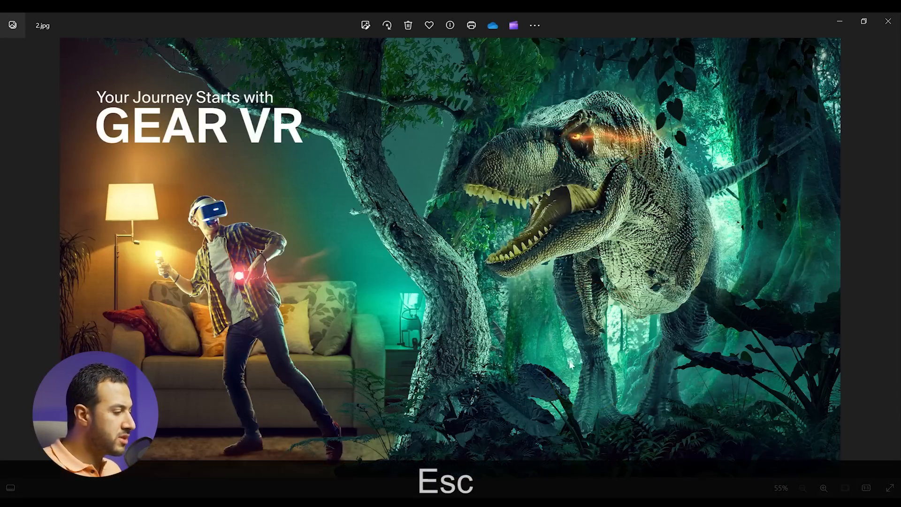
Step: Return to Photoshop and set the Color Balance midtones to Cyan-Red -17, Magenta-Green -2 and Yellow-Blue +32
key(alt+Tab)
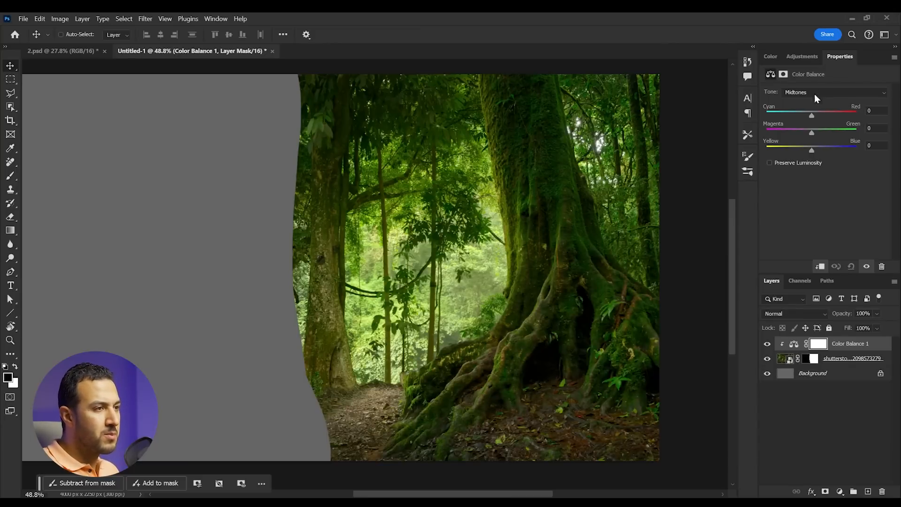
drag(813, 119, 815, 134)
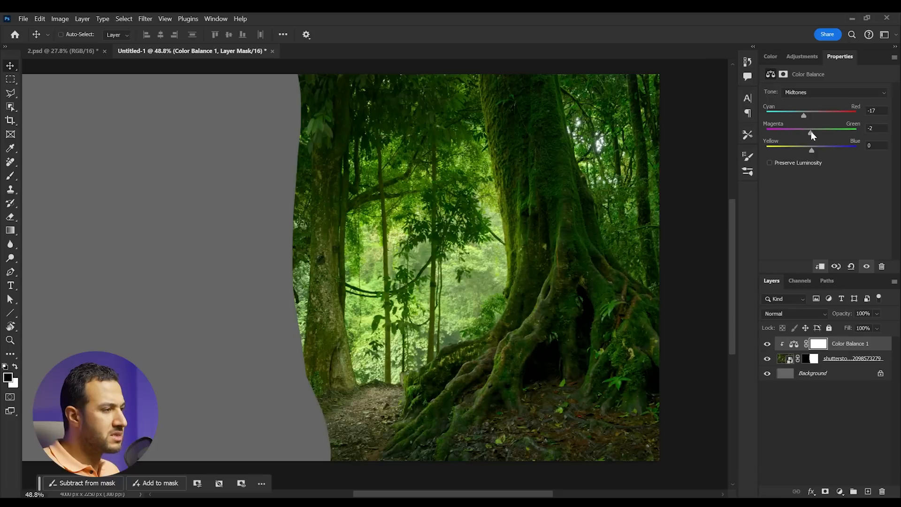
drag(813, 149, 827, 149)
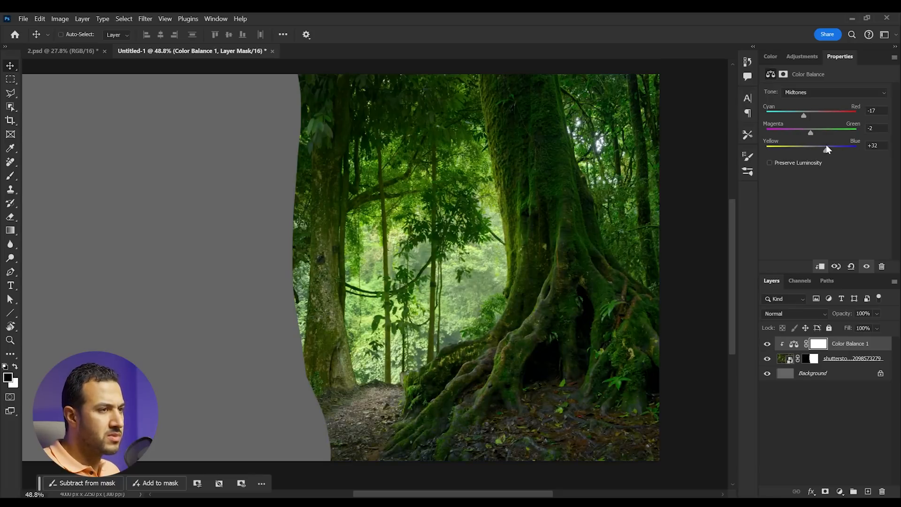
Step: Set the Color Balance shadows to Cyan-Red -19, Magenta-Green 0 and Yellow-Blue +19
click(822, 90)
click(819, 99)
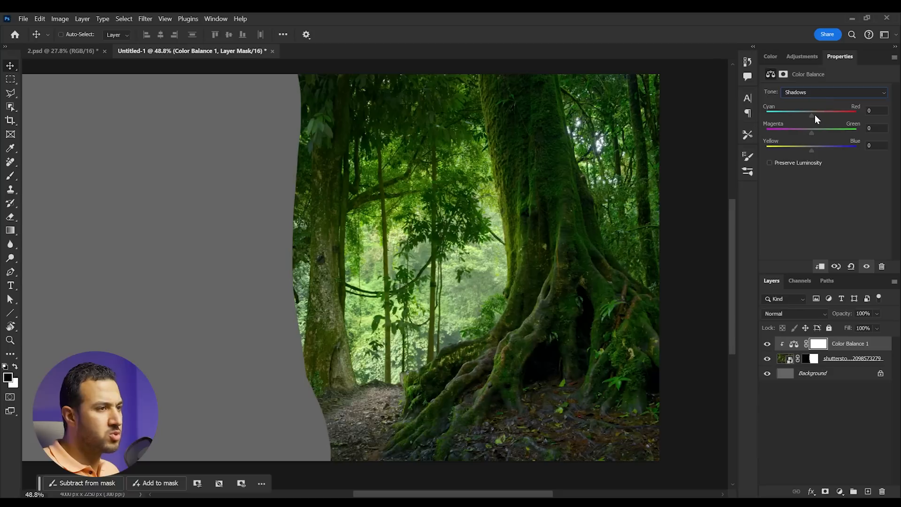
drag(811, 149, 831, 150)
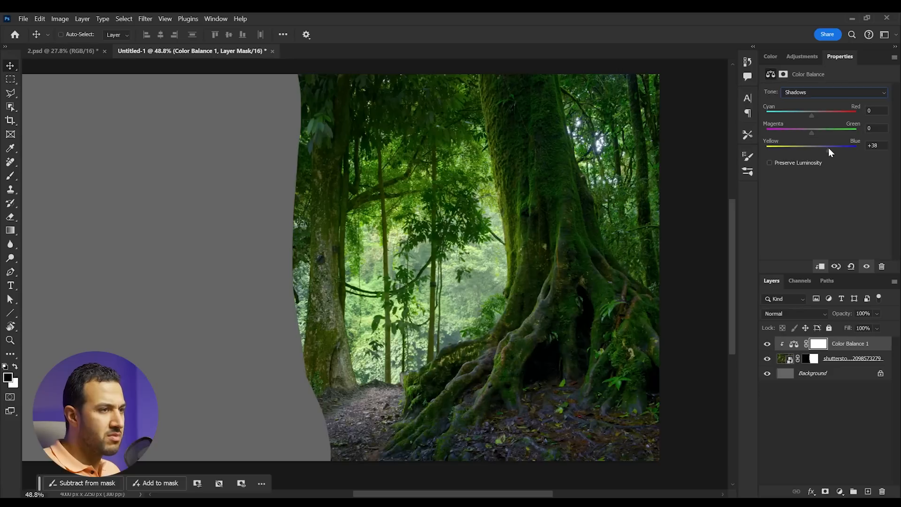
drag(811, 116, 801, 117)
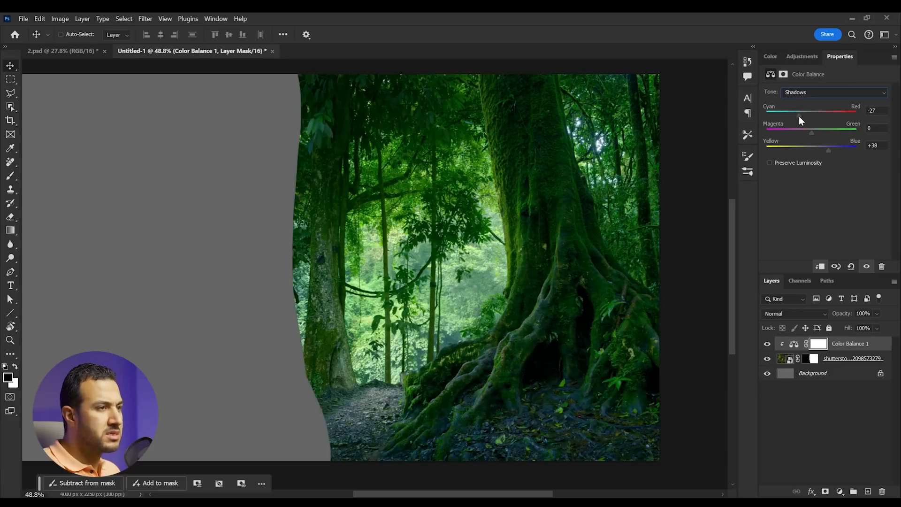
mouse_move(814, 132)
mouse_down()
mouse_move(821, 130)
mouse_move(813, 129)
mouse_up()
drag(798, 115, 803, 112)
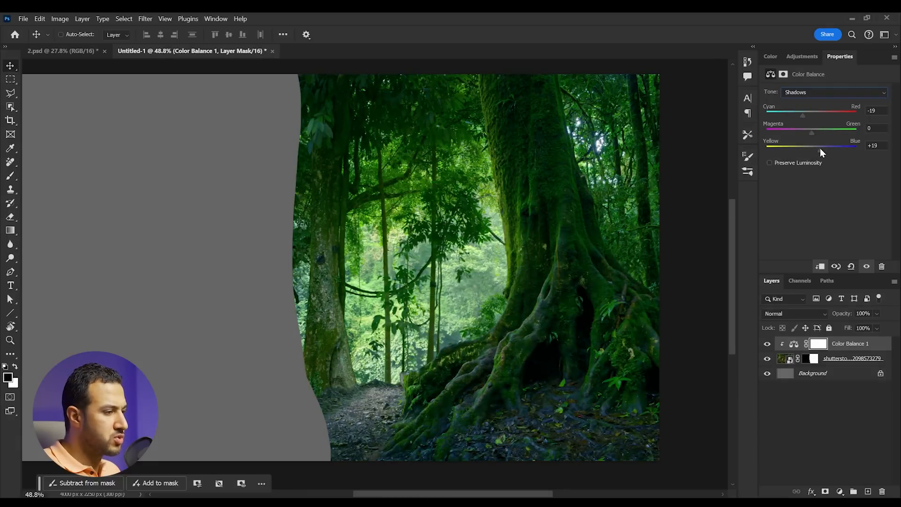
Step: Set the Color Balance highlights to Cyan-Red -29, Magenta-Green -9 and Yellow-Blue +11, and compare the forest with and without the adjustment
click(810, 91)
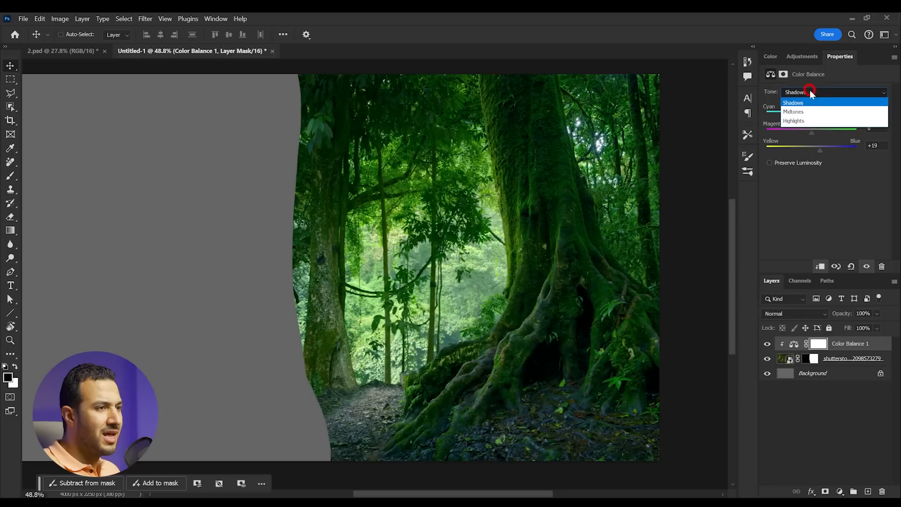
click(810, 117)
drag(811, 117, 799, 116)
drag(815, 150, 819, 151)
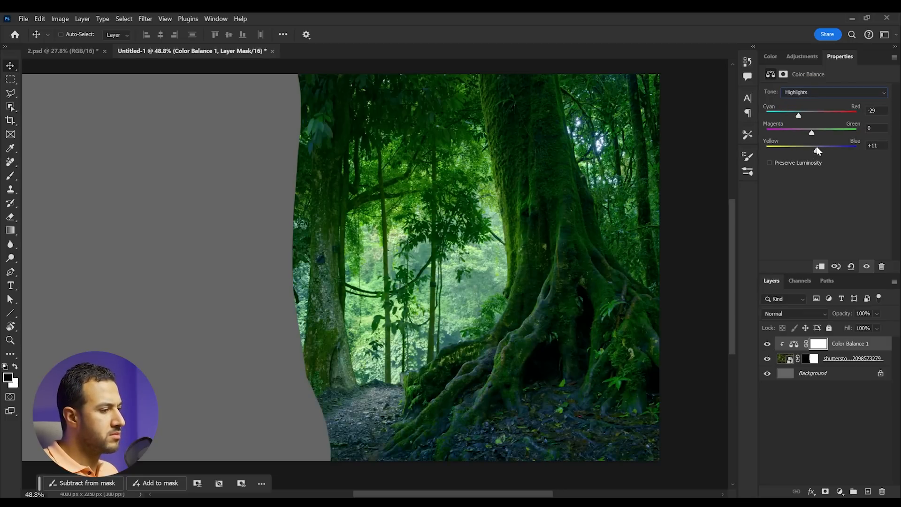
scroll(453, 311, down, 2)
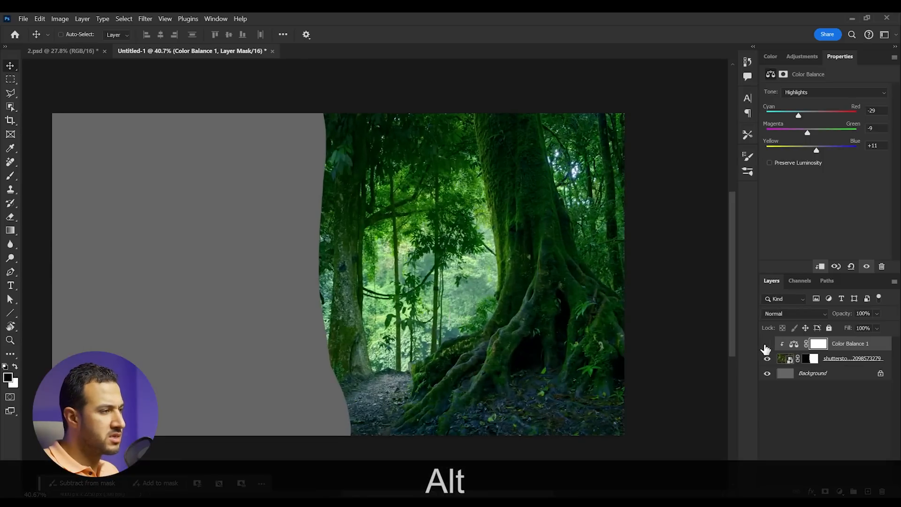
click(767, 343)
click(767, 345)
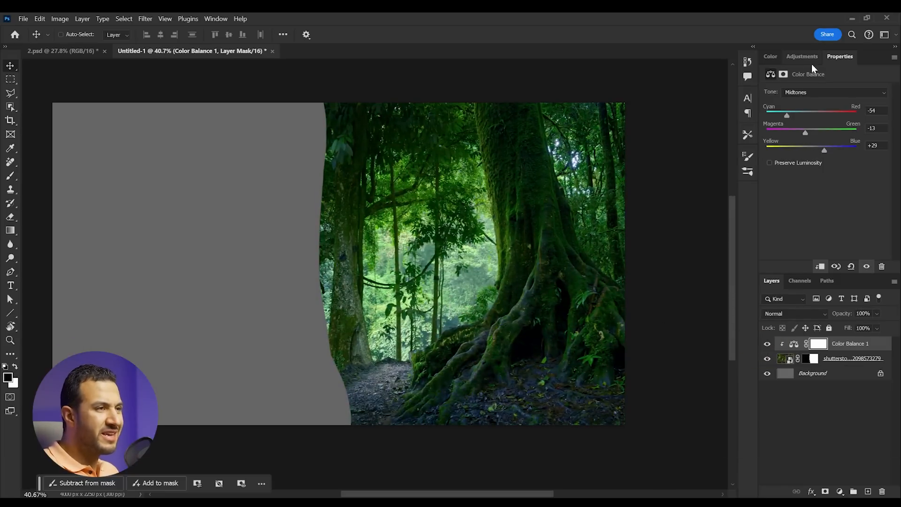
Step: Darken the forest with a Curves adjustment clipped to its layer, lowering the white point output to about 204
click(807, 59)
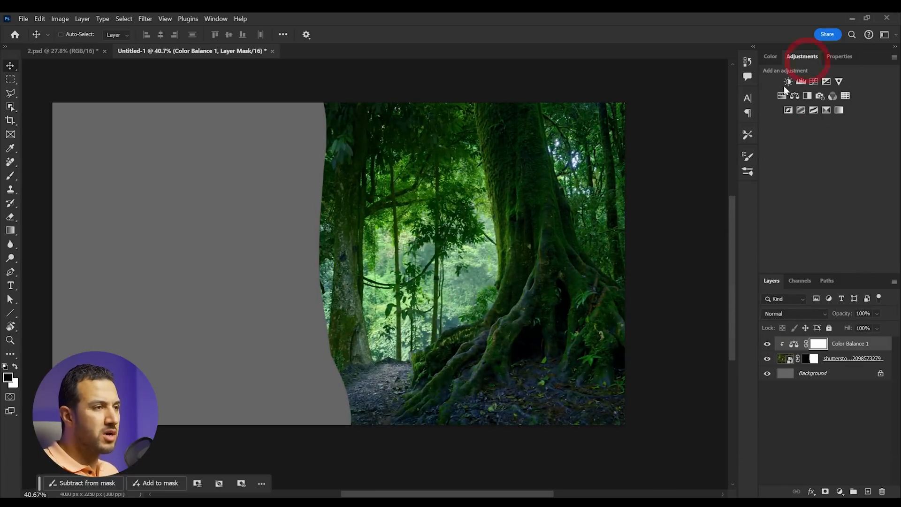
click(815, 81)
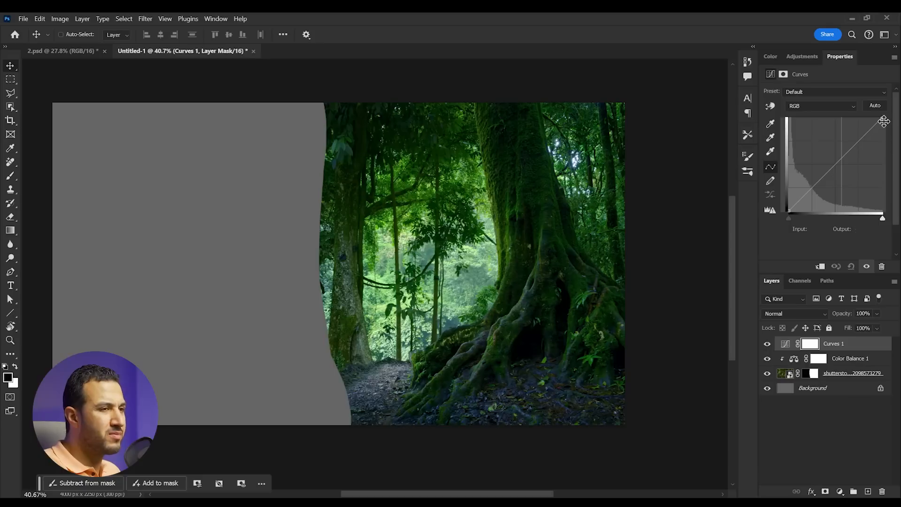
drag(884, 121, 882, 134)
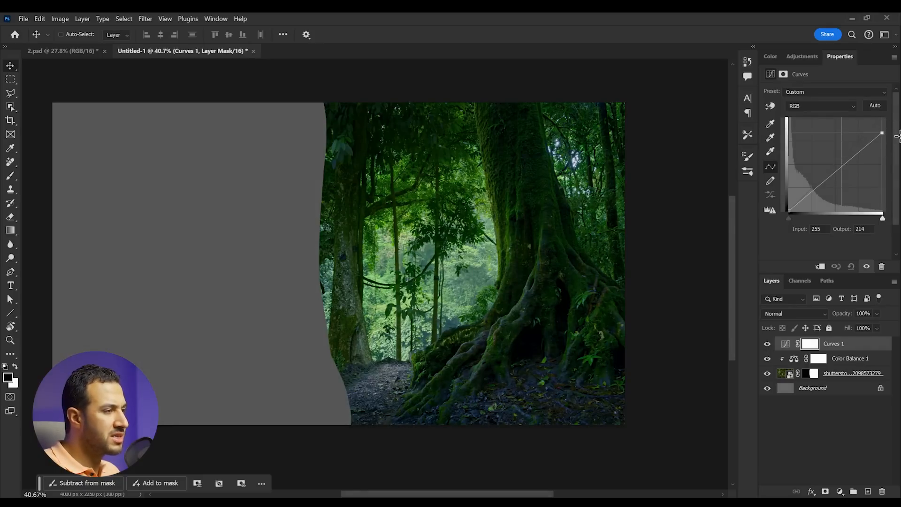
alt+click(879, 352)
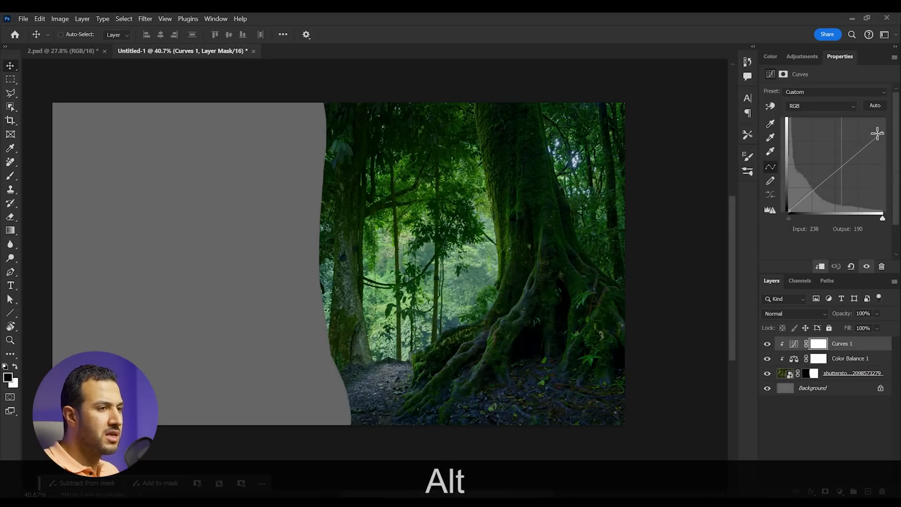
drag(882, 131, 888, 137)
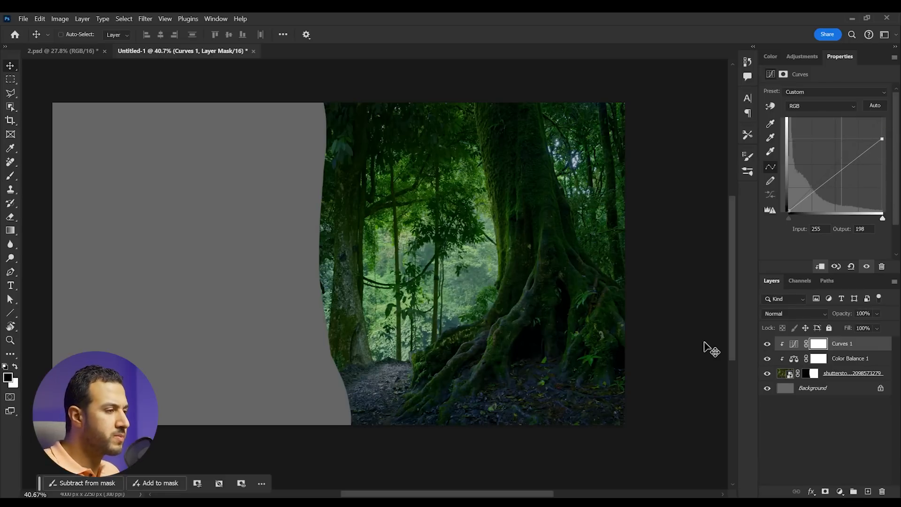
scroll(451, 297, up, 3)
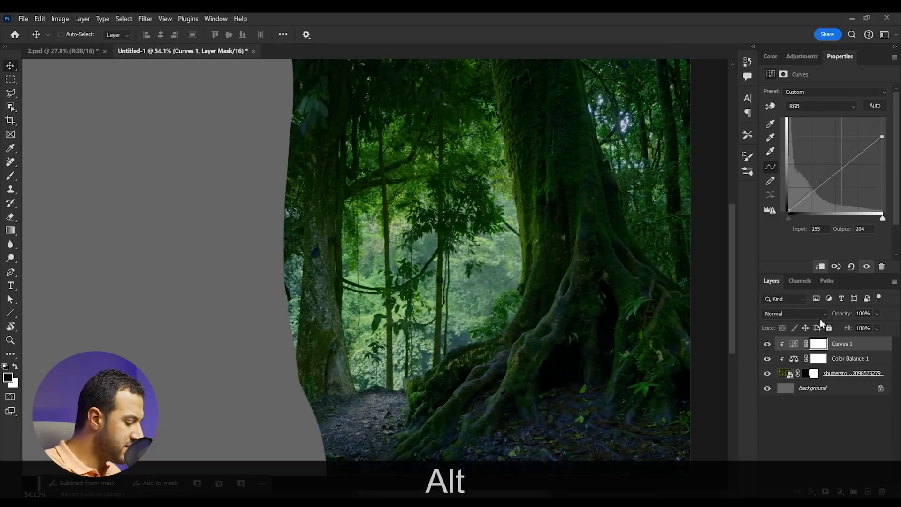
Step: Paint black with a soft brush on the forest's Curves mask over the clearing between the trees to restore its brightness
key(b)
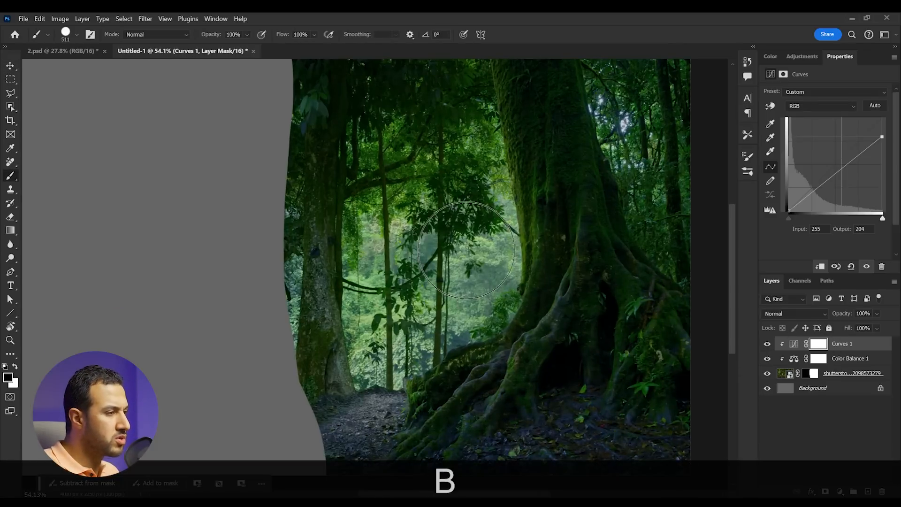
right_click(475, 261)
click(544, 334)
mouse_move(439, 264)
mouse_down()
mouse_move(446, 325)
mouse_move(392, 355)
mouse_move(397, 272)
mouse_move(469, 170)
mouse_move(485, 110)
mouse_move(453, 74)
mouse_move(387, 145)
mouse_move(358, 161)
mouse_move(357, 297)
mouse_move(344, 345)
mouse_move(365, 362)
mouse_up()
Step: Compare the forest with and without its Curves and Color Balance adjustments, viewing the whole canvas
key(alt)
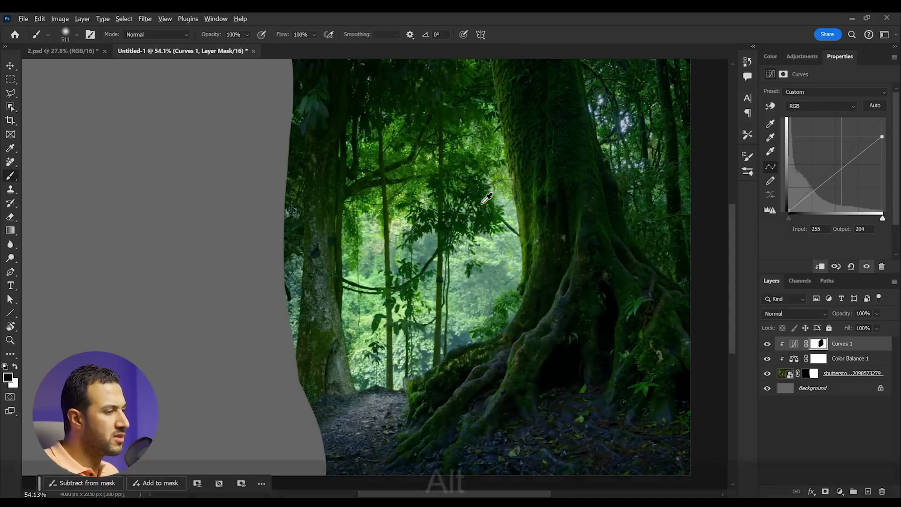
scroll(486, 199, down, 3)
scroll(465, 298, up, 2)
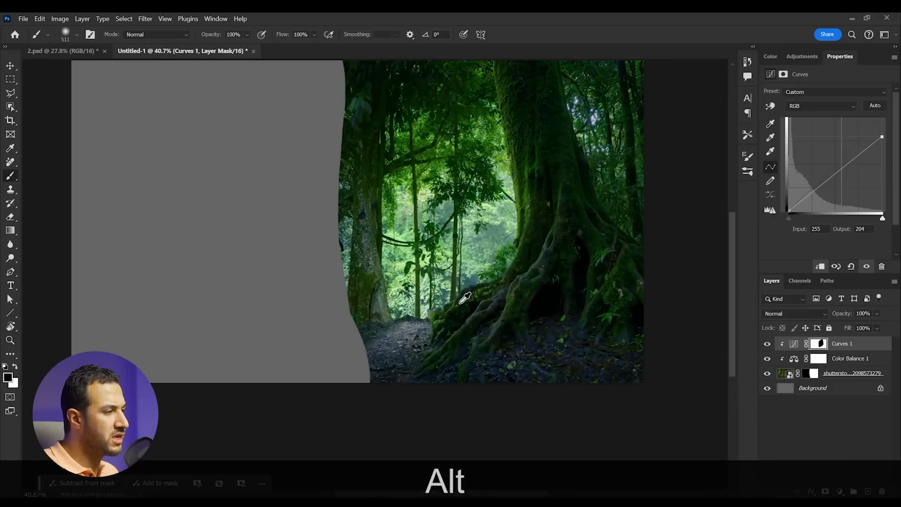
drag(503, 190, 522, 221)
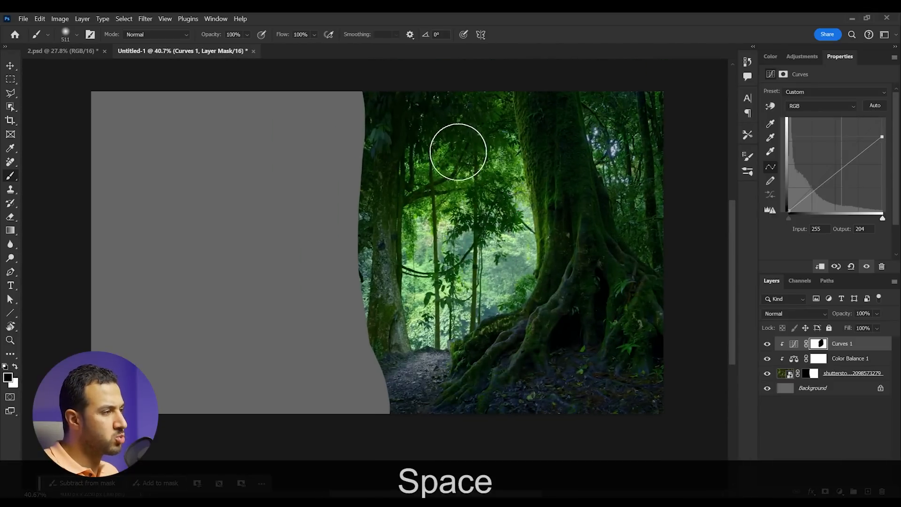
scroll(477, 248, down, 2)
scroll(465, 253, up, 1)
drag(430, 342, 410, 366)
scroll(475, 326, down, 1)
scroll(475, 326, up, 1)
drag(508, 254, 521, 306)
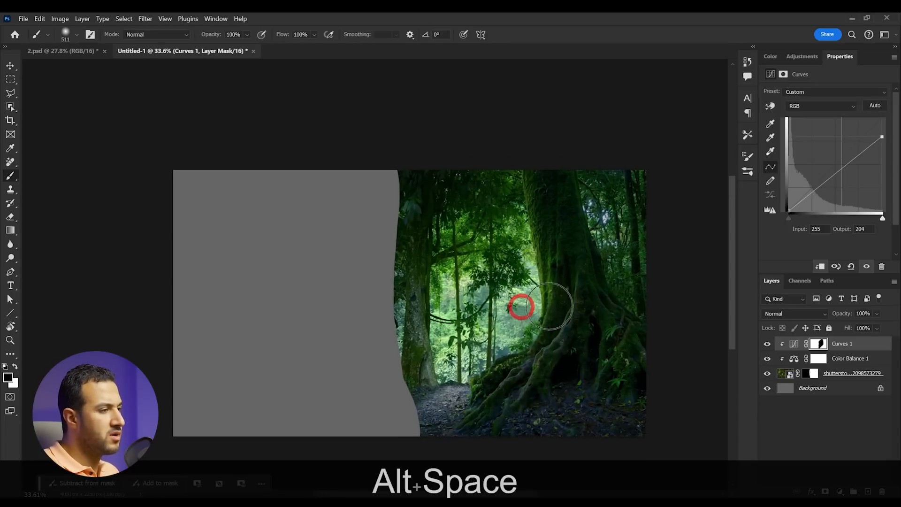
click(768, 344)
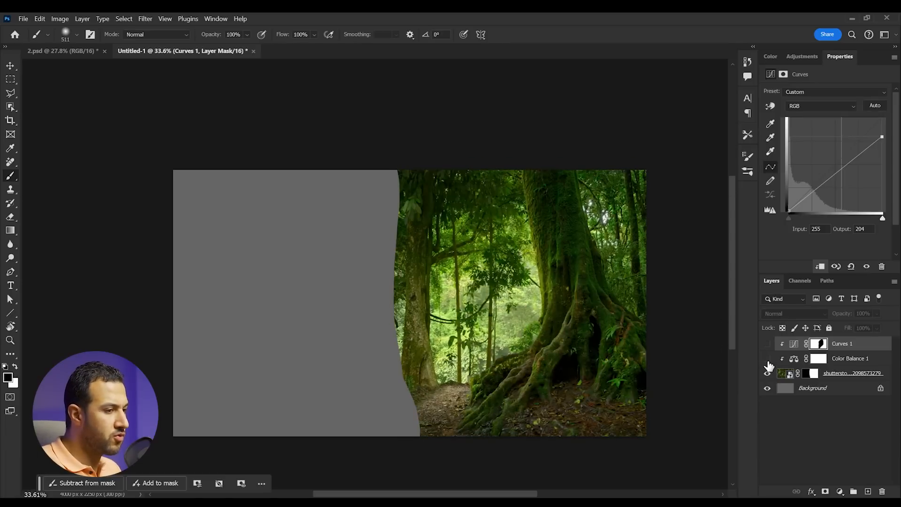
click(767, 344)
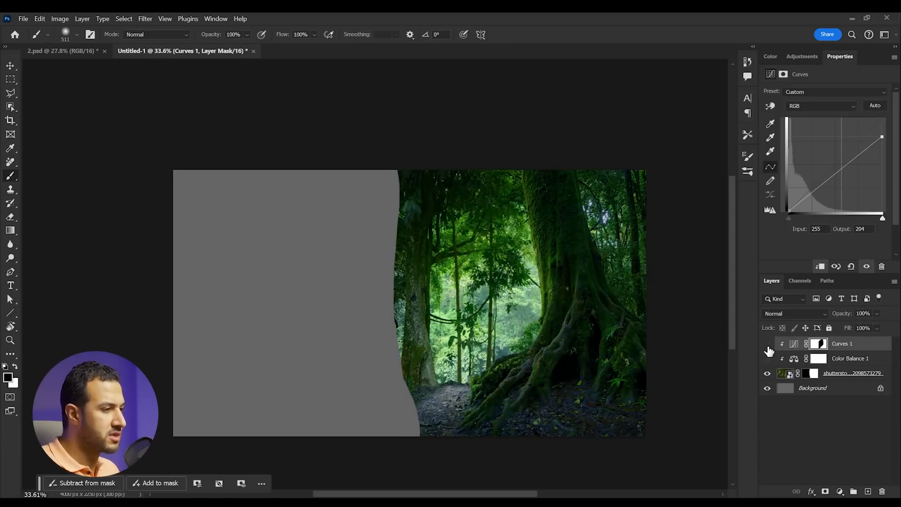
click(767, 344)
drag(770, 361, 768, 347)
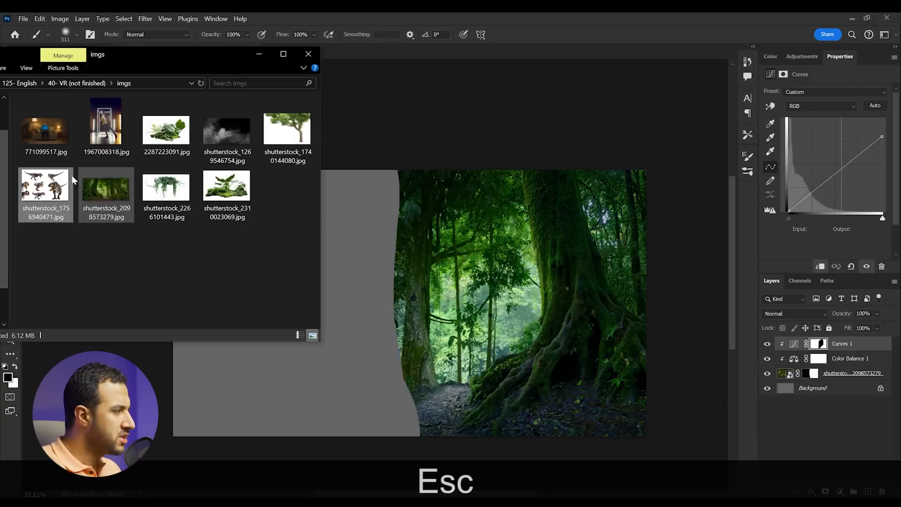
Step: Open shutterstock_1756940471.jpg as its own document and copy the large roaring T-rex to a new layer using Object Selection
drag(46, 190, 391, 50)
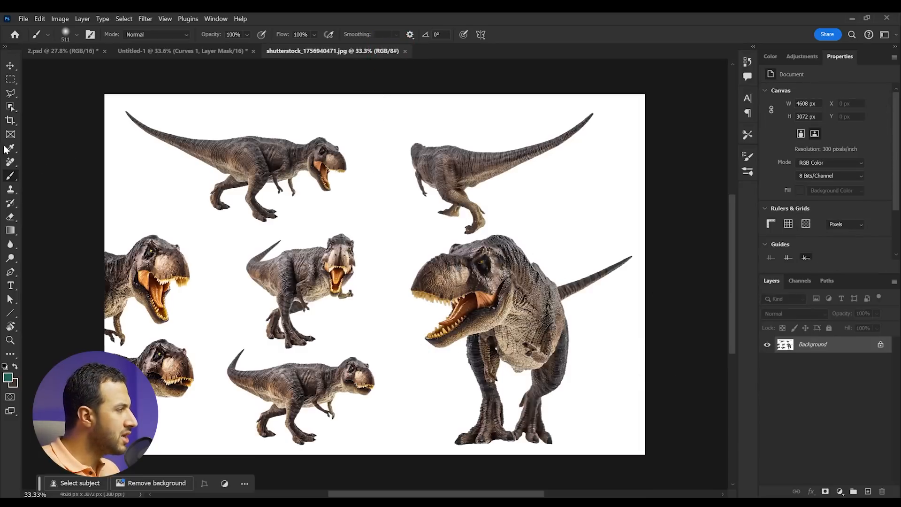
click(8, 108)
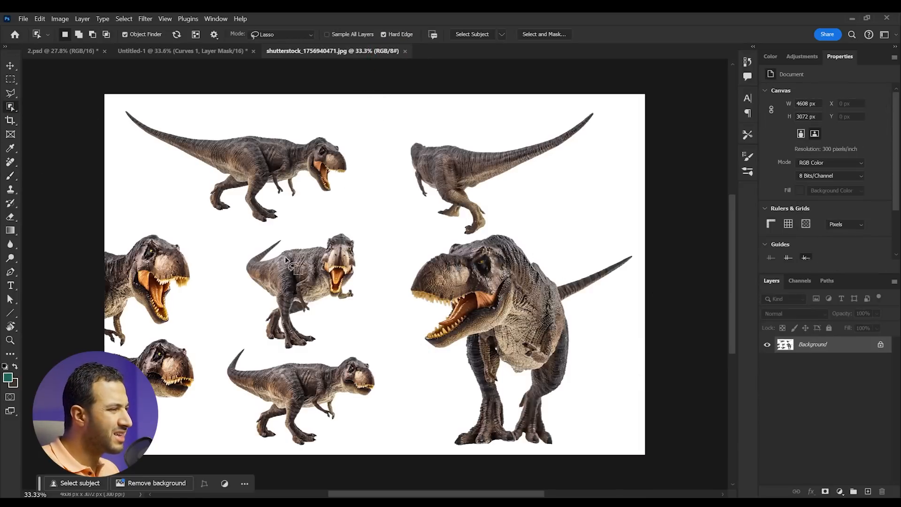
click(508, 294)
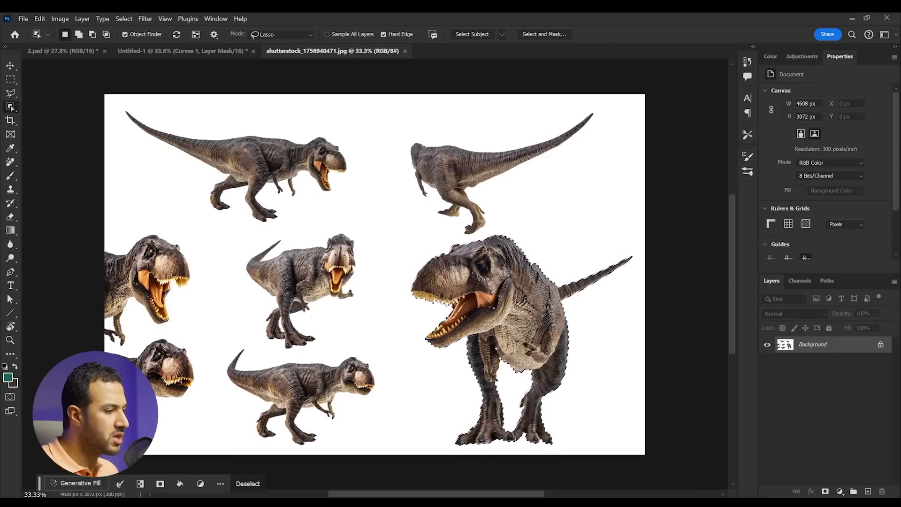
key(ctrl+j)
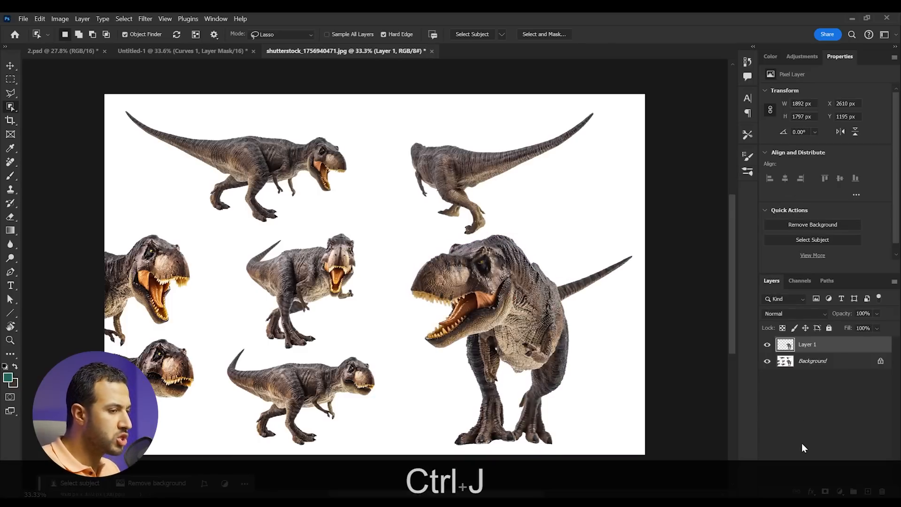
Step: Convert the T-rex layer to a Smart Object and place it over the forest in Untitled-1 at about X 1920 px, Y 271 px
right_click(830, 344)
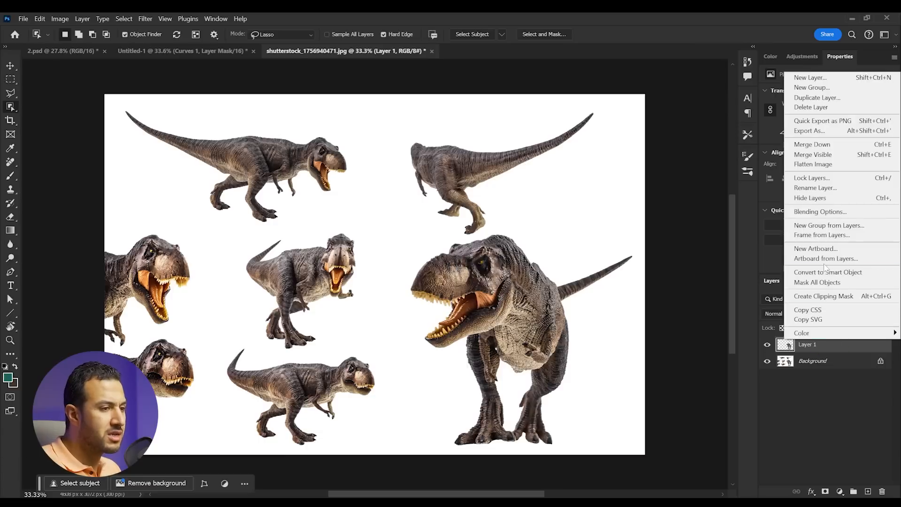
click(828, 273)
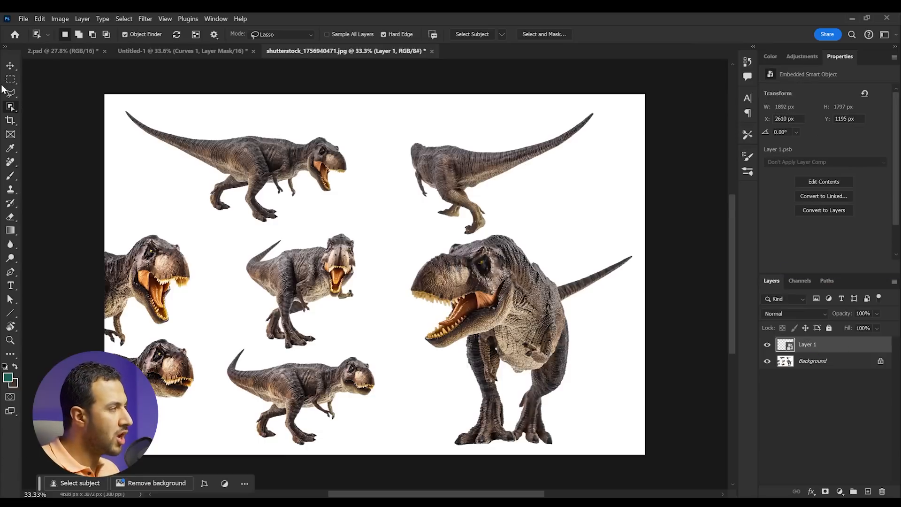
click(8, 68)
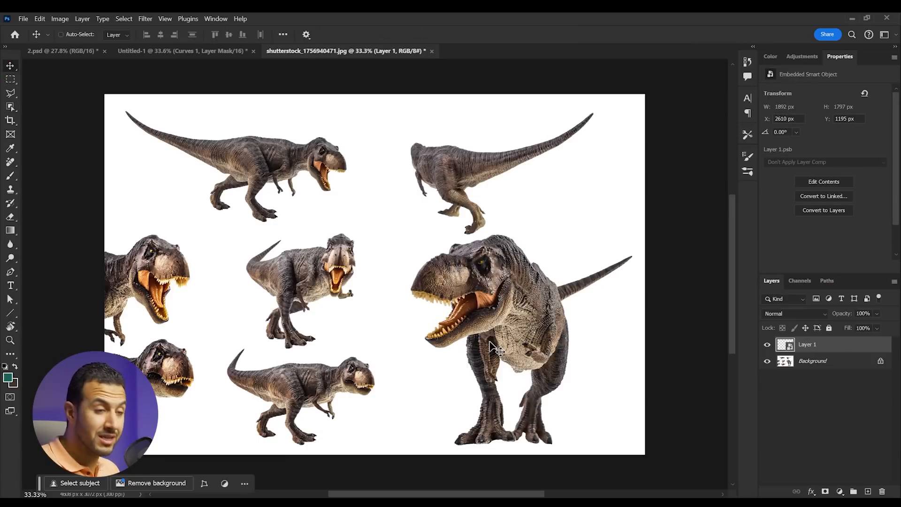
drag(560, 341, 185, 55)
drag(551, 305, 525, 339)
click(519, 214)
drag(523, 337, 518, 341)
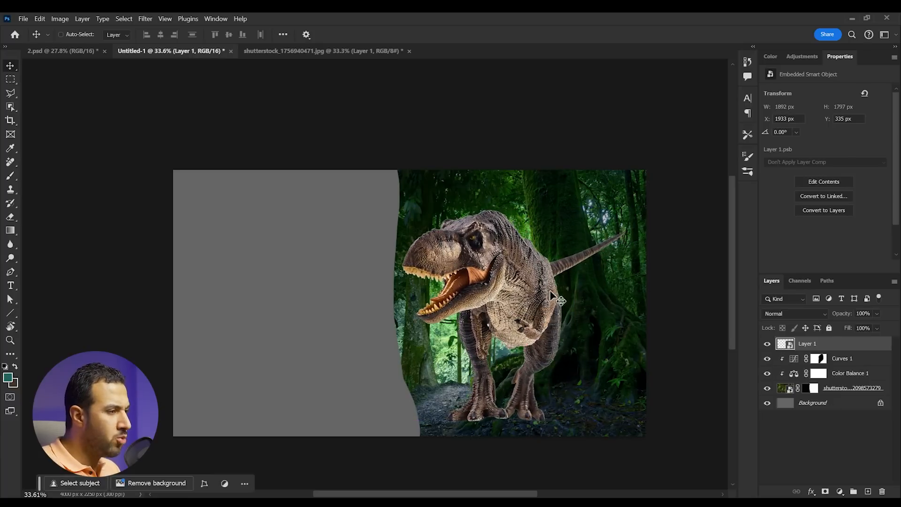
alt+scroll(610, 319, up, 2)
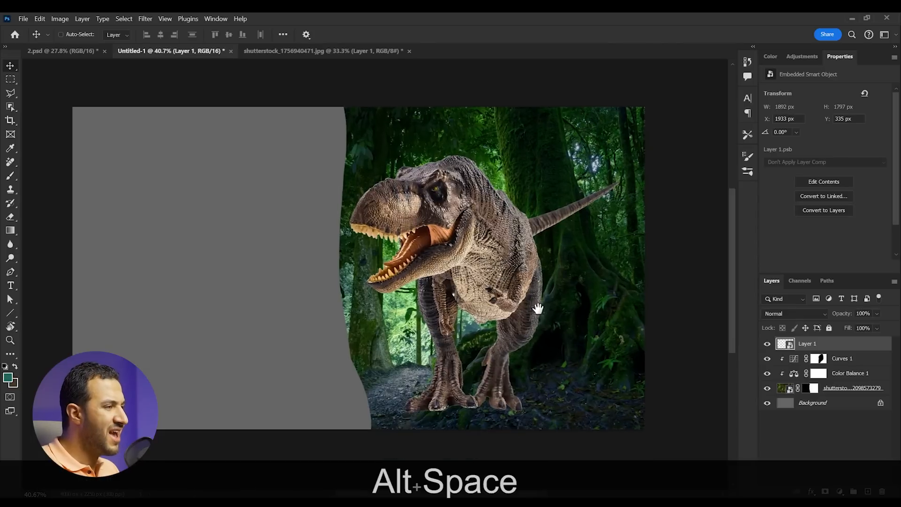
drag(521, 344, 519, 333)
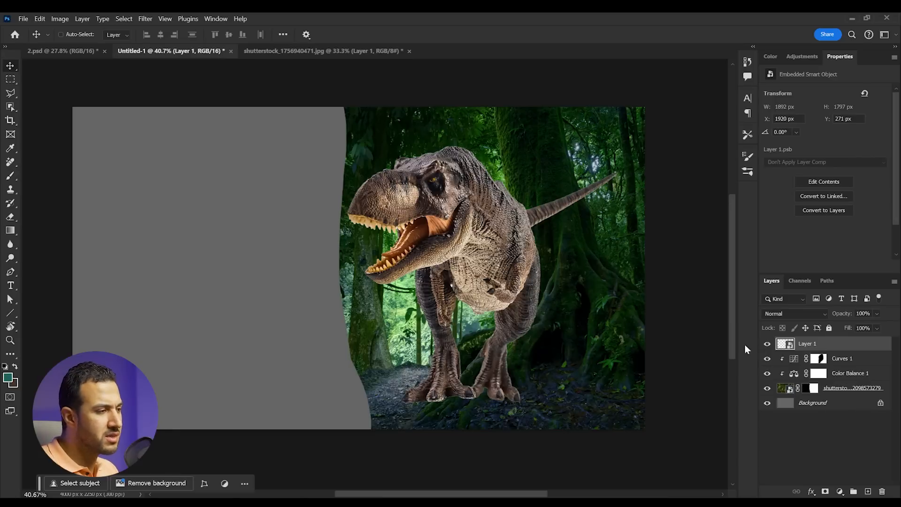
Step: Hide the dinosaur layer to examine the bright clearing behind it, and show the layer again
click(767, 345)
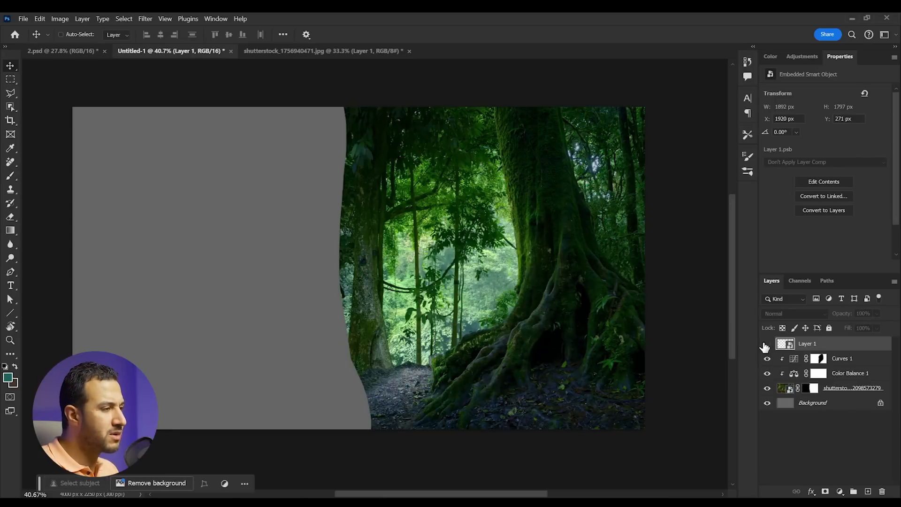
key(F3)
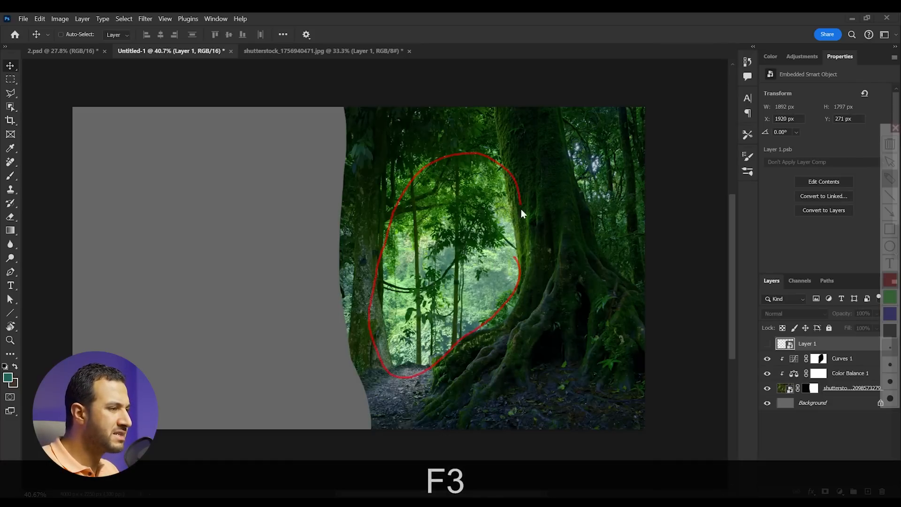
drag(517, 185, 516, 274)
mouse_move(479, 215)
mouse_down()
mouse_move(458, 230)
mouse_move(476, 248)
mouse_up()
drag(460, 255, 433, 325)
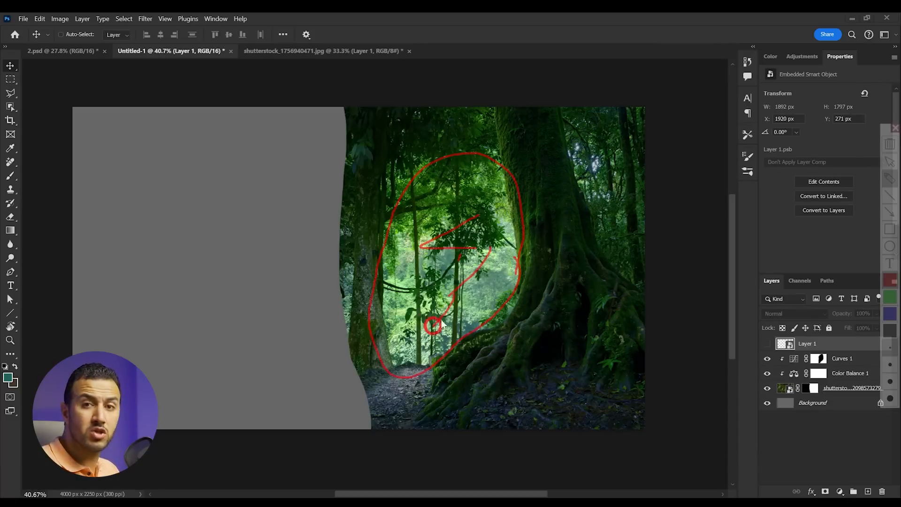
key(Escape)
click(767, 344)
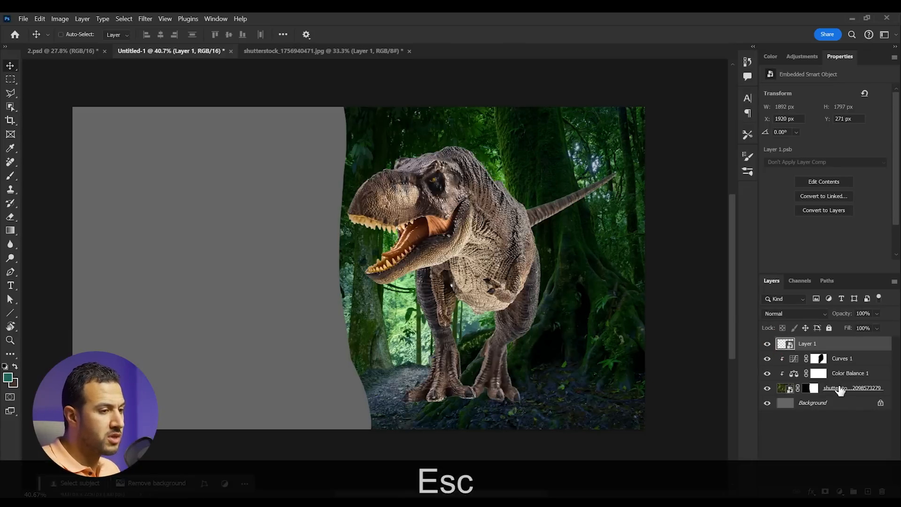
Step: Unlink the forest image from its mask and shift it with its Color Balance and Curves adjustments rightward and up behind the dinosaur
click(841, 390)
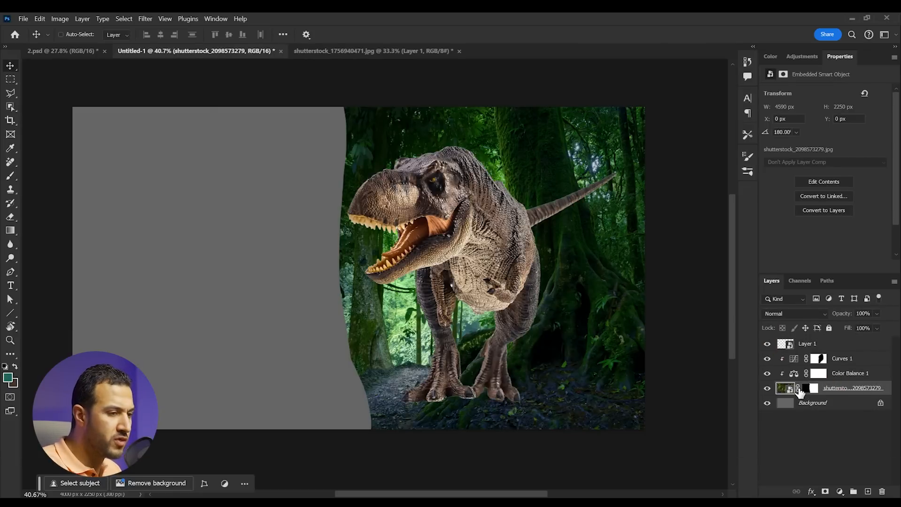
key(F2)
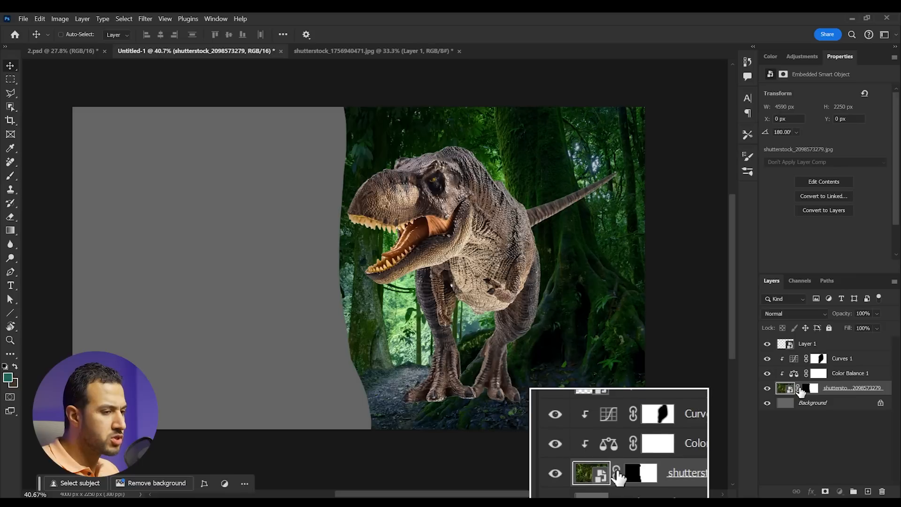
key(shift)
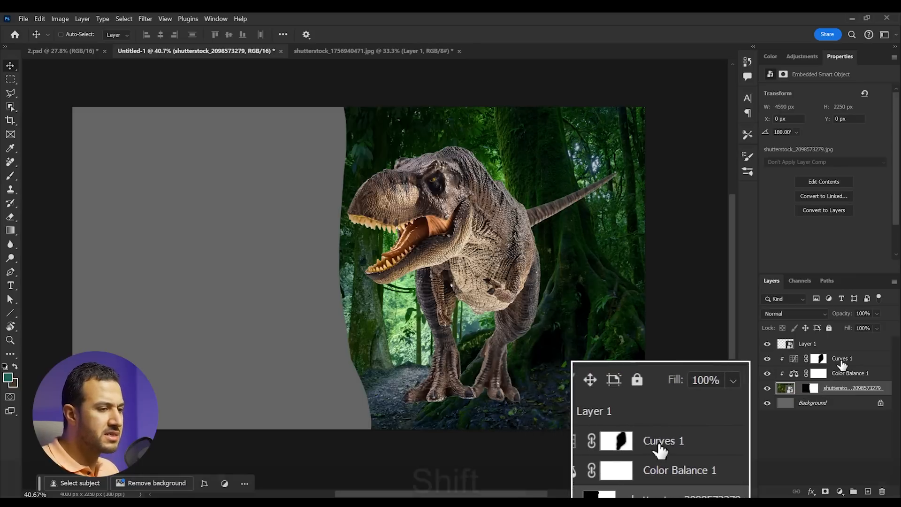
shift+click(842, 363)
key(F2)
drag(556, 295, 599, 282)
key(ctrl)
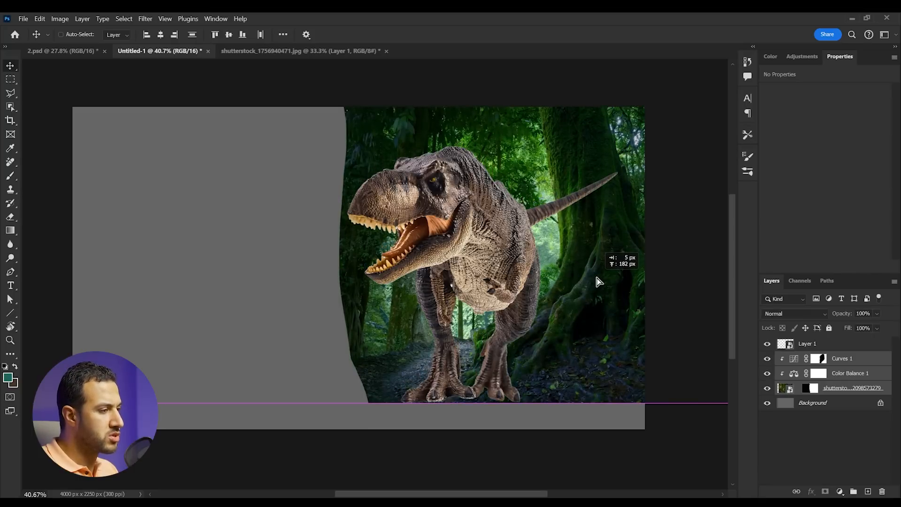
drag(600, 282, 599, 282)
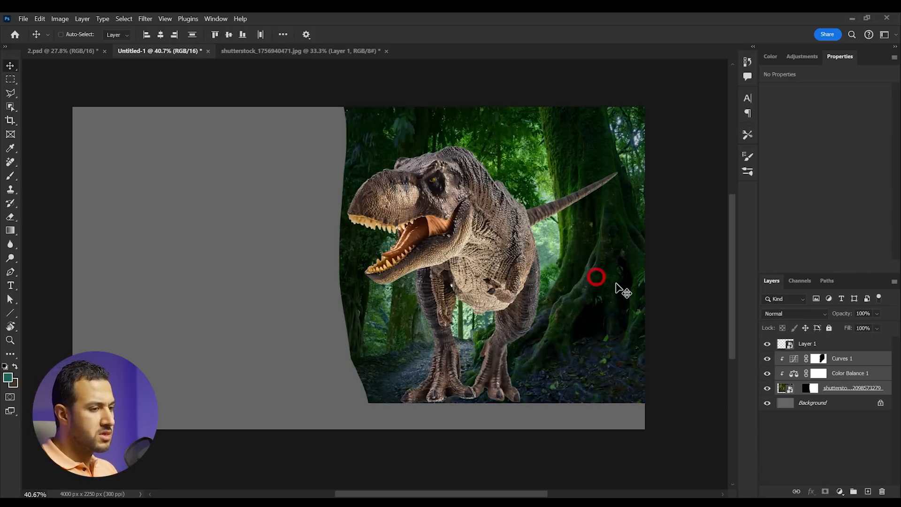
Step: Group the dinosaur layer as "dinasor" and the forest layer with its two adjustments as "bg"
click(840, 348)
click(845, 358)
shift+click(849, 394)
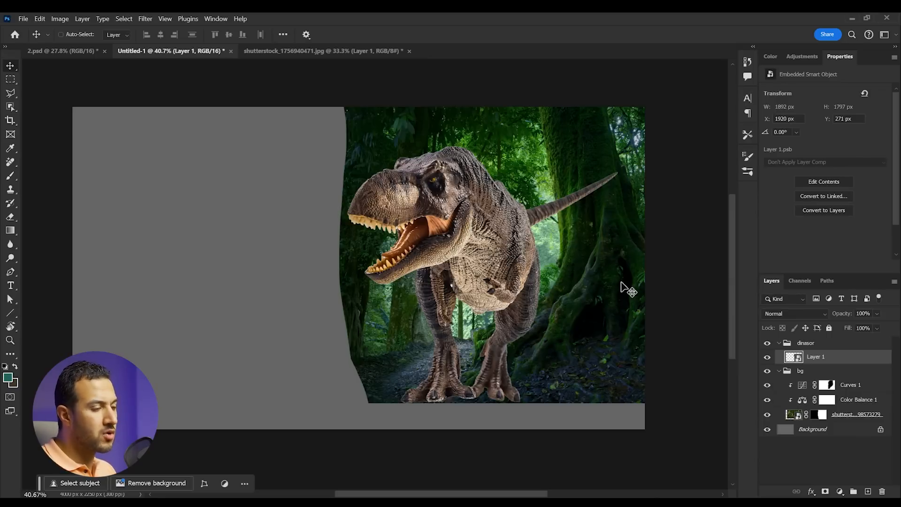
Step: Darken the dinosaur with a Curves adjustment clipped to its layer, lowering the white point output to about 177
click(803, 56)
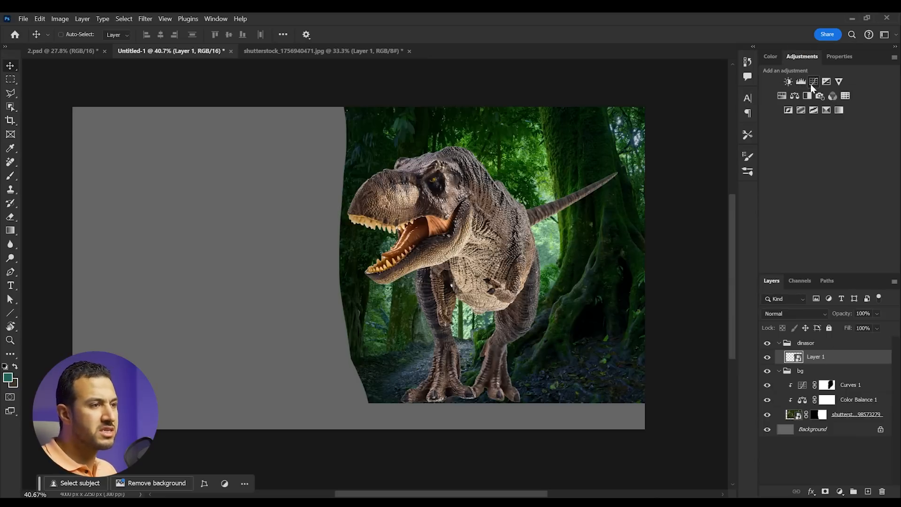
click(814, 81)
key(alt)
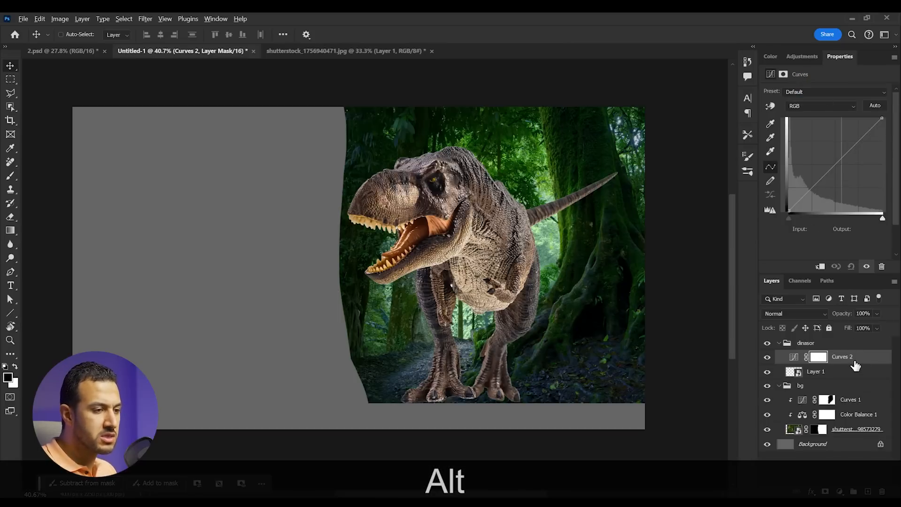
alt+click(855, 365)
drag(880, 119, 898, 148)
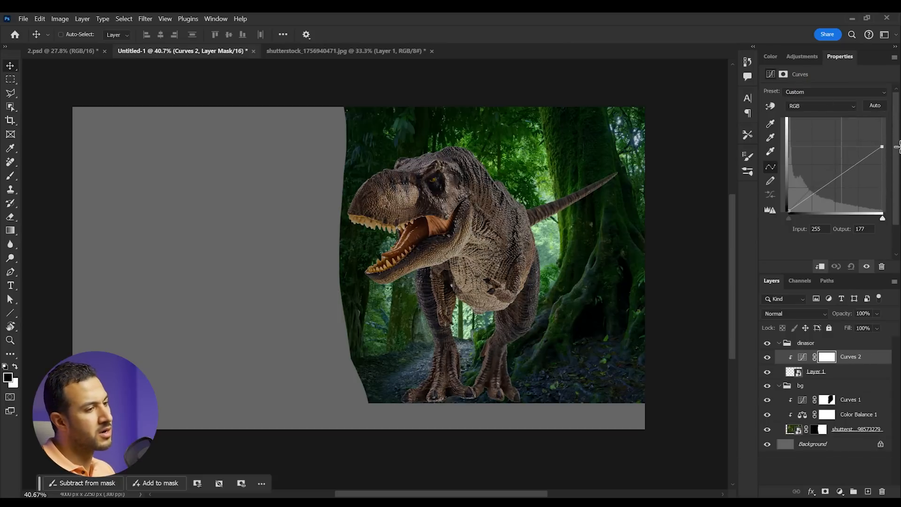
Step: Add a Color Balance clipped to the dinosaur with Preserve Luminosity off and midtones at Cyan-Red -24, Magenta-Green +5, Yellow-Blue +2
click(810, 55)
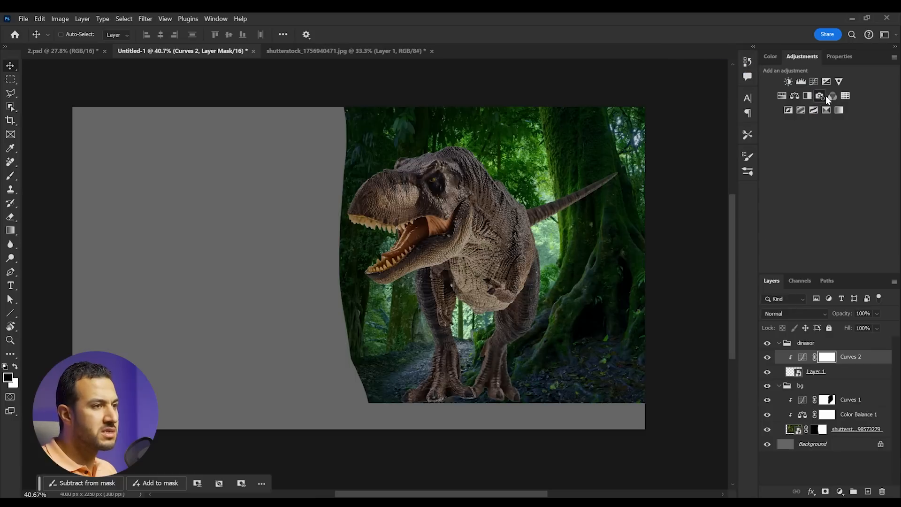
click(793, 96)
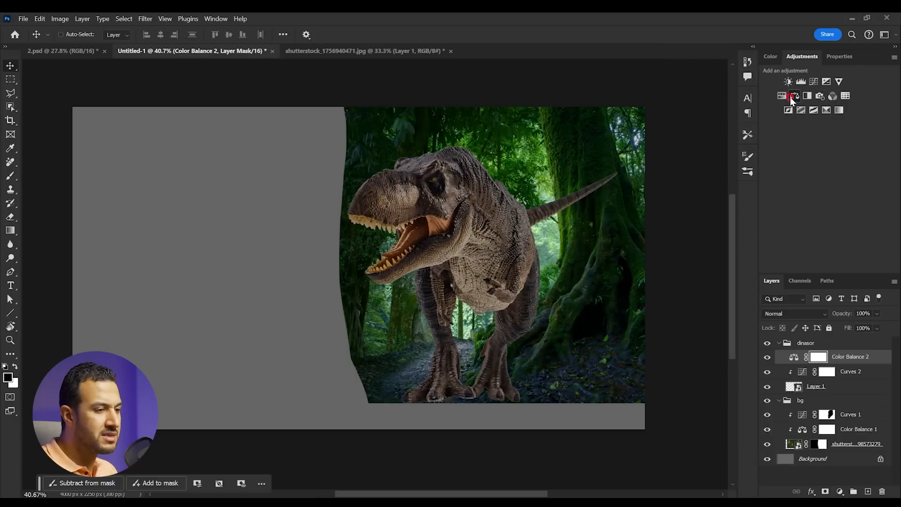
alt+click(848, 363)
drag(810, 113, 814, 149)
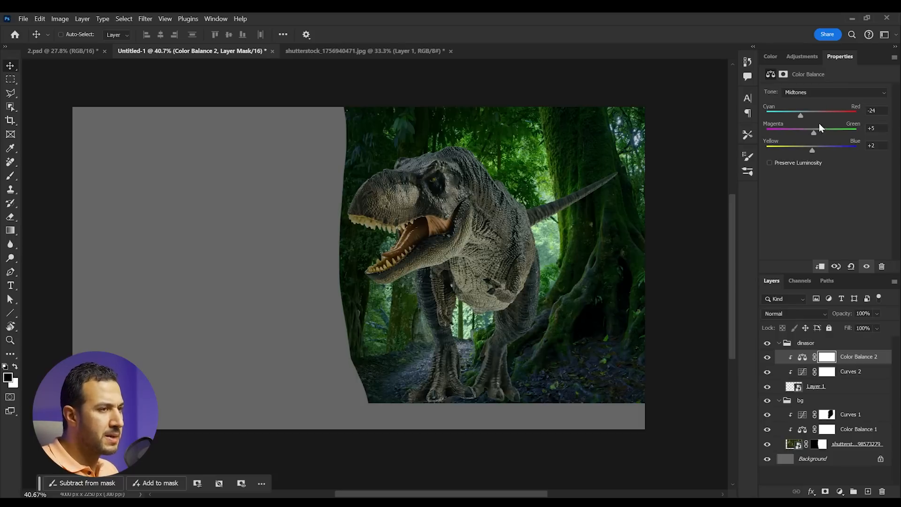
Step: Set the shadows of the dinosaur's Color Balance to Cyan-Red -9 and Magenta-Green +11
click(805, 97)
click(807, 98)
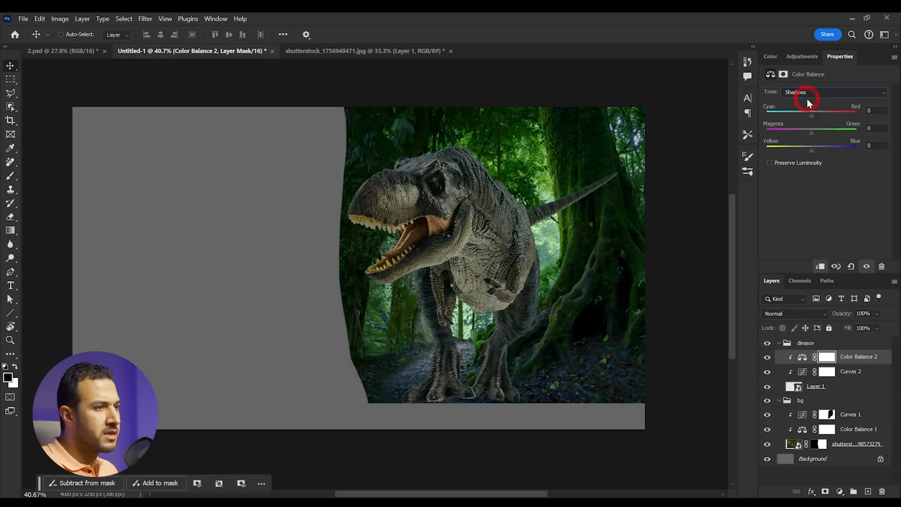
drag(812, 114, 810, 116)
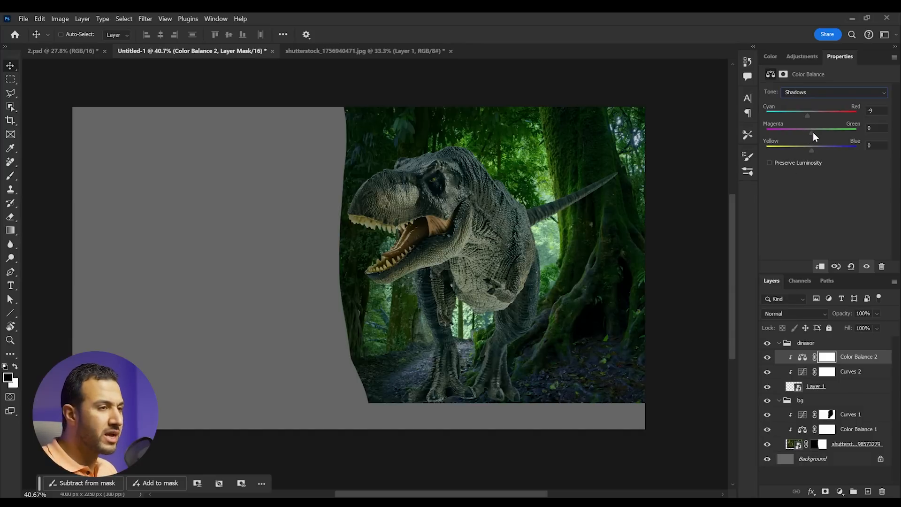
mouse_move(812, 132)
mouse_down()
mouse_move(795, 131)
mouse_move(846, 130)
mouse_move(791, 131)
mouse_move(853, 131)
mouse_move(816, 132)
mouse_up()
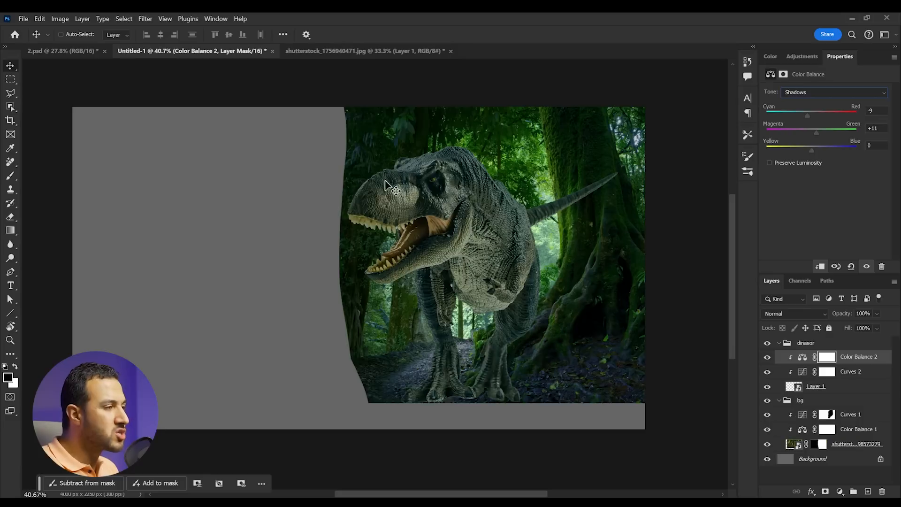
Step: Add a gray #828282 Solid Color fill above the "dinasor" group and set its blend mode to Luminosity
click(858, 343)
click(838, 492)
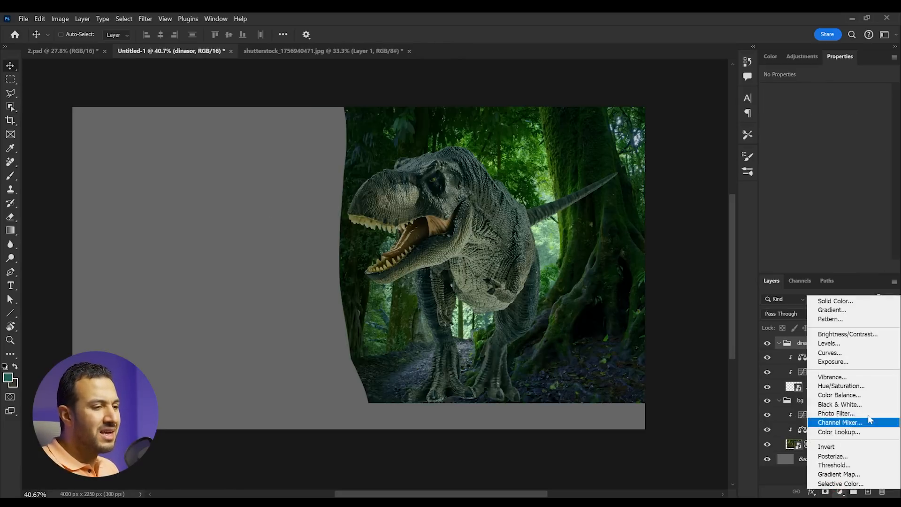
click(831, 297)
drag(623, 260, 591, 262)
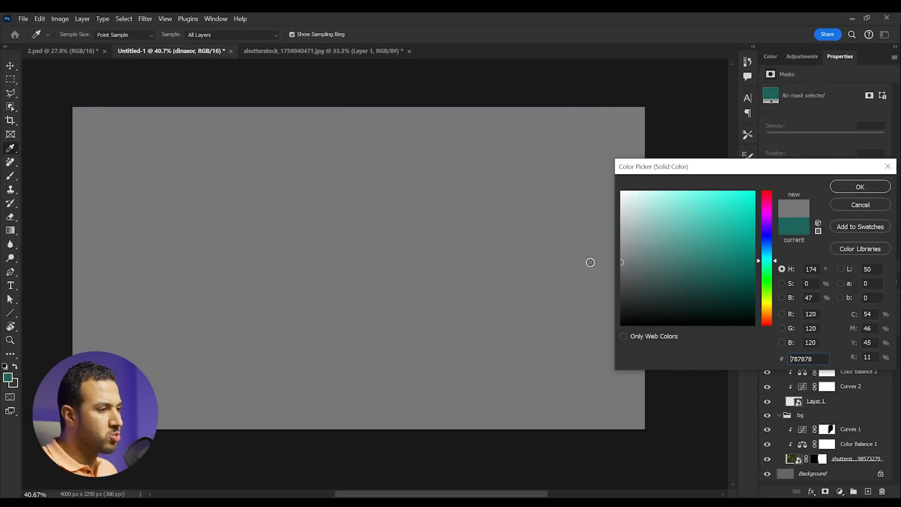
click(619, 256)
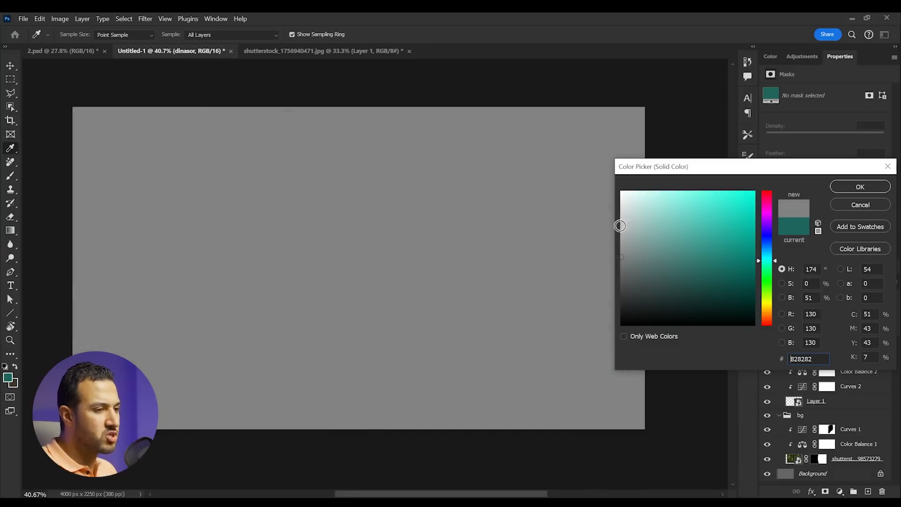
click(883, 186)
drag(853, 365, 836, 337)
click(818, 314)
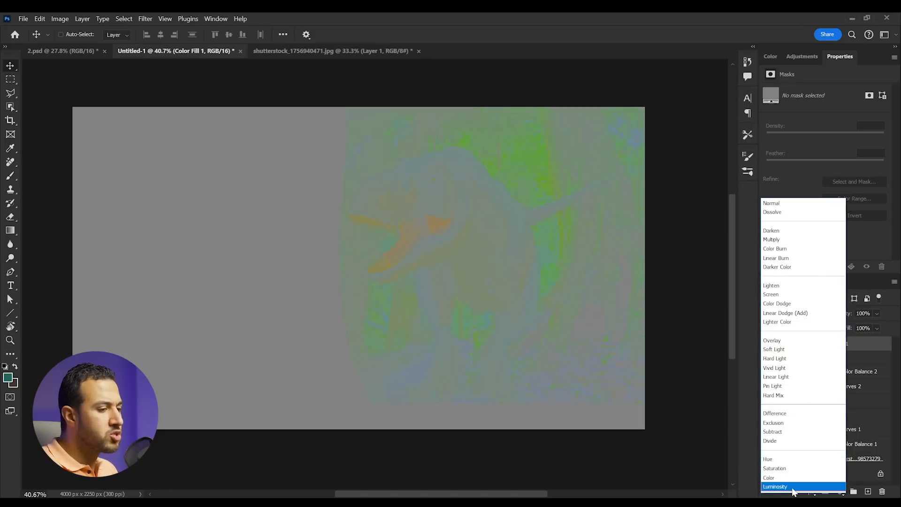
click(793, 487)
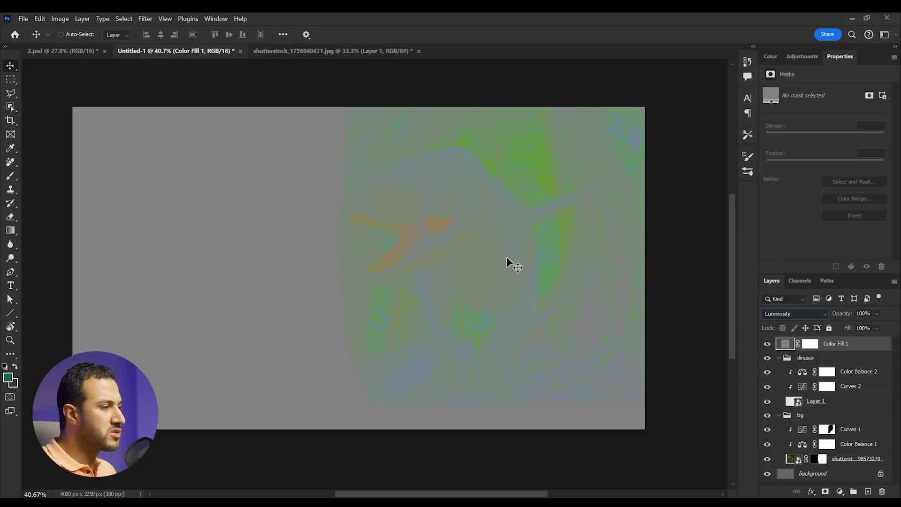
Step: Add a Hue/Saturation adjustment above the gray fill and raise its master saturation to +78
key(alt)
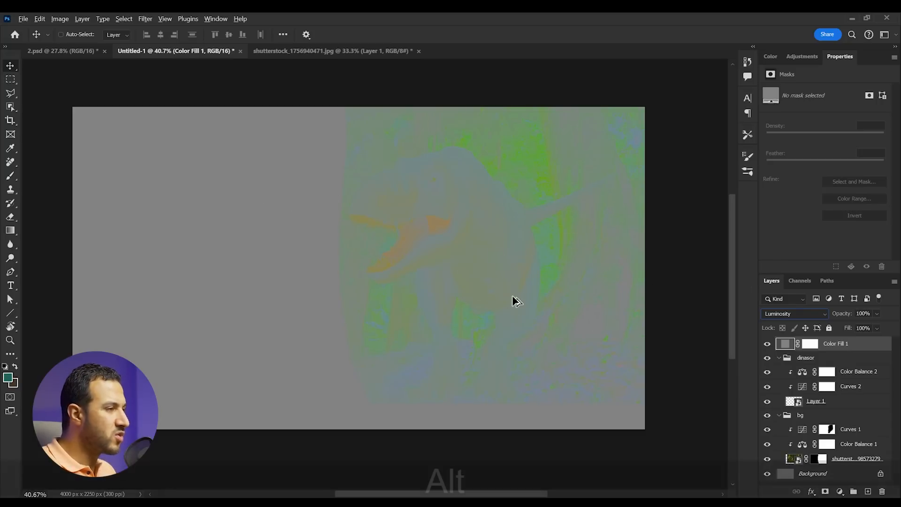
key(ctrl)
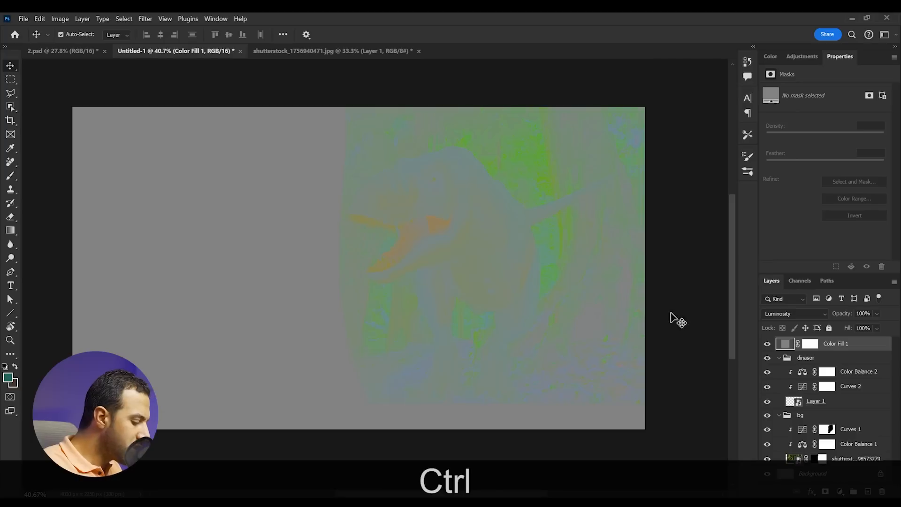
click(802, 57)
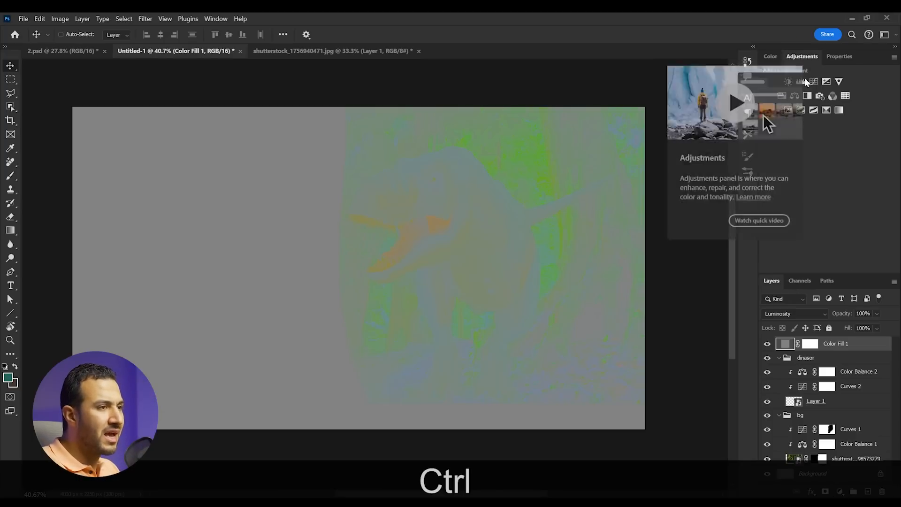
click(782, 95)
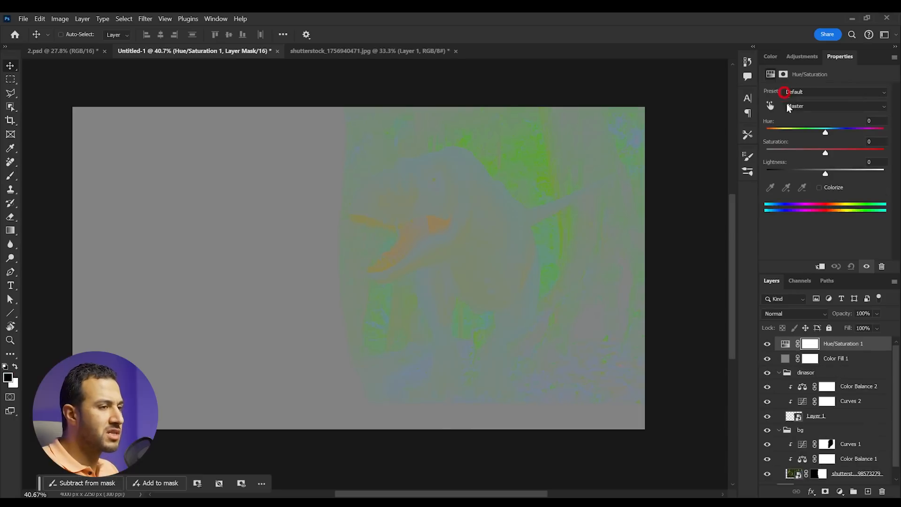
drag(827, 153, 870, 156)
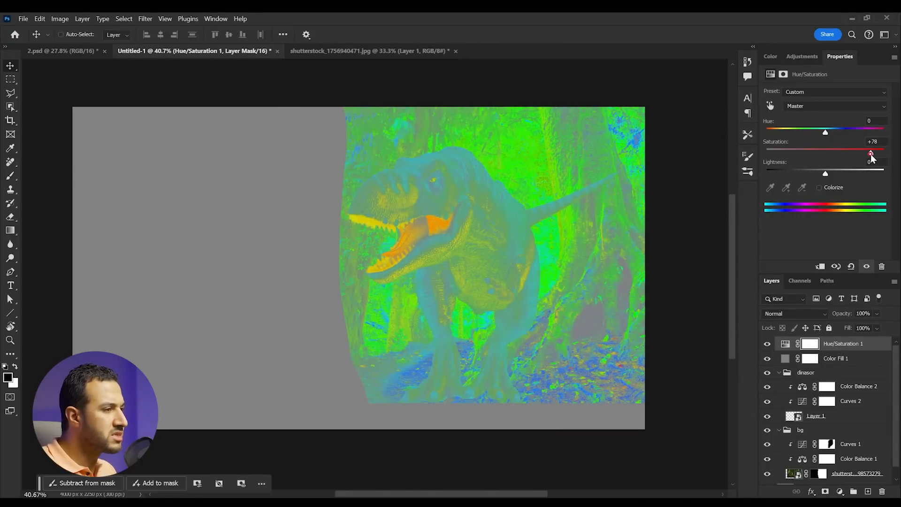
Step: Examine the exaggerated colors on the dinosaur's eye, mouth and body against the green foliage behind it
scroll(517, 248, up, 3)
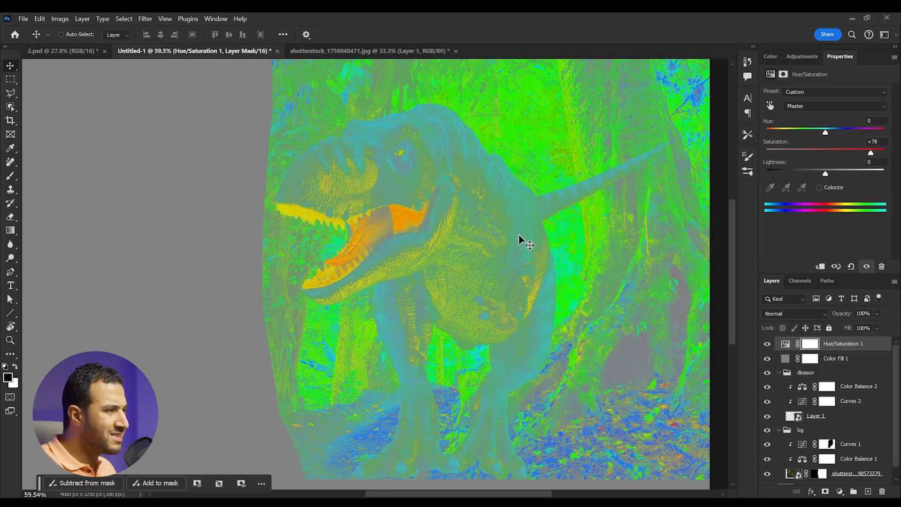
key(space)
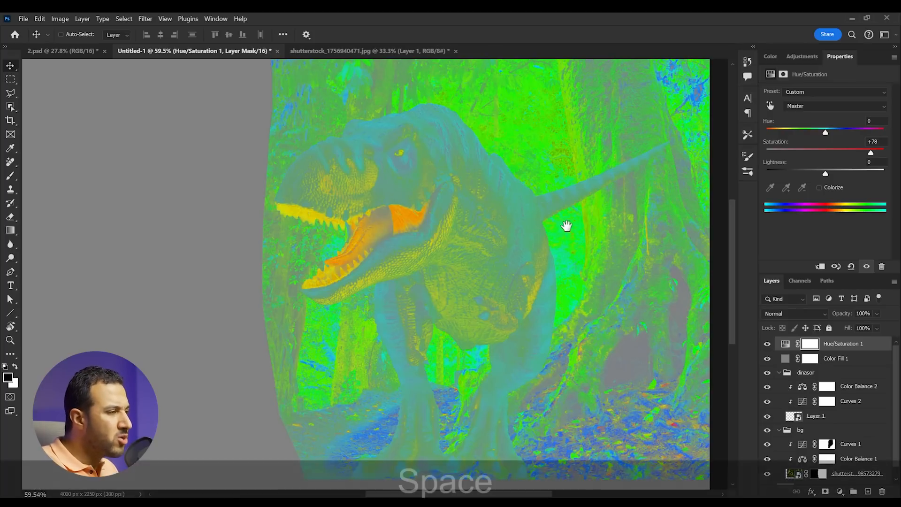
drag(570, 226, 549, 228)
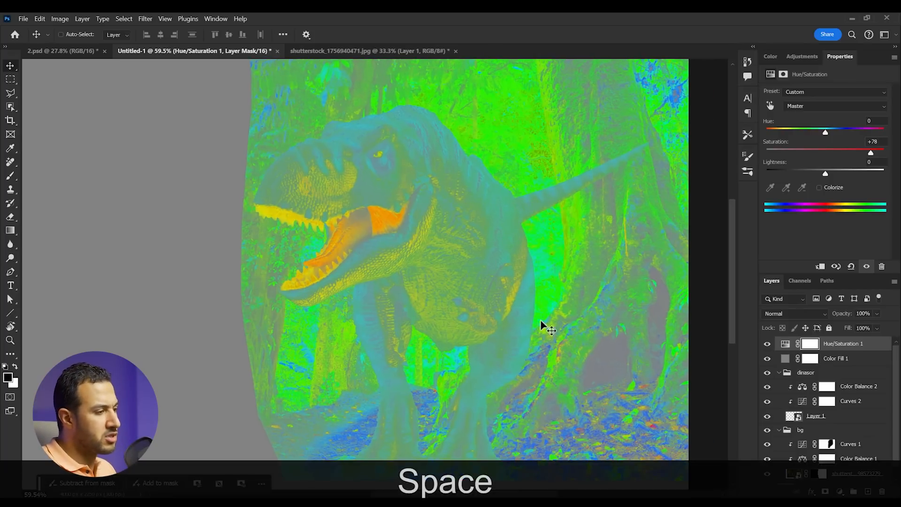
scroll(573, 283, down, 4)
scroll(559, 227, up, 5)
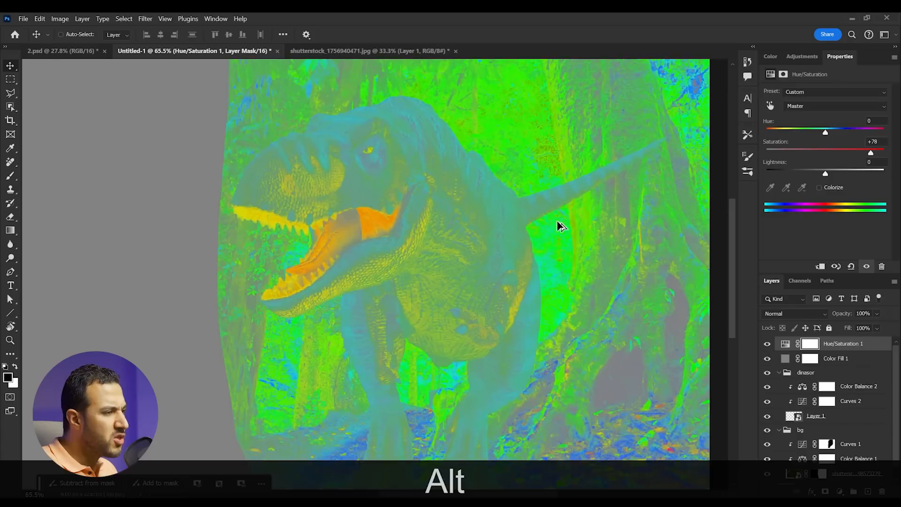
scroll(561, 227, up, 3)
key(F3)
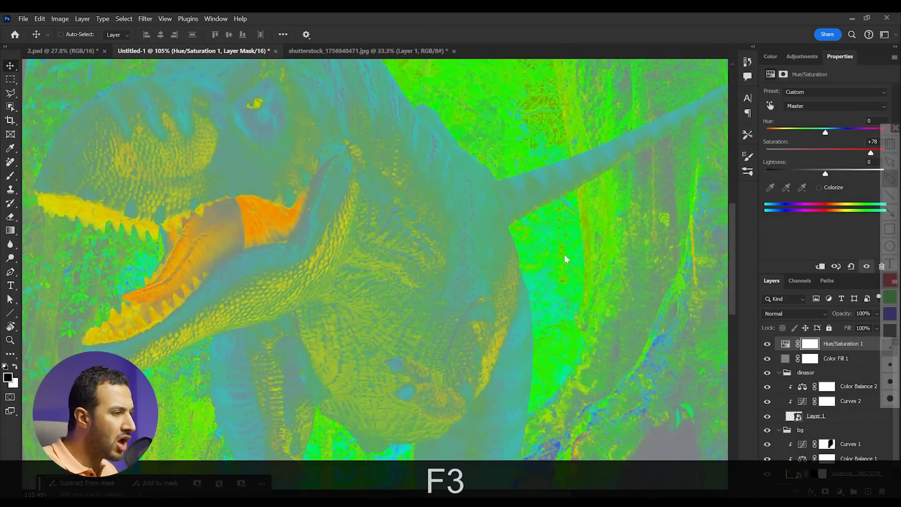
mouse_move(584, 253)
mouse_down()
mouse_move(538, 336)
mouse_move(545, 236)
mouse_move(588, 254)
mouse_move(587, 293)
mouse_up()
drag(551, 246, 556, 310)
drag(563, 263, 570, 283)
key(space)
drag(400, 249, 408, 304)
mouse_move(302, 221)
mouse_down()
mouse_move(224, 247)
mouse_move(329, 187)
mouse_up()
mouse_move(285, 125)
mouse_down()
mouse_move(249, 142)
mouse_move(237, 96)
mouse_move(279, 74)
mouse_move(277, 100)
mouse_move(253, 96)
mouse_move(246, 108)
mouse_move(271, 121)
mouse_move(283, 115)
mouse_move(261, 133)
mouse_up()
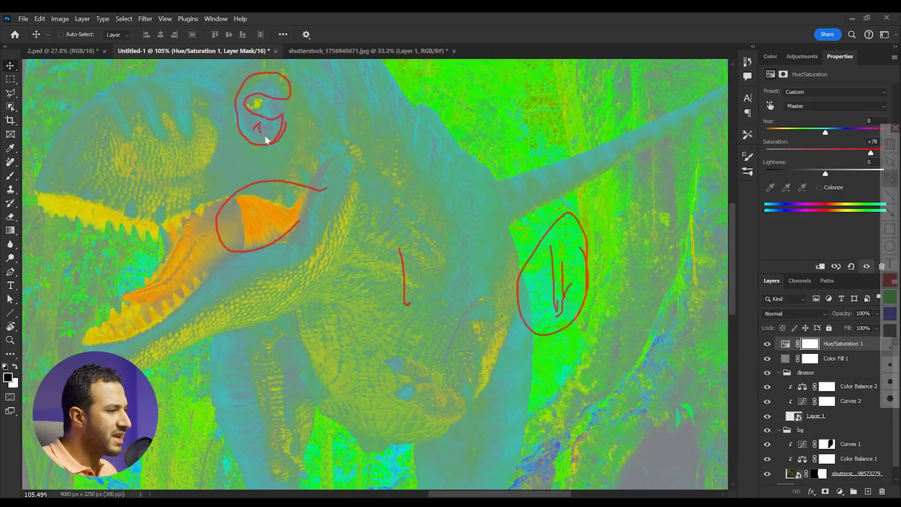
key(Escape)
scroll(507, 298, down, 4)
key(space)
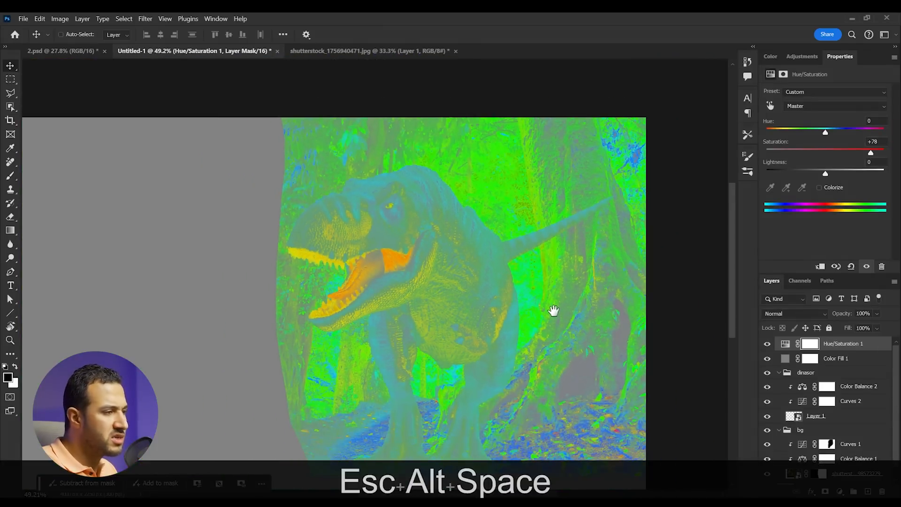
drag(554, 310, 539, 257)
shift+click(852, 359)
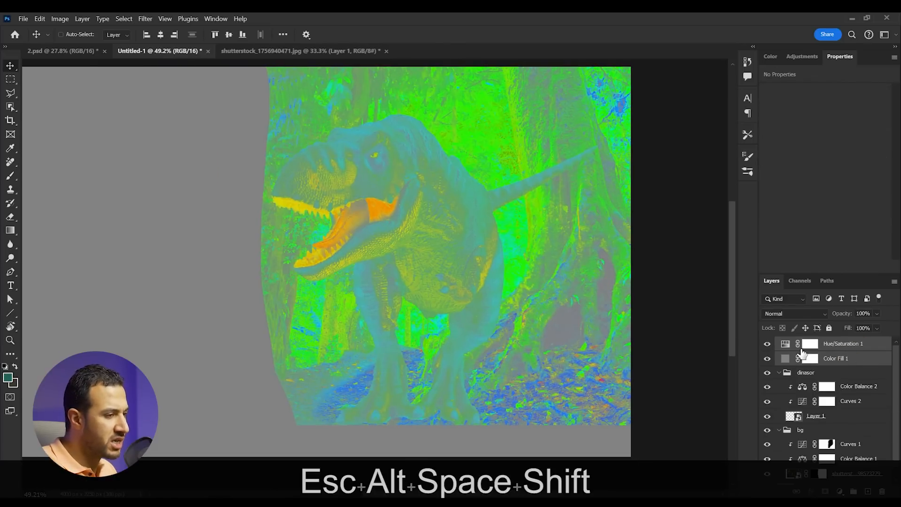
Step: Set the midtones of the dinosaur's Color Balance to Magenta-Green +18 and Yellow-Blue -11
key(space)
drag(591, 287, 591, 282)
click(862, 387)
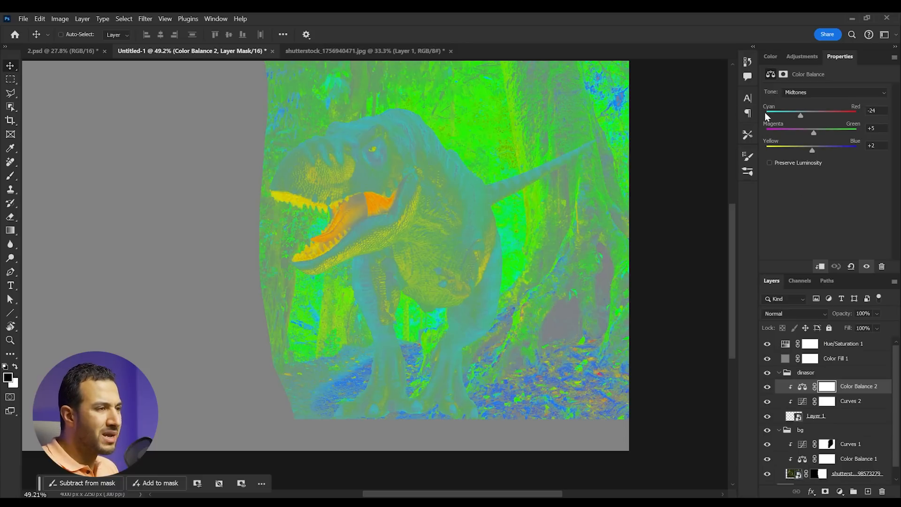
drag(816, 132, 821, 132)
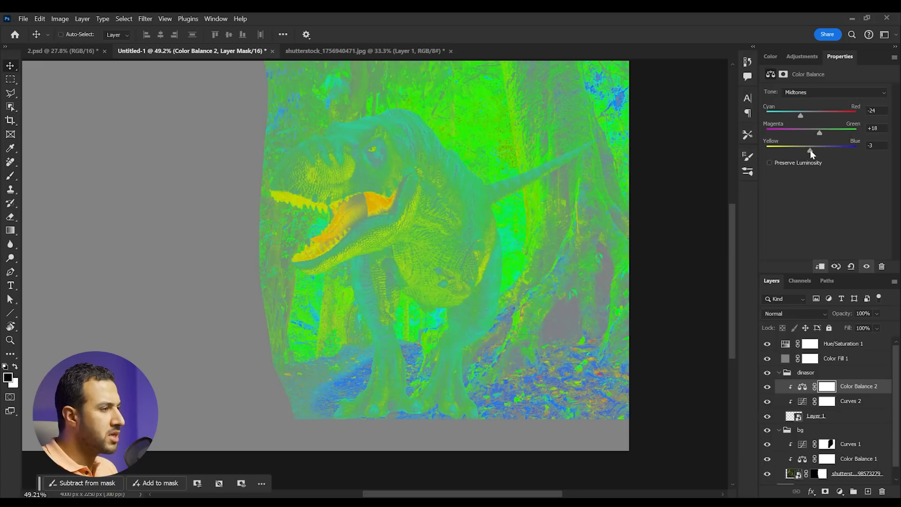
Step: Set the shadows of the dinosaur's Color Balance to Cyan-Red +3, Magenta-Green +19 and Yellow-Blue +38
click(815, 92)
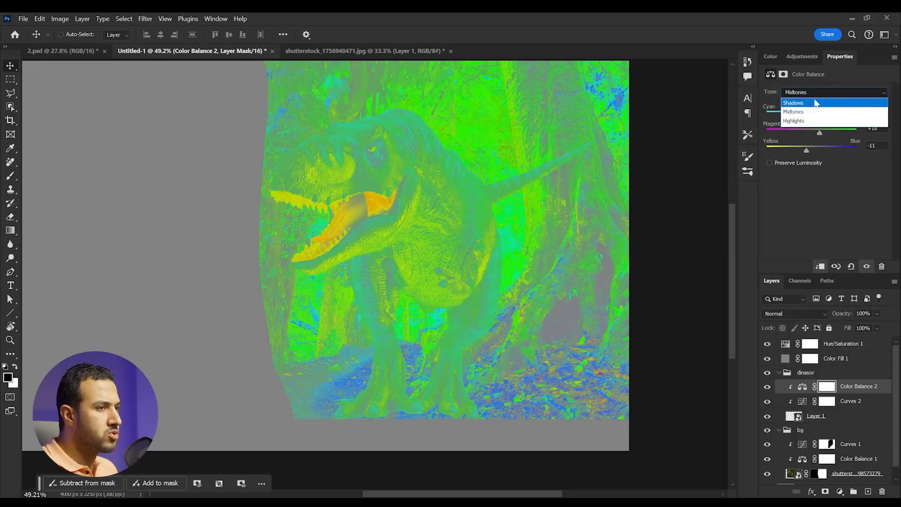
click(809, 96)
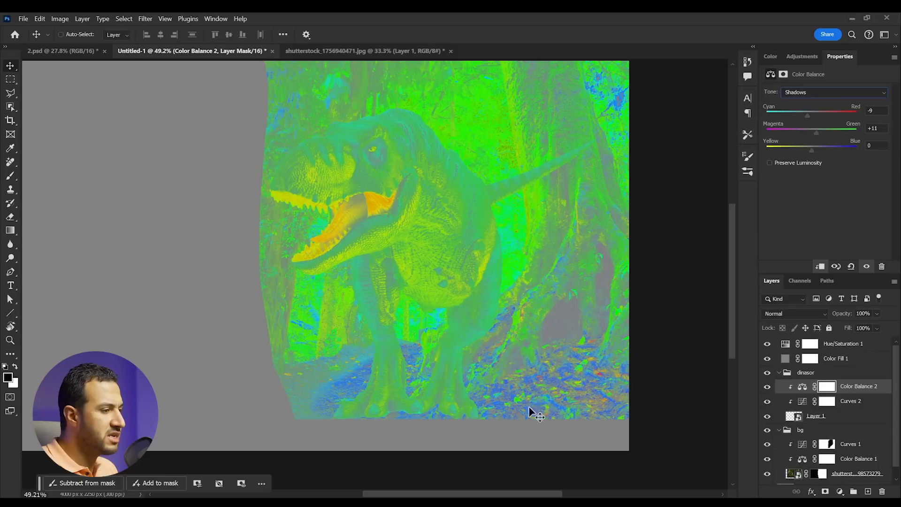
drag(813, 151, 822, 150)
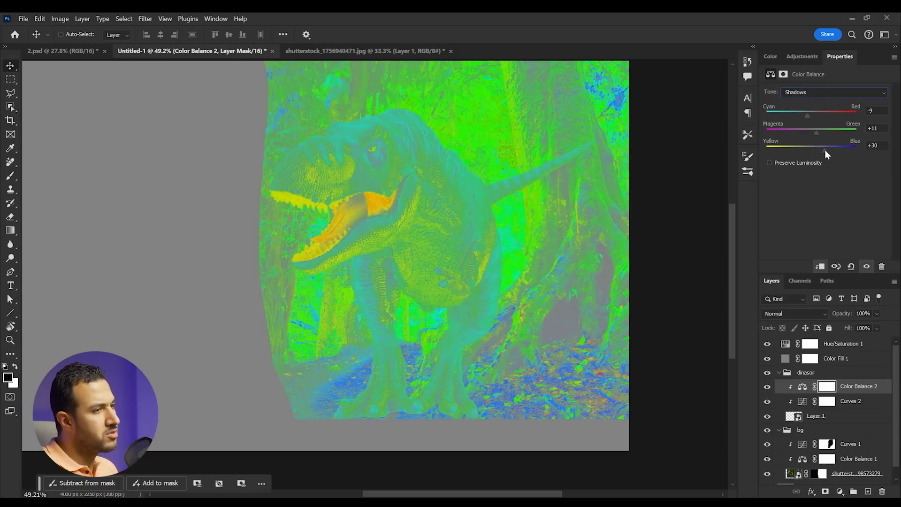
drag(809, 116, 813, 114)
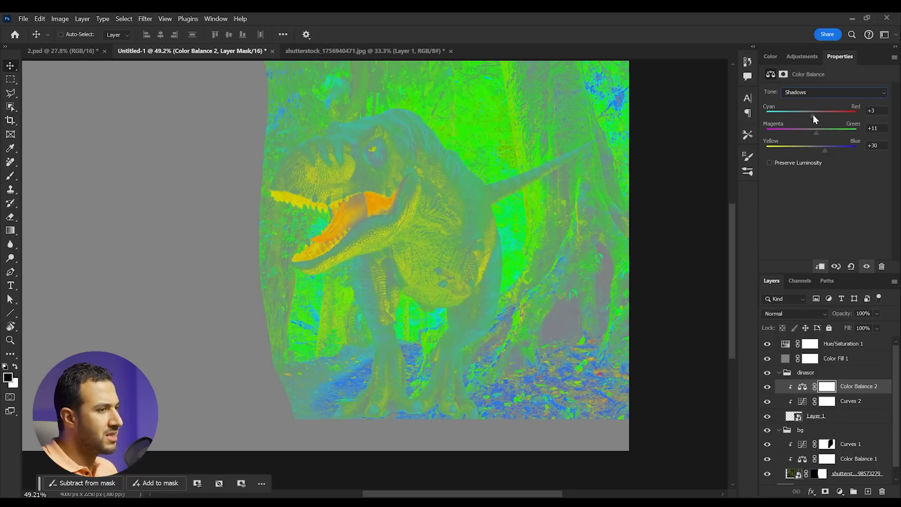
drag(816, 132, 822, 135)
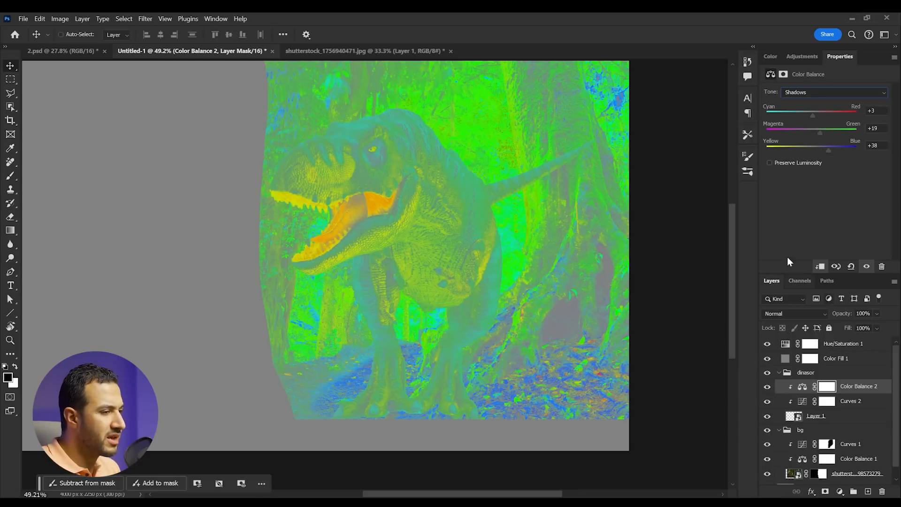
Step: Compare the composite with and without the gray fill and top Hue/Saturation check layers, and leave both hidden
click(769, 356)
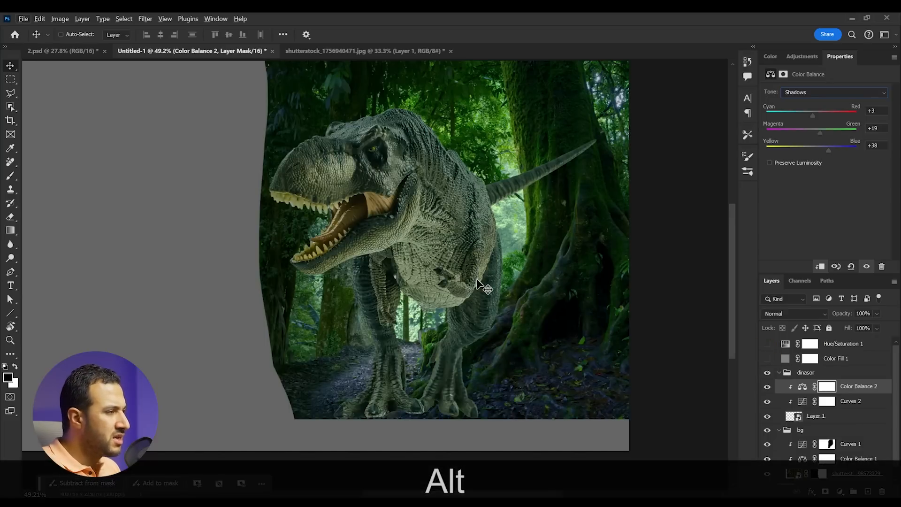
click(11, 79)
scroll(543, 261, down, 3)
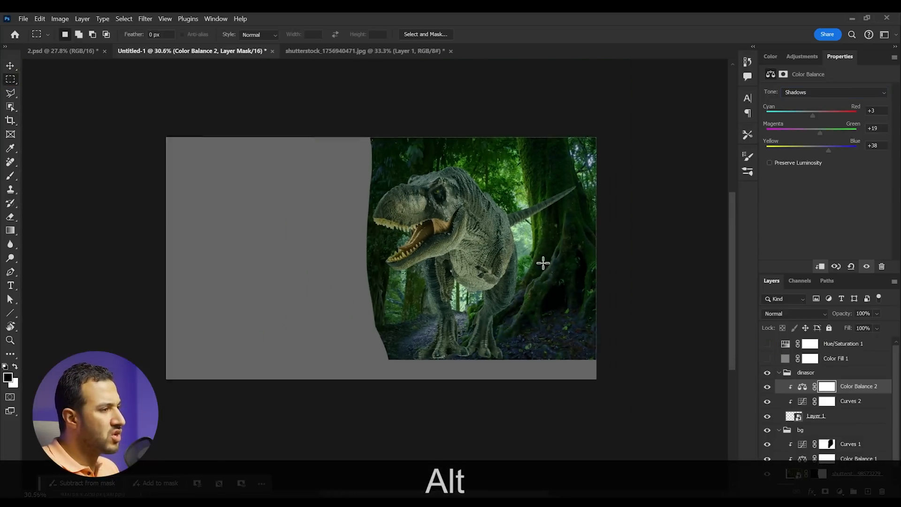
scroll(565, 282, up, 1)
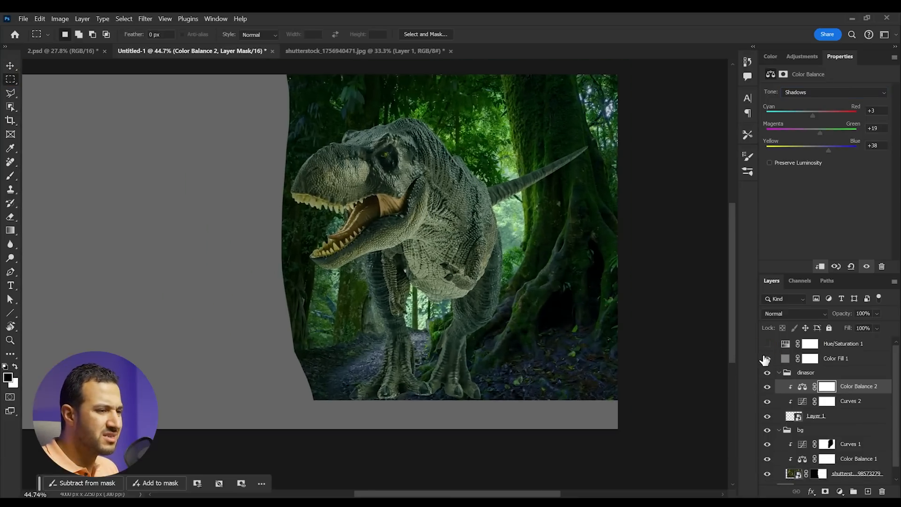
drag(766, 358, 766, 344)
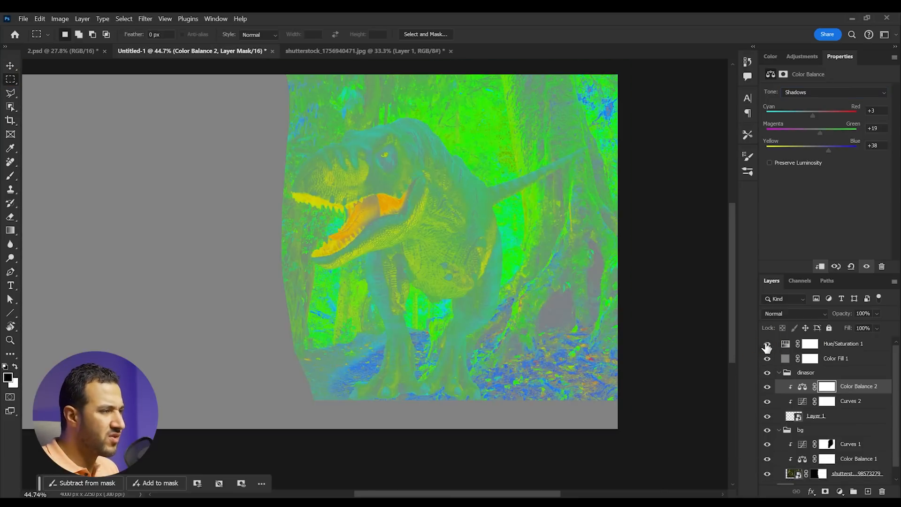
click(767, 359)
click(768, 358)
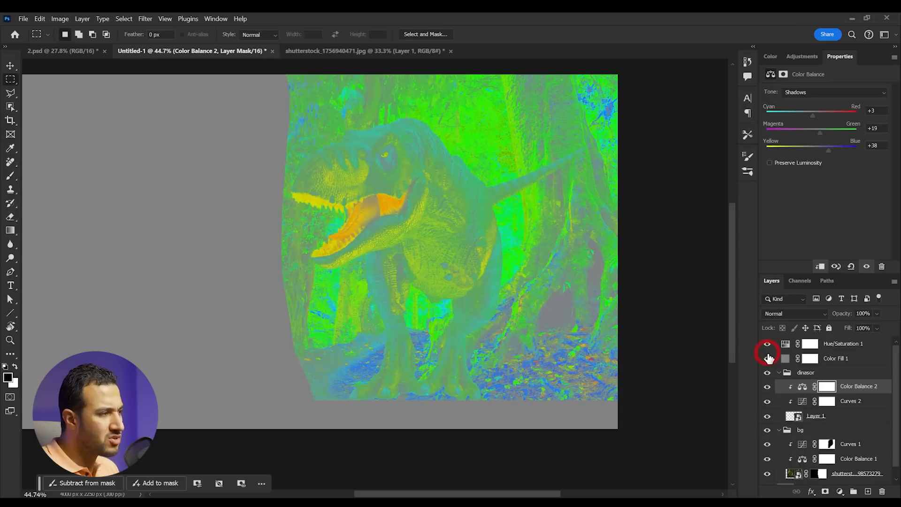
click(838, 359)
shift+click(840, 345)
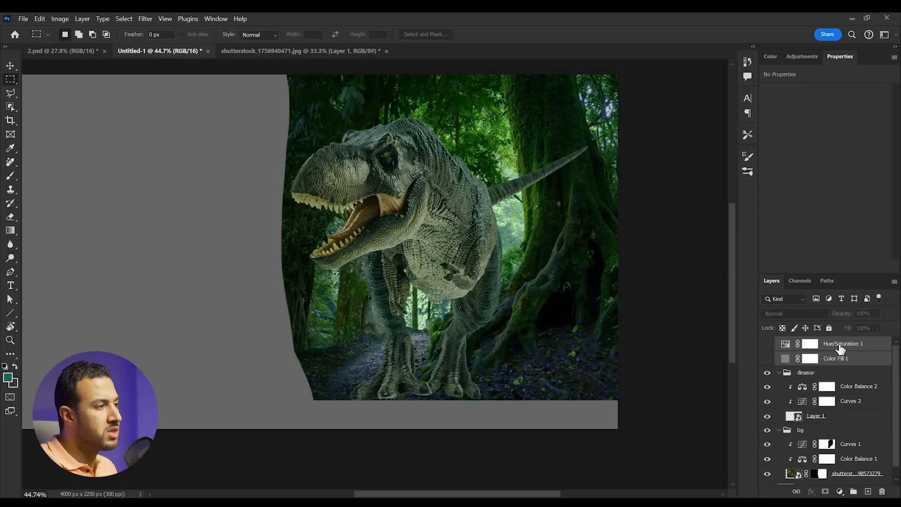
key(v)
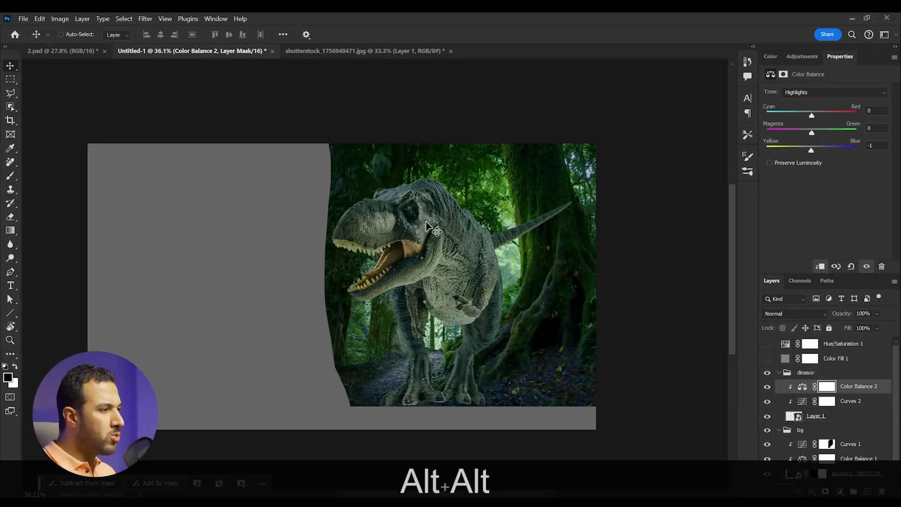
Step: Add a solid color fill layer in pale teal 85c2bc above the background's Curves 1 layer and invert its mask to black
scroll(417, 231, up, 3)
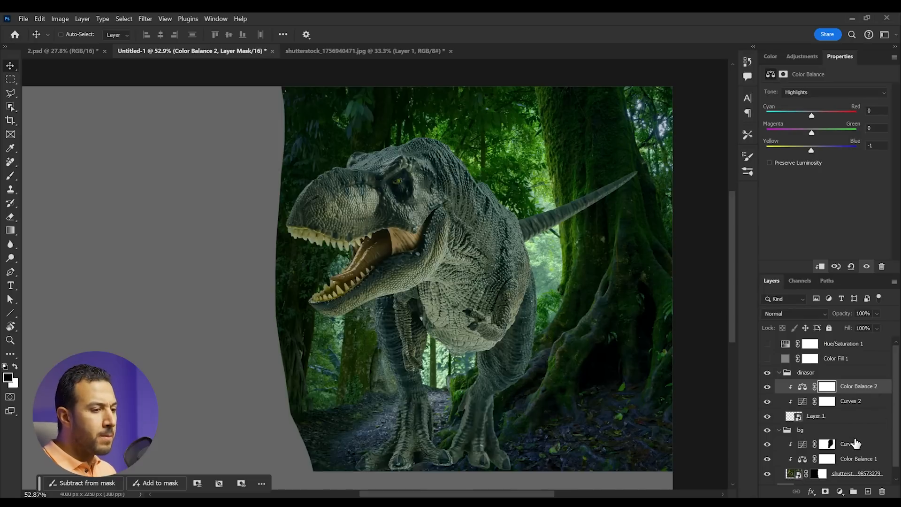
click(857, 443)
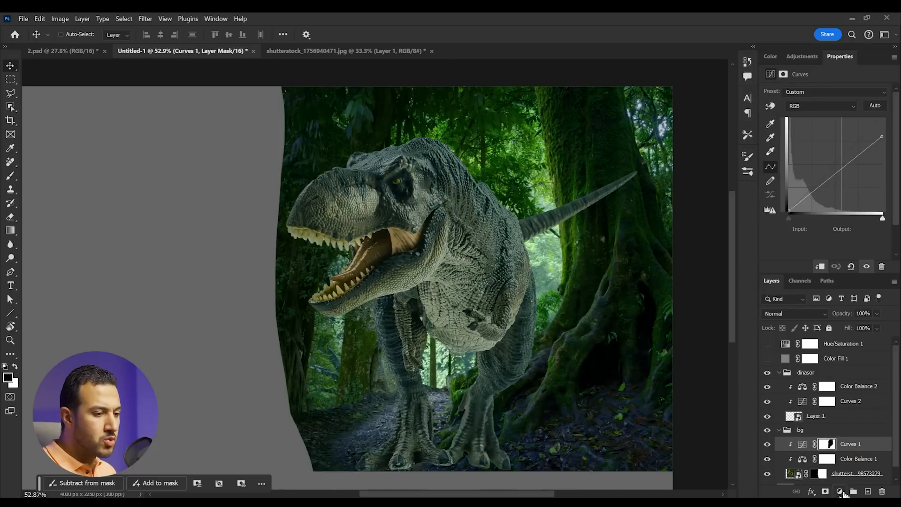
click(840, 491)
click(838, 302)
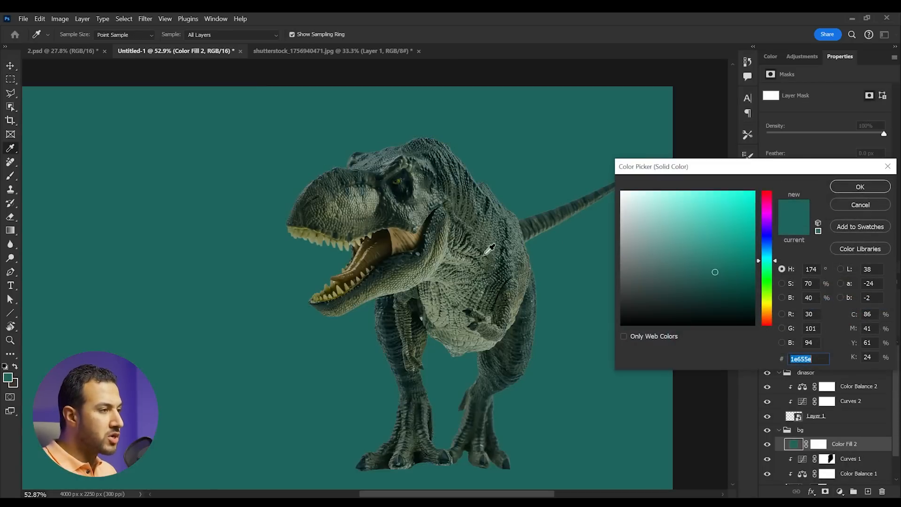
click(690, 234)
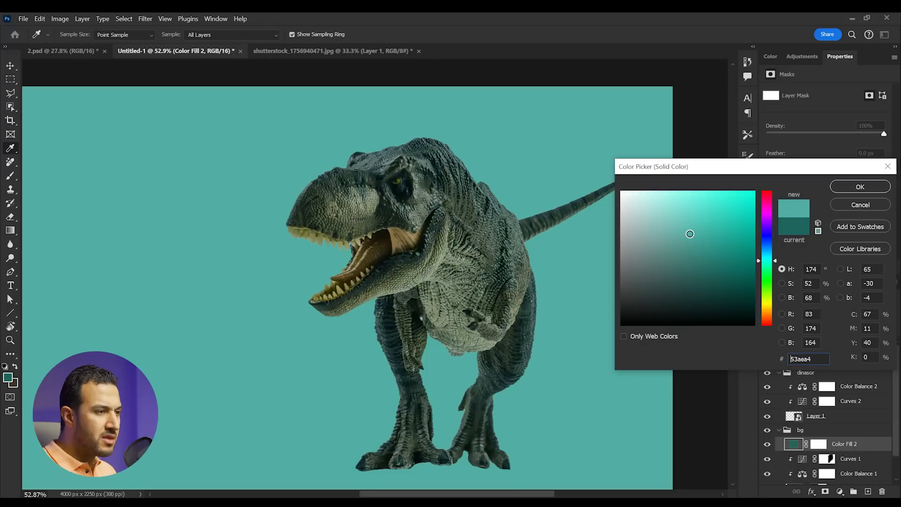
drag(677, 238, 663, 225)
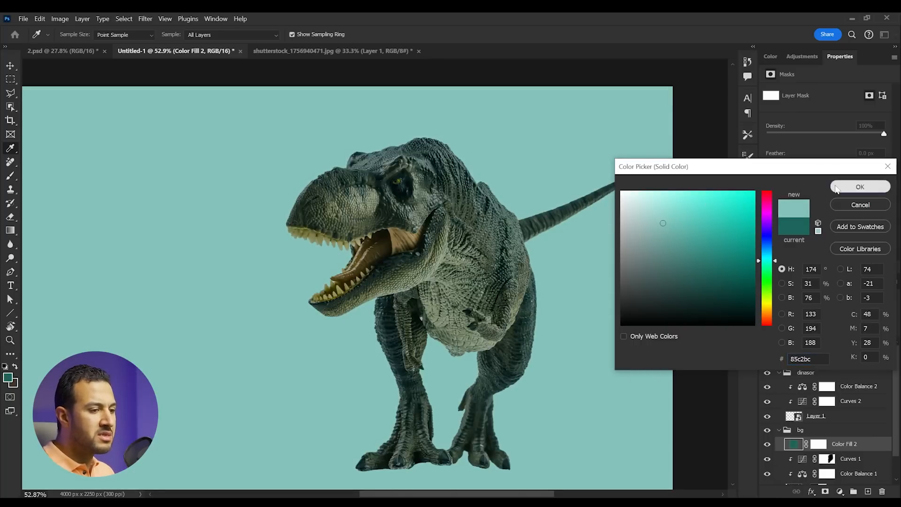
click(836, 186)
click(819, 443)
key(ctrl)
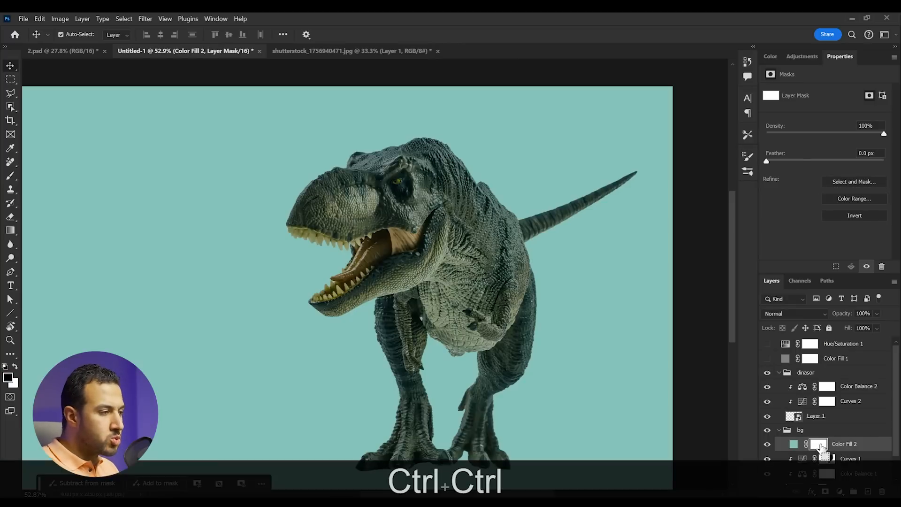
key(ctrl+i)
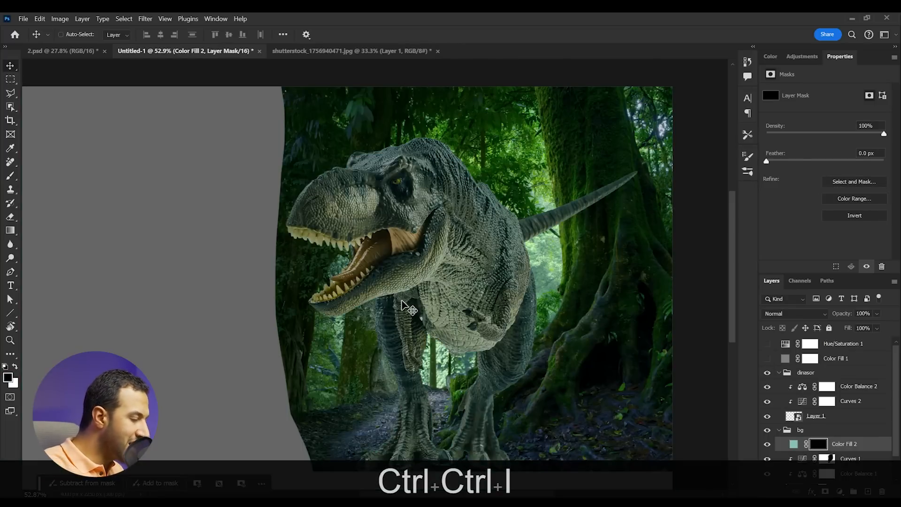
Step: Set up the Fog brush at 600 px with 37% flow and white as the foreground color
key(b)
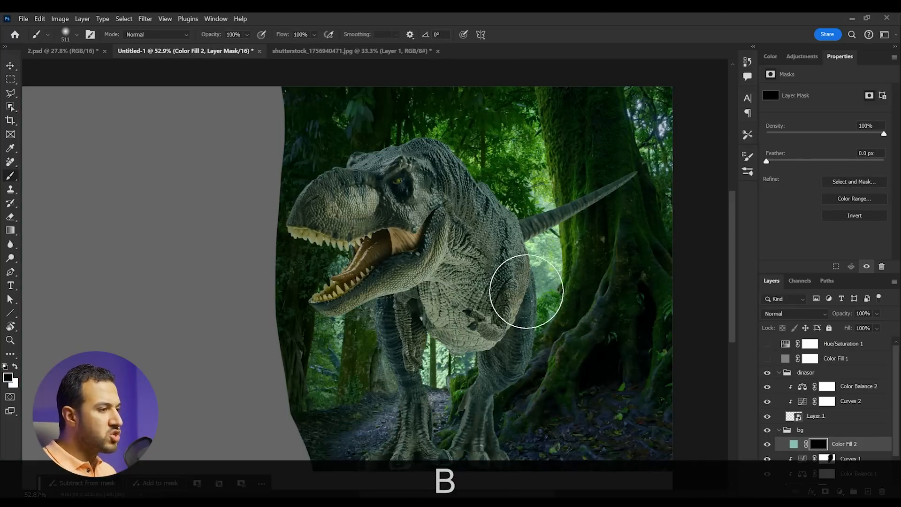
right_click(555, 312)
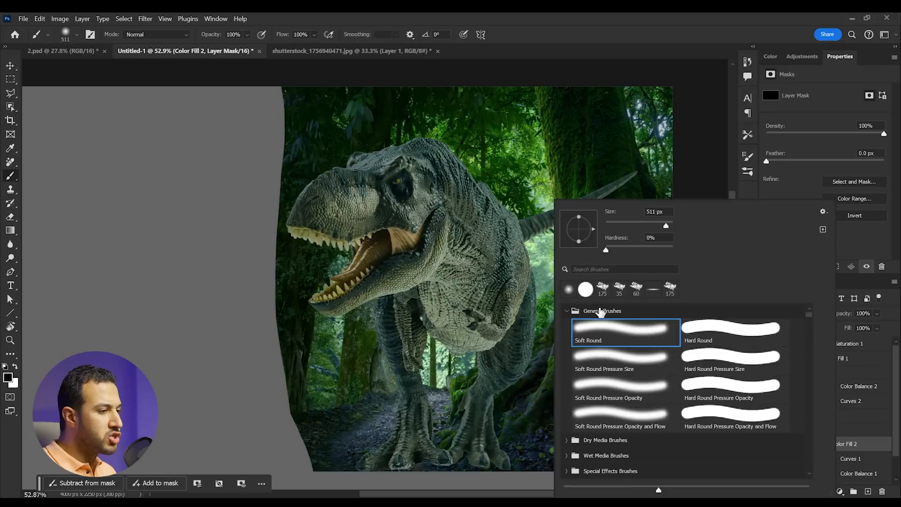
text(fog)
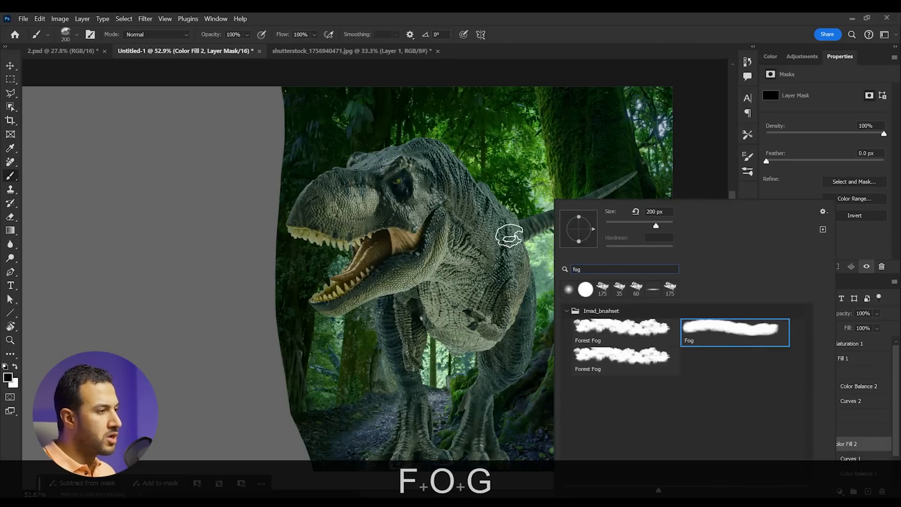
click(509, 236)
key(bracketright)
key(bracketright)
key(bracketright)
key(bracketright)
key(x)
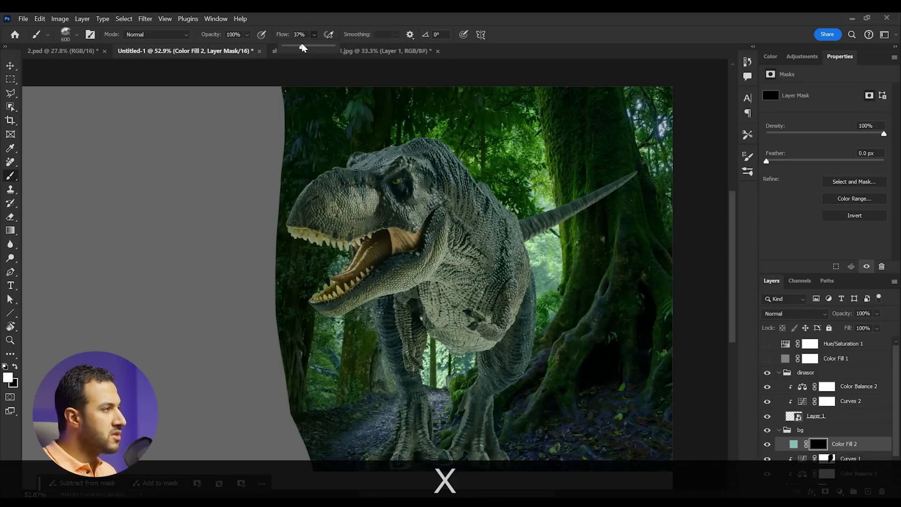
Step: Paint teal fog on the fill mask behind the dinosaur's head, back and tail and over the tree roots, enlarging the brush to 1000 px
mouse_move(348, 164)
mouse_down()
mouse_move(430, 164)
mouse_move(496, 197)
mouse_move(524, 231)
mouse_move(557, 236)
mouse_move(549, 298)
mouse_move(611, 296)
mouse_move(525, 342)
mouse_move(360, 371)
mouse_move(404, 311)
mouse_move(342, 285)
mouse_move(350, 246)
mouse_move(323, 200)
mouse_move(350, 188)
mouse_up()
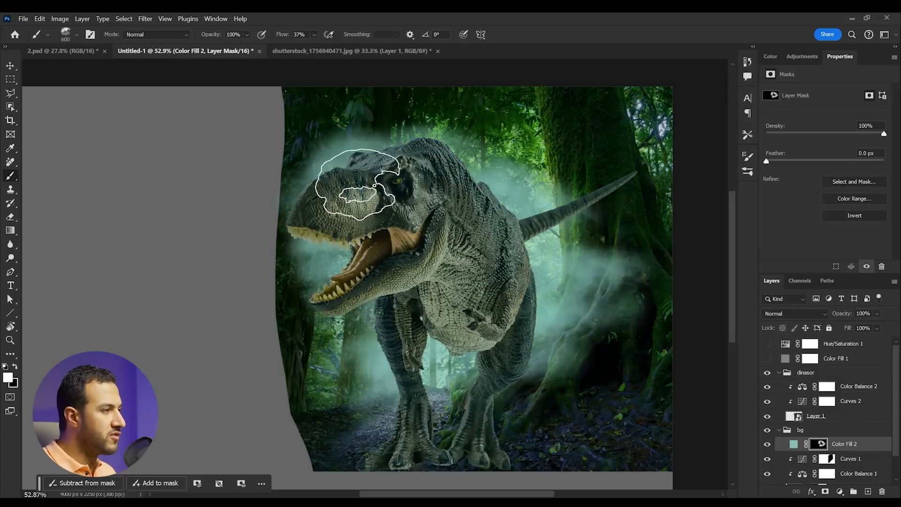
key(bracketright)
key(bracketright)
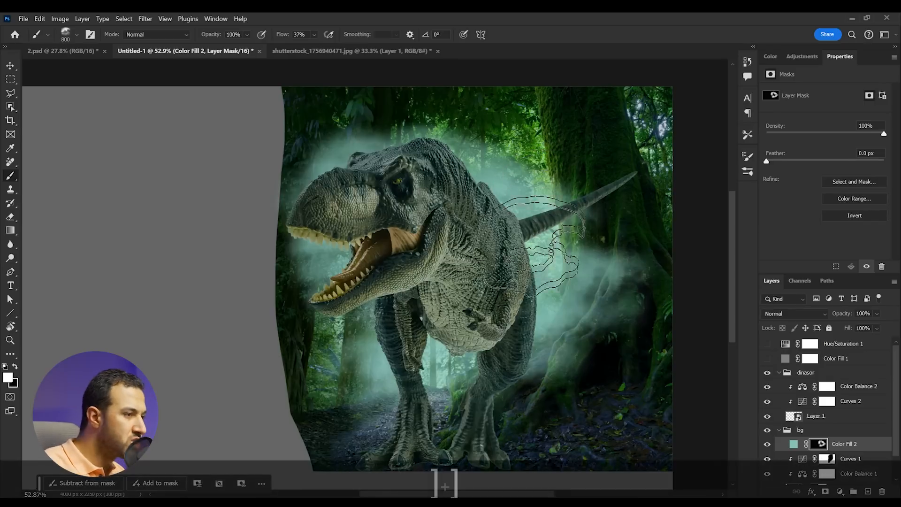
key(bracketright)
mouse_move(545, 241)
mouse_down()
mouse_move(570, 238)
mouse_move(600, 196)
mouse_move(582, 319)
mouse_up()
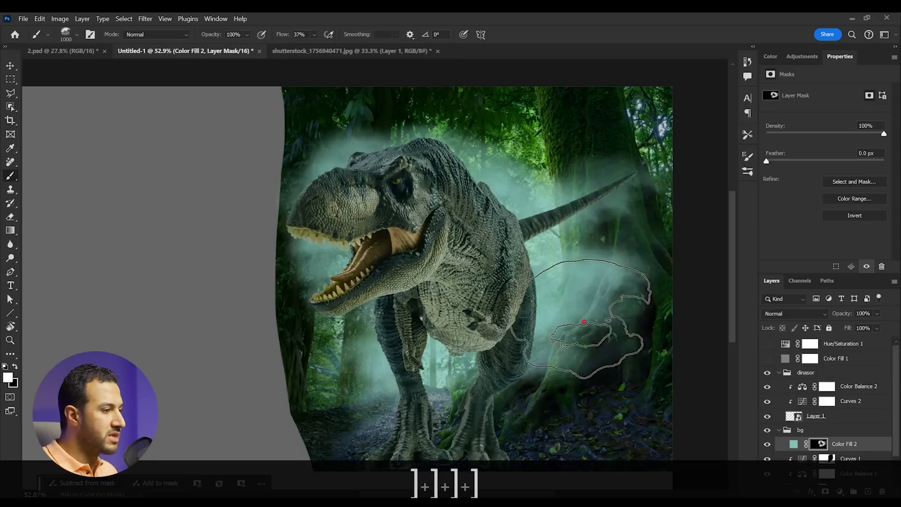
Step: Paint black on the fill mask to thin the fog around the dinosaur's head and back and over the tree roots
key(x)
mouse_move(516, 157)
mouse_down()
mouse_move(561, 286)
mouse_move(544, 279)
mouse_move(558, 331)
mouse_move(518, 405)
mouse_move(384, 410)
mouse_move(277, 368)
mouse_move(300, 296)
mouse_move(315, 281)
mouse_move(284, 247)
mouse_move(280, 205)
mouse_move(373, 145)
mouse_move(341, 146)
mouse_move(350, 177)
mouse_up()
mouse_move(531, 323)
mouse_down()
mouse_move(572, 340)
mouse_move(628, 303)
mouse_up()
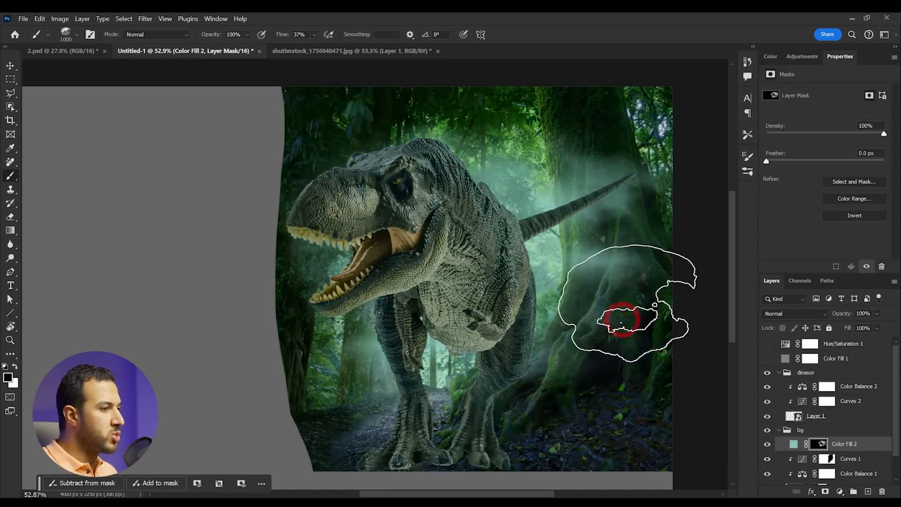
Step: Add more fog behind the dinosaur's legs and soften the excess near the ground and beside the tree roots
key(x)
mouse_move(540, 371)
mouse_down()
mouse_move(675, 360)
mouse_move(527, 375)
mouse_move(334, 369)
mouse_move(427, 413)
mouse_move(402, 420)
mouse_move(358, 417)
mouse_move(352, 371)
mouse_up()
key(x)
mouse_move(582, 412)
mouse_down()
mouse_move(631, 410)
mouse_move(659, 383)
mouse_up()
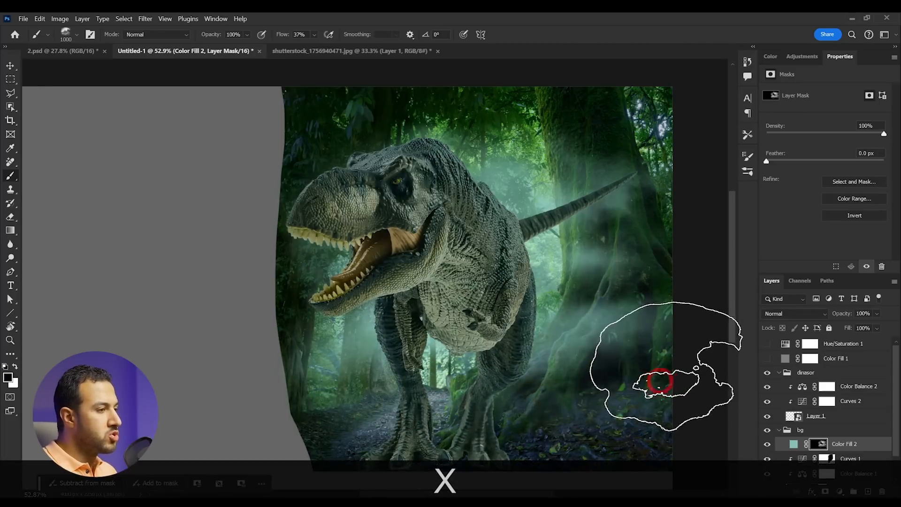
scroll(659, 383, down, 4)
scroll(651, 350, up, 2)
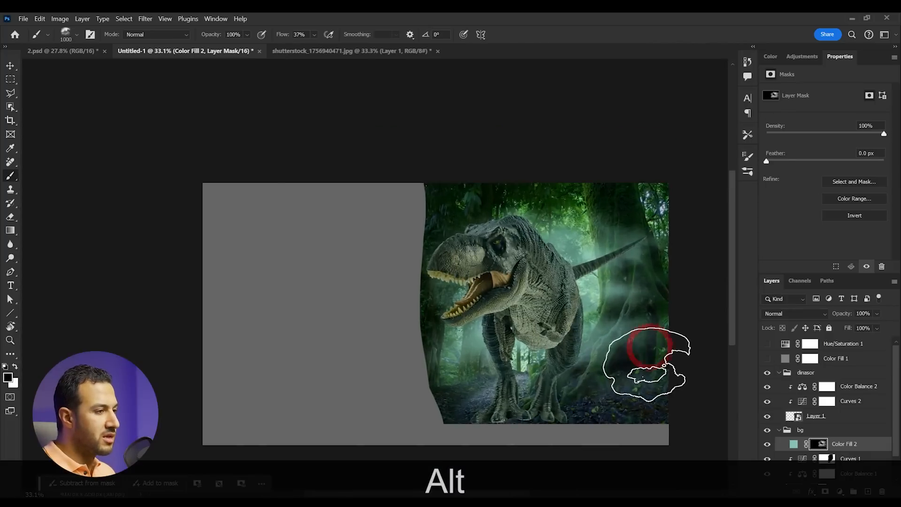
drag(651, 348, 629, 350)
scroll(605, 251, up, 1)
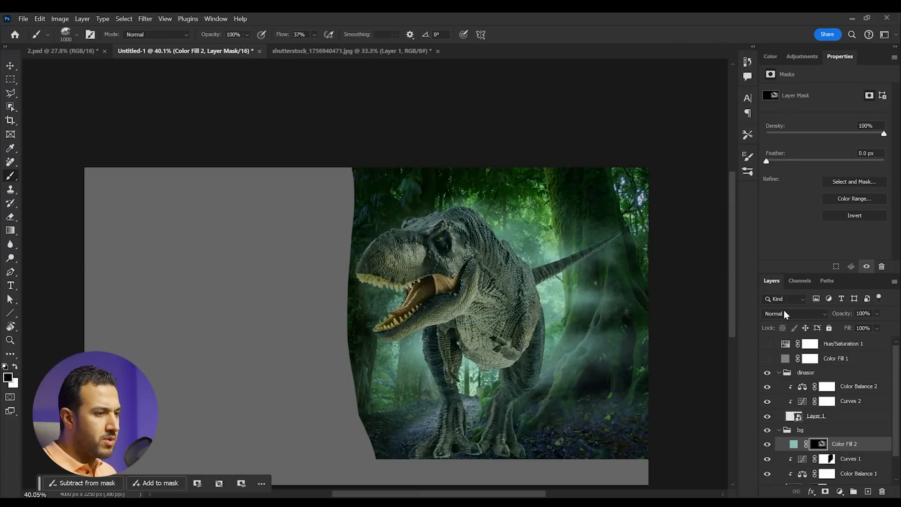
Step: Set the teal fog fill layer's blend mode to Screen and return to the Move tool
click(786, 314)
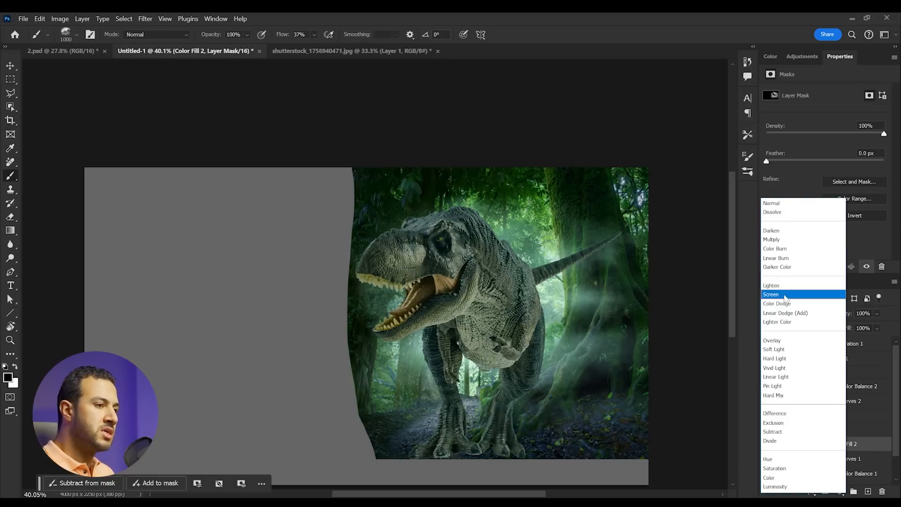
click(786, 295)
click(10, 65)
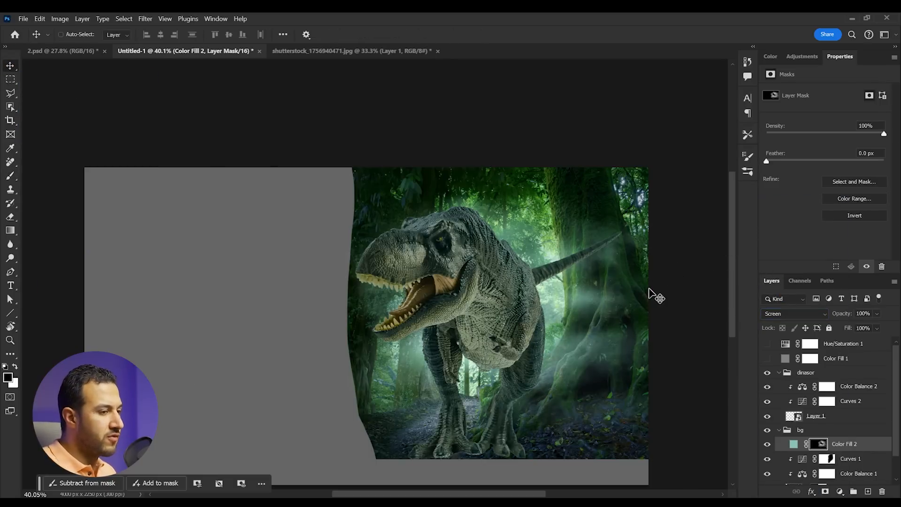
key(alt)
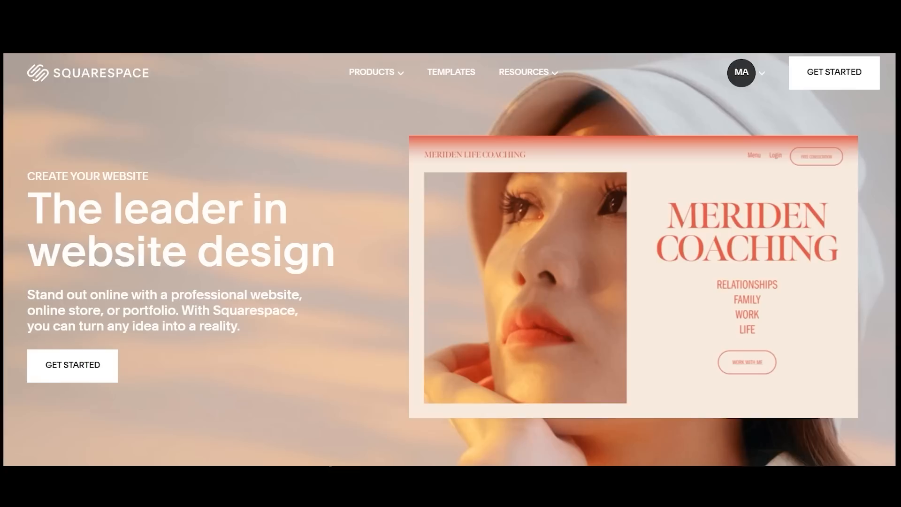
Step: Switch to the Squarespace website and look through its home page, including the template showcase
scroll(451, 282, down, 10)
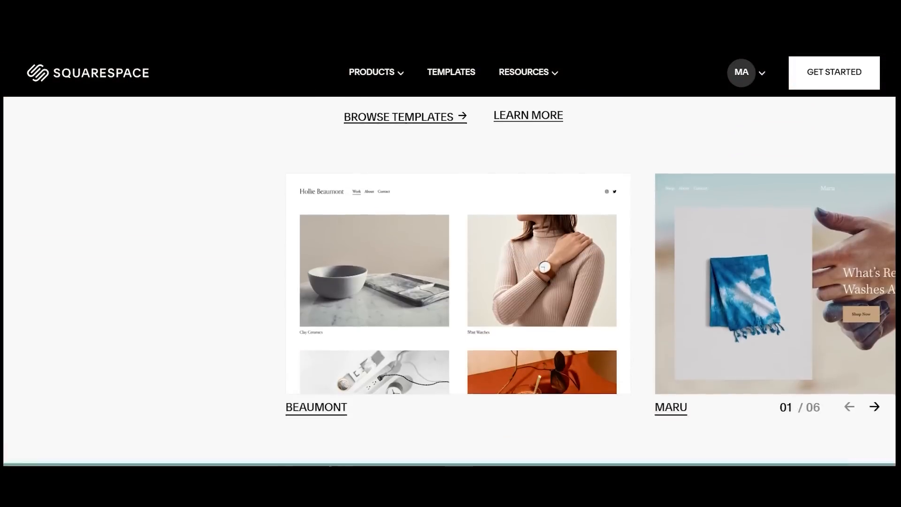
scroll(450, 282, down, 15)
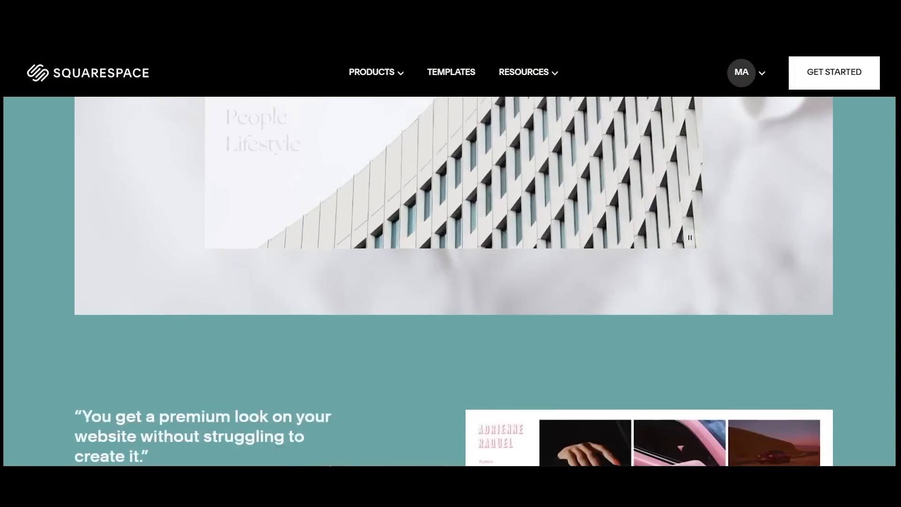
scroll(451, 282, down, 15)
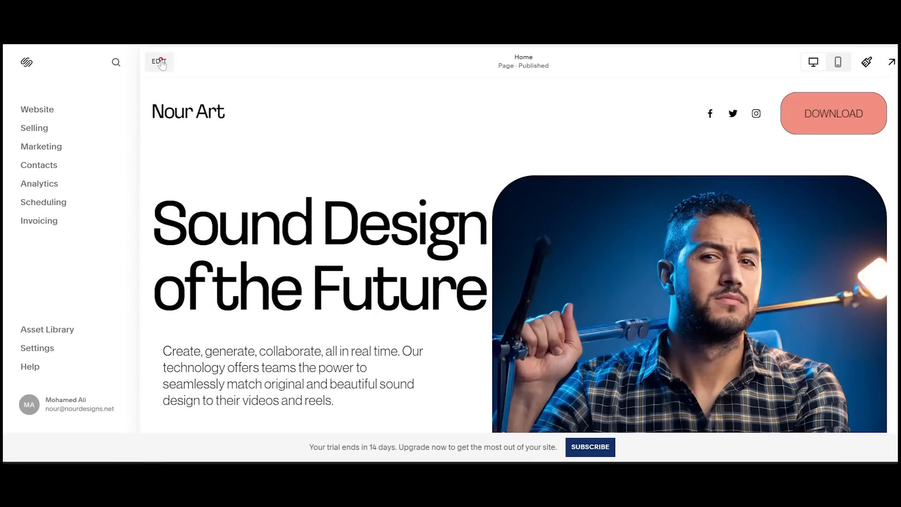
Step: Edit the home page, replacing the heading's first line with "Nour Art" and the paragraph with "This is nour art"
click(161, 62)
double_click(261, 239)
drag(416, 240, 19, 240)
text(Nour Art)
drag(253, 407, 249, 430)
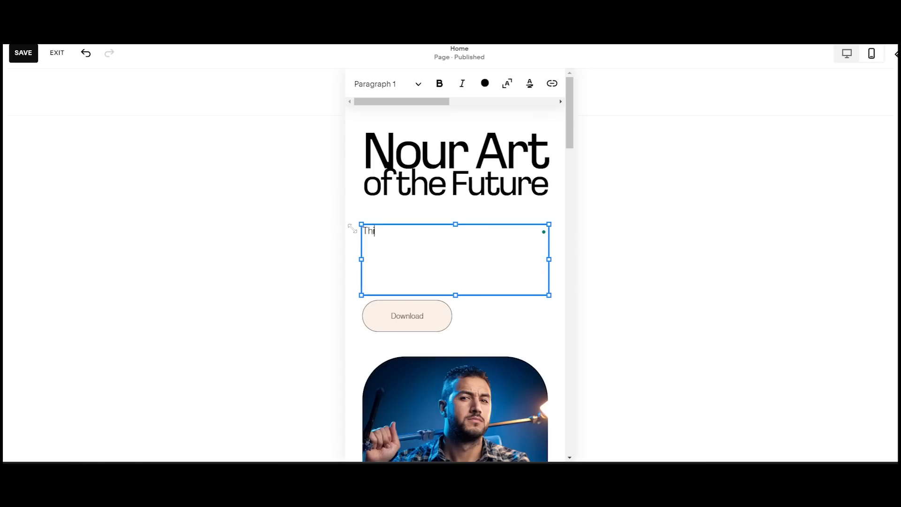
text(is is nour ar)
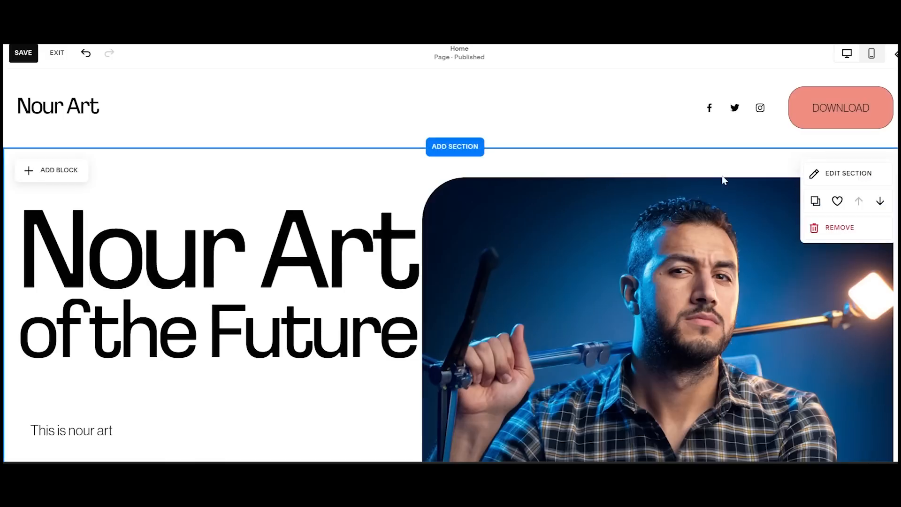
Step: Change the color of the heading line "of the Future" to blue
triple_click(217, 276)
click(177, 218)
click(205, 278)
click(207, 253)
click(201, 316)
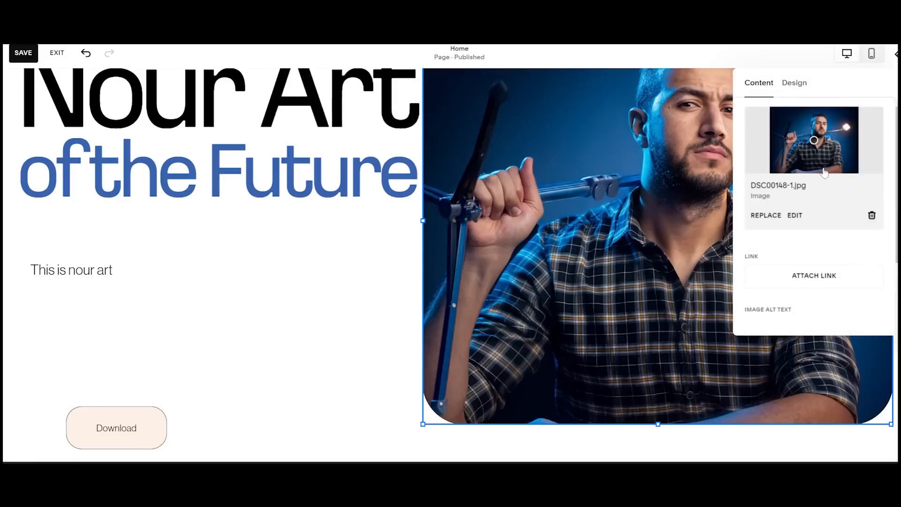
Step: Examine the hero image's content options and the section settings of the text block below it
click(797, 185)
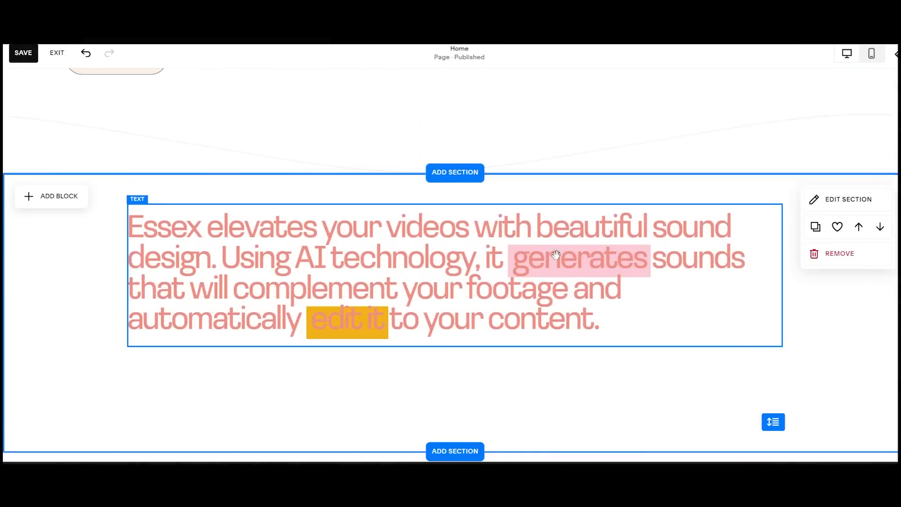
click(845, 199)
click(876, 314)
click(876, 314)
click(801, 199)
click(867, 226)
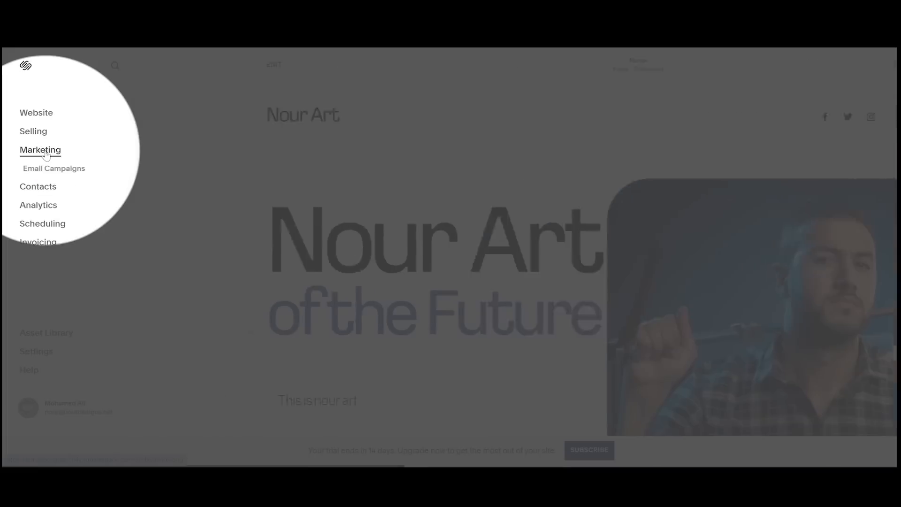
Step: Open the site's Email Campaigns under Marketing
click(45, 155)
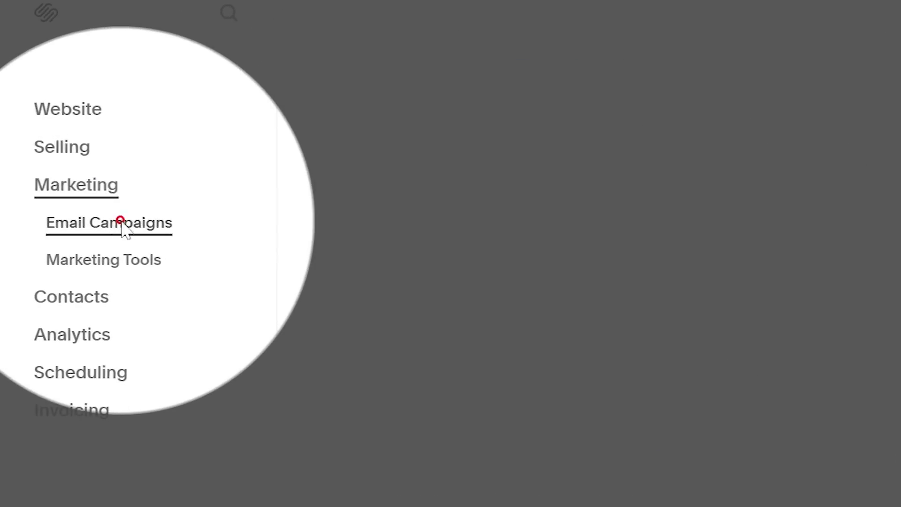
click(121, 225)
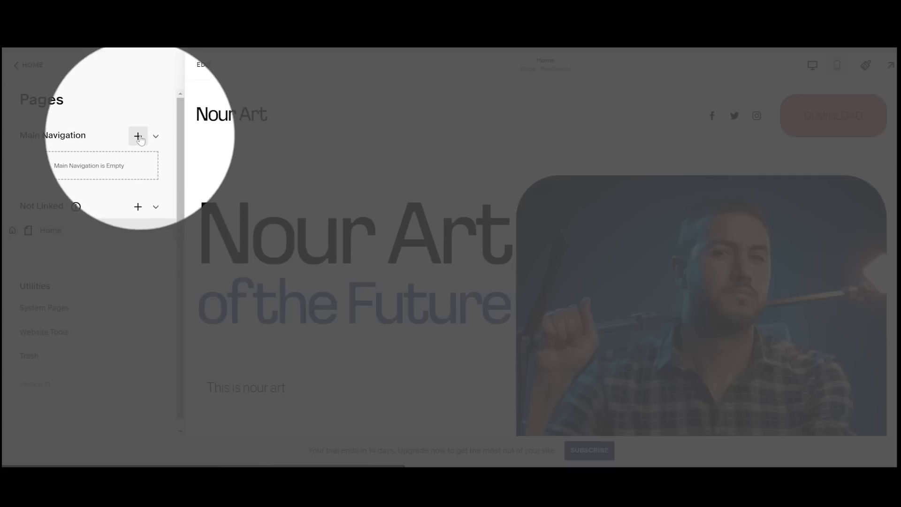
Step: Start adding a blog page to the main navigation and look through the available blog layouts
click(136, 134)
click(215, 248)
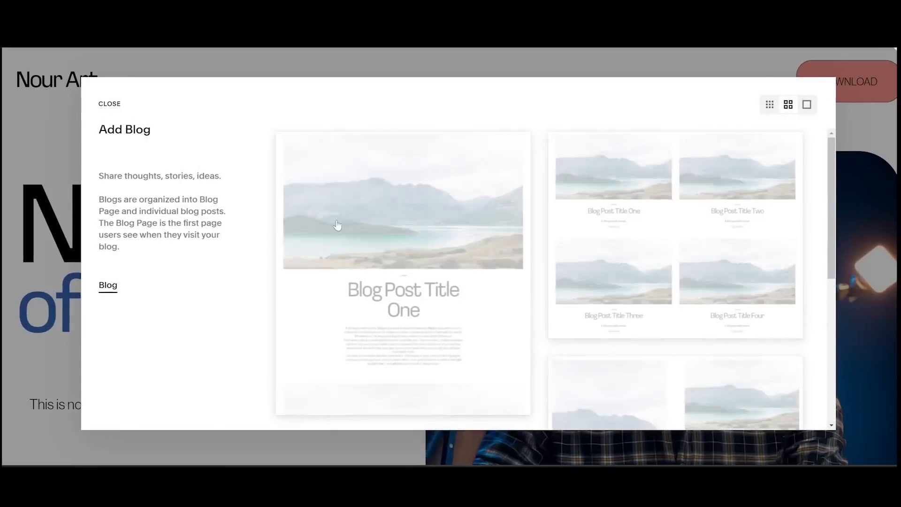
scroll(754, 291, down, 3)
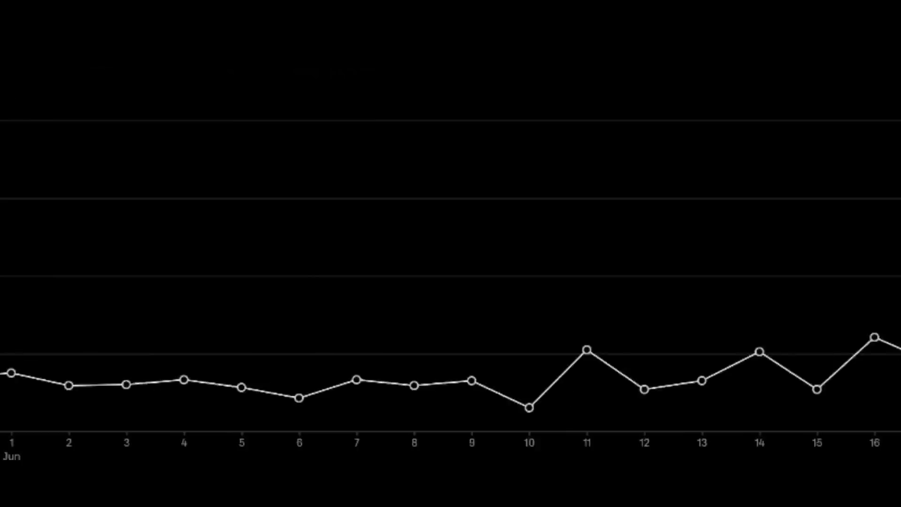
Step: View the site's unique visitors and pageviews charts in the traffic analytics
click(355, 174)
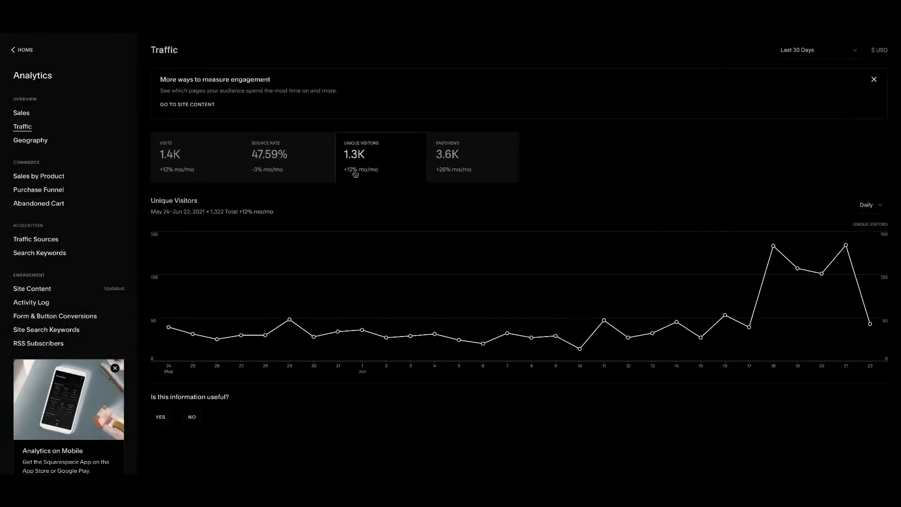
click(459, 170)
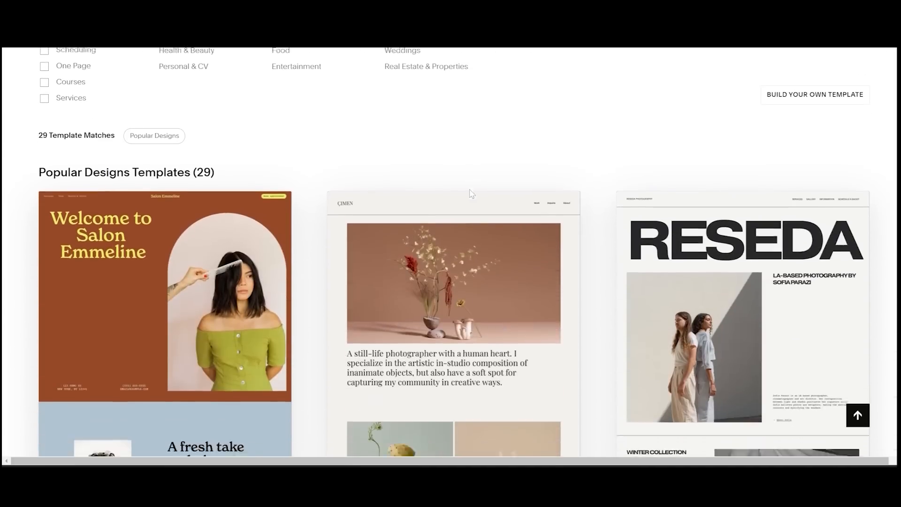
Step: Browse the Popular Designs website templates
scroll(471, 193, down, 5)
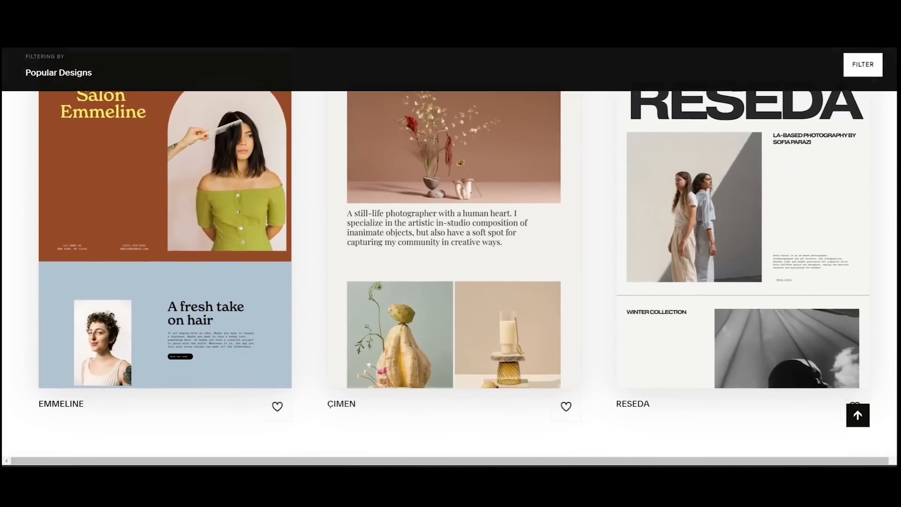
scroll(451, 273, down, 4)
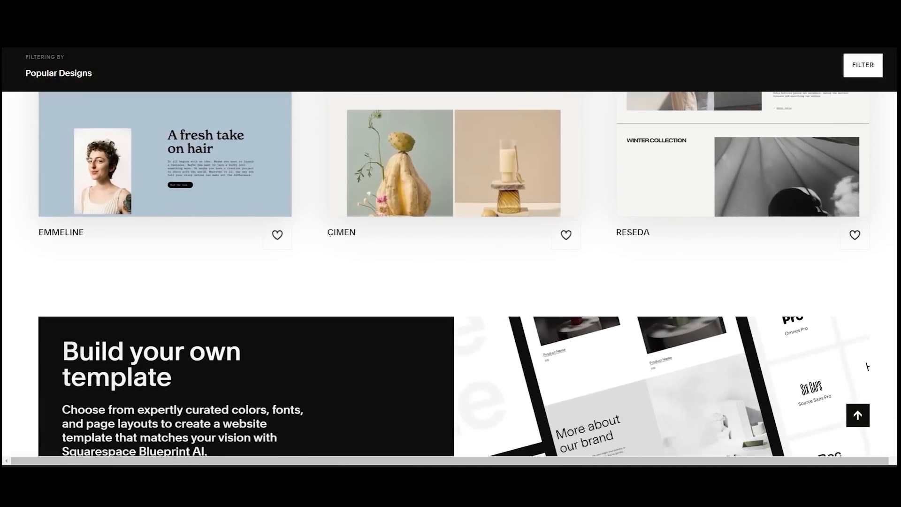
scroll(451, 272, down, 7)
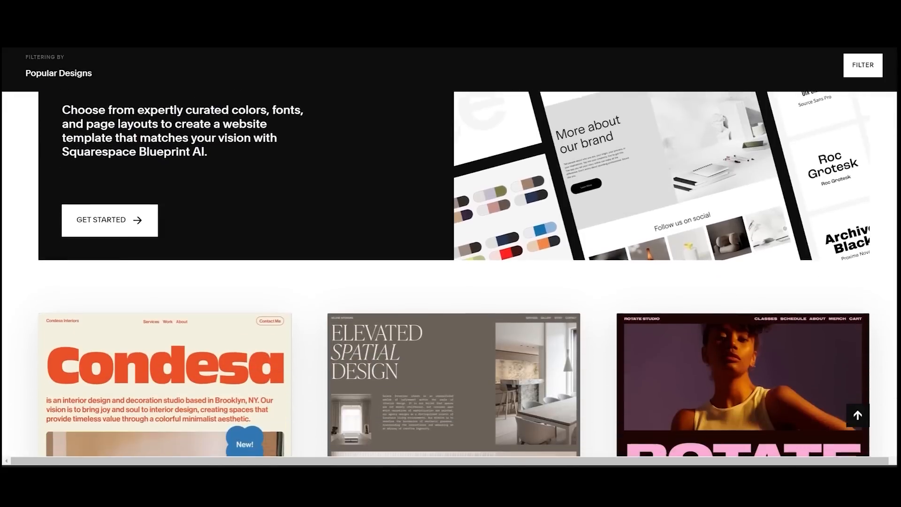
scroll(451, 273, down, 3)
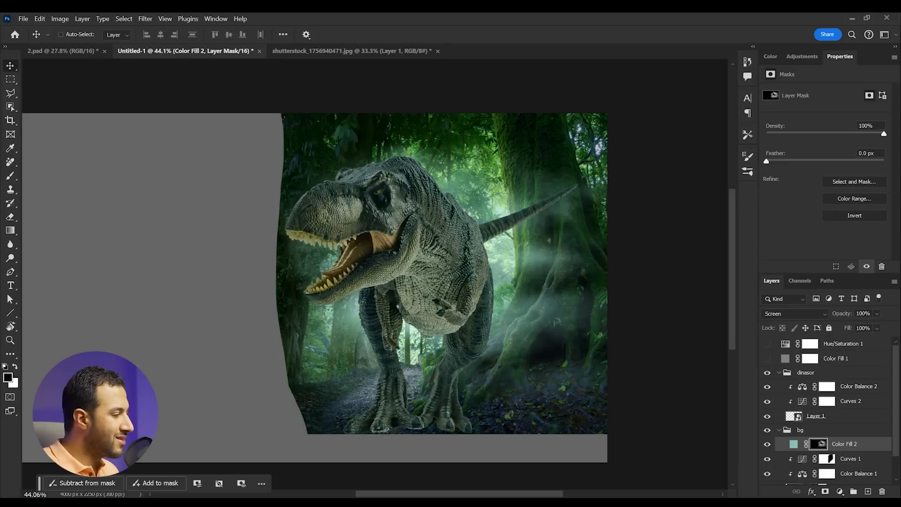
Step: Open the plant images 2287223091.jpg, shutterstock_2266101443.jpg and shutterstock_2310023069.jpg from the imgs folder as separate Photoshop documents
key(alt+Tab)
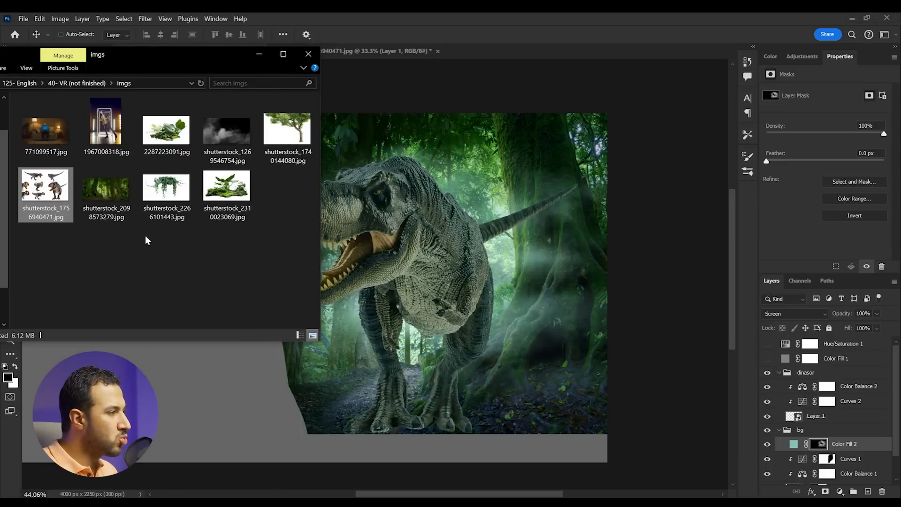
click(225, 206)
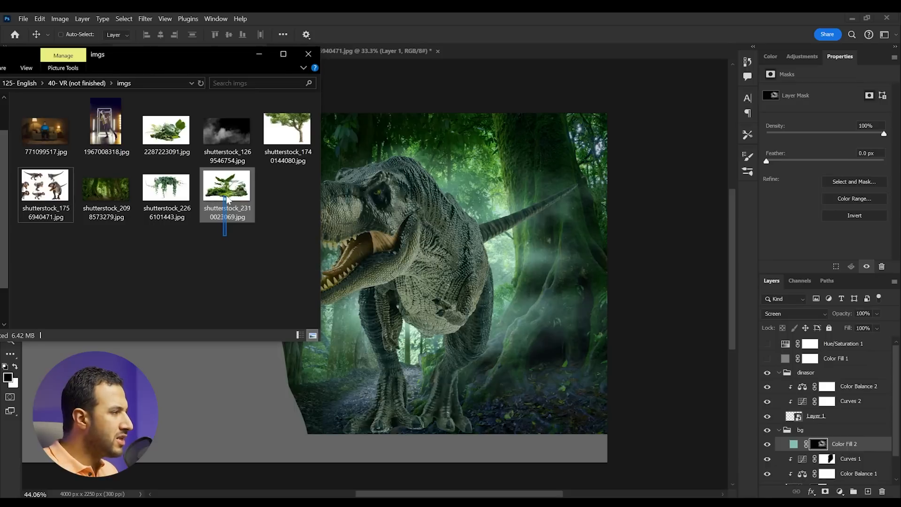
ctrl+click(166, 133)
ctrl+click(302, 149)
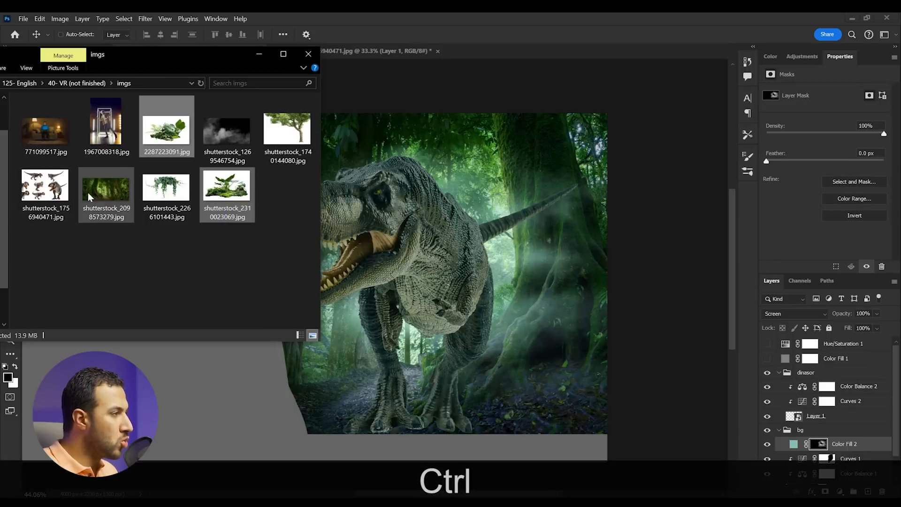
ctrl+click(160, 192)
drag(181, 136, 488, 55)
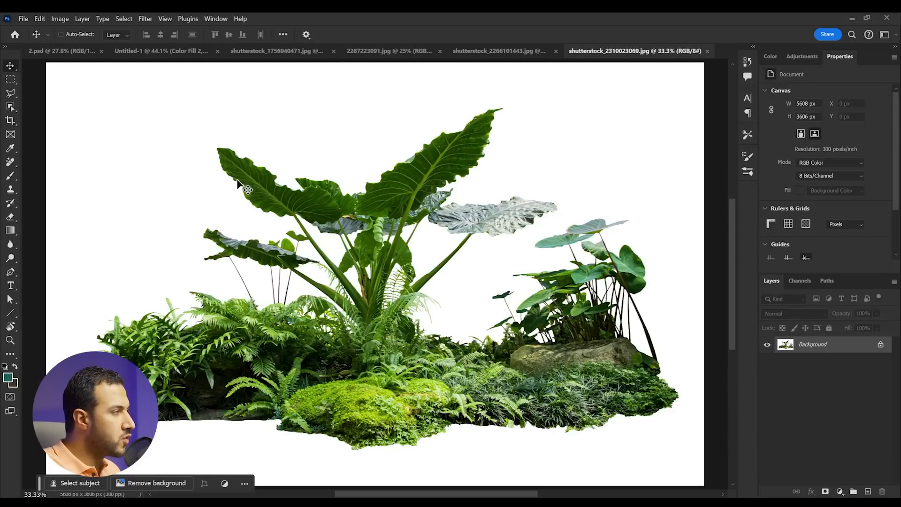
Step: Select the white background of the plant image with Color Range, using Sampled Colors and a Fuzziness of 31
click(119, 20)
click(176, 118)
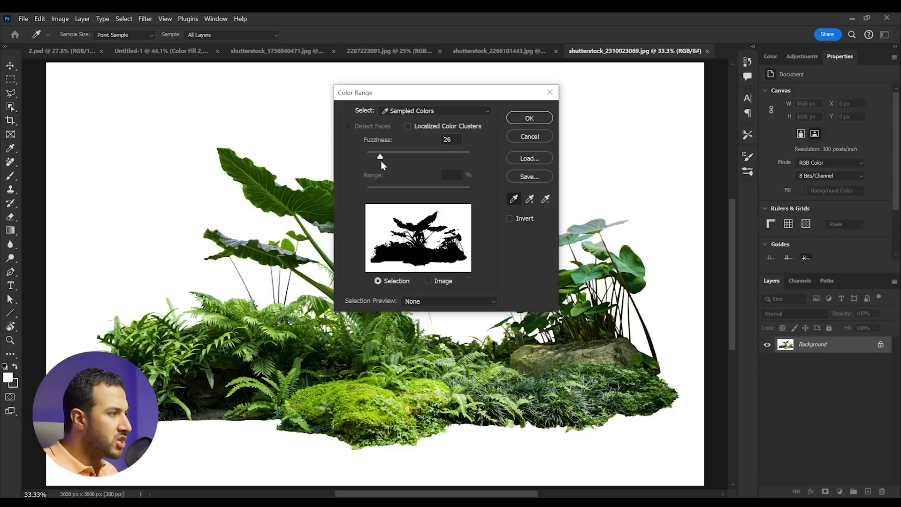
drag(380, 157, 383, 160)
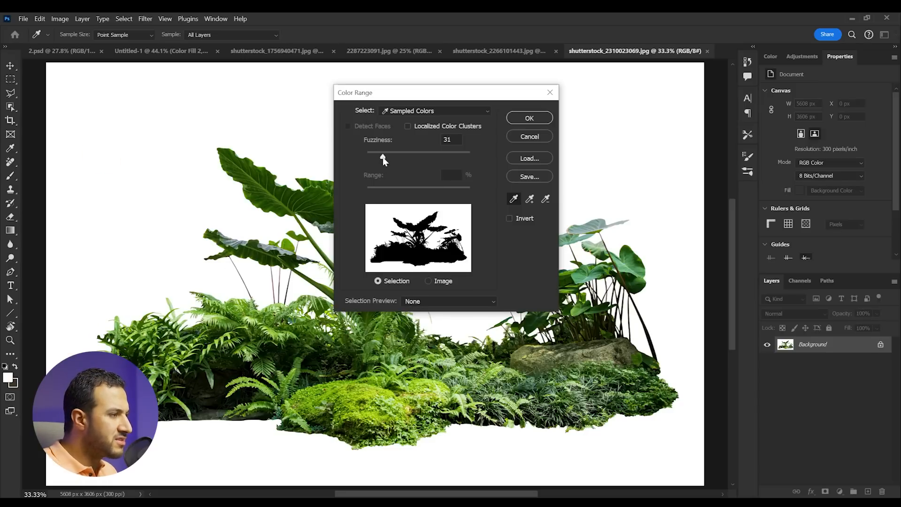
click(541, 118)
Step: Examine the selection outline up close along the edges of the leaves and the thick stem
scroll(442, 242, up, 5)
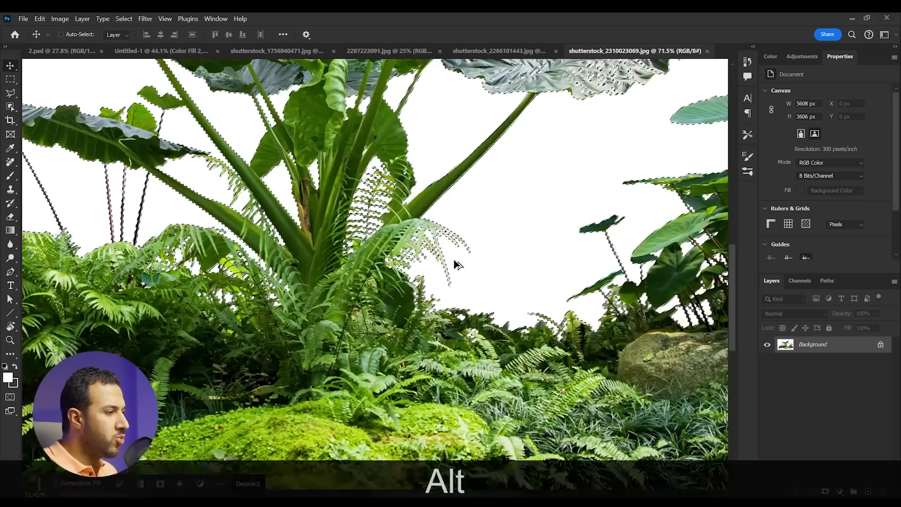
scroll(391, 217, up, 2)
scroll(334, 139, up, 2)
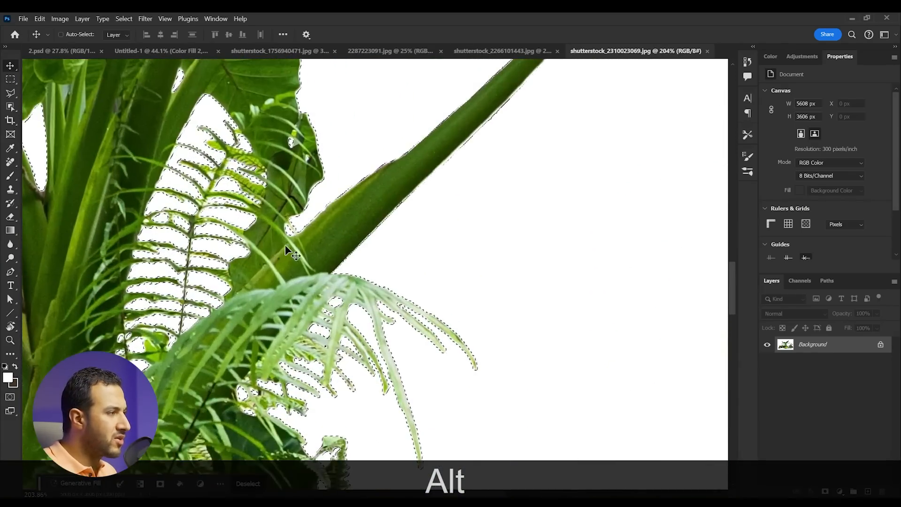
scroll(305, 226, up, 2)
scroll(305, 226, up, 3)
scroll(342, 195, up, 3)
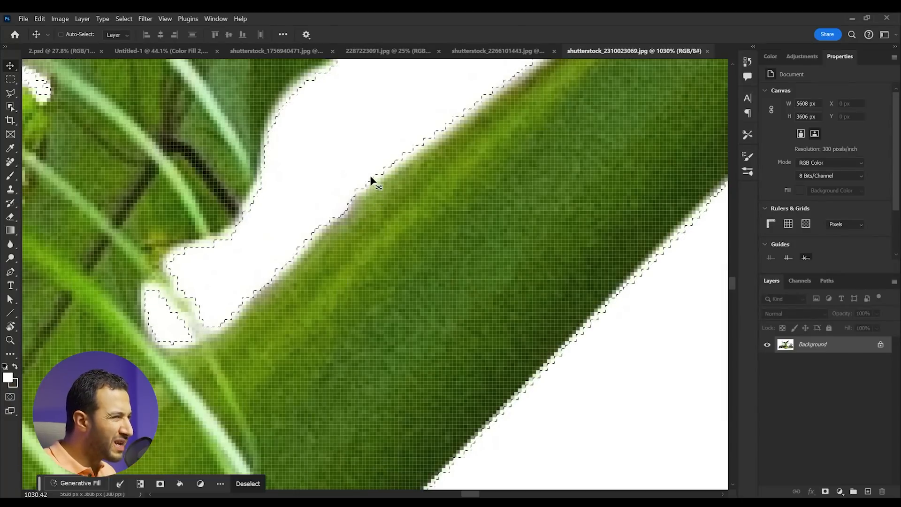
mouse_move(303, 92)
mouse_down()
mouse_move(332, 205)
mouse_move(278, 249)
mouse_move(302, 189)
mouse_move(344, 167)
mouse_up()
scroll(330, 200, up, 9)
key(F3)
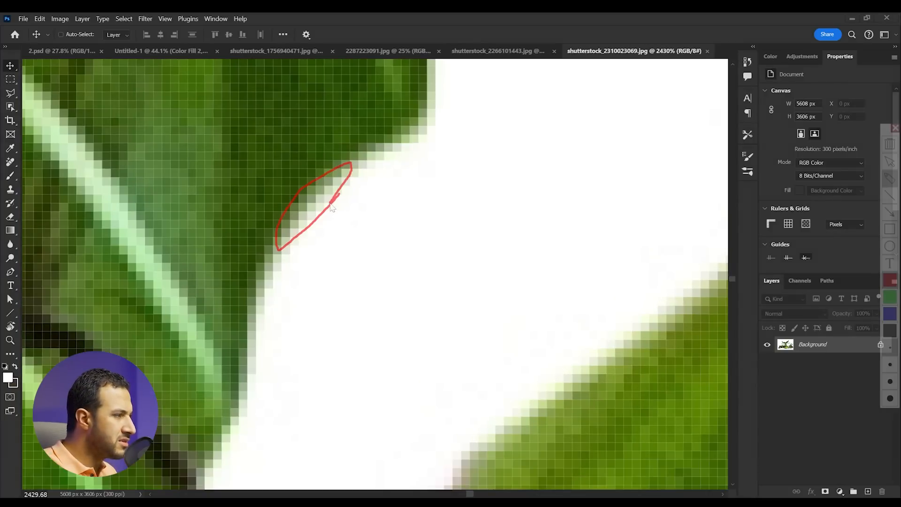
key(Escape)
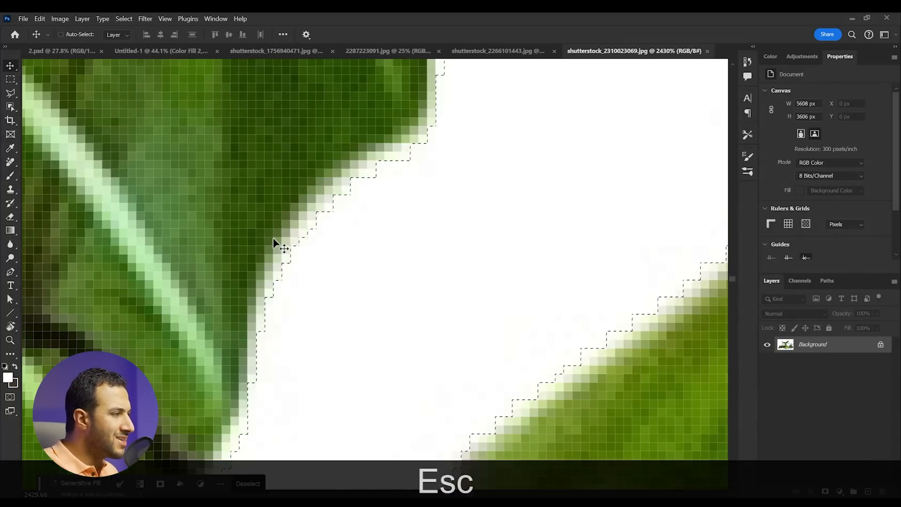
scroll(282, 233, down, 12)
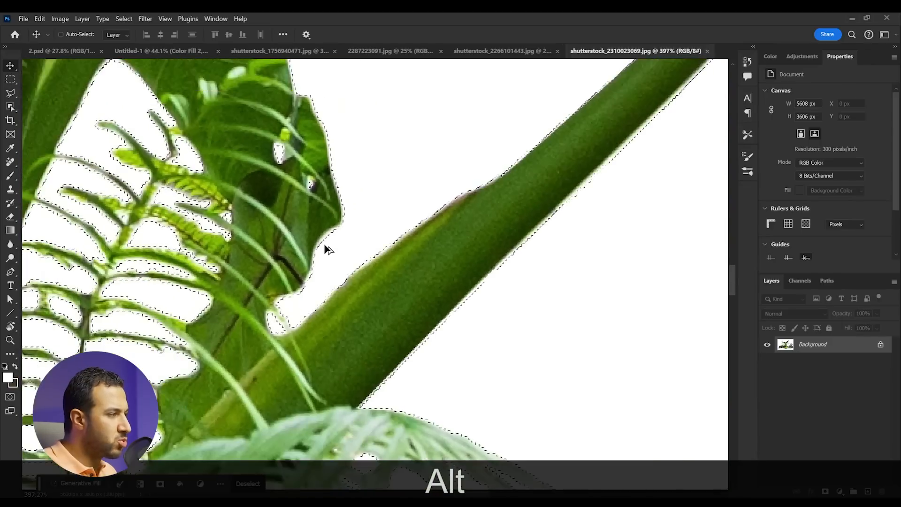
Step: Add an inverted layer mask from the selection so that the white background is hidden and the plants are kept
alt+click(825, 492)
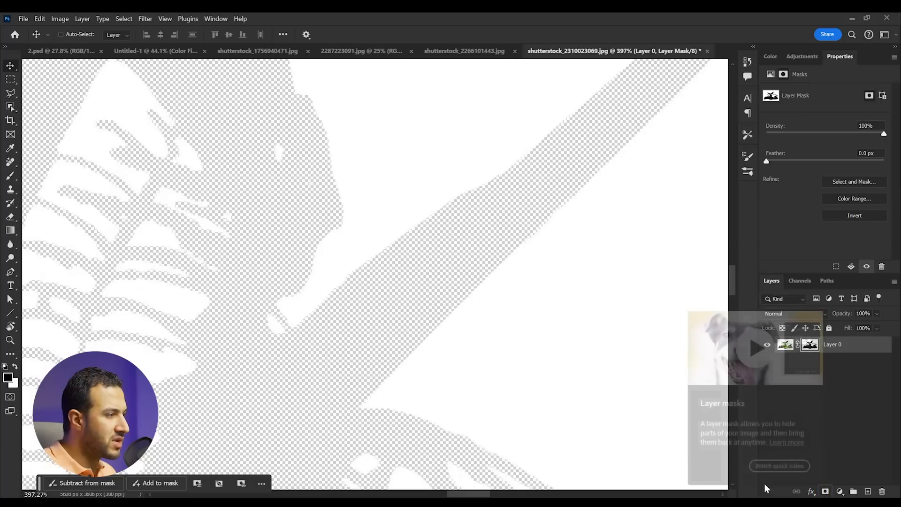
key(ctrl+z)
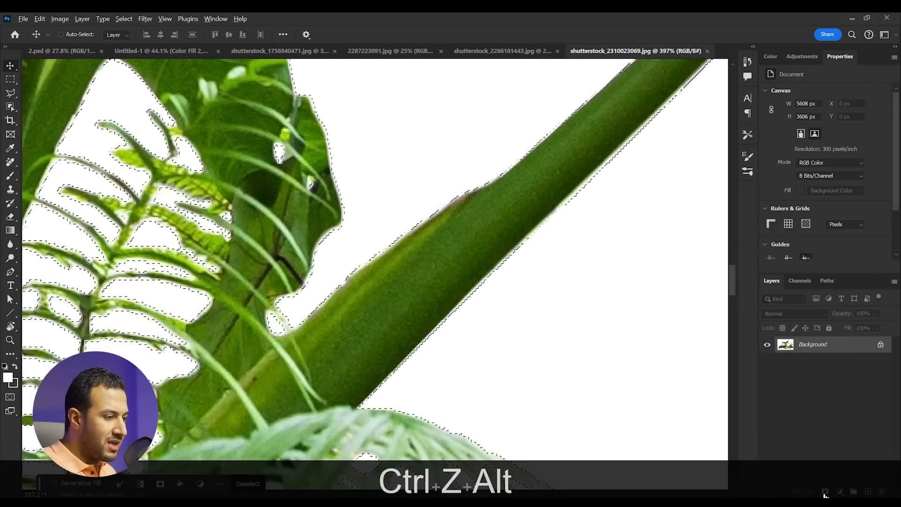
alt+click(825, 492)
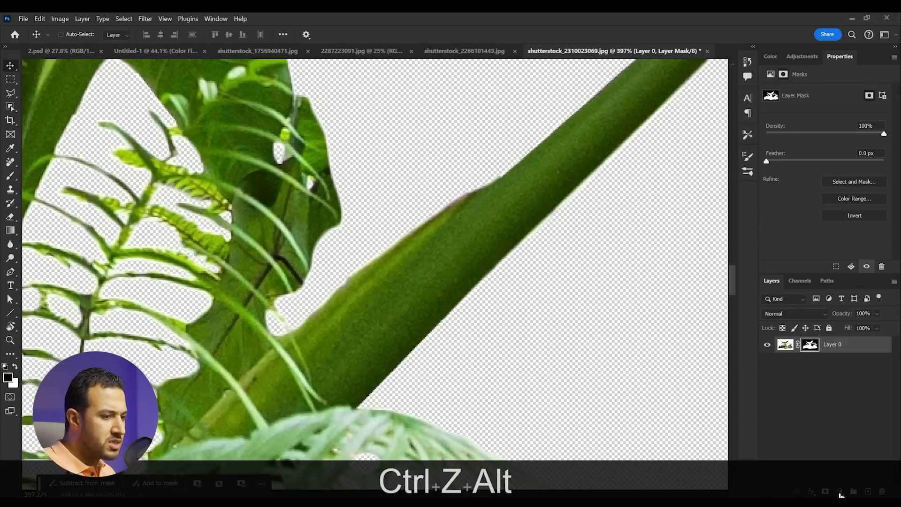
Step: Create a black (000000) Solid Color fill layer and place it below the masked plant layer
click(841, 492)
click(831, 302)
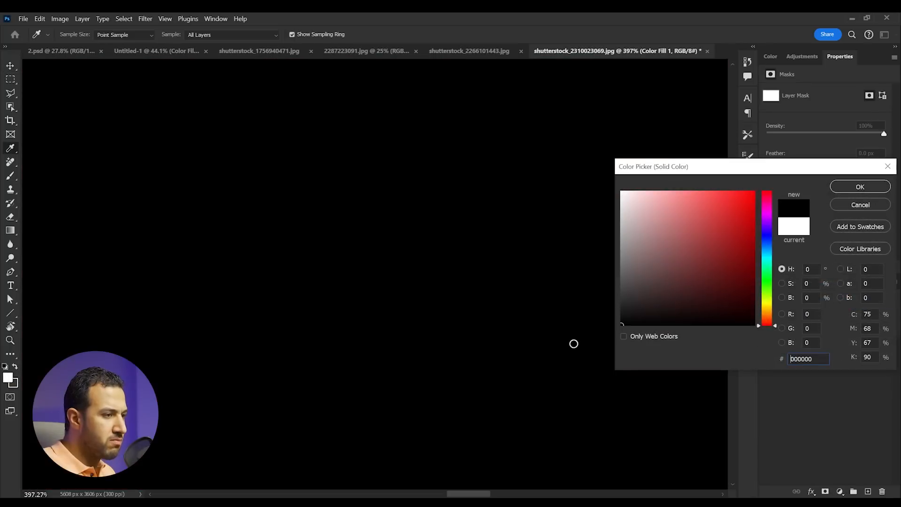
click(881, 188)
drag(852, 347, 854, 373)
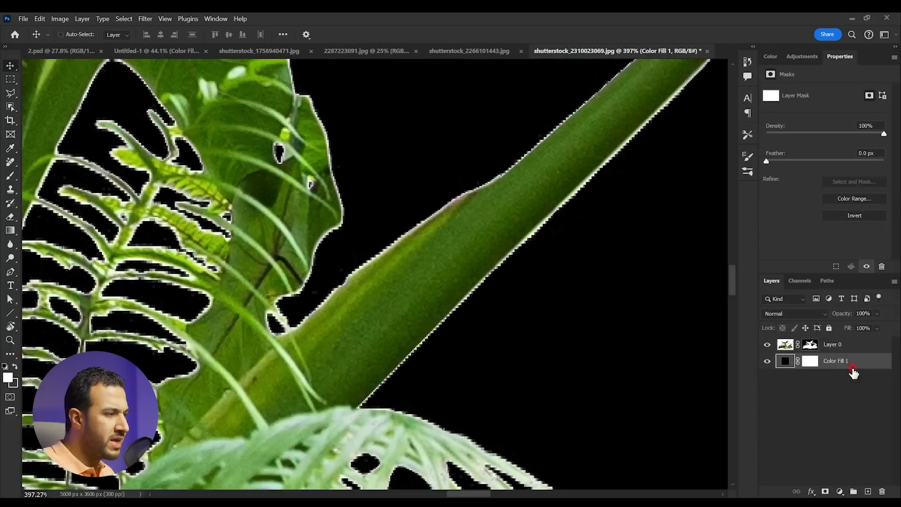
alt+scroll(361, 285, up, 3)
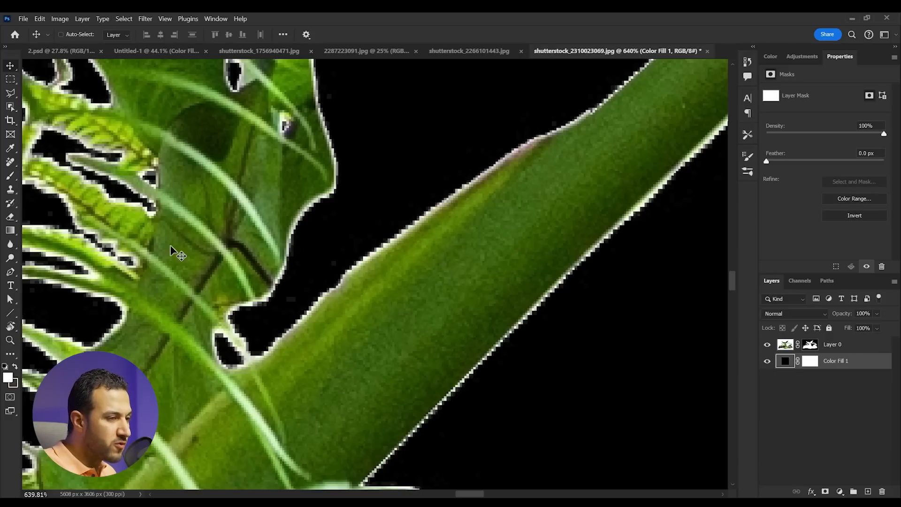
ctrl+click(811, 344)
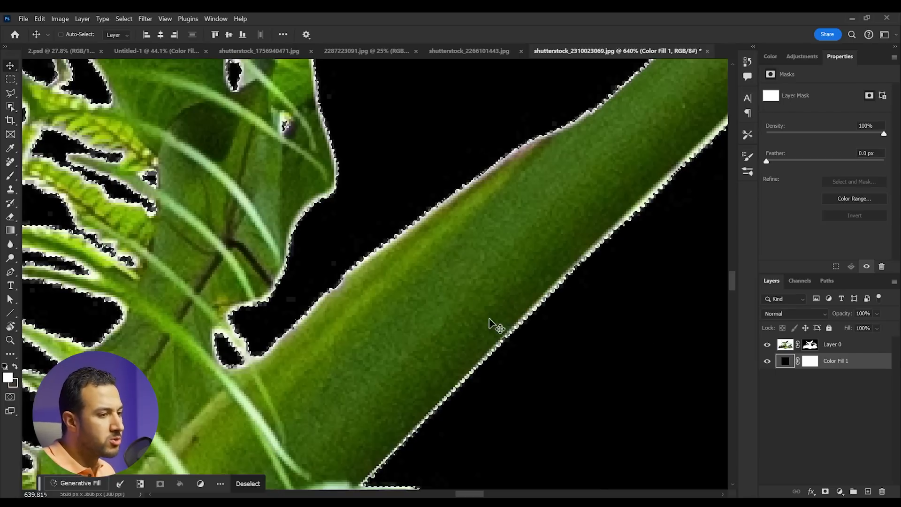
key(ctrl+d)
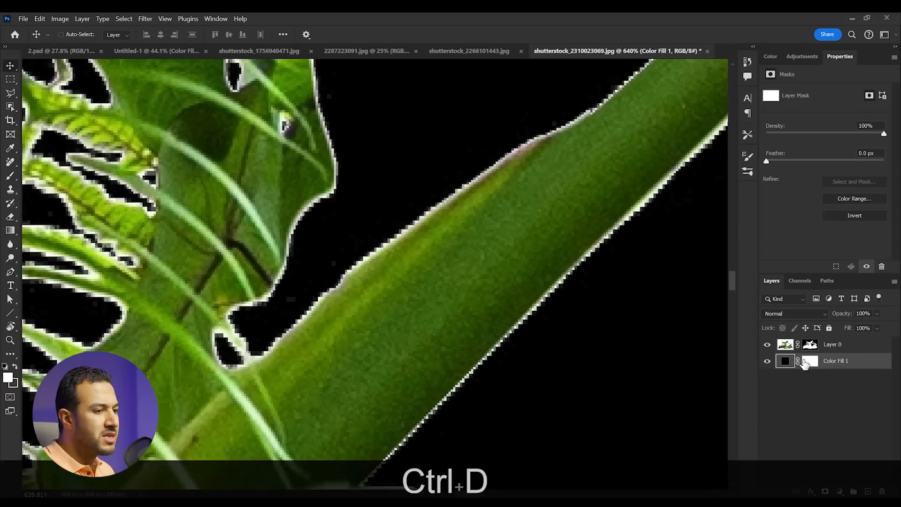
drag(806, 364, 813, 348)
key(alt)
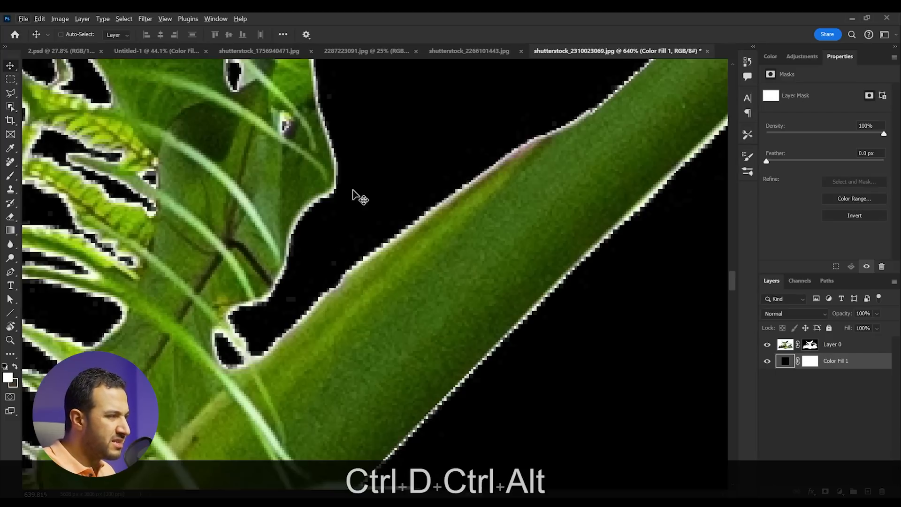
key(ctrl)
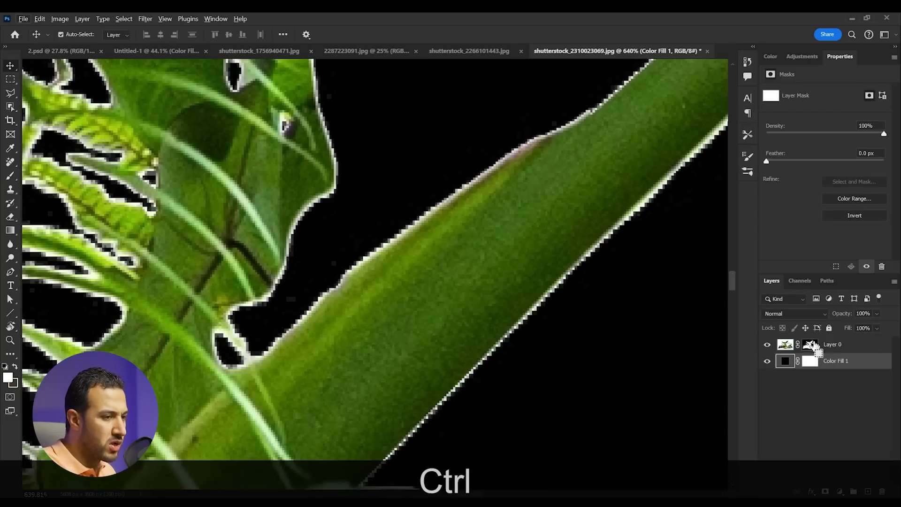
Step: Load the plant layer's mask as a selection and contract it by 2 pixels
drag(810, 346, 808, 347)
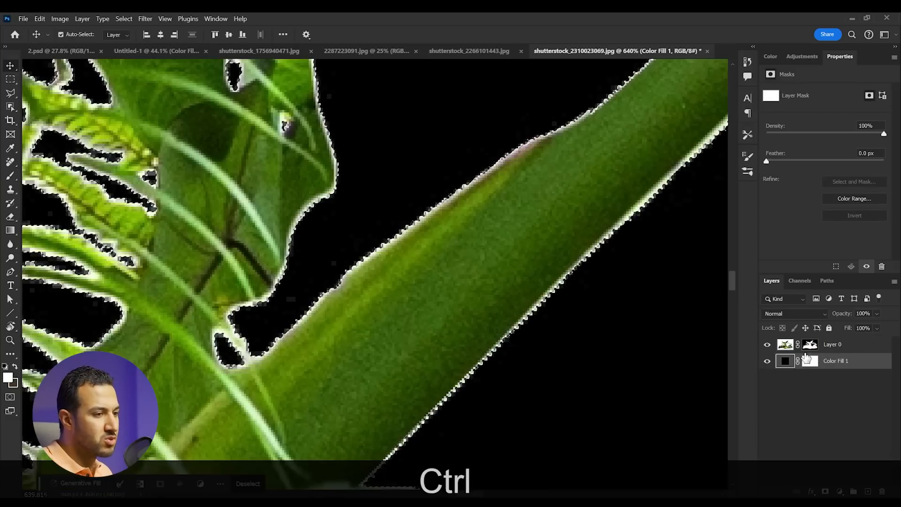
scroll(334, 292, up, 2)
scroll(333, 292, down, 5)
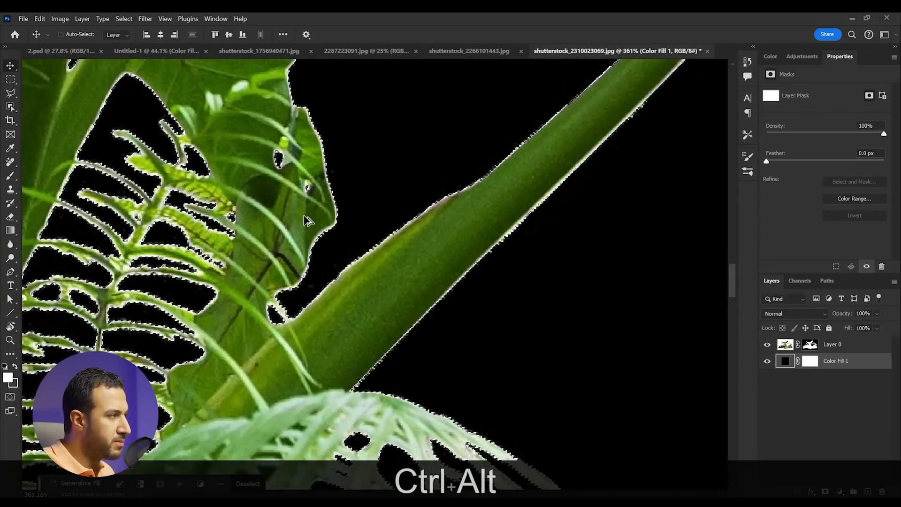
click(142, 19)
mouse_move(125, 19)
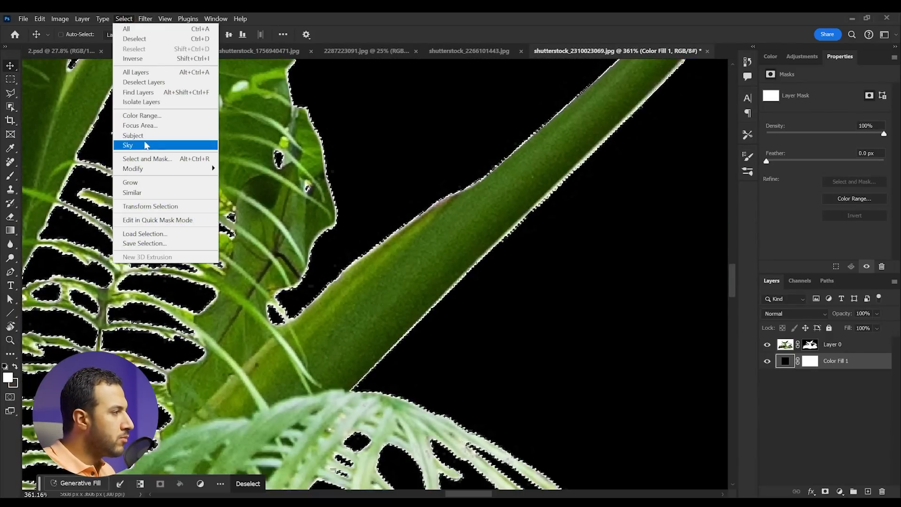
mouse_move(183, 172)
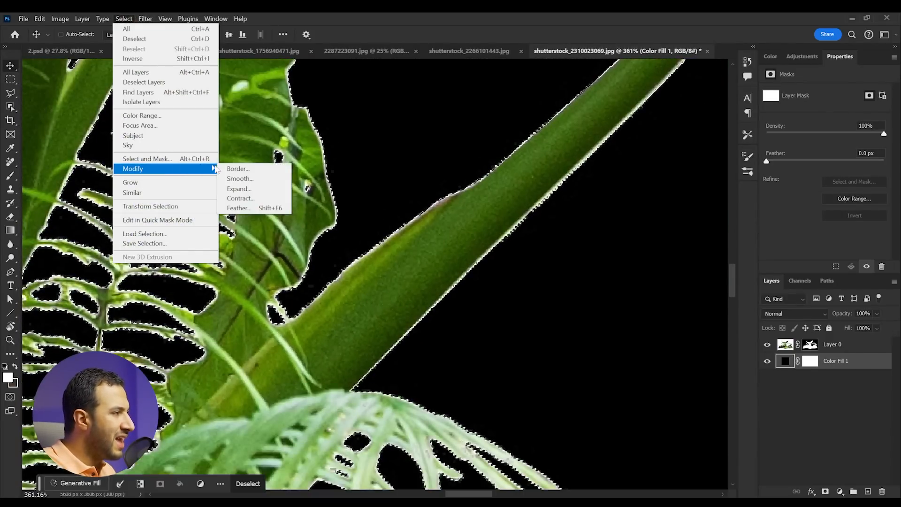
click(256, 202)
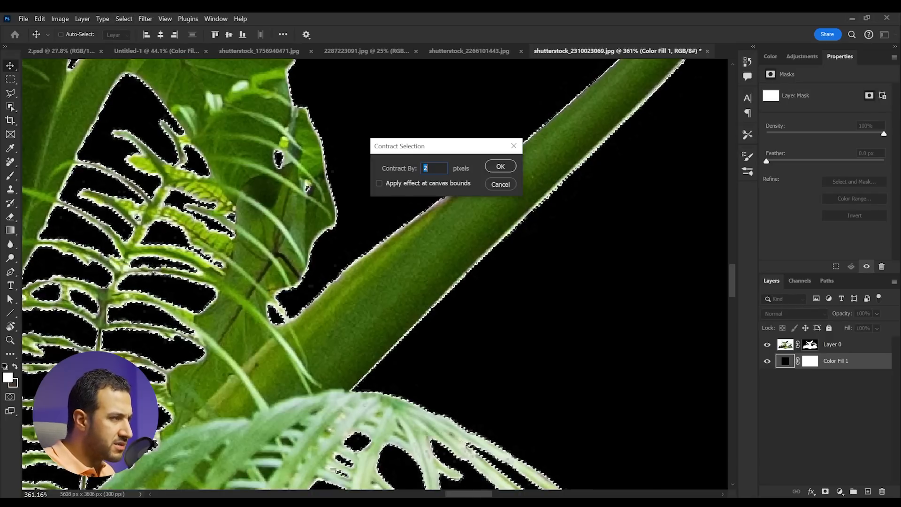
click(501, 166)
scroll(514, 251, up, 3)
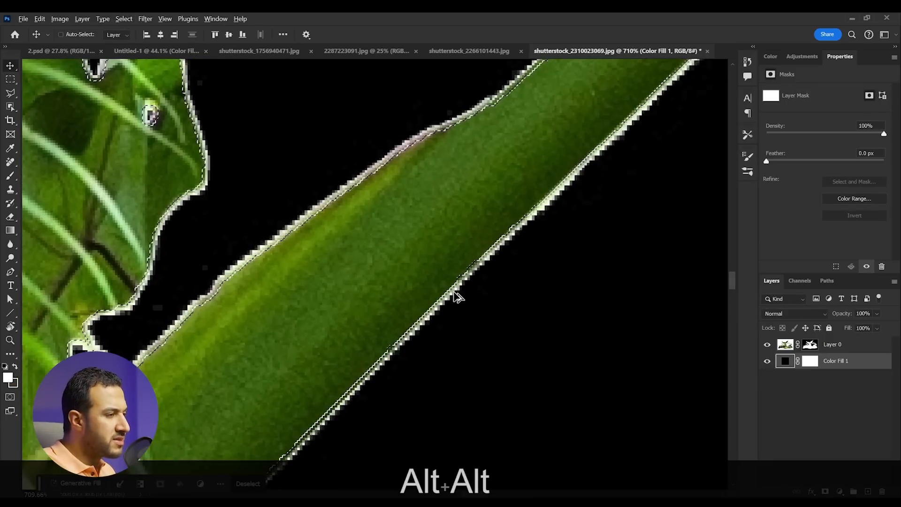
scroll(453, 295, up, 1)
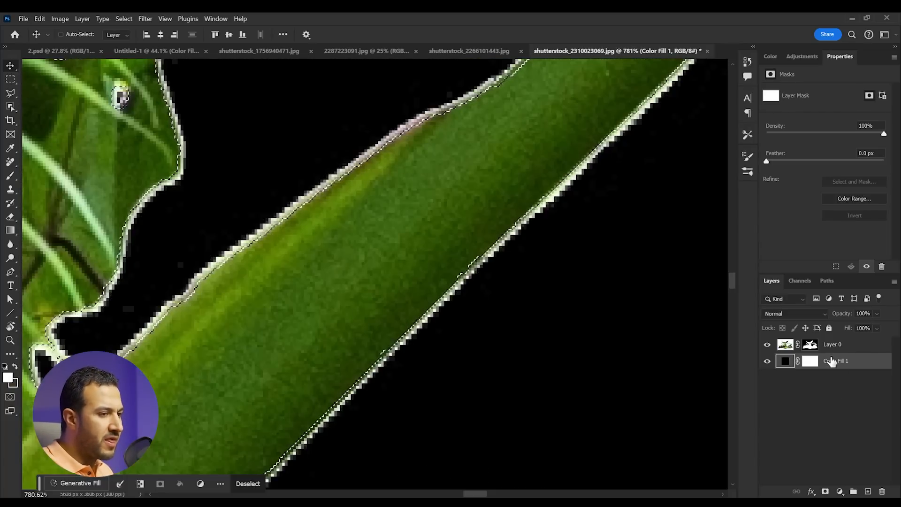
Step: Invert the selection and fill it with black on the plant layer's mask to trim the light fringe around the leaves and stems
click(812, 346)
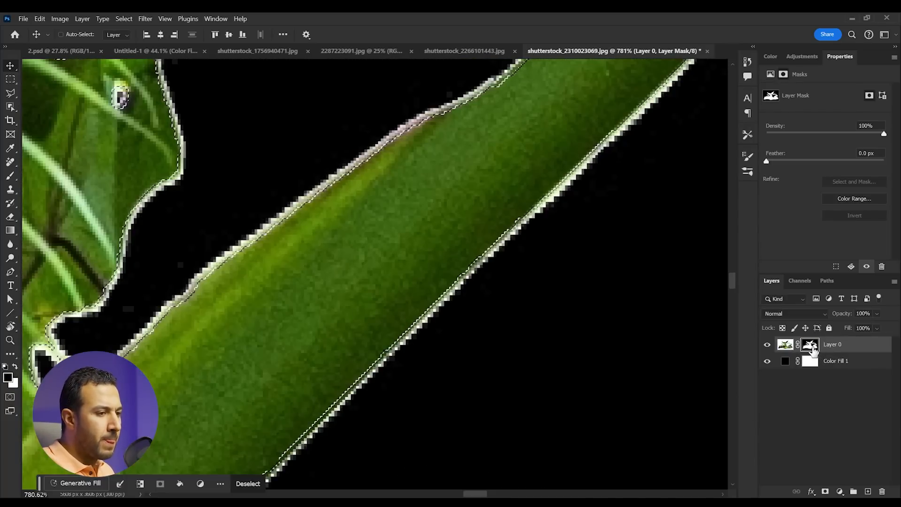
scroll(318, 294, down, 20)
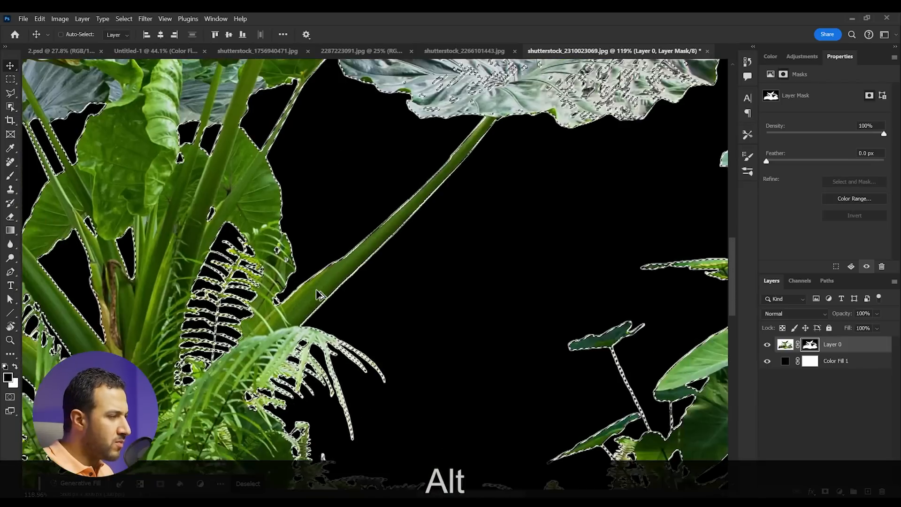
scroll(339, 177, down, 3)
scroll(362, 181, up, 2)
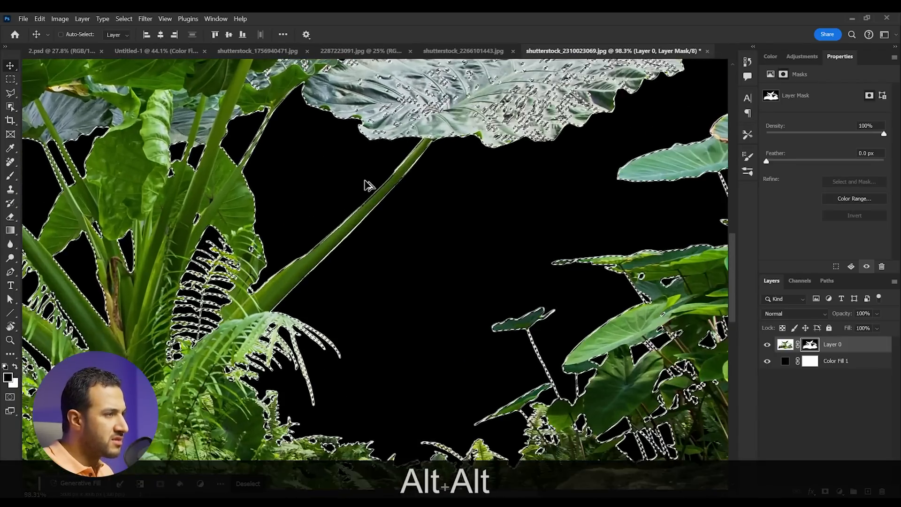
key(ctrl+shift+i)
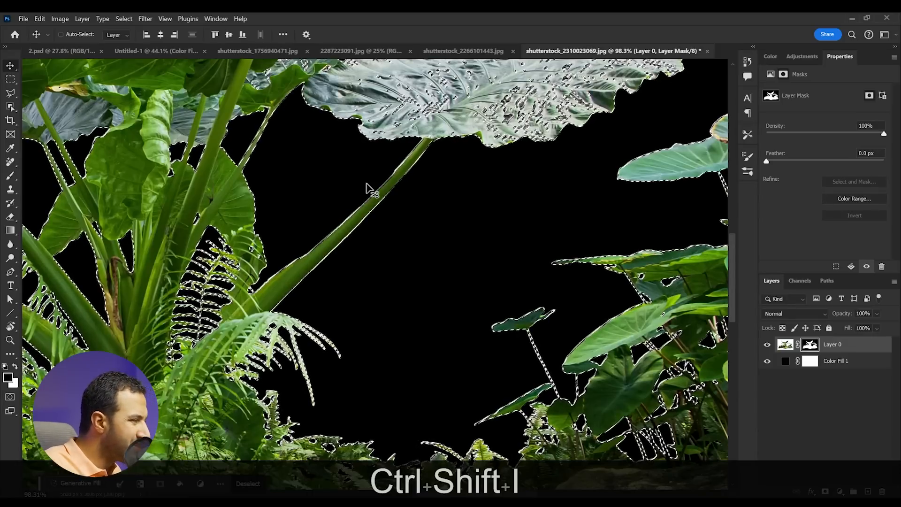
key(alt+BackSpace)
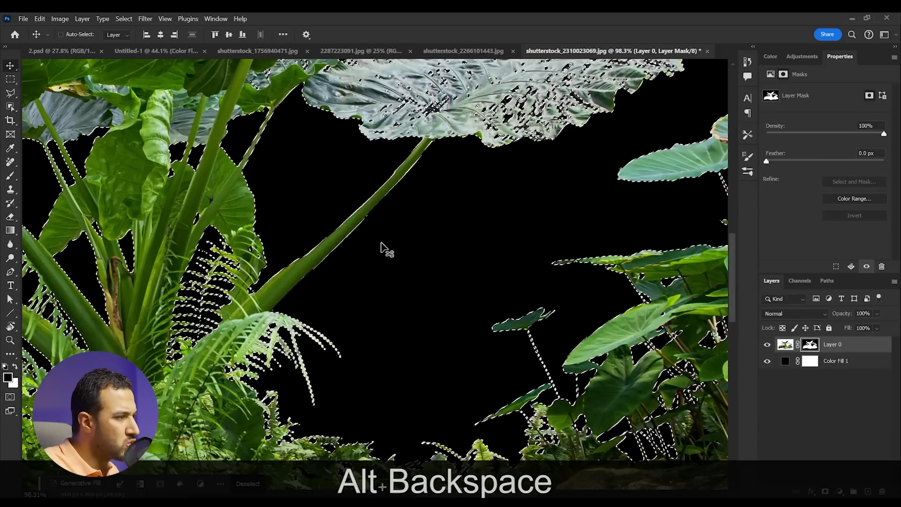
alt+scroll(329, 240, up, 4)
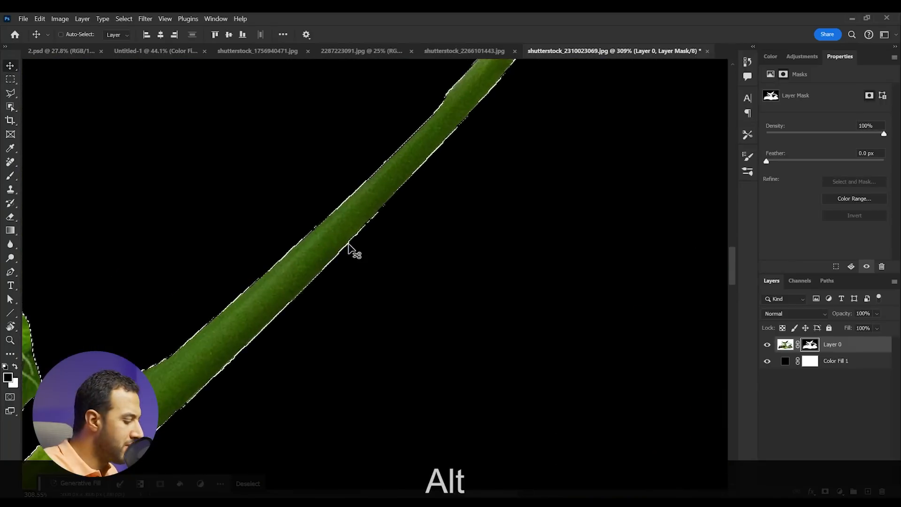
alt+scroll(350, 249, down, 5)
alt+scroll(440, 312, up, 5)
Step: Paint white on the plant layer's mask with an 80 px hard round brush to restore the holes inside the large pale leaf
drag(485, 176, 462, 228)
drag(512, 180, 413, 302)
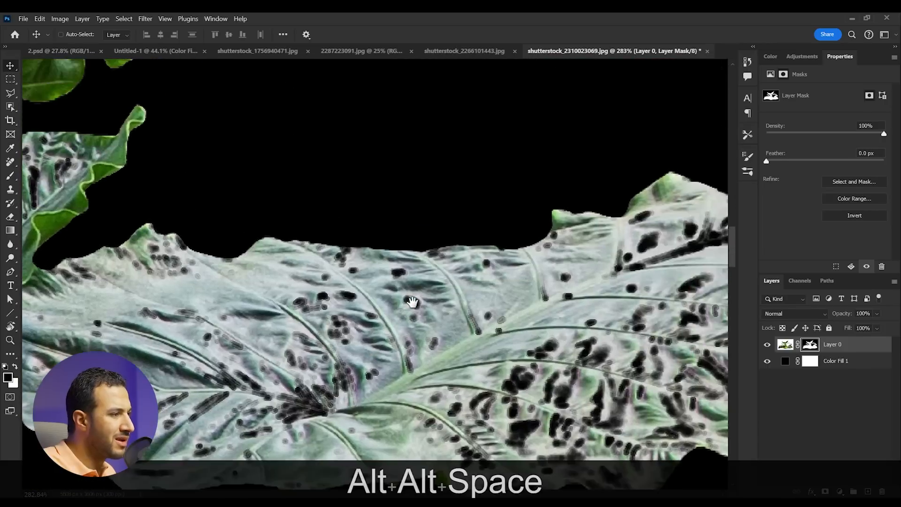
alt+scroll(465, 366, down, 4)
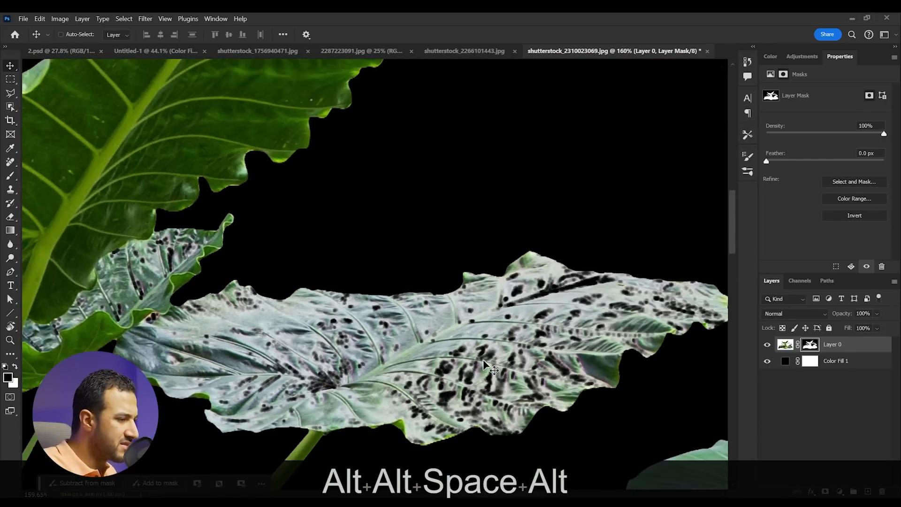
key(b)
right_click(438, 267)
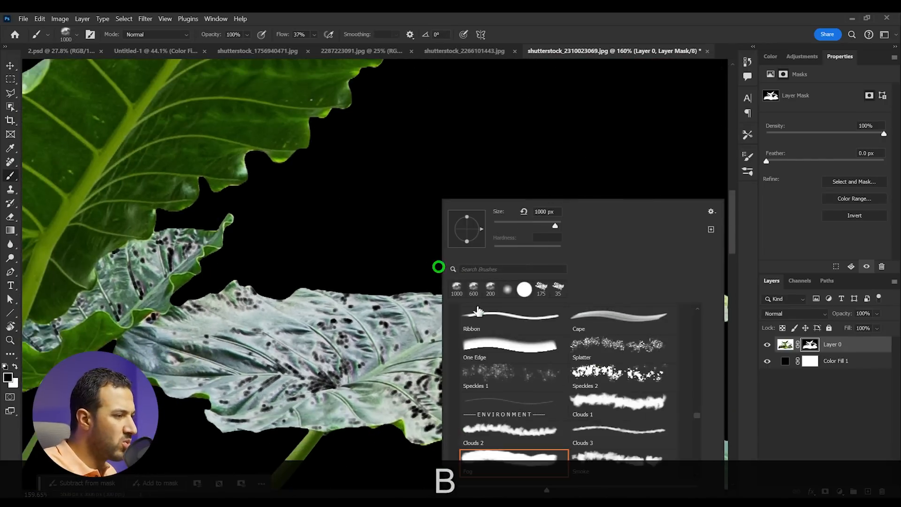
click(525, 290)
click(521, 224)
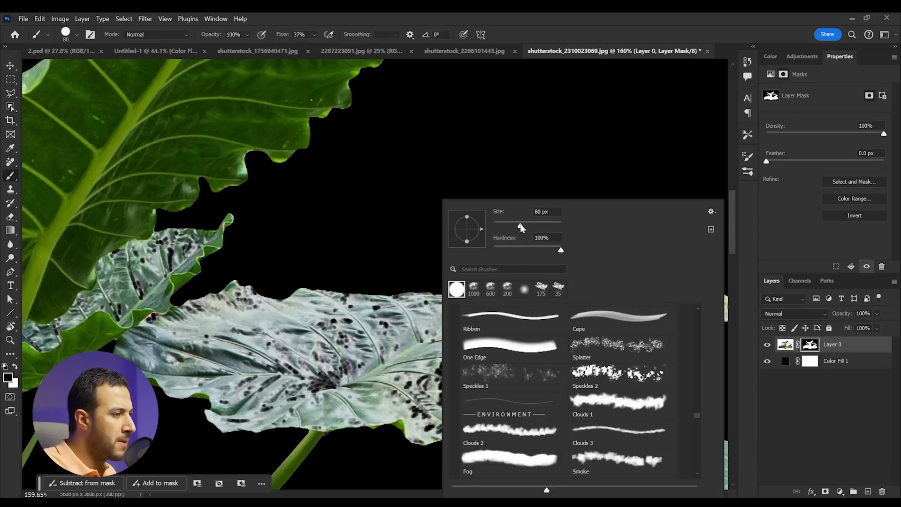
drag(363, 353, 312, 370)
key(x)
mouse_move(396, 351)
mouse_down()
mouse_move(246, 377)
mouse_move(320, 386)
mouse_move(276, 401)
mouse_up()
mouse_move(216, 367)
mouse_down()
mouse_move(256, 342)
mouse_move(356, 325)
mouse_move(419, 341)
mouse_move(432, 411)
mouse_move(398, 385)
mouse_move(497, 404)
mouse_move(522, 377)
mouse_move(454, 378)
mouse_move(571, 321)
mouse_move(630, 305)
mouse_move(588, 308)
mouse_move(605, 300)
mouse_move(558, 295)
mouse_up()
drag(561, 358, 492, 314)
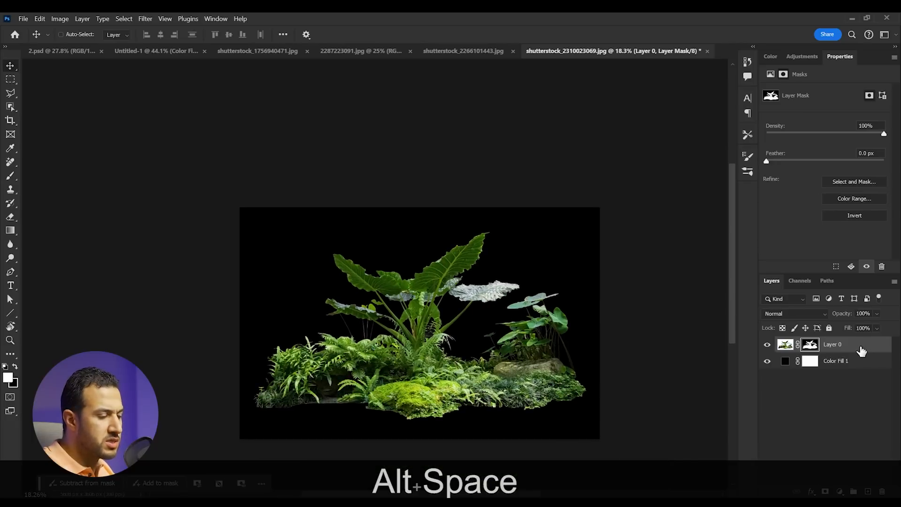
Step: Convert the masked plant layer to a smart object and bring it into the Untitled-1 T-rex composite
right_click(862, 351)
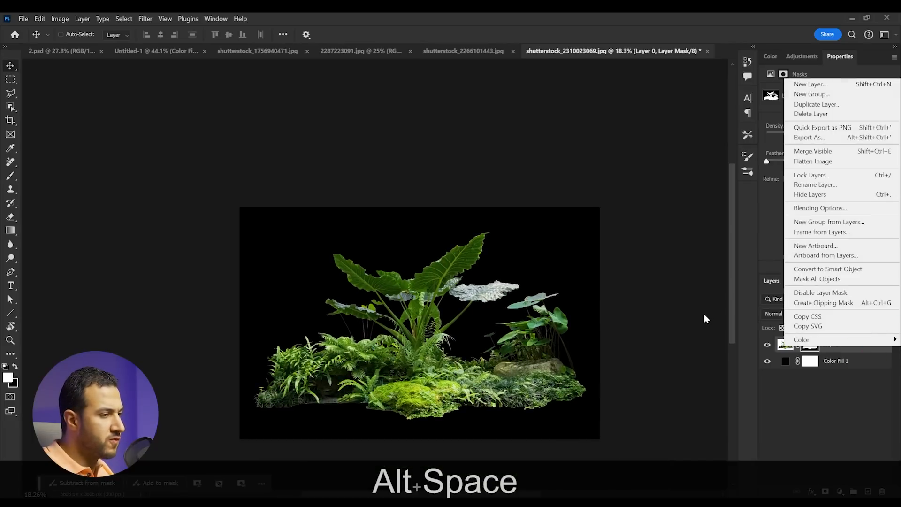
click(817, 267)
drag(505, 387, 416, 234)
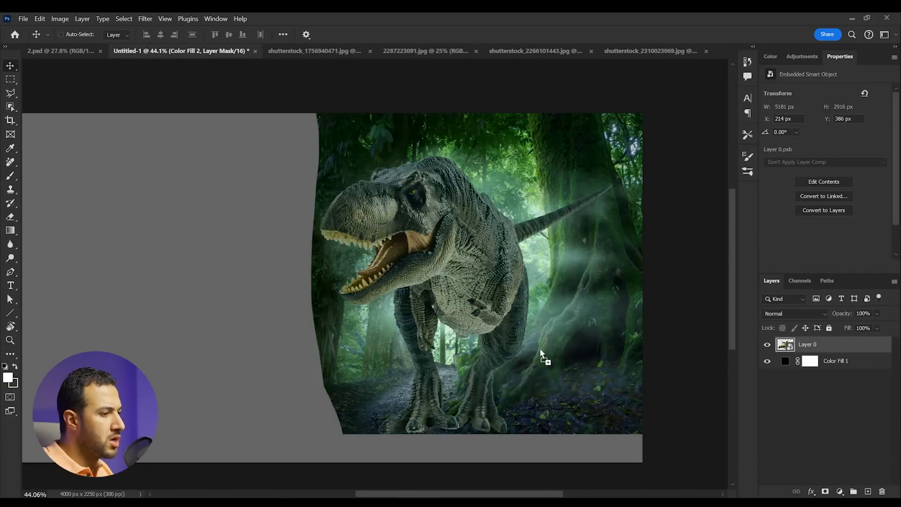
drag(541, 352, 553, 358)
click(472, 217)
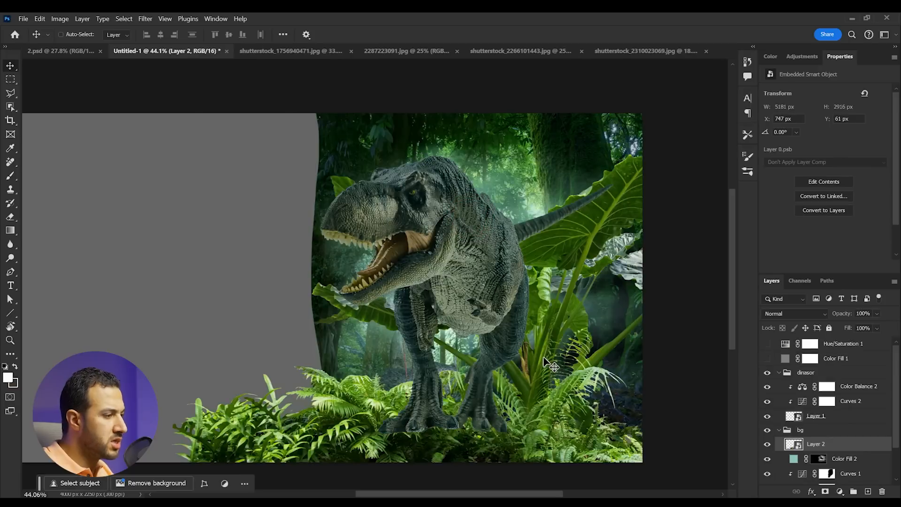
Step: Scale the plants to about 1993 × 1122 px in the jungle's bottom-right corner and move their layer above the dinasor group
key(ctrl+t)
drag(538, 120, 560, 397)
key(Return)
drag(595, 347, 527, 268)
drag(844, 452, 841, 370)
drag(516, 288, 542, 308)
drag(416, 328, 397, 407)
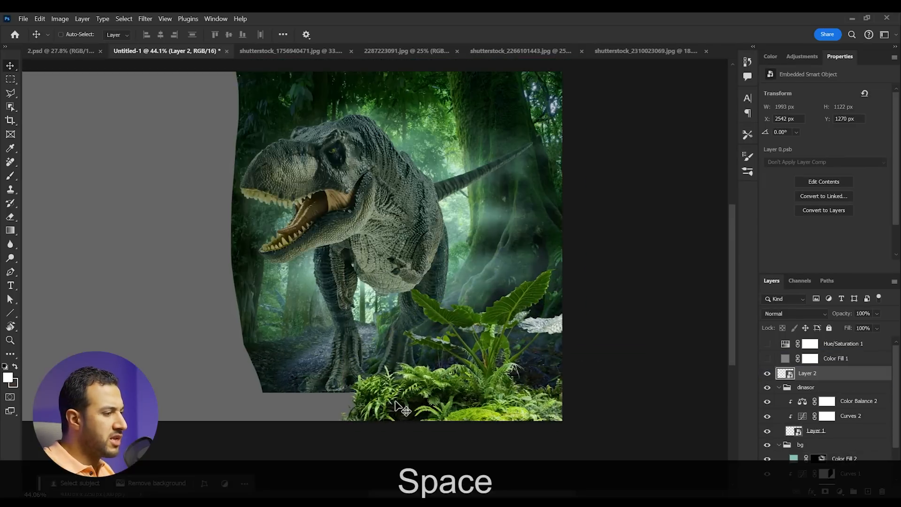
Step: Cut out the plants in 2287223091.jpg as a smart object and bring them into the T-rex composite above the first plants
click(493, 54)
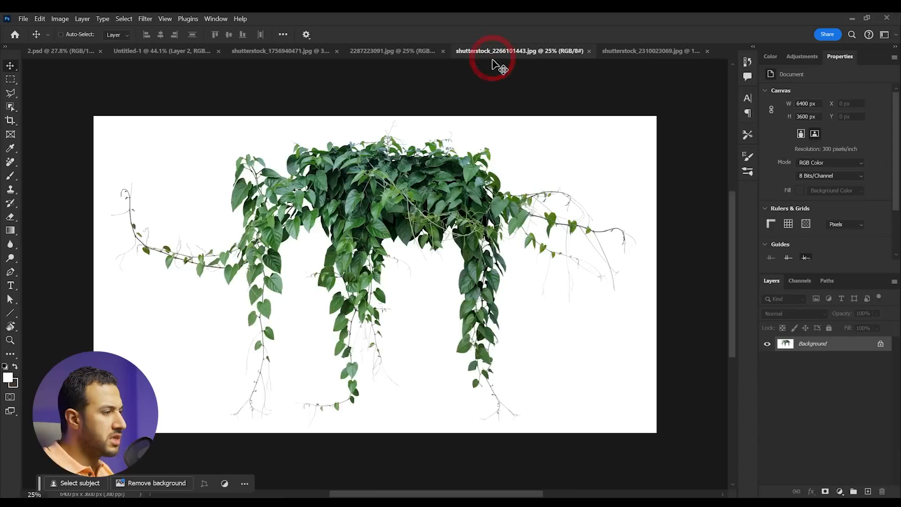
click(423, 47)
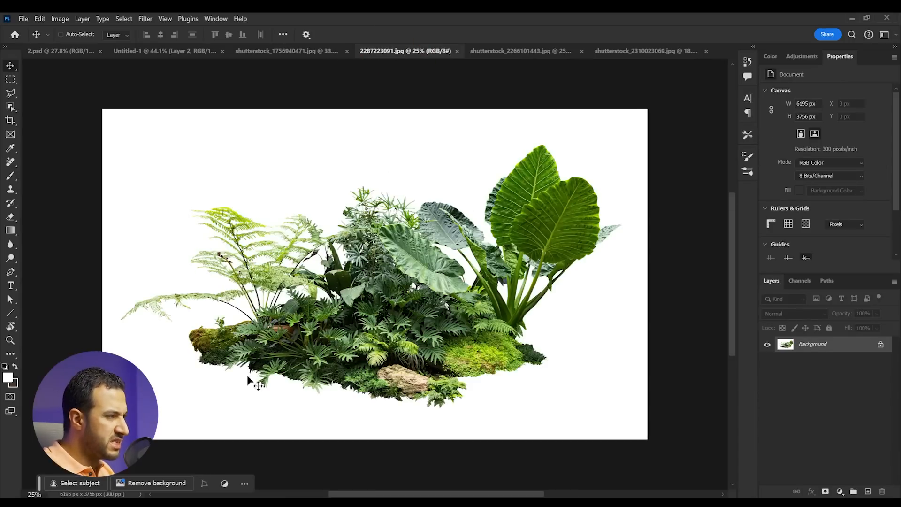
scroll(365, 354, up, 1)
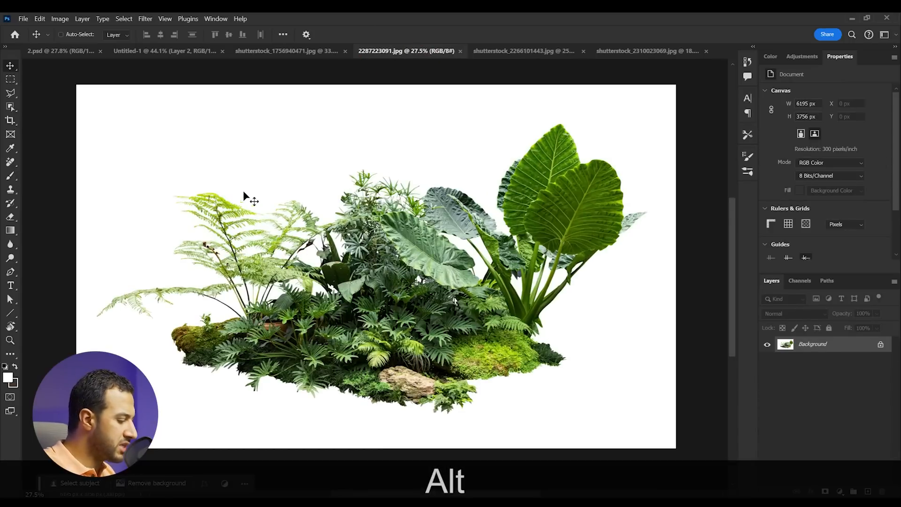
click(119, 21)
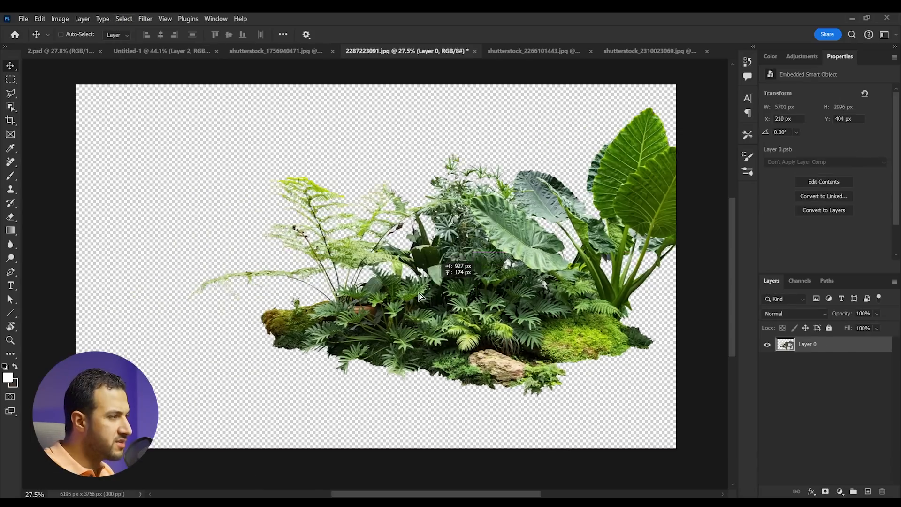
drag(359, 239, 417, 377)
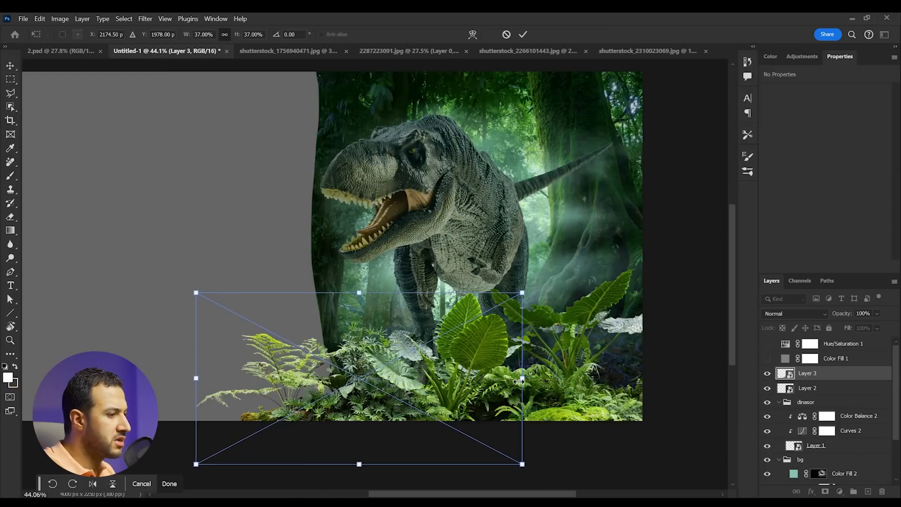
Step: Scale the second plant cluster down to about 1765 × 928 px beside the first plants
drag(519, 382, 506, 380)
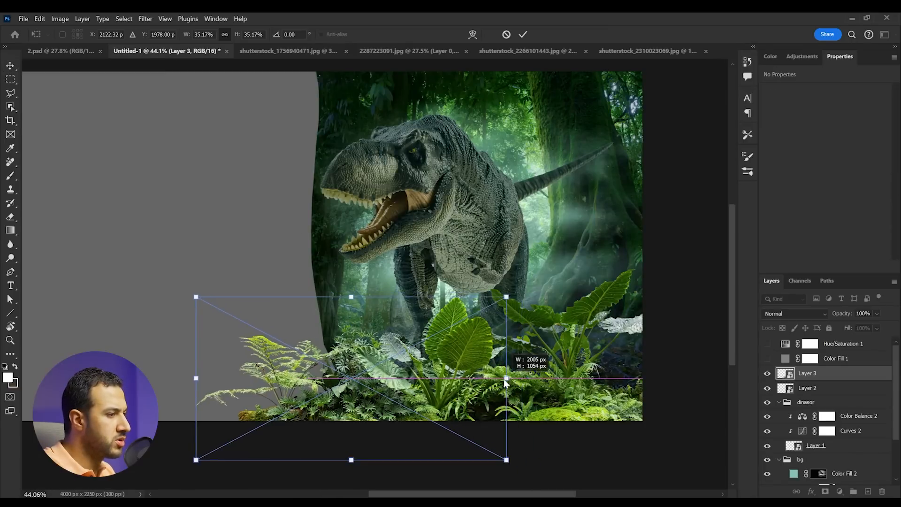
drag(506, 381, 476, 380)
key(Return)
Step: Select Layer 2 with the first plants and shift it about 45 px to the right
scroll(474, 350, up, 1)
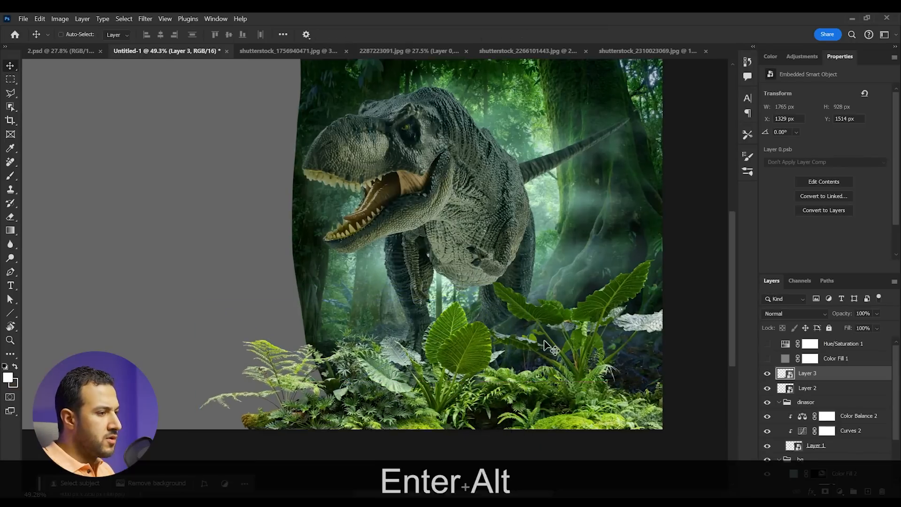
drag(579, 355, 523, 338)
right_click(521, 379)
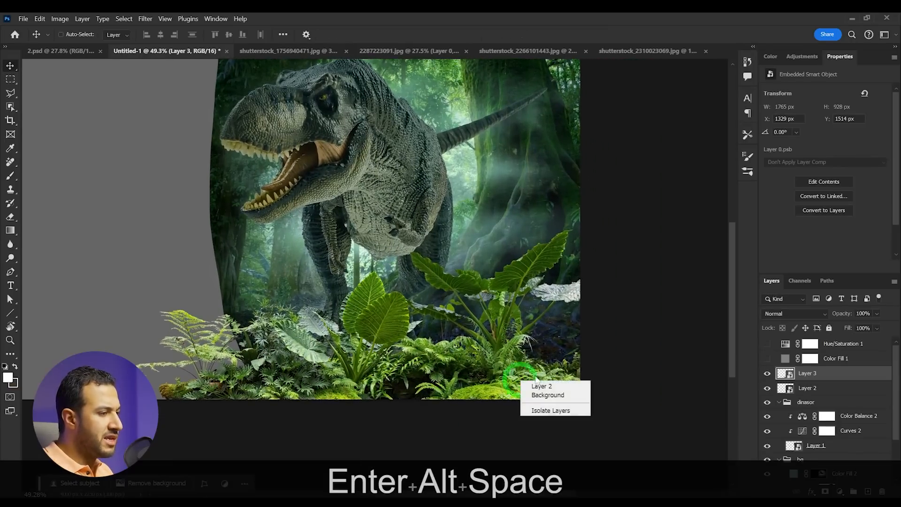
click(535, 385)
drag(521, 378, 531, 379)
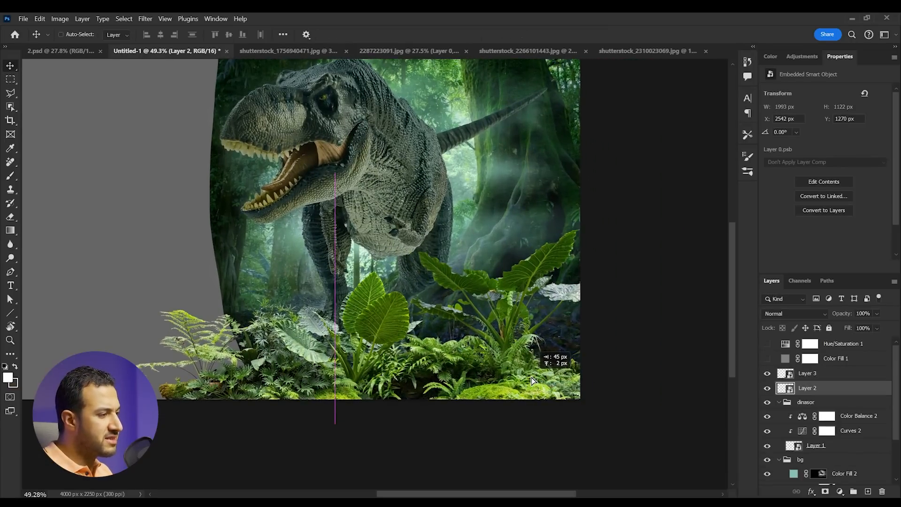
drag(532, 377, 532, 377)
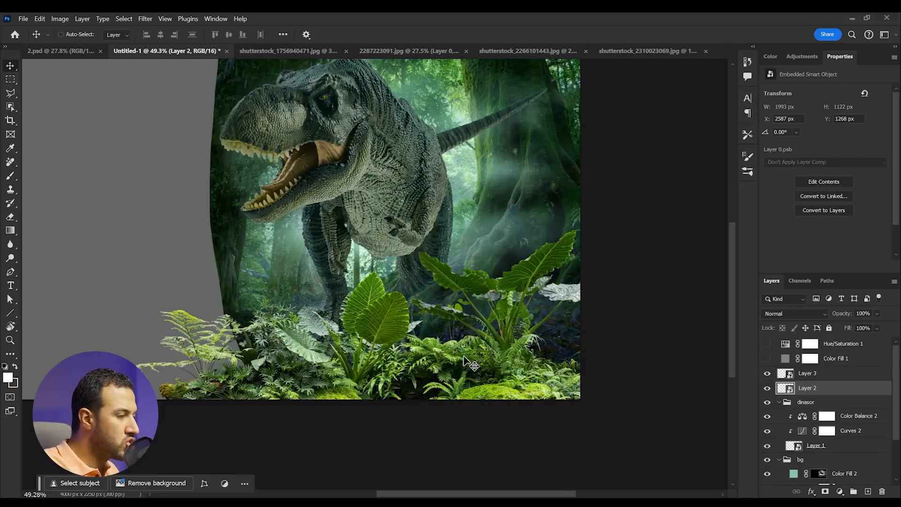
Step: Add a Curves adjustment directly above Layer 2 and clip it to that plant layer
key(space)
drag(511, 286, 519, 302)
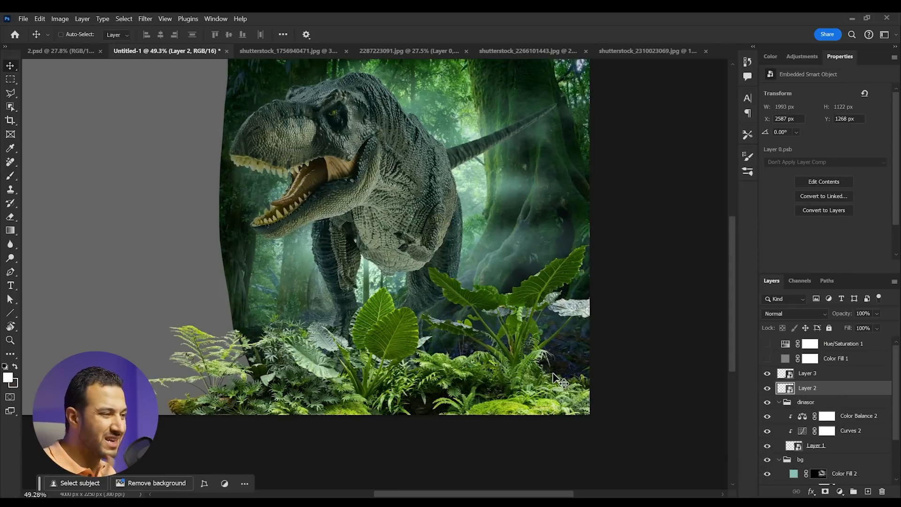
key(space)
drag(391, 249, 421, 298)
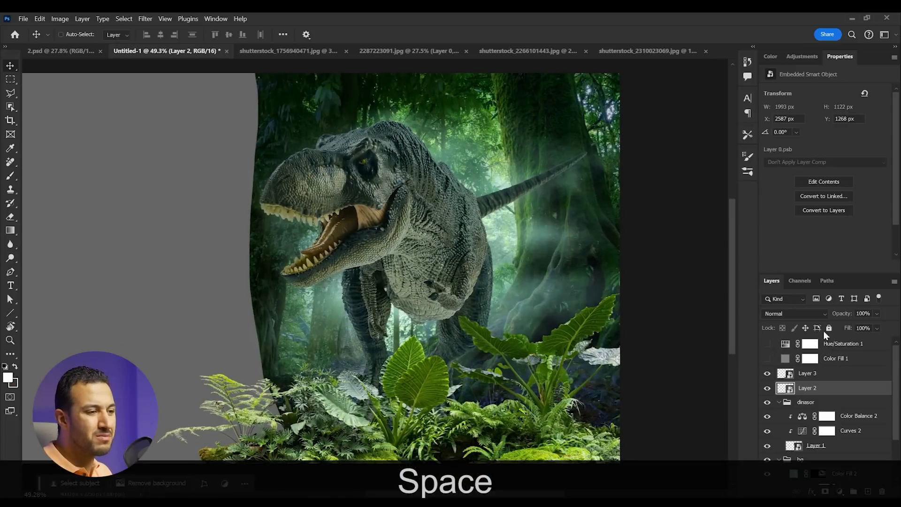
click(816, 63)
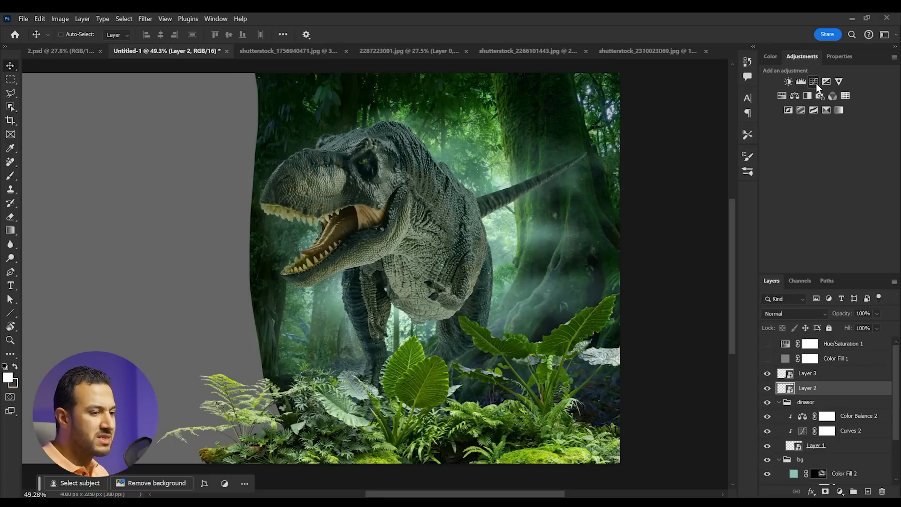
click(815, 82)
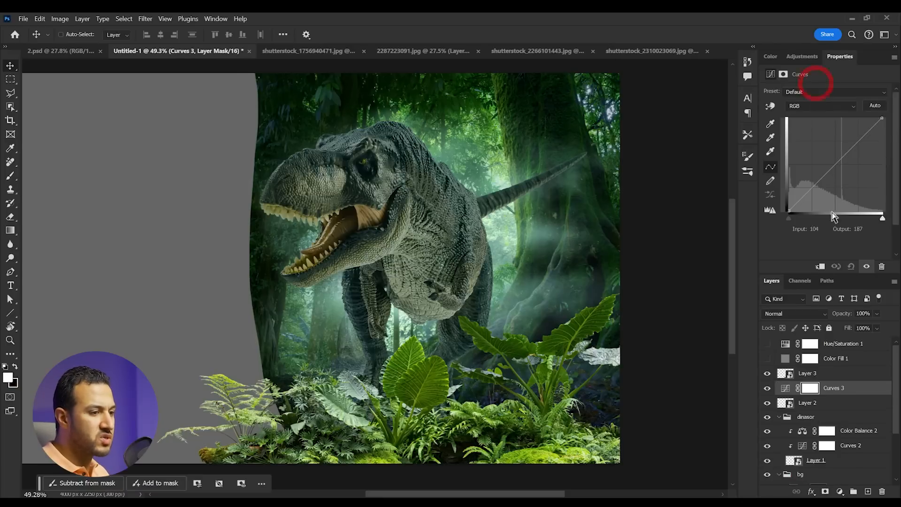
alt+click(859, 394)
Step: Toggle Layer 2's visibility to identify its plants and darken them by lowering the RGB curve's white point to output 84
click(767, 404)
click(768, 403)
click(768, 403)
click(768, 404)
scroll(560, 316, up, 1)
drag(560, 316, 523, 266)
drag(884, 120, 897, 183)
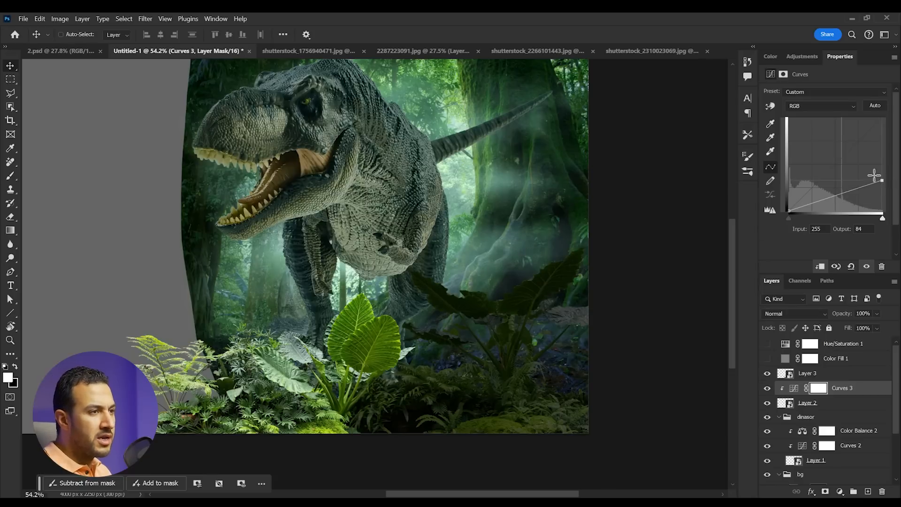
Step: Lower the white point of the red curve in Curves 3 to output 177 to tone down red in the darkened plants
click(830, 106)
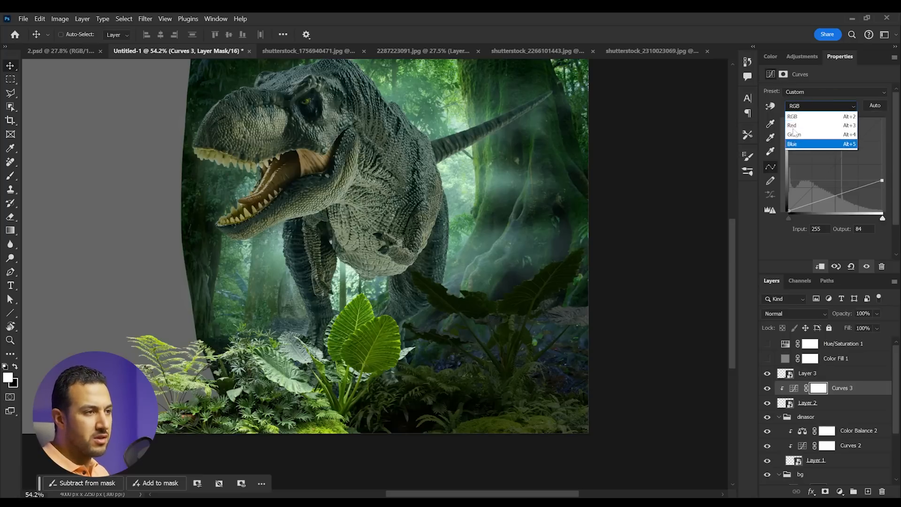
click(807, 107)
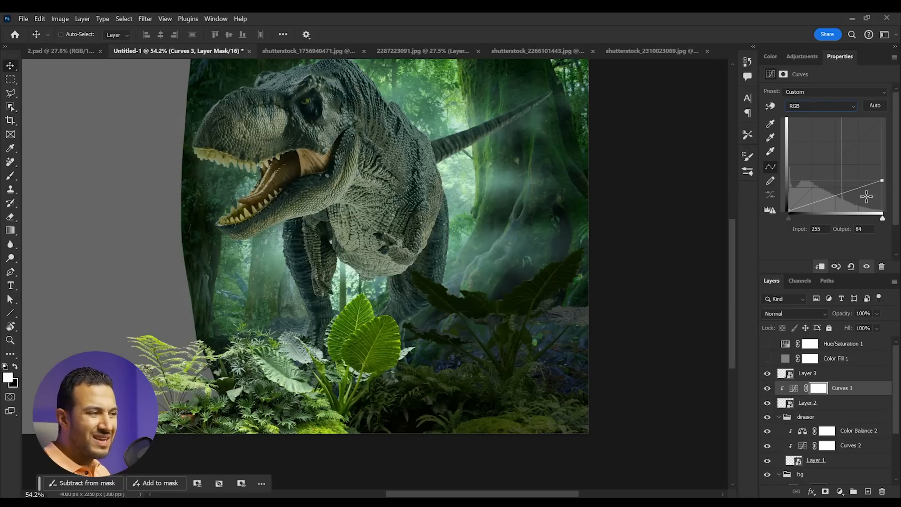
click(822, 112)
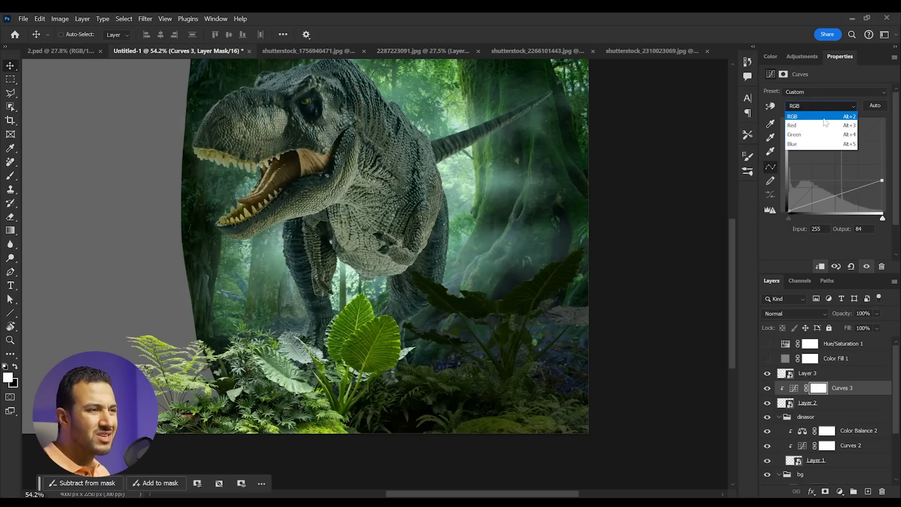
click(821, 123)
drag(356, 329, 336, 340)
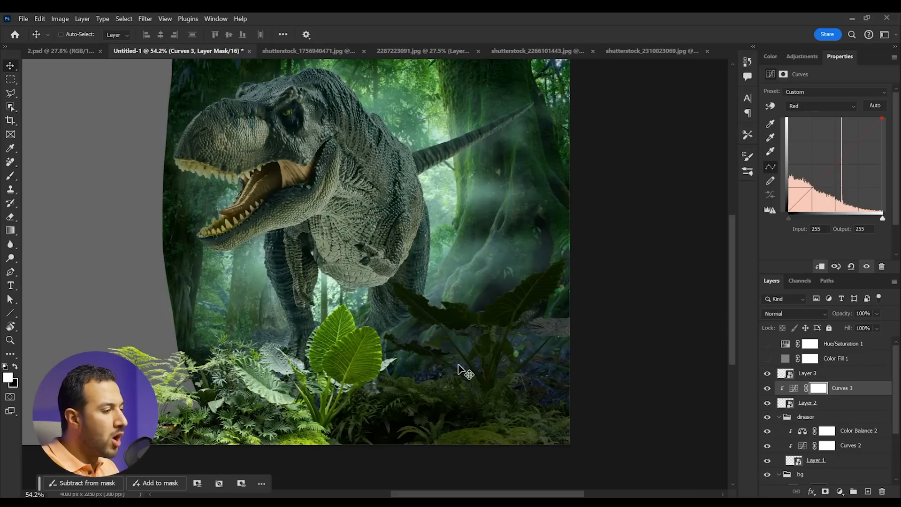
scroll(496, 418, up, 6)
drag(495, 397, 474, 382)
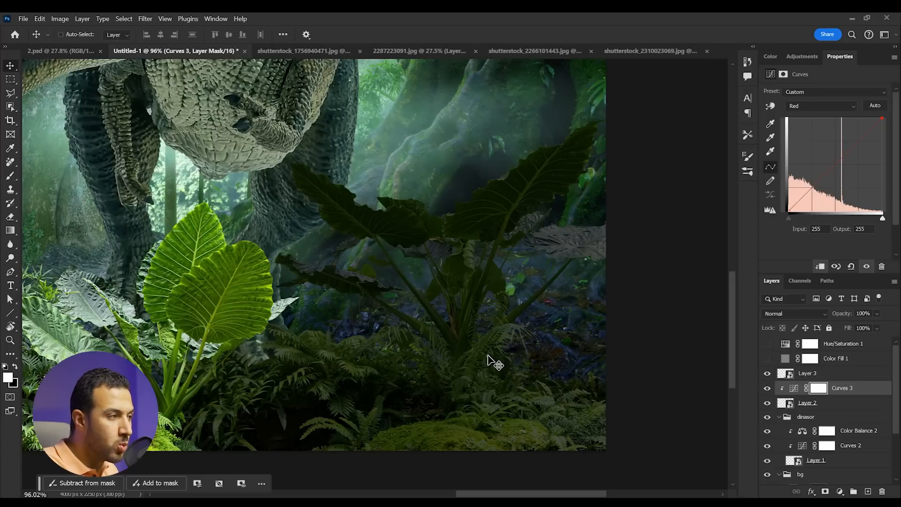
drag(884, 118, 895, 147)
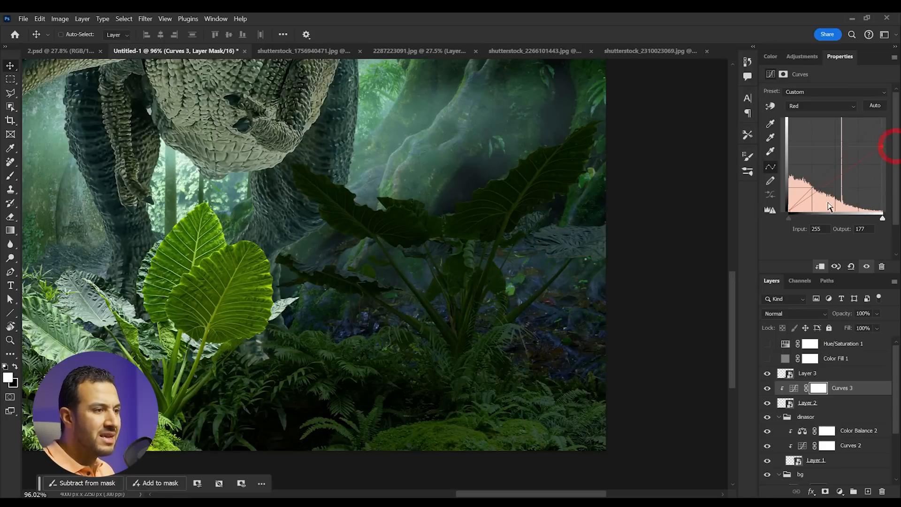
Step: Move the red curve's black point along the baseline to input 72, output 0
click(790, 211)
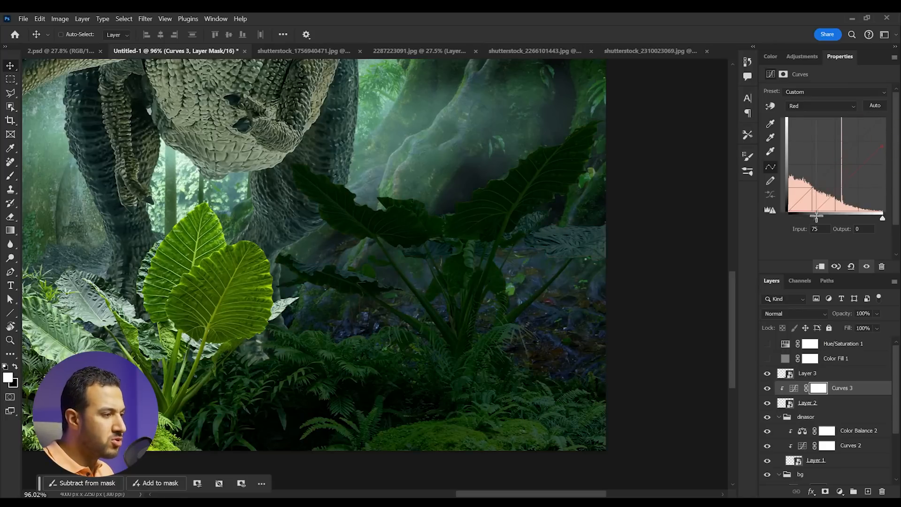
drag(791, 215, 770, 124)
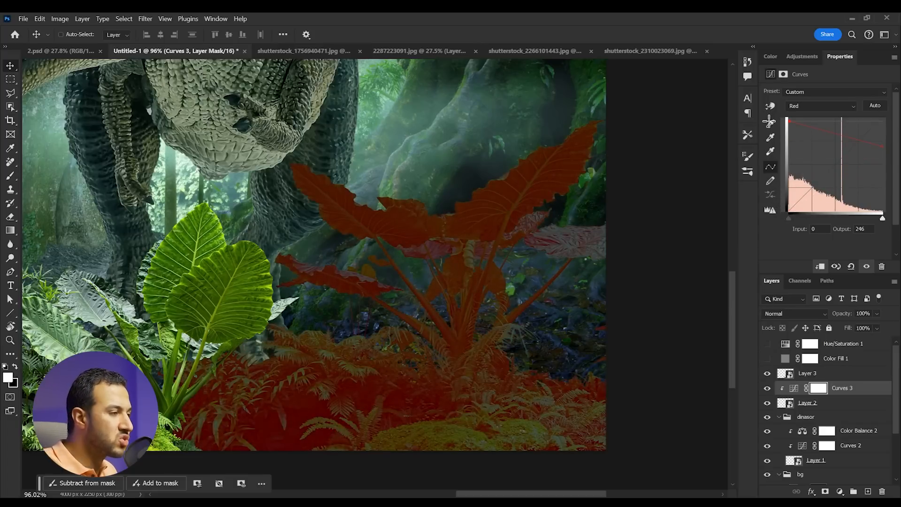
drag(770, 127, 817, 215)
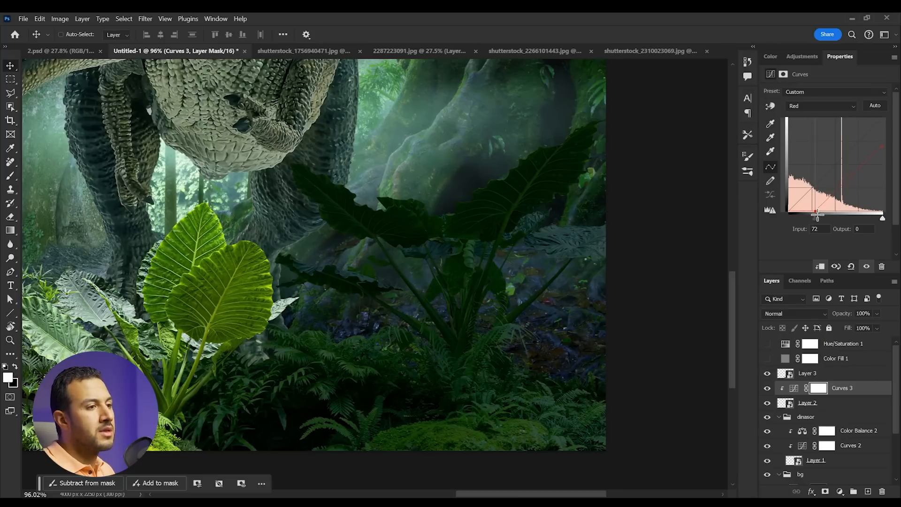
Step: Set the green curve's white point to input 229 and its black point to input 31
click(811, 108)
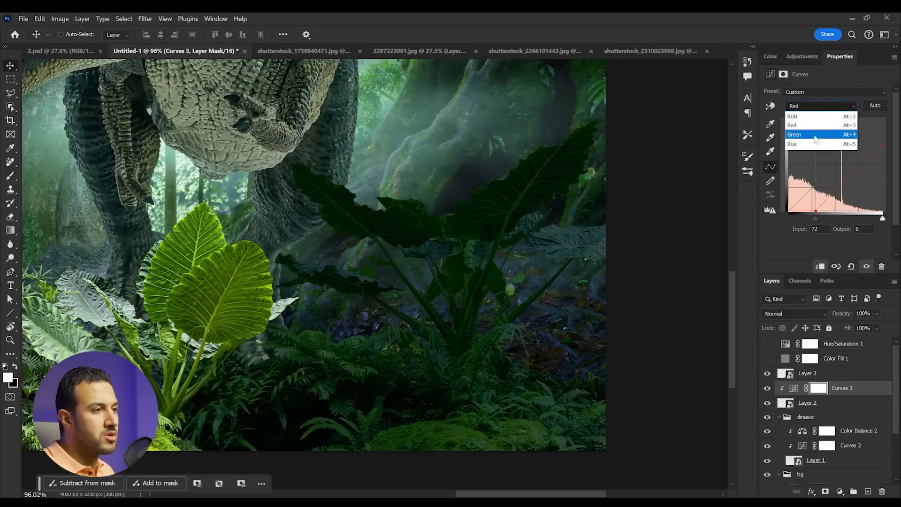
click(816, 136)
drag(883, 116, 875, 114)
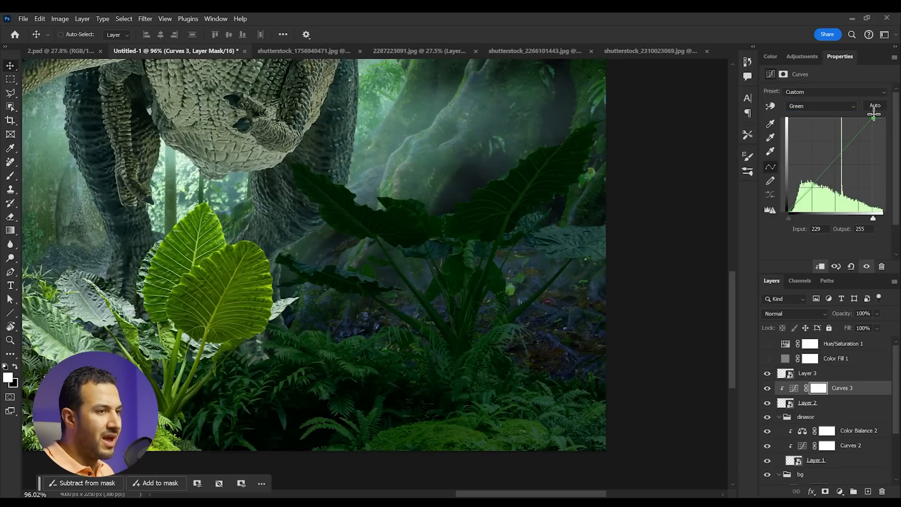
drag(791, 210, 797, 215)
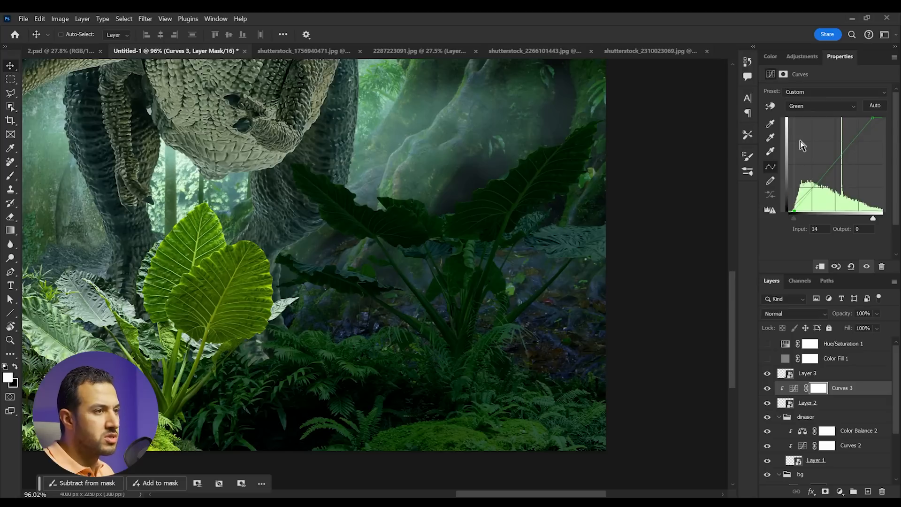
drag(793, 212, 801, 214)
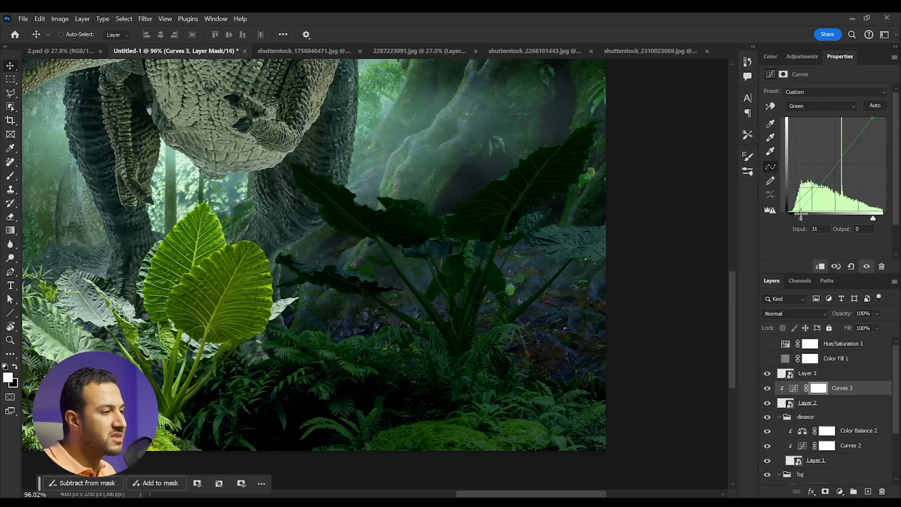
Step: Set the blue curve's white point to input 217 and adjust its black point to tint the plants' shadows bluer
click(805, 107)
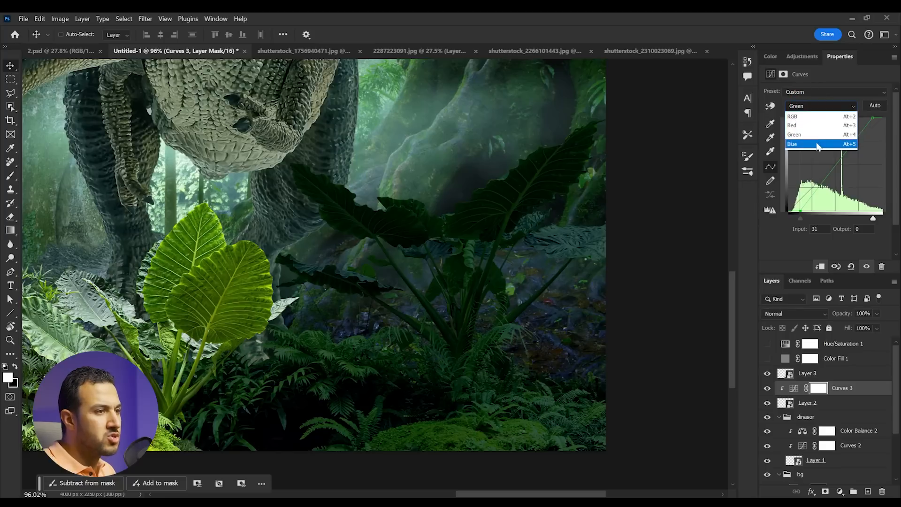
click(817, 145)
mouse_move(884, 120)
mouse_down()
mouse_move(888, 133)
mouse_move(871, 114)
mouse_up()
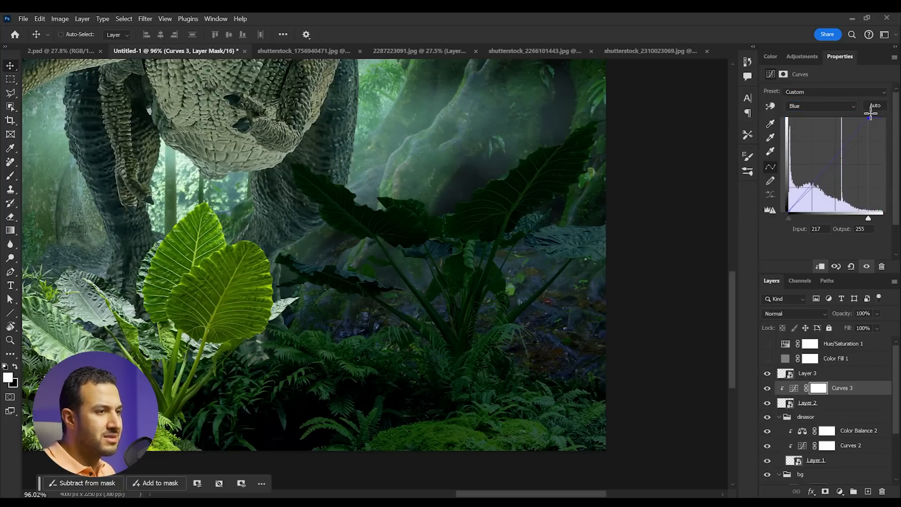
drag(789, 211, 777, 197)
Step: Lower the green curve's white point to output 227 and compare the plants with Curves 3 hidden and shown
click(815, 106)
click(812, 131)
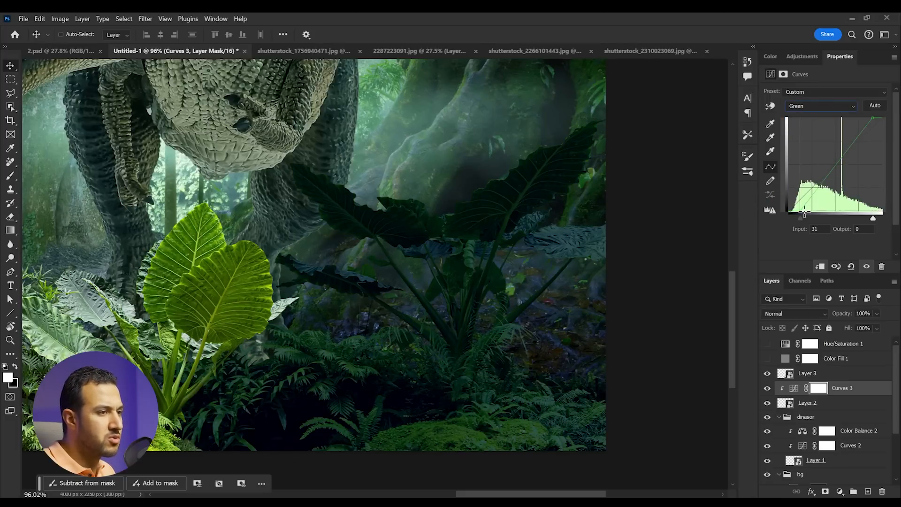
drag(872, 119, 897, 128)
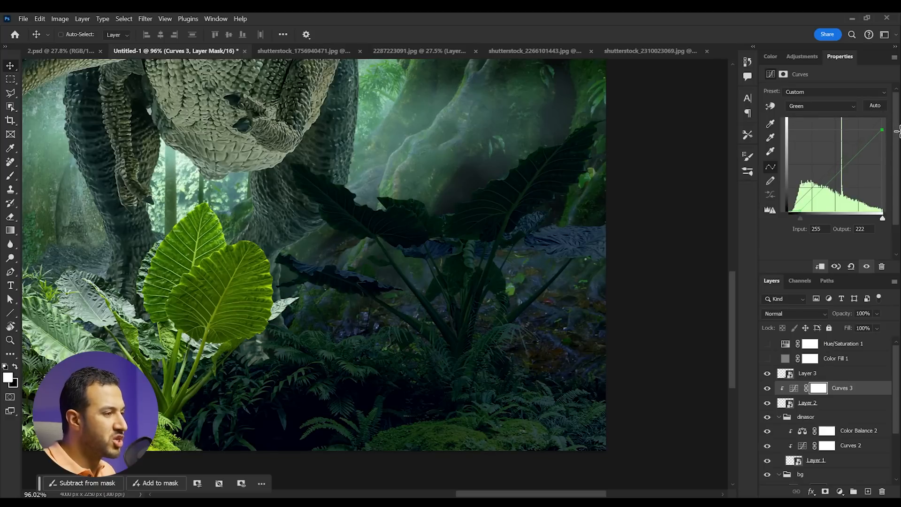
scroll(520, 382, down, 4)
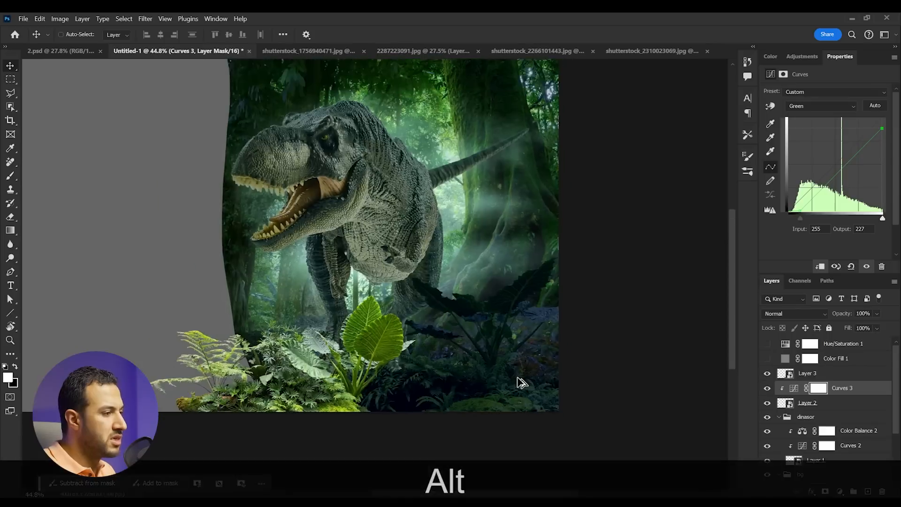
scroll(519, 382, up, 1)
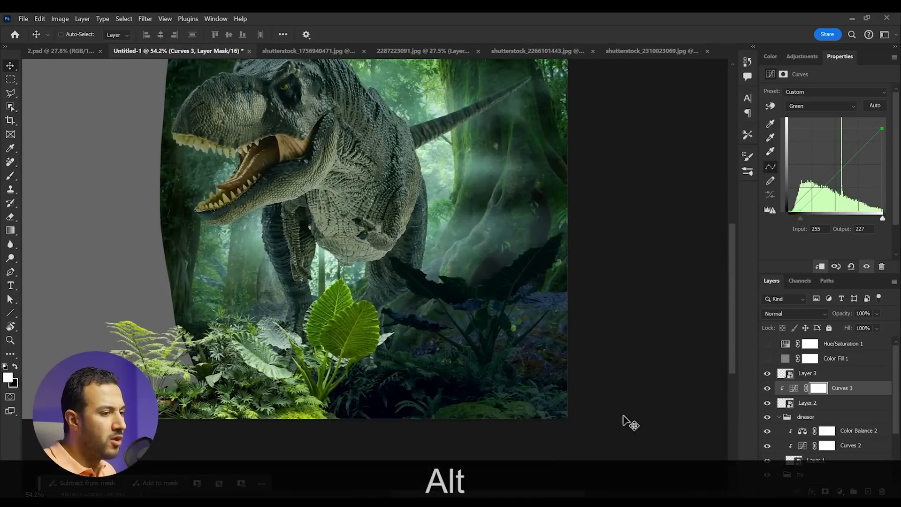
click(769, 389)
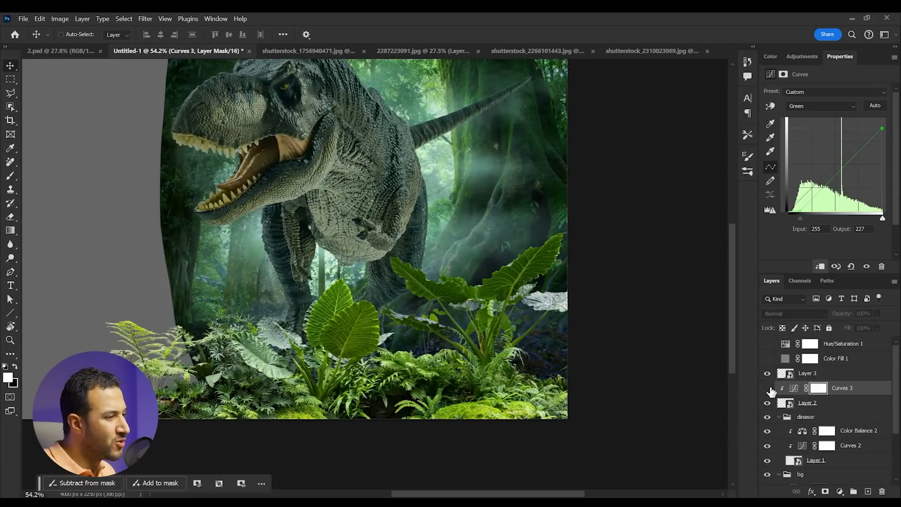
click(769, 389)
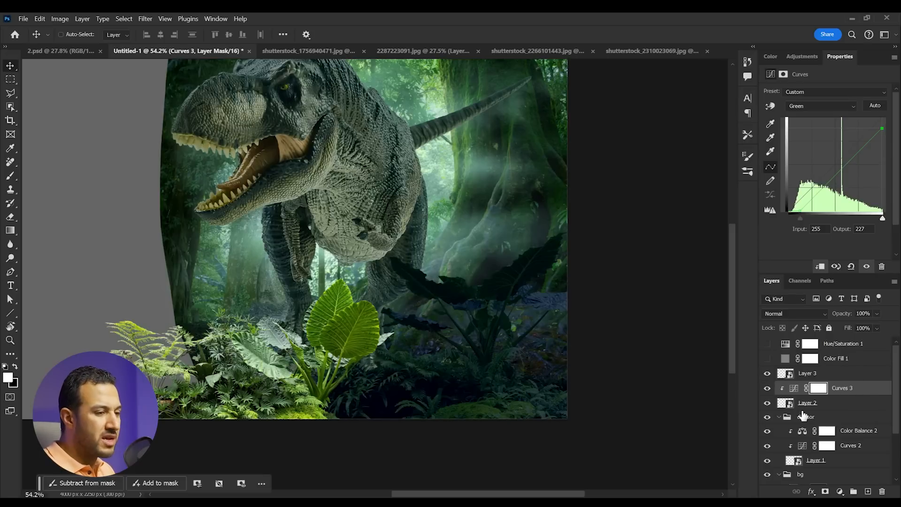
Step: Duplicate the Curves 3 adjustment directly above Layer 3 and clip the copy to that plant layer
key(alt)
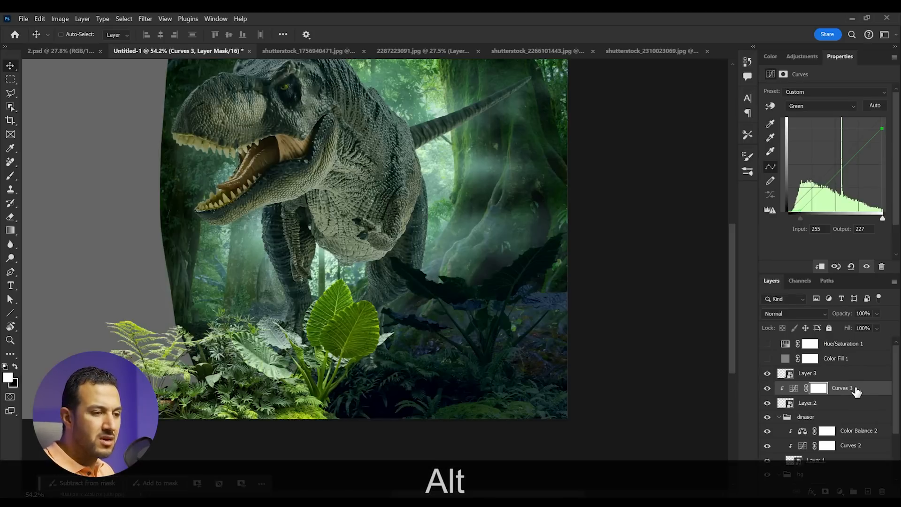
drag(857, 391, 853, 378)
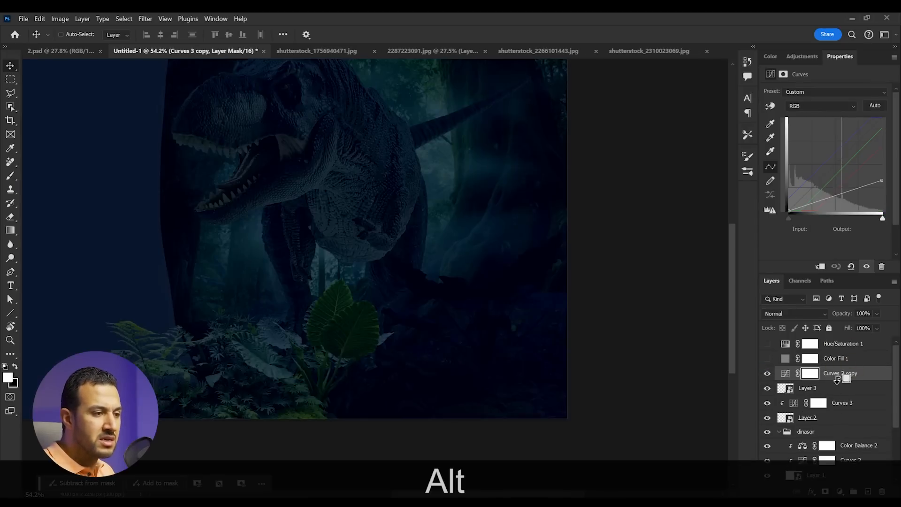
alt+click(838, 378)
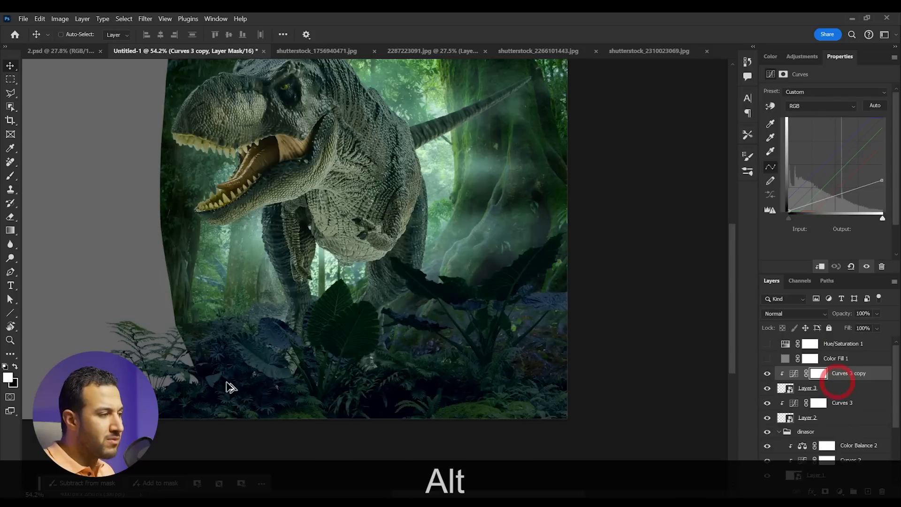
scroll(313, 387, down, 2)
scroll(314, 386, down, 1)
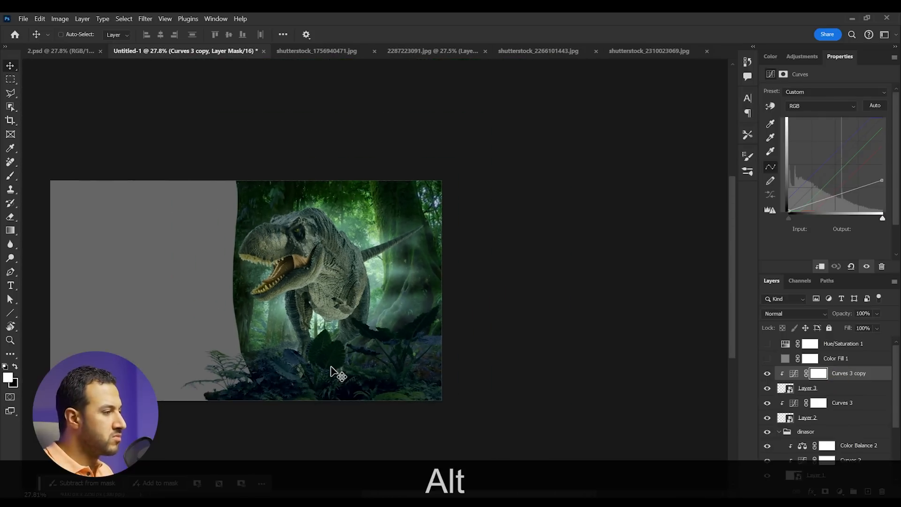
scroll(322, 378, up, 1)
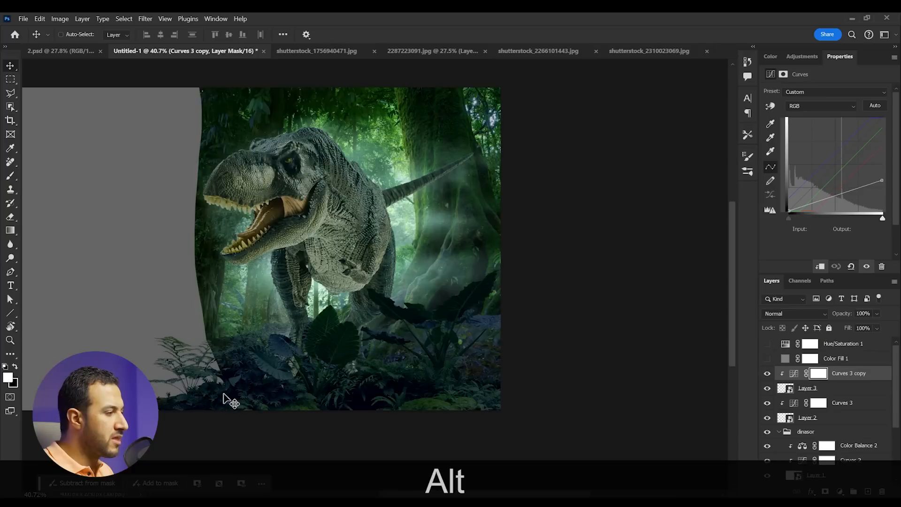
scroll(342, 389, up, 1)
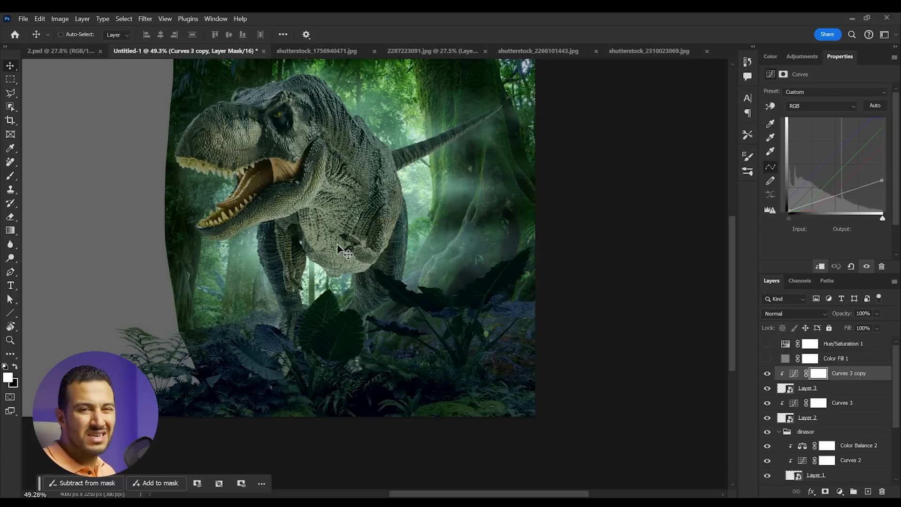
Step: Isolate the hanging vines in shutterstock_2266101443.jpg with a selection-based mask and bring them into the composite as a masked layer
key(space)
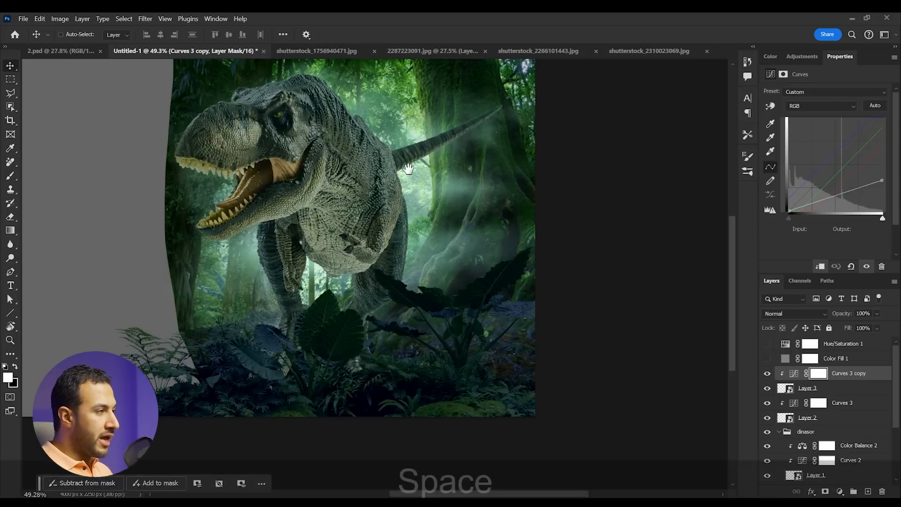
drag(408, 168, 410, 196)
drag(400, 157, 377, 268)
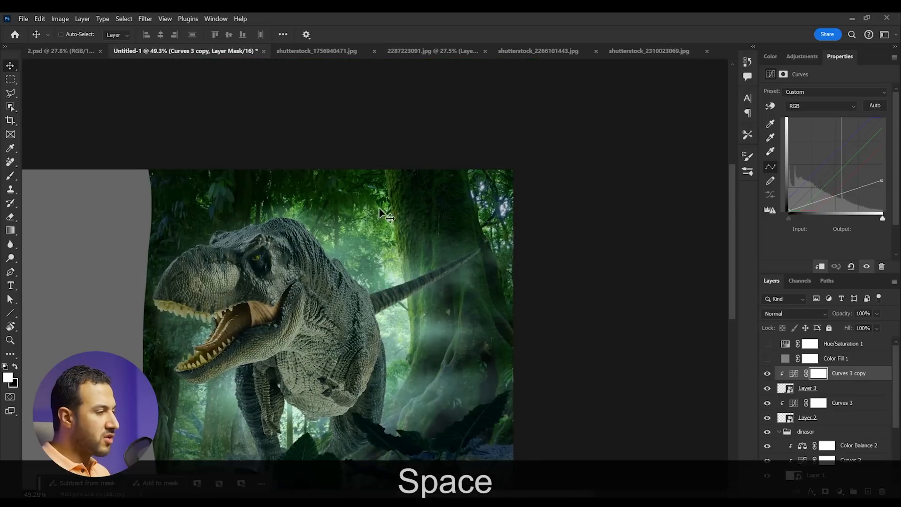
click(647, 51)
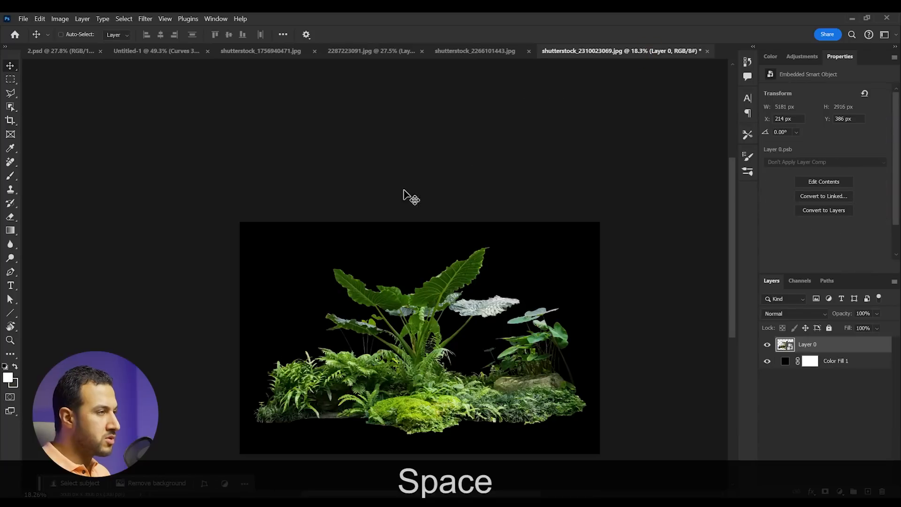
click(471, 51)
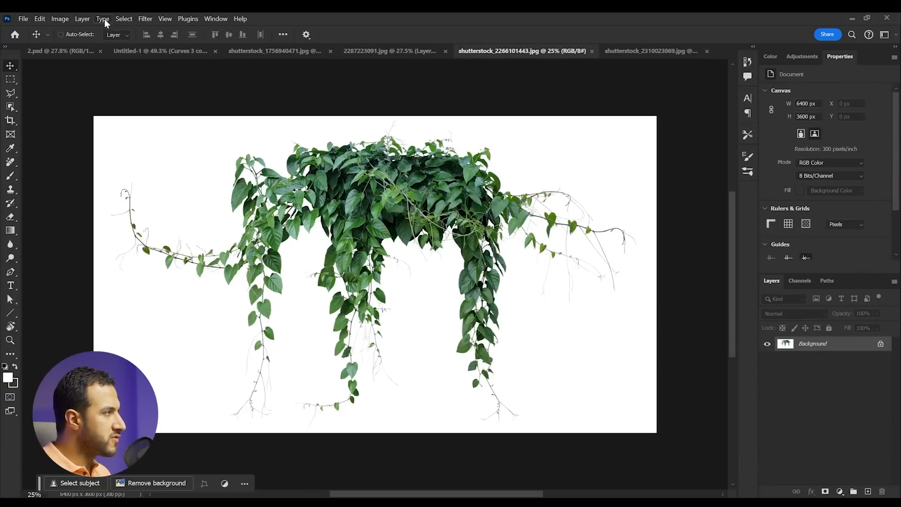
click(124, 19)
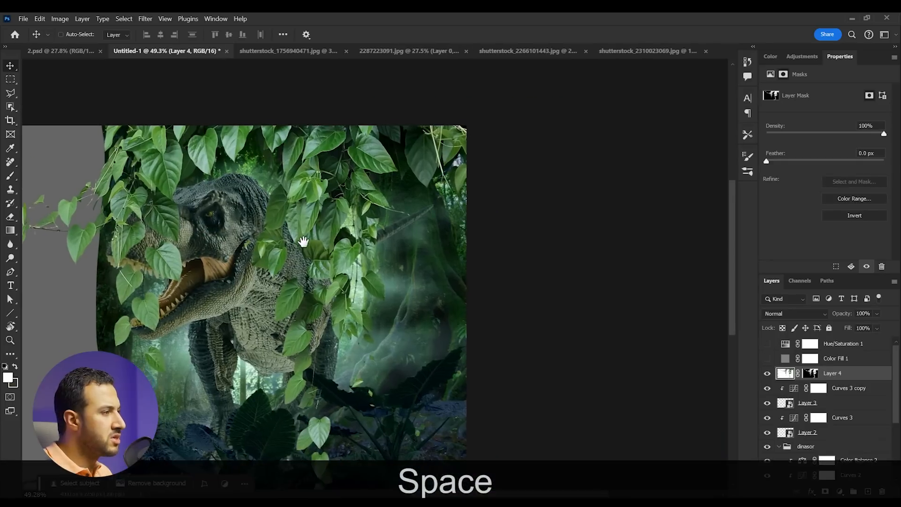
Step: Scale the vine layer to 45.53% and position it over the upper-right corner of the jungle scene
drag(303, 242, 487, 161)
key(ctrl+t)
scroll(342, 207, down, 3)
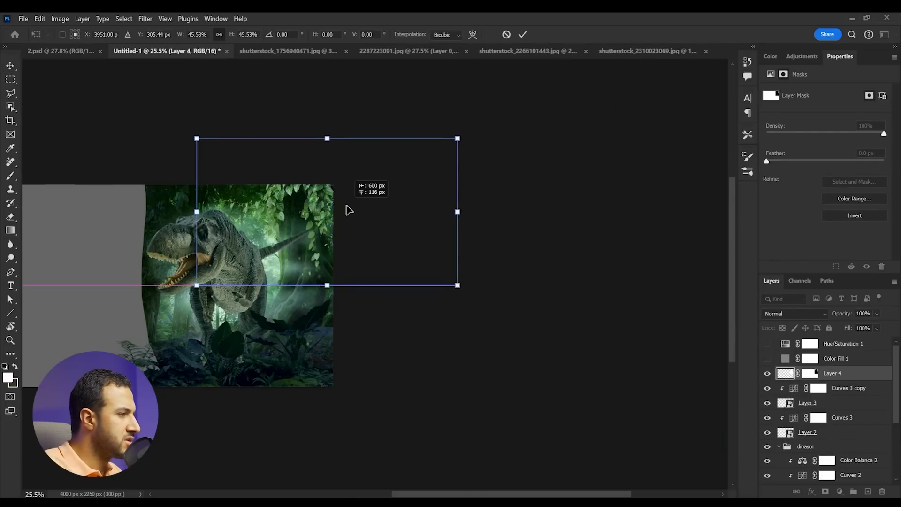
drag(348, 210, 346, 207)
key(Return)
scroll(303, 233, up, 2)
scroll(302, 234, up, 1)
Step: Duplicate the Curves 3 copy adjustment directly above Layer 4 and clip the duplicate to that vine layer
click(811, 373)
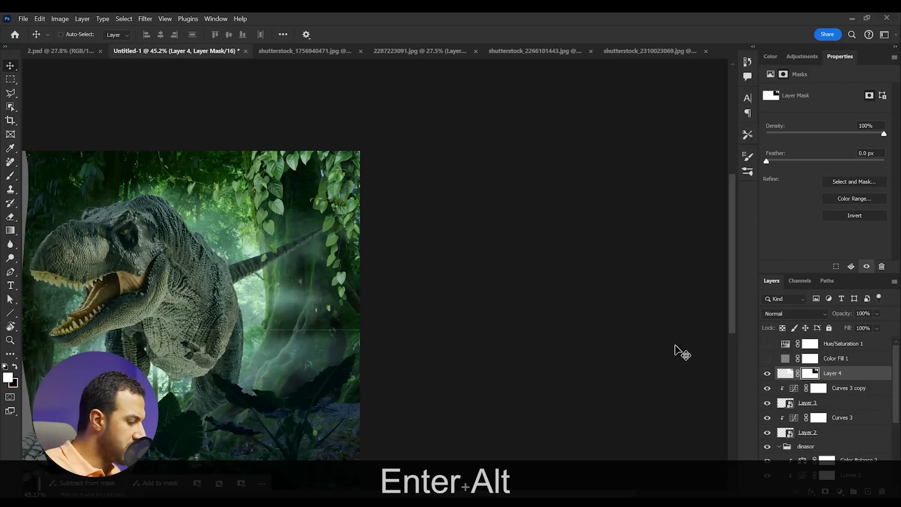
key(x)
drag(859, 393, 852, 372)
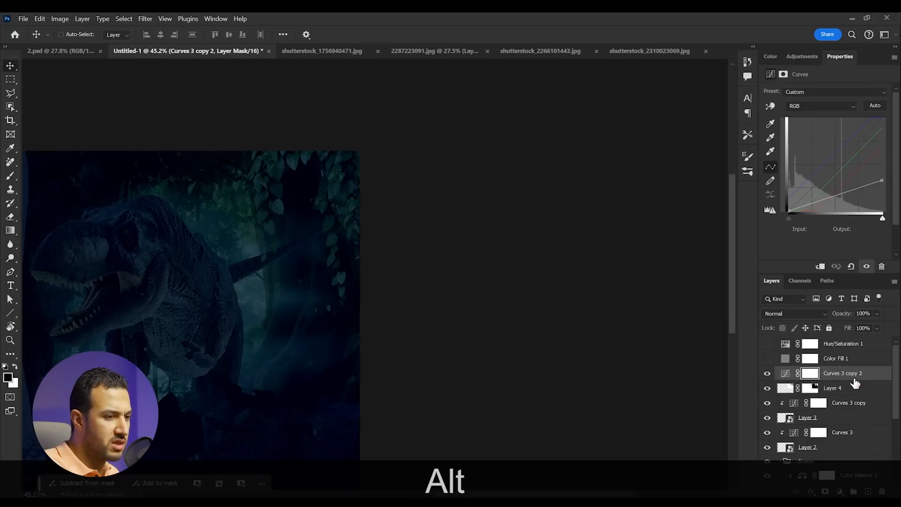
alt+click(855, 380)
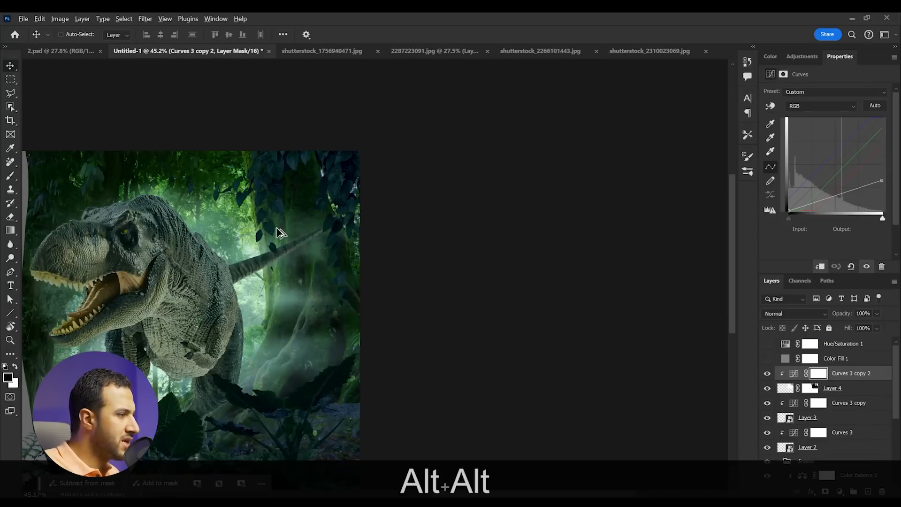
scroll(293, 271, down, 3)
scroll(275, 206, up, 3)
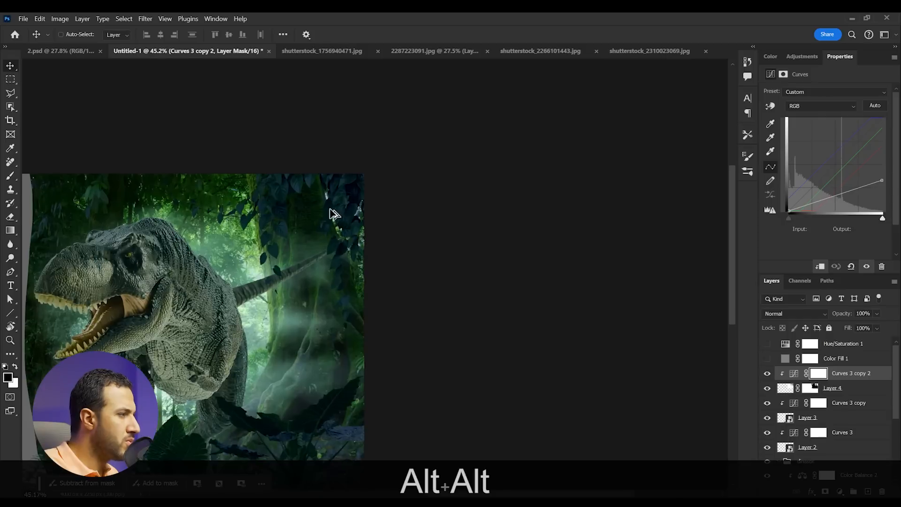
scroll(298, 205, up, 1)
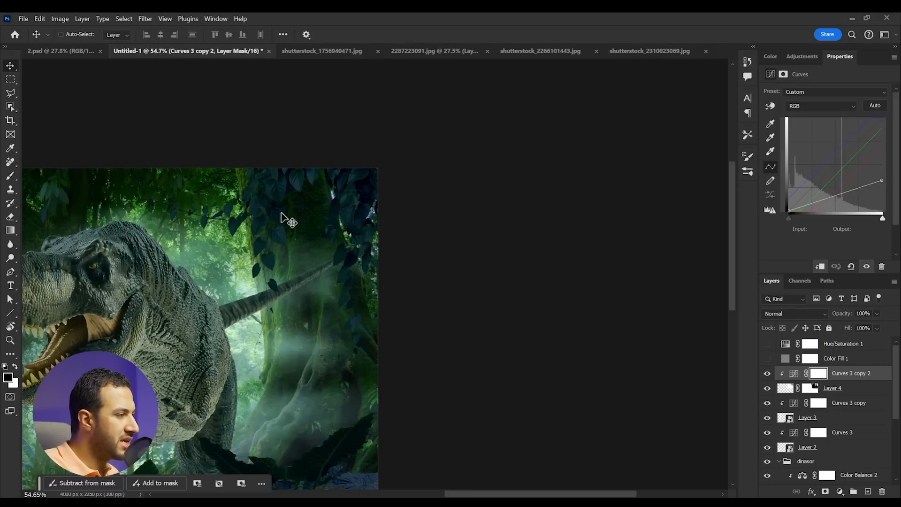
Step: Add an empty layer above Curves 3 copy and try painting behind the vines with a 700 px brush in the sampled misty green
click(857, 403)
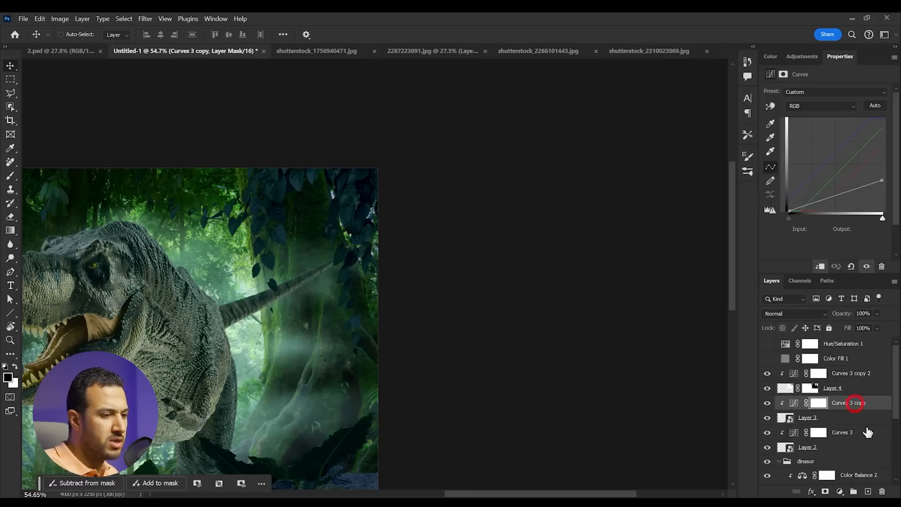
click(869, 492)
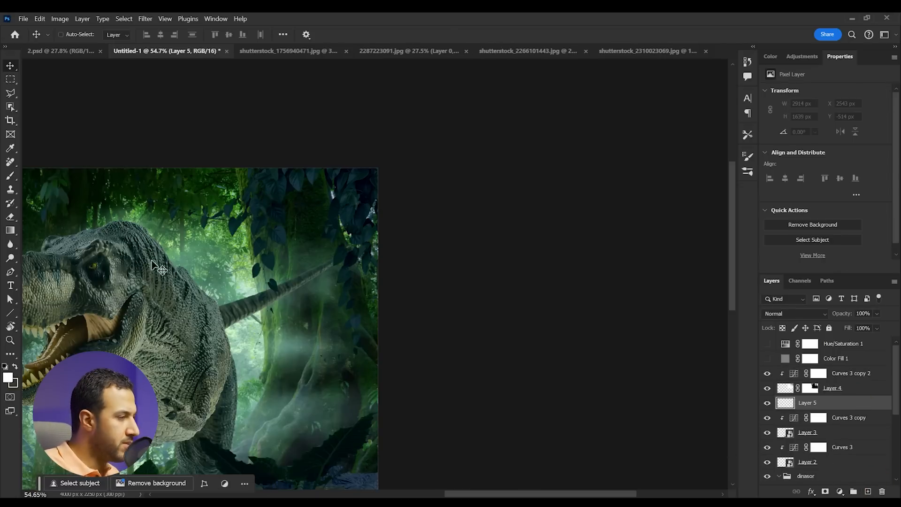
key(b)
alt+click(282, 411)
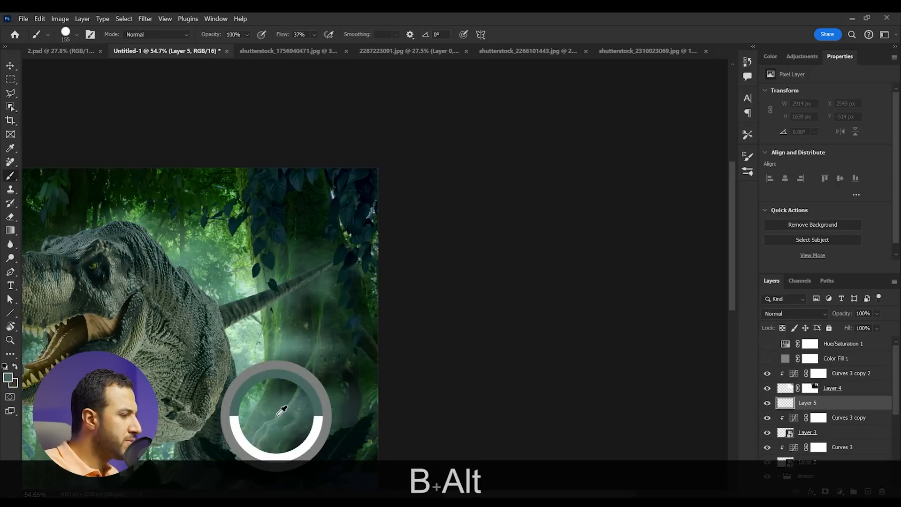
key(bracketright)
key(bracketright)
key(bracketright)
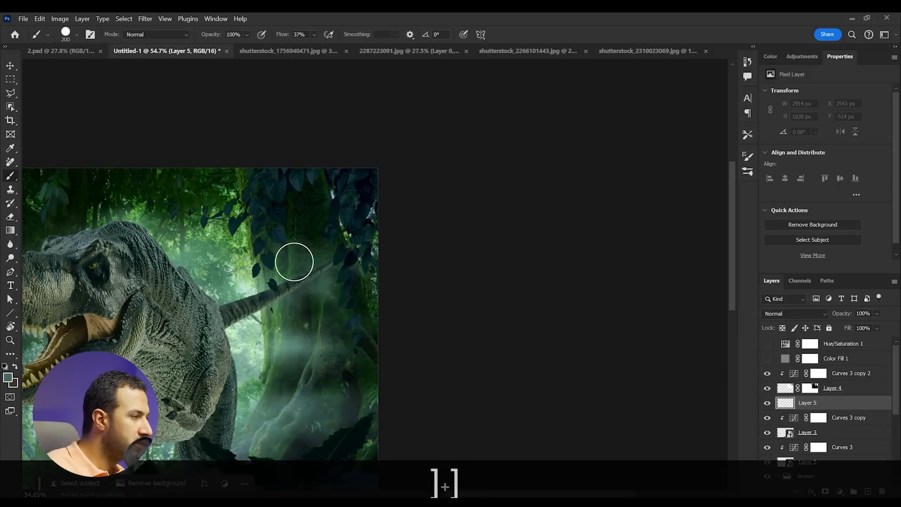
key(bracketright)
key(bracketright)
key(bracketright)
key(bracketright)
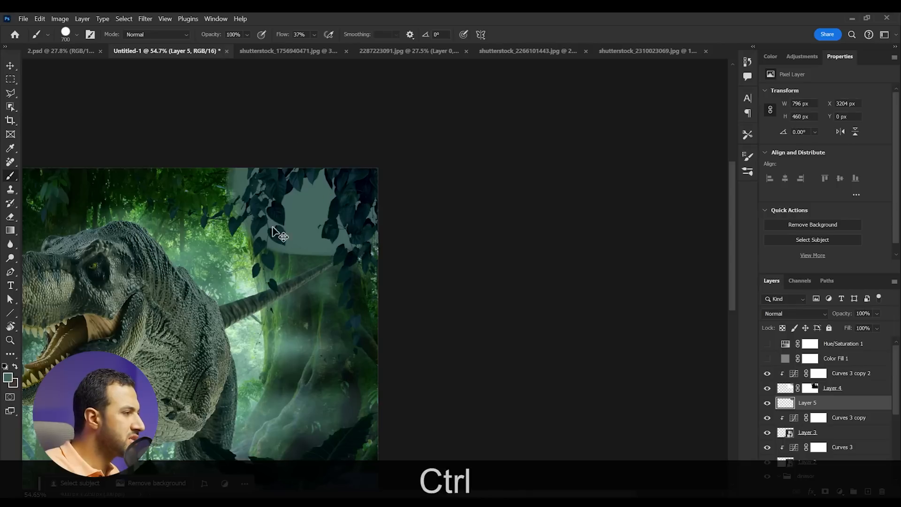
Step: Undo the hard-edged stroke and paint soft haze behind the hanging vines with a soft round brush
key(ctrl+z)
right_click(279, 250)
click(364, 290)
click(261, 194)
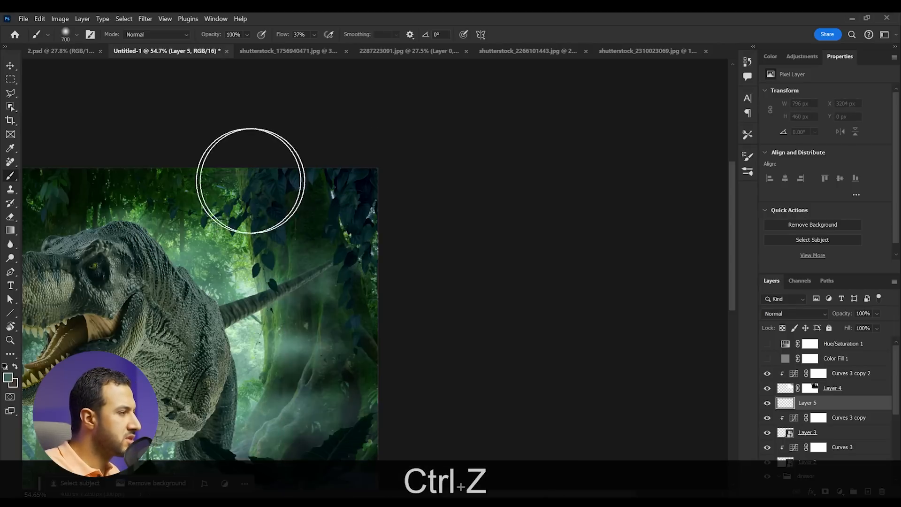
click(358, 177)
click(384, 213)
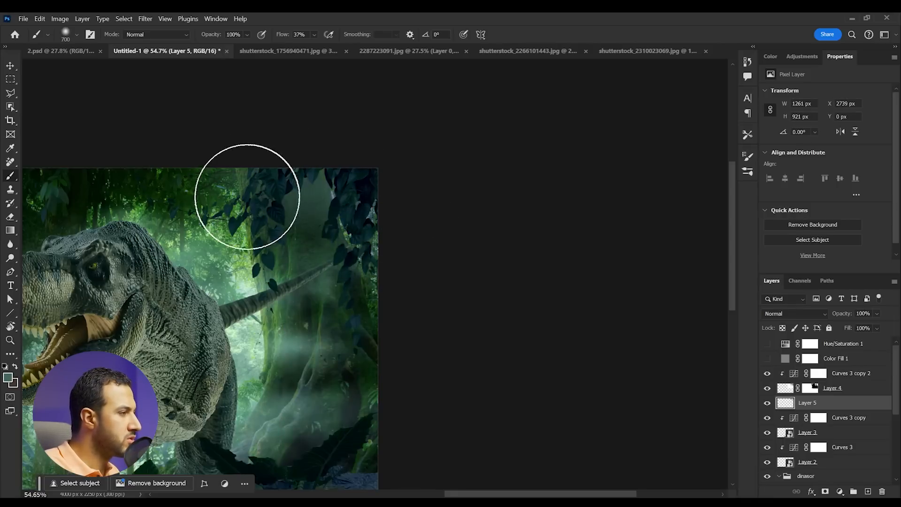
Step: Lower the haze layer's opacity to 55% and compare the scene with Layer 5 hidden and shown
scroll(273, 216, down, 3)
scroll(282, 220, up, 2)
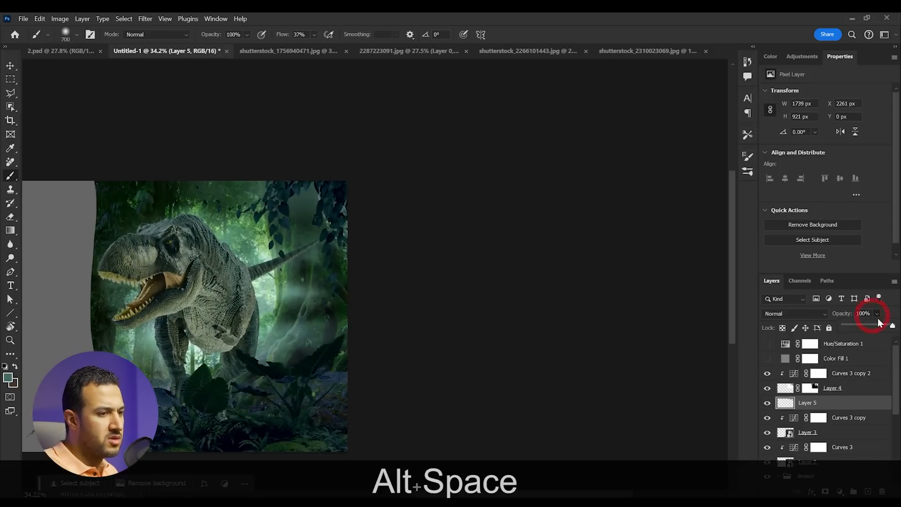
drag(880, 328, 871, 327)
drag(325, 346, 452, 325)
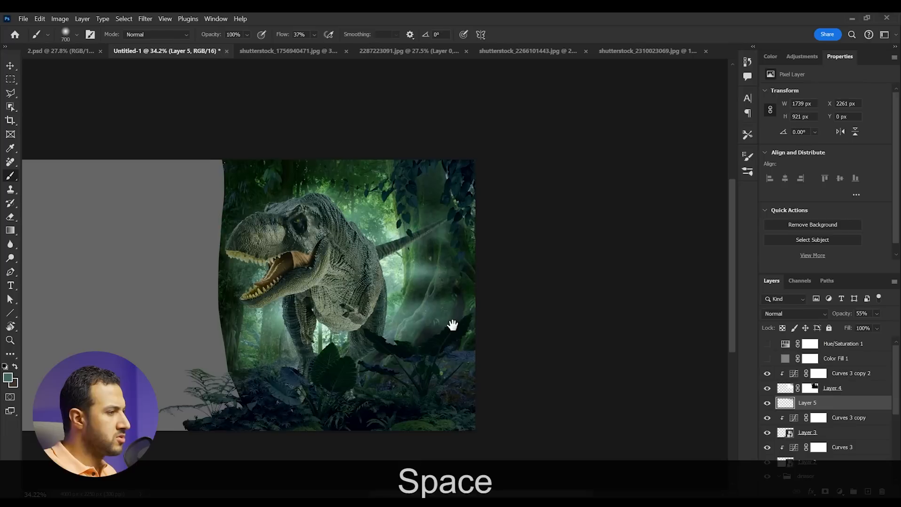
scroll(428, 256, up, 1)
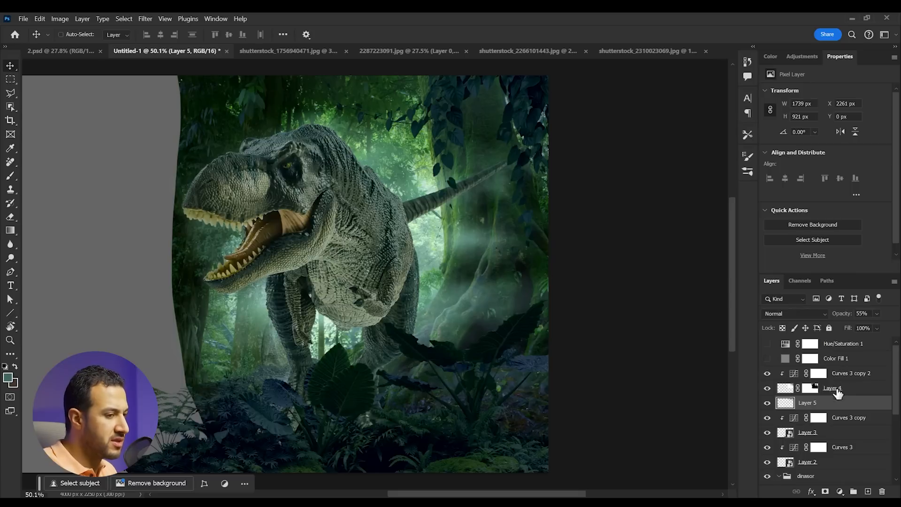
click(768, 404)
click(767, 403)
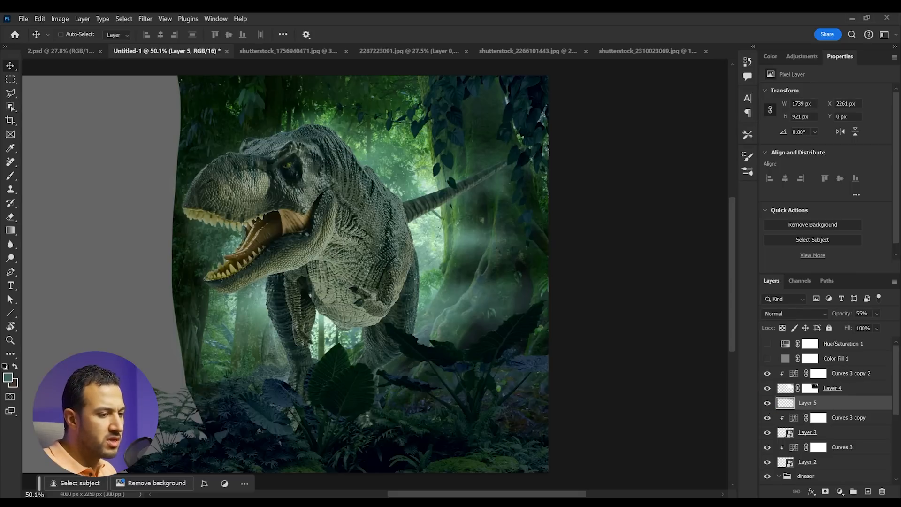
Step: Paint soft fog over the plants at the dinosaur's feet on a new layer and place it between Layer 2 and the dinasor group
click(867, 491)
key(b)
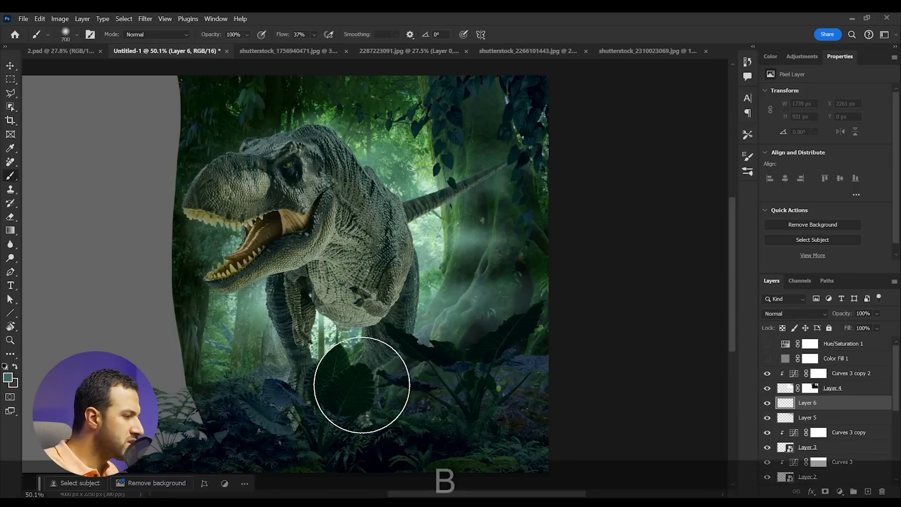
mouse_move(383, 383)
mouse_down()
mouse_move(281, 388)
mouse_move(267, 376)
mouse_move(367, 376)
mouse_up()
mouse_move(454, 374)
mouse_down()
mouse_move(413, 356)
mouse_move(235, 362)
mouse_up()
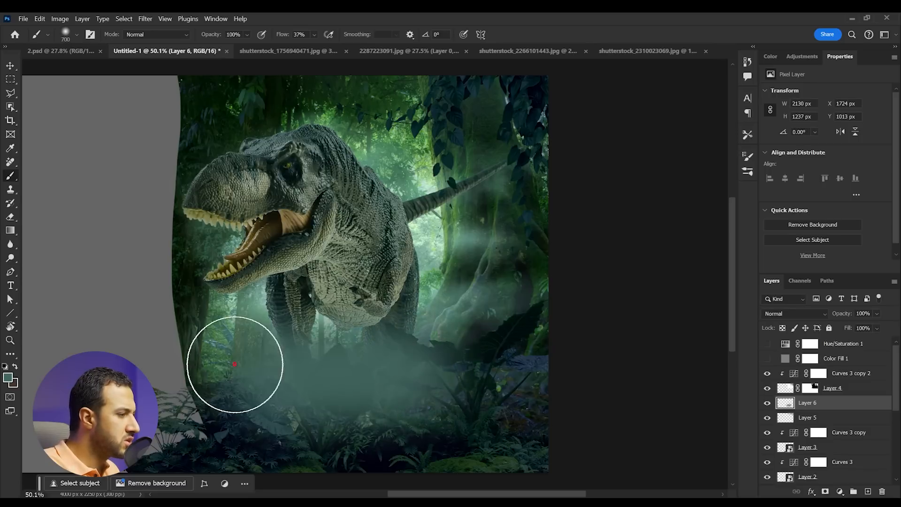
drag(839, 407, 845, 463)
click(9, 66)
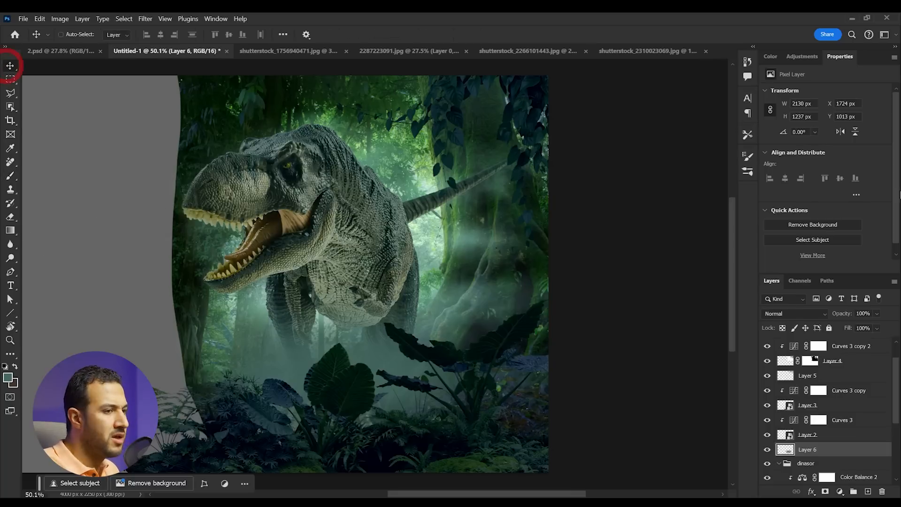
Step: Reduce the ground fog layer's opacity to 37% and brush more fog over the tree roots behind the dinosaur
drag(870, 327, 869, 328)
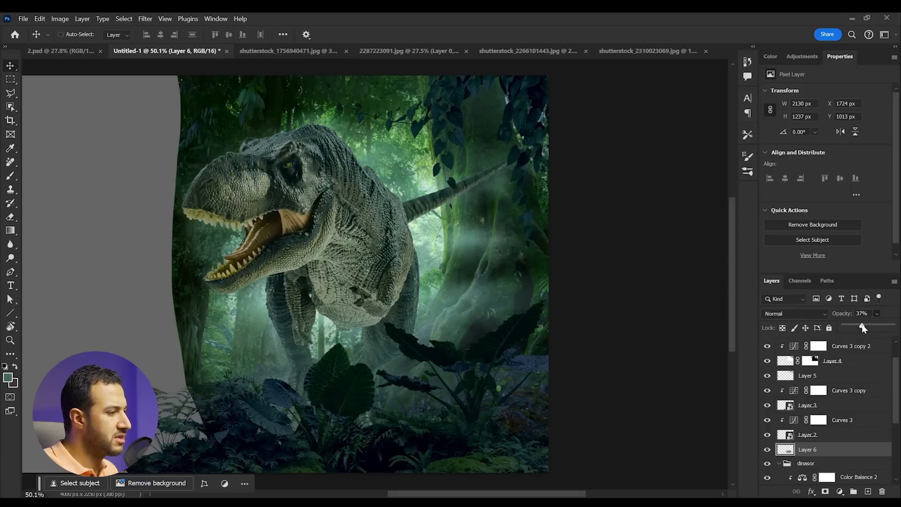
key(b)
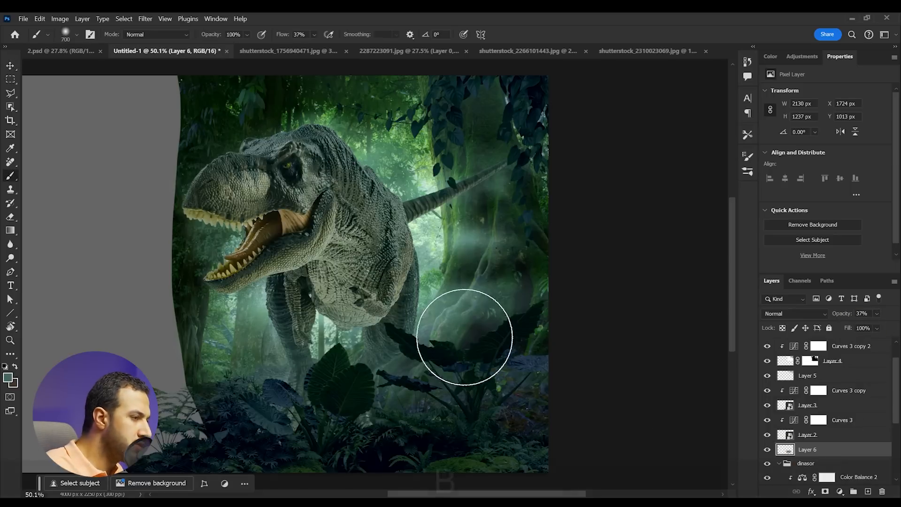
alt+scroll(348, 331, down, 2)
alt+scroll(351, 335, up, 1)
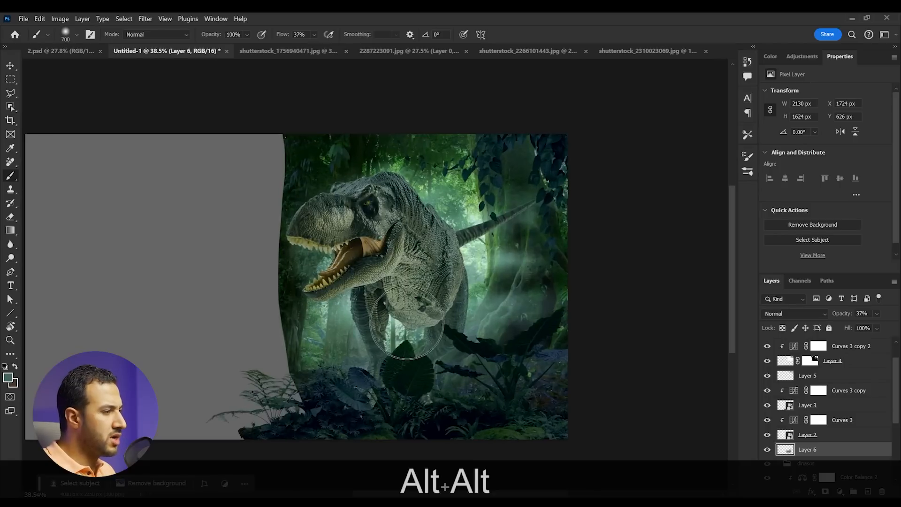
drag(397, 301, 417, 308)
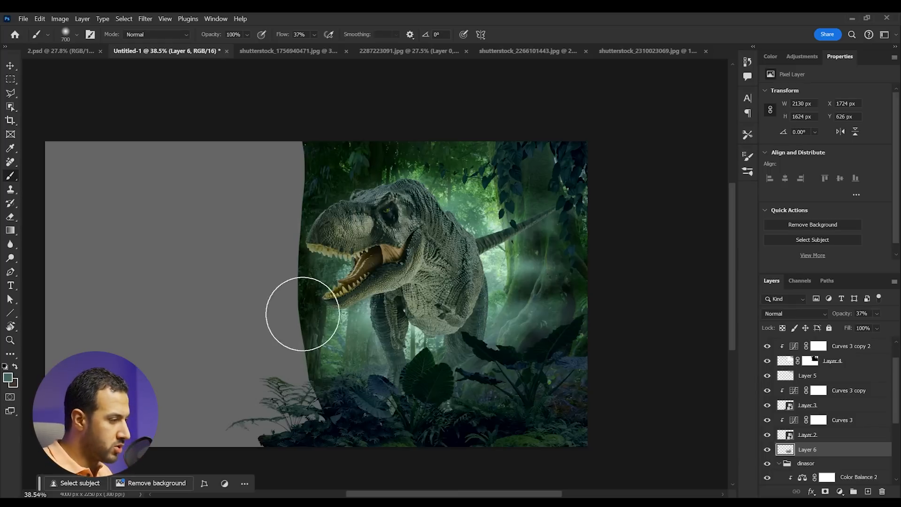
Step: Open shutterstock_1740144080.jpg from the imgs folder as a separate document in Photoshop
key(alt+Tab)
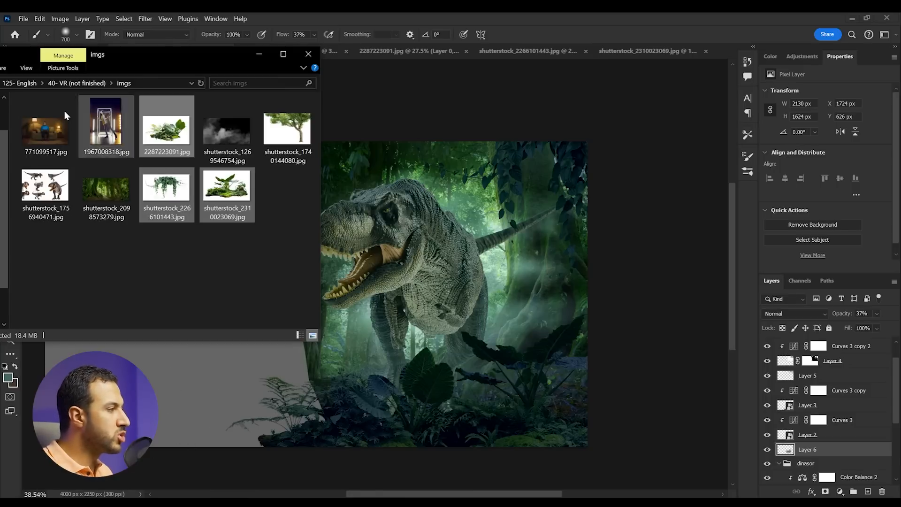
drag(274, 133, 718, 42)
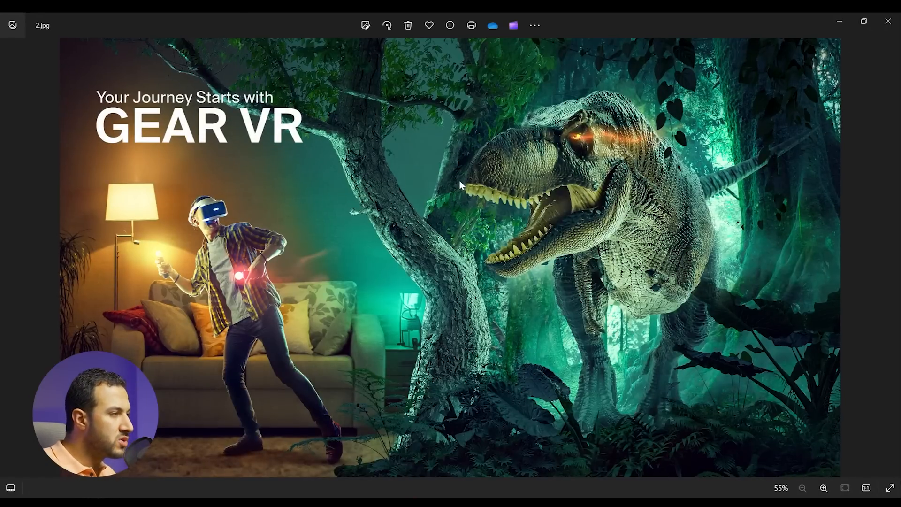
Step: Examine how the tree divides the living room from the jungle in reference image 2.jpg, marking it with temporary red lines
key(F3)
drag(424, 40, 438, 194)
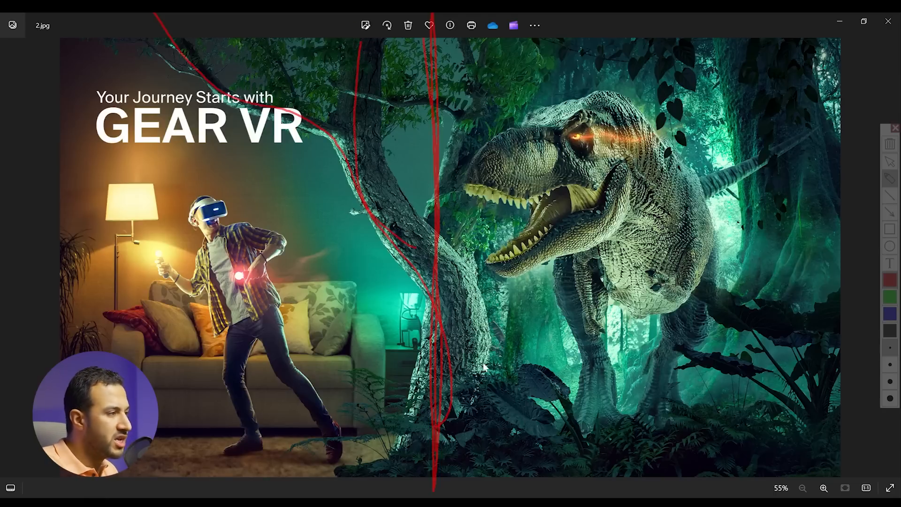
key(Escape)
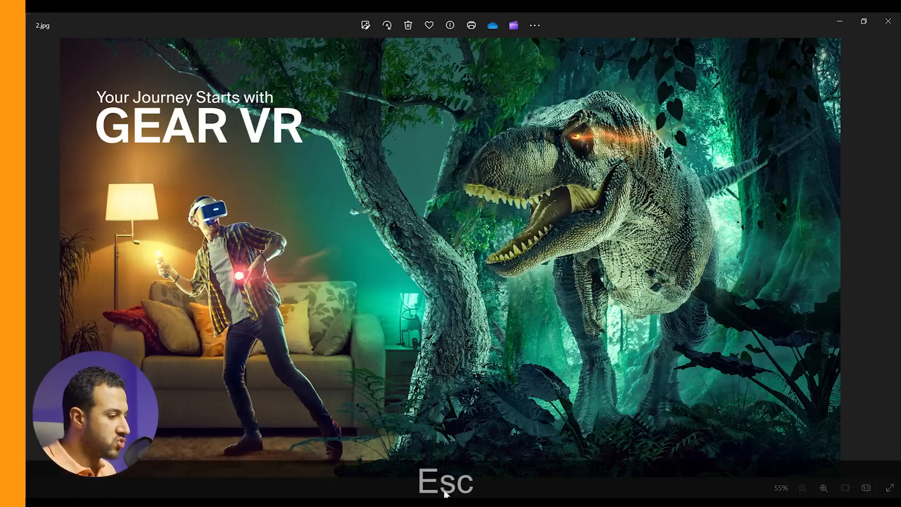
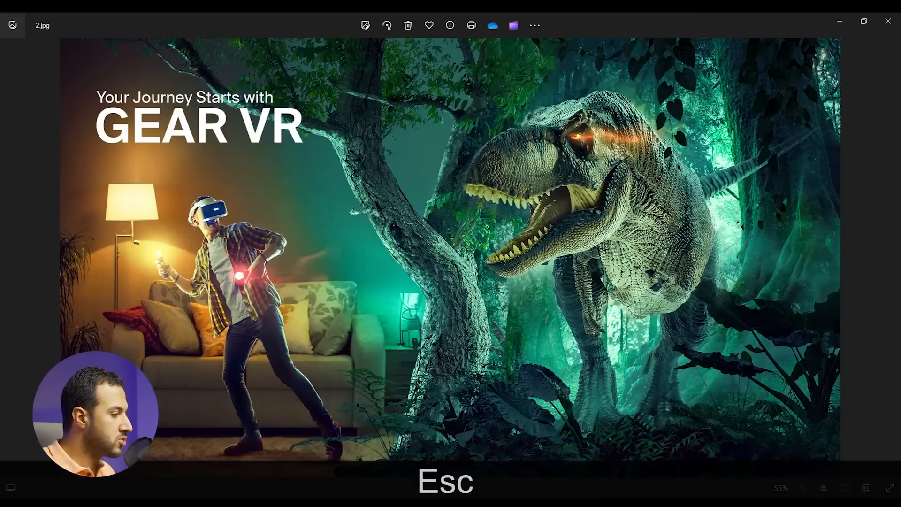
key(Escape)
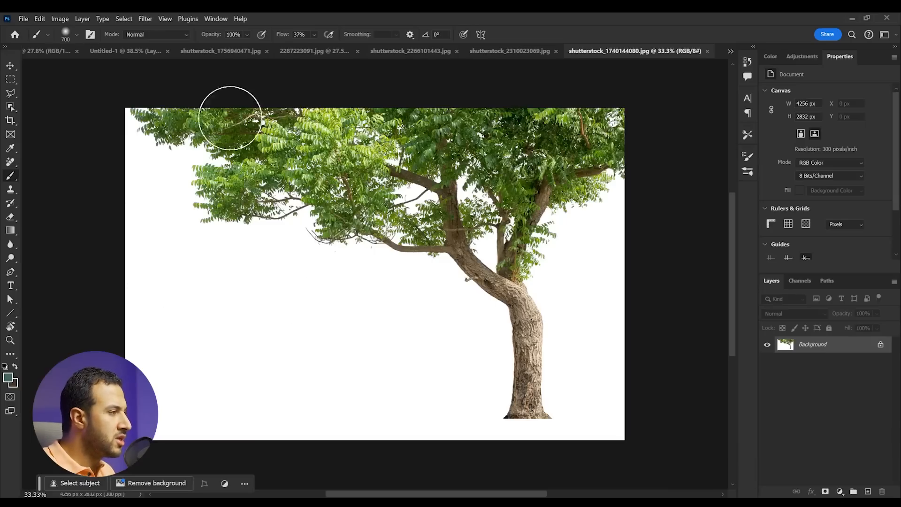
Step: Select the white background around the tree with Color Range by sampling the white area
click(138, 23)
key(Escape)
click(124, 19)
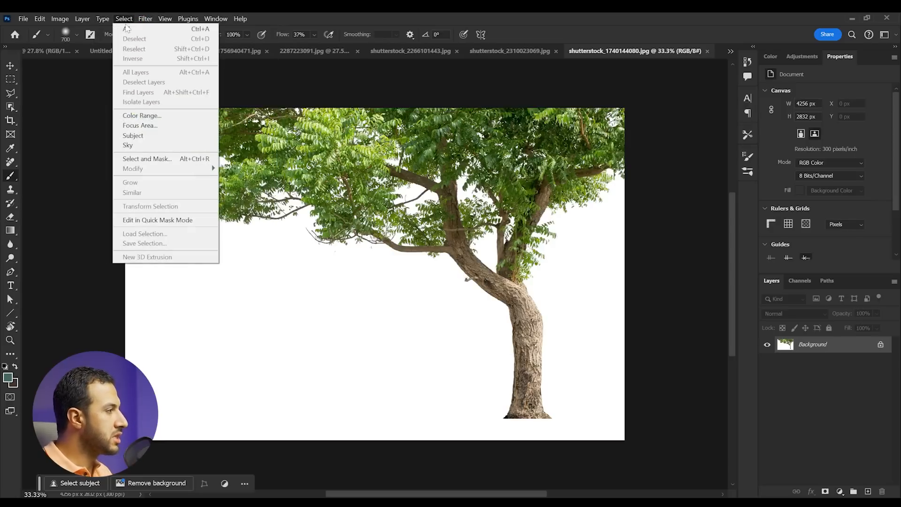
click(142, 116)
click(388, 391)
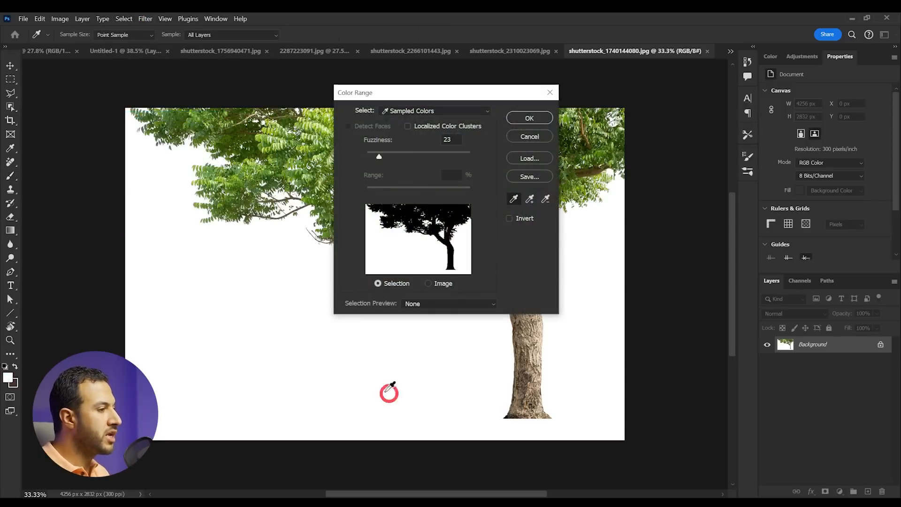
click(530, 120)
Step: Check the selection edges along the trunk and leaves, and expand the white background selection by 1 pixel
key(b)
scroll(470, 253, up, 10)
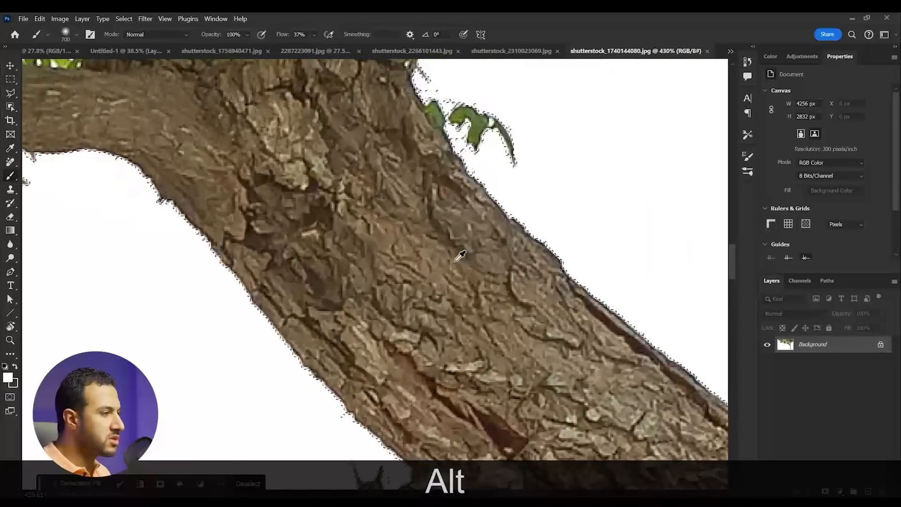
scroll(310, 335, up, 3)
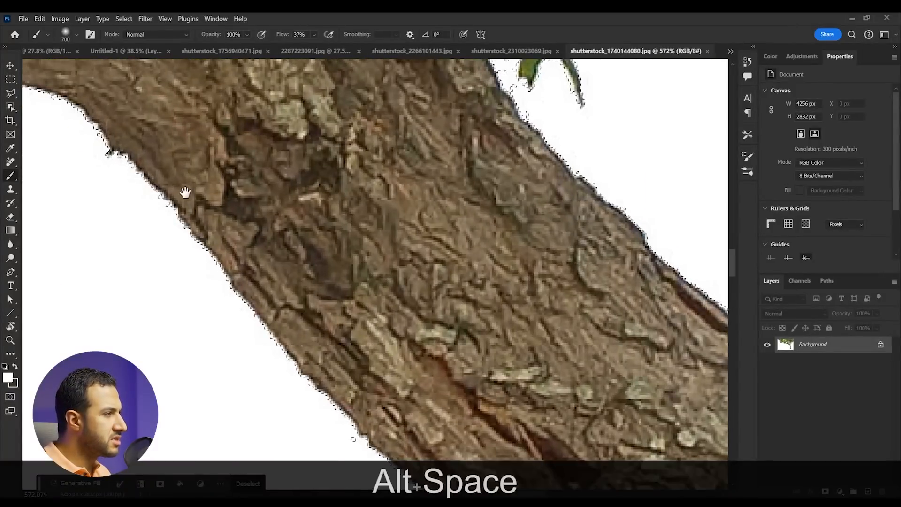
drag(185, 193, 371, 288)
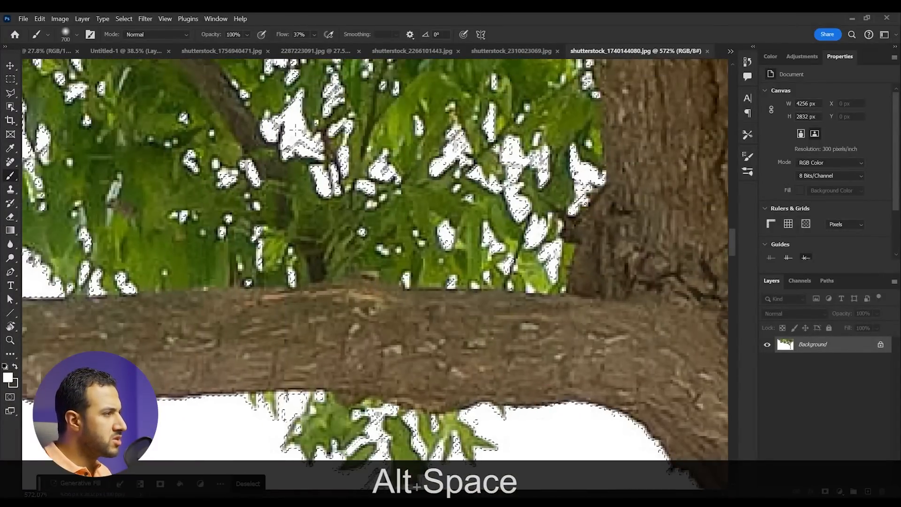
click(126, 19)
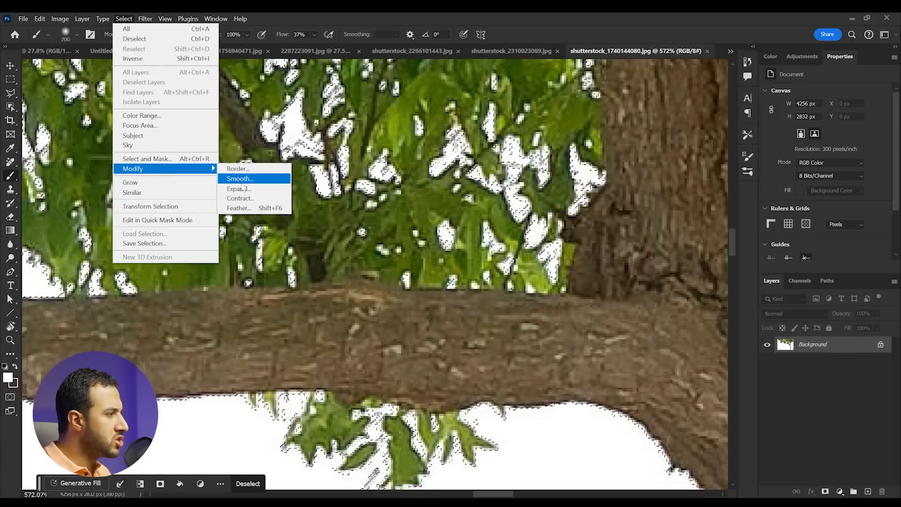
click(240, 188)
text(1)
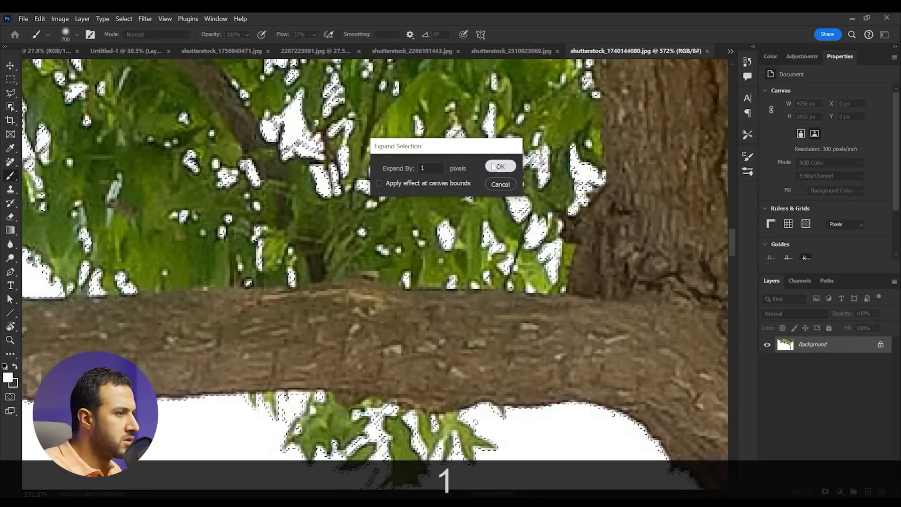
click(501, 167)
Step: Hide the selected white background with an inverted layer mask so only the tree is left
scroll(563, 349, down, 1)
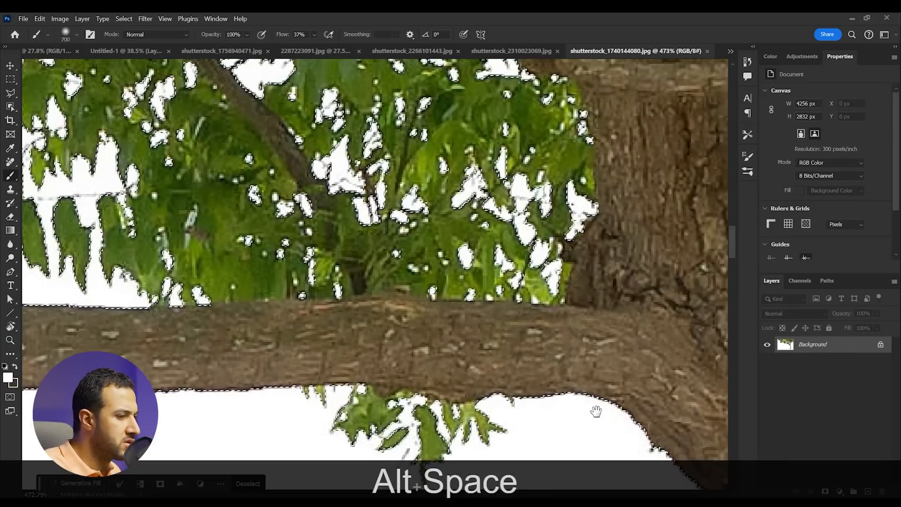
drag(596, 411, 368, 238)
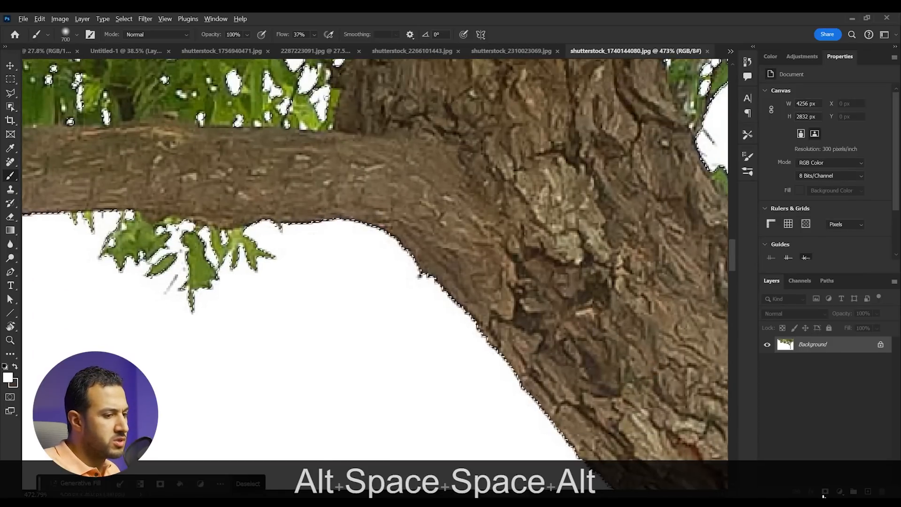
click(825, 491)
scroll(495, 327, down, 5)
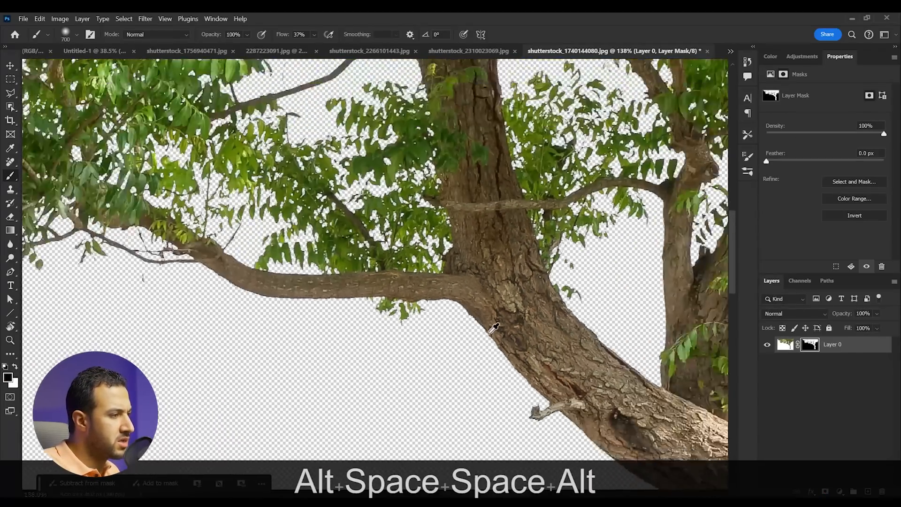
scroll(495, 327, down, 4)
scroll(425, 276, down, 2)
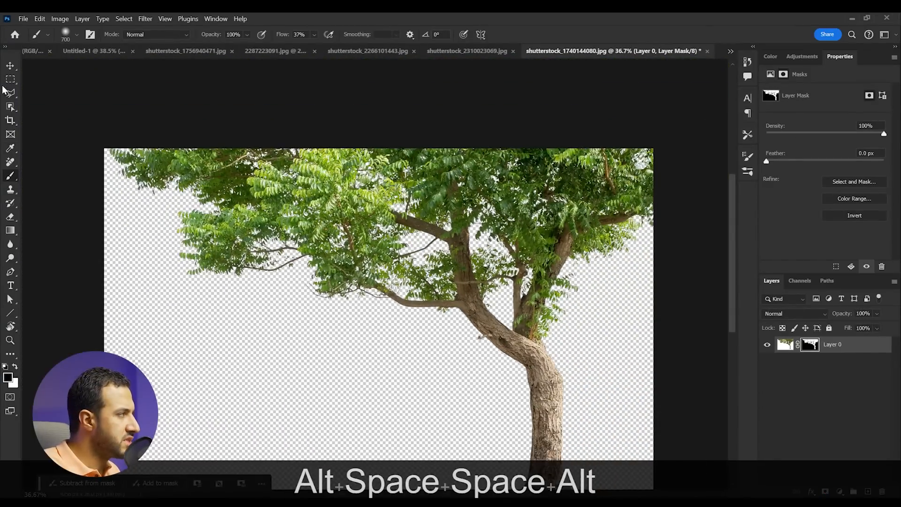
Step: Move the masked tree into the Untitled-1 composite, accept the depth difference, and place it over the divide between grey area and jungle
click(9, 67)
drag(582, 324, 103, 55)
drag(324, 321, 336, 330)
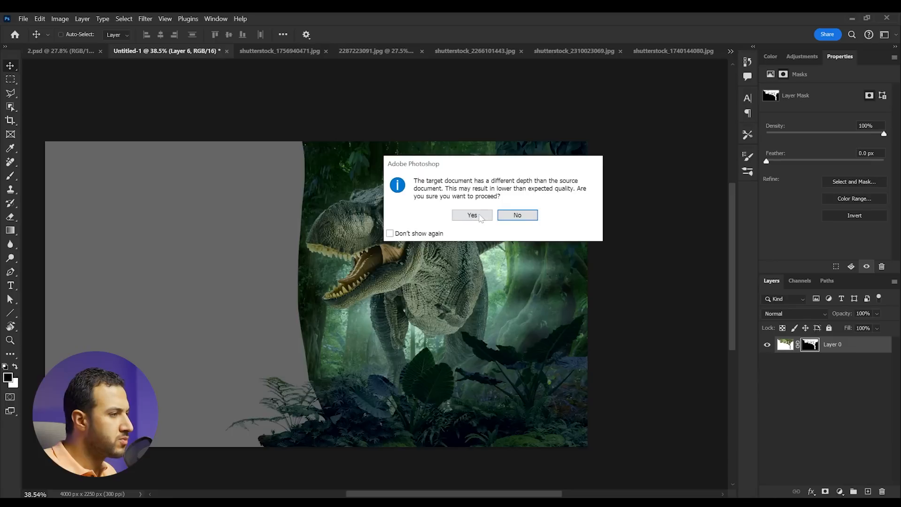
click(479, 217)
drag(386, 297, 258, 256)
Step: Group the tree layer as "tree transation" and place the group between the dinasor and bg groups
scroll(839, 421, down, 2)
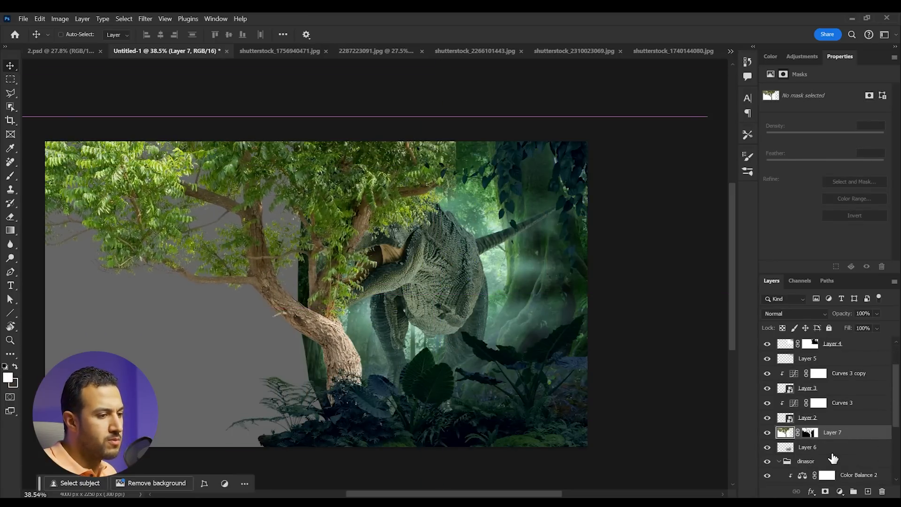
scroll(836, 450, down, 1)
click(779, 432)
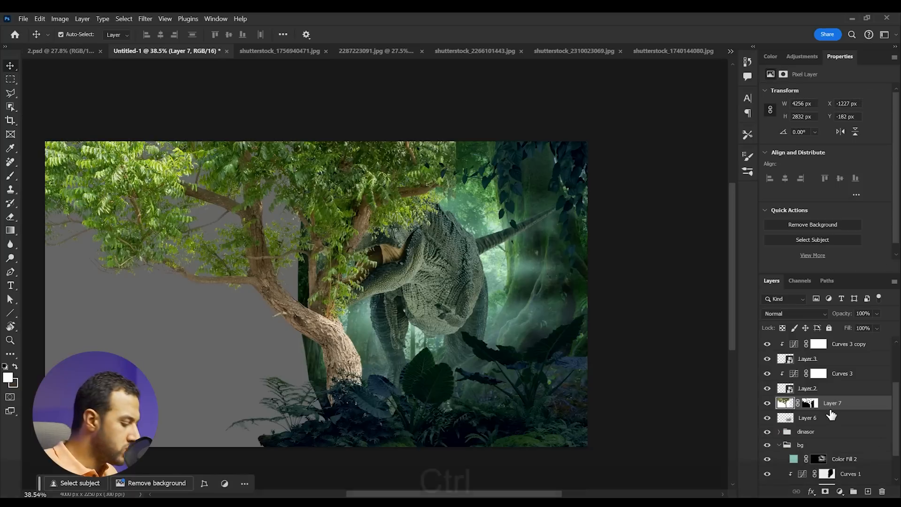
key(ctrl+g)
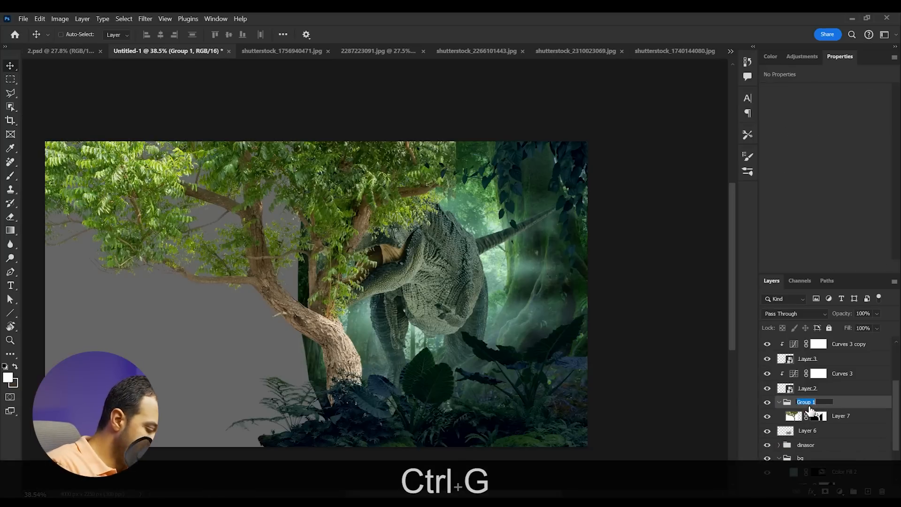
text(tree transation)
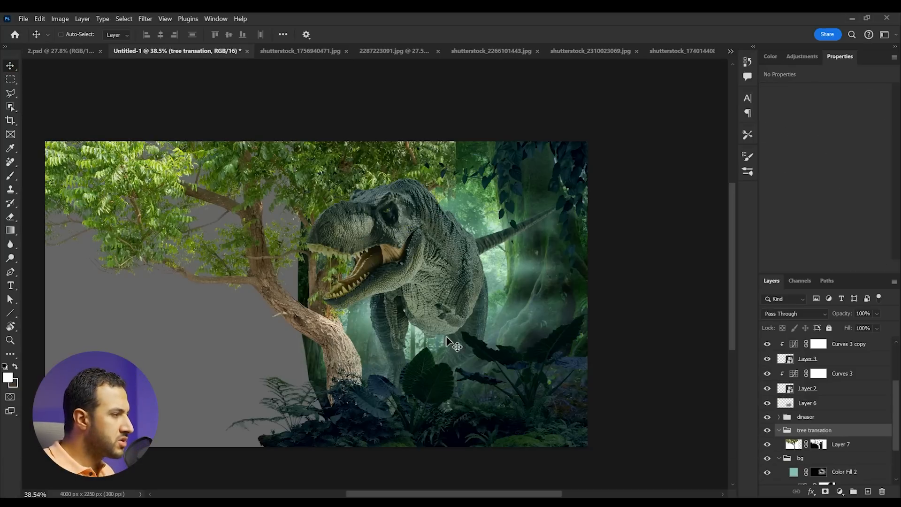
Step: Enlarge the tree to about 4847 by 3286 px and position its trunk behind the dinosaur's jaw
drag(456, 360, 438, 298)
key(ctrl+t)
drag(449, 267, 426, 256)
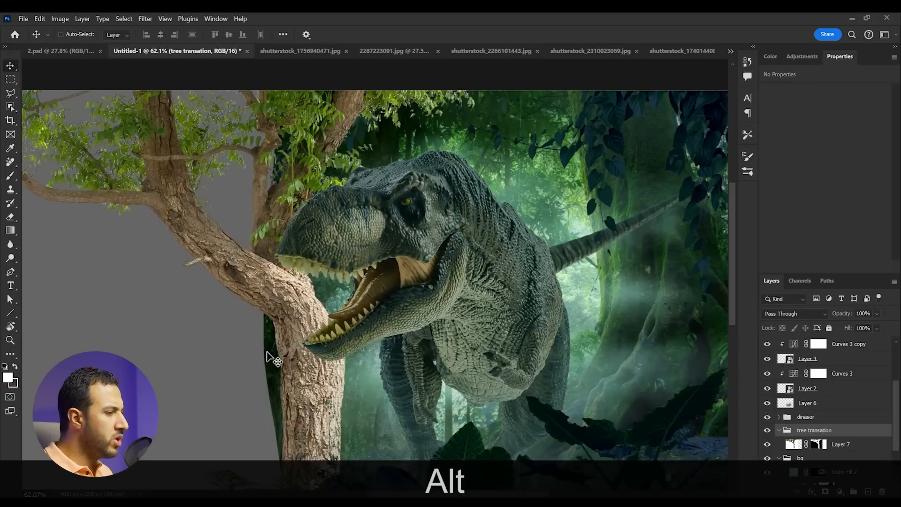
Step: Paint black on the jungle photo's layer mask with a hard round 700 px brush to hide the jungle strip left of the trunk
key(space)
drag(294, 351, 318, 296)
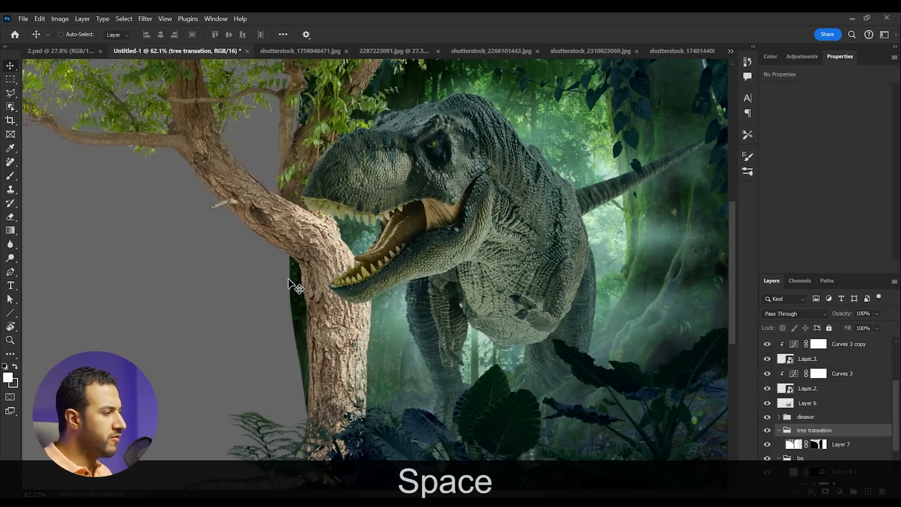
scroll(824, 415, down, 2)
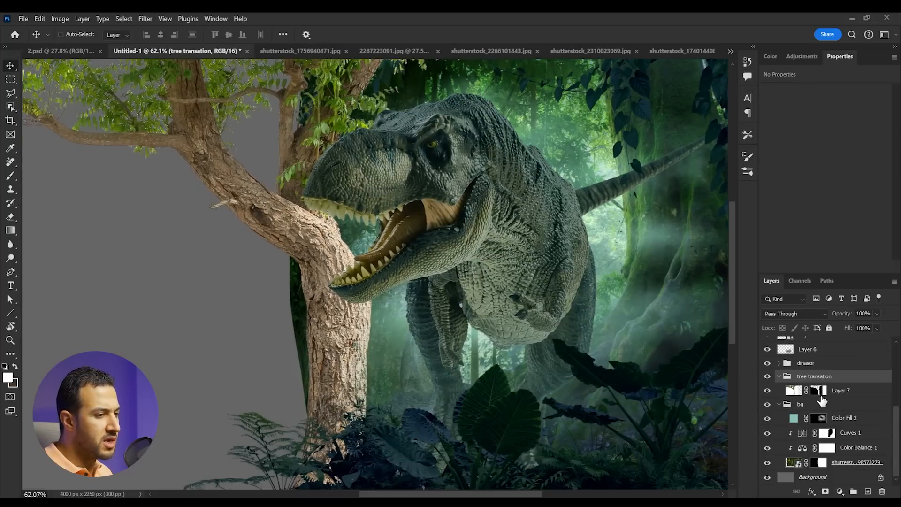
click(823, 464)
key(b)
right_click(247, 279)
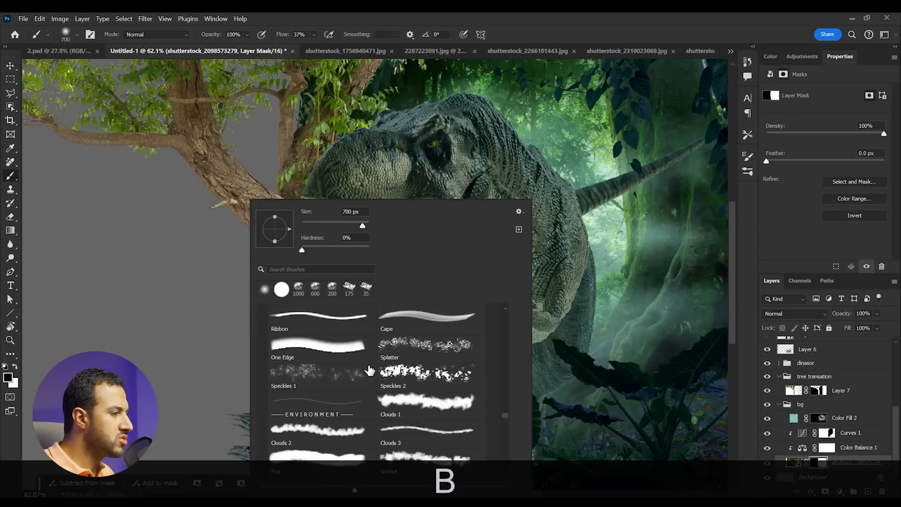
click(280, 290)
click(137, 242)
drag(238, 293, 236, 412)
Step: Mask out the remaining jungle between the tree's upper branches and along the trunk's outer edge
key(space)
drag(233, 185, 202, 452)
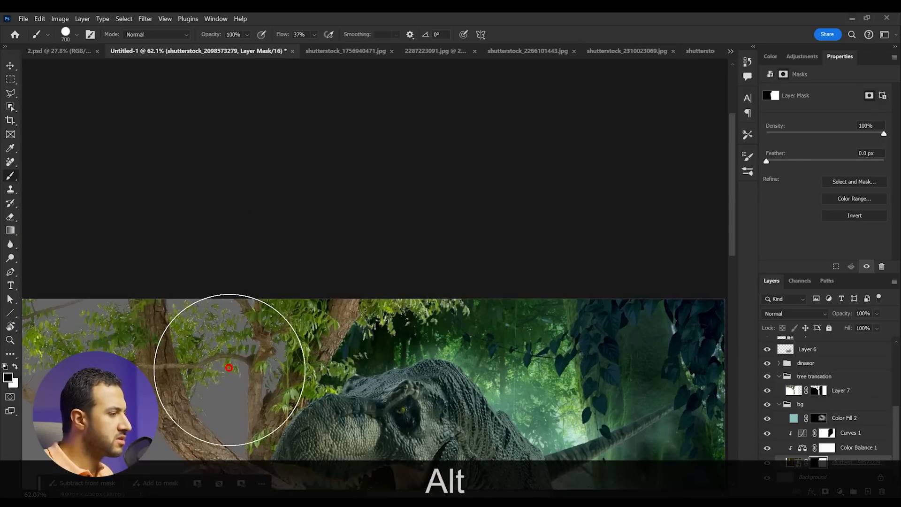
scroll(244, 379, down, 3)
scroll(244, 379, down, 1)
key(space)
drag(323, 297, 416, 62)
drag(371, 155, 345, 219)
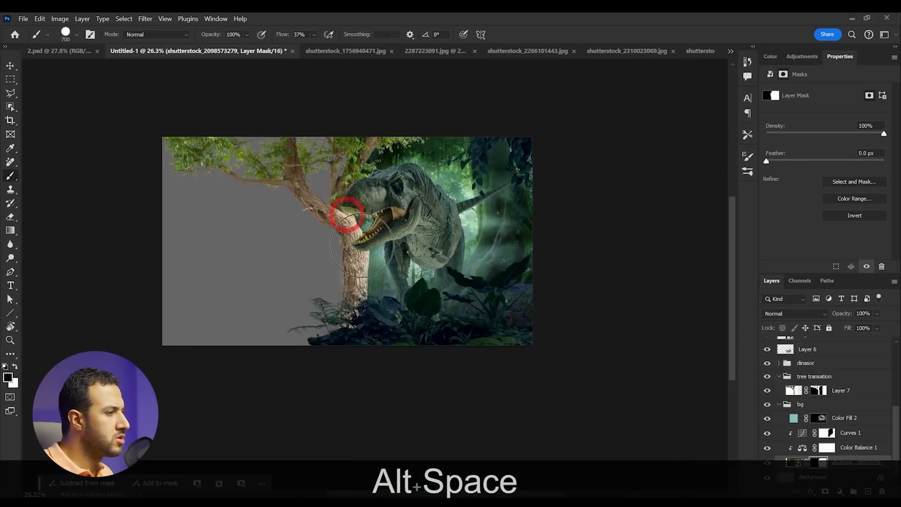
scroll(369, 258, up, 2)
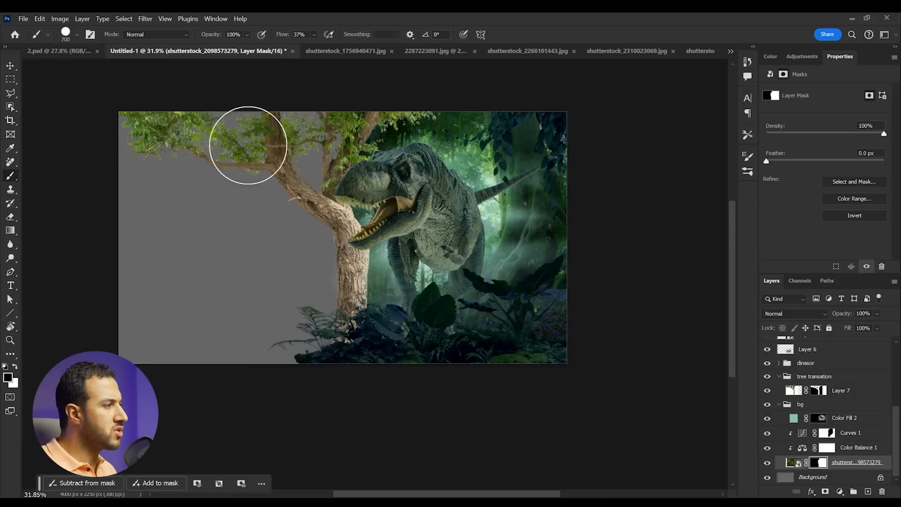
scroll(255, 153, up, 2)
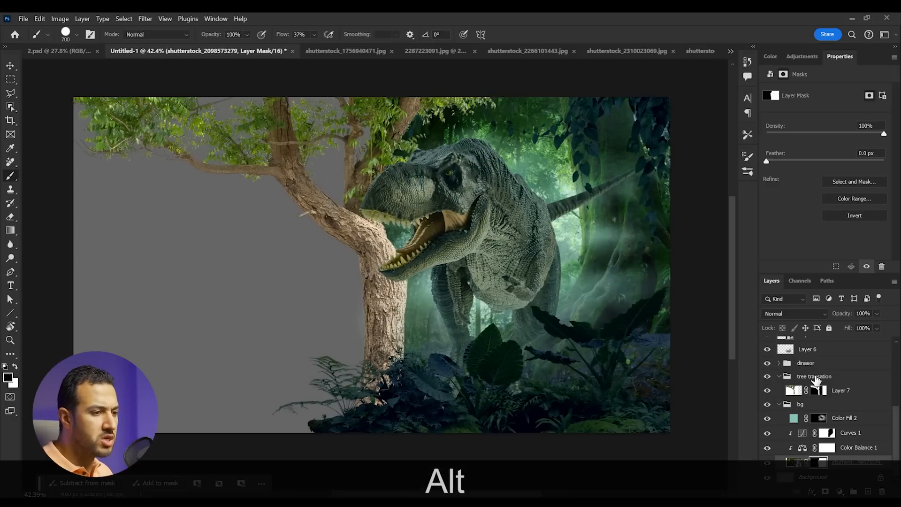
Step: Darken the tree with a clipped Curves adjustment by lowering the white point's output to 116
click(840, 397)
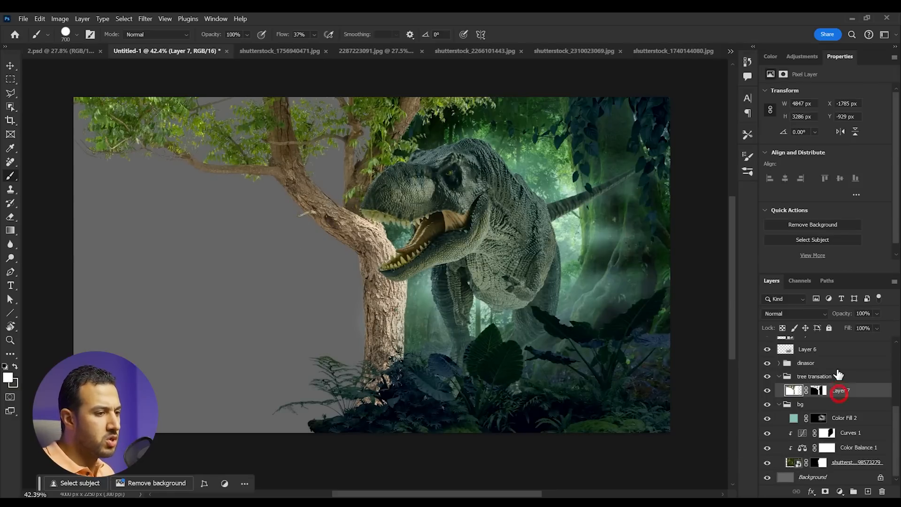
click(802, 57)
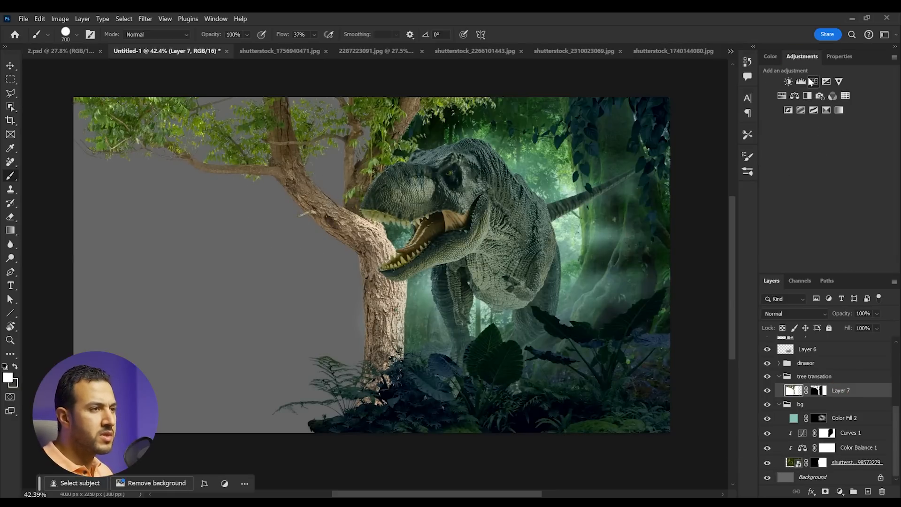
click(815, 81)
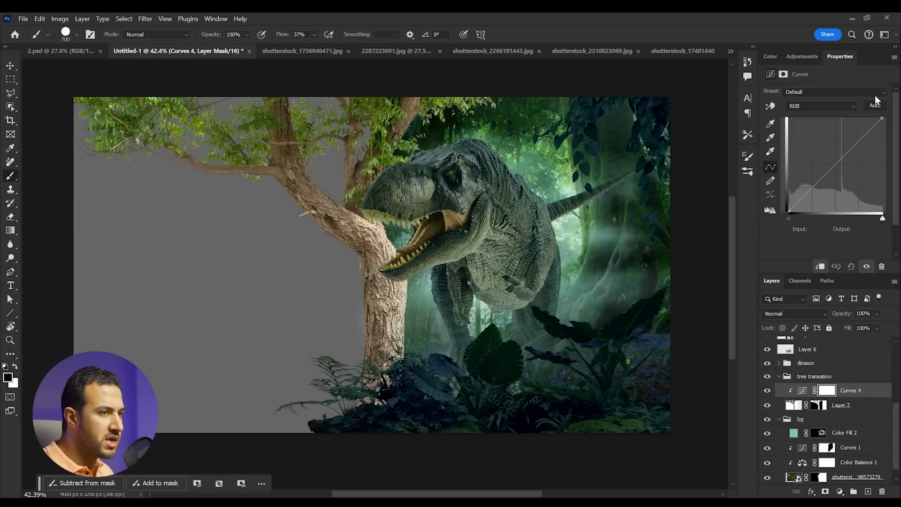
drag(884, 119, 897, 170)
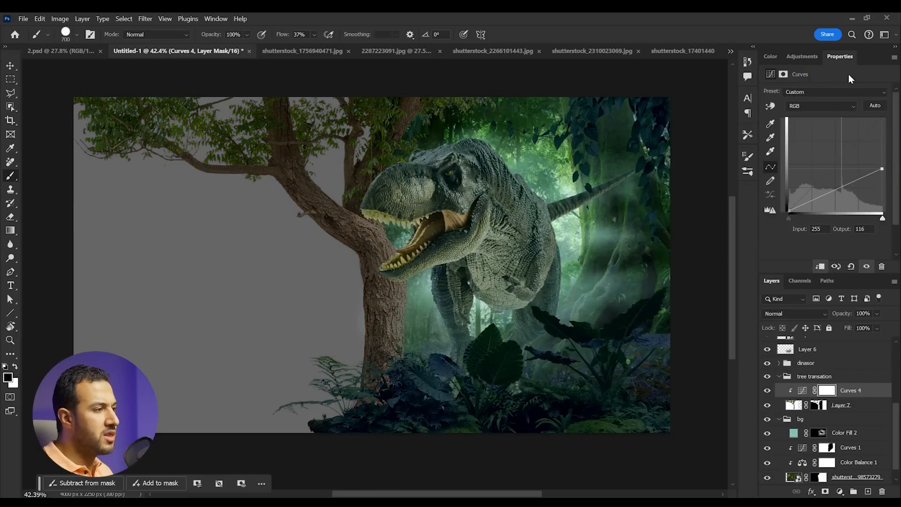
Step: Add a clipped Color Balance adjustment above the tree's Curves, setting midtones Cyan/Red to -35 and shifting Yellow/Blue toward blue
click(803, 57)
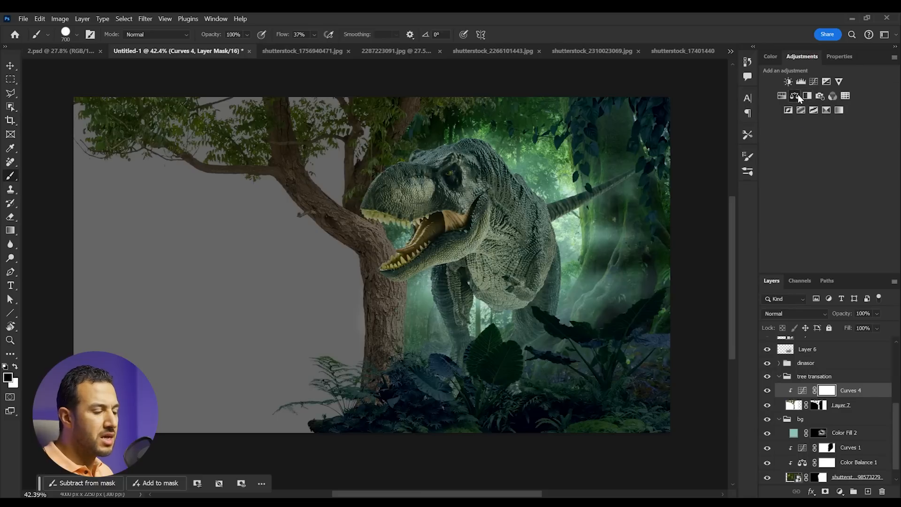
click(798, 97)
alt+click(854, 397)
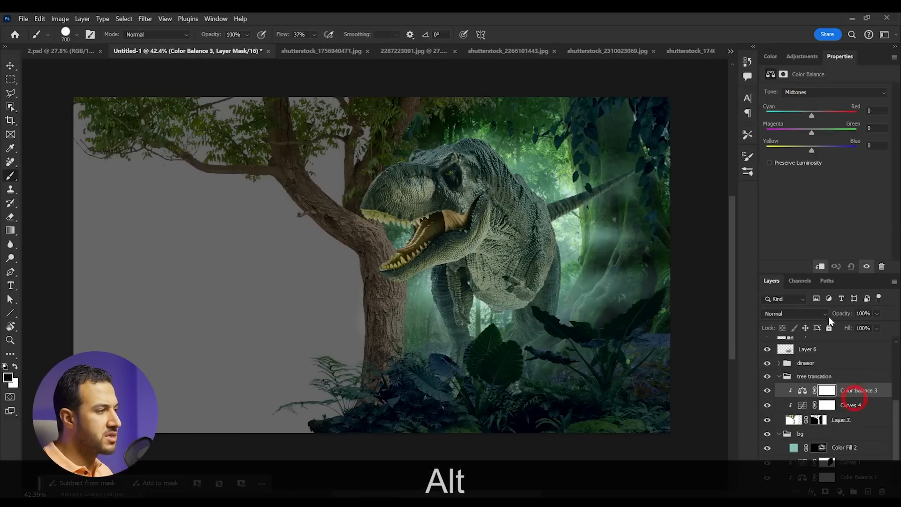
drag(811, 115, 796, 115)
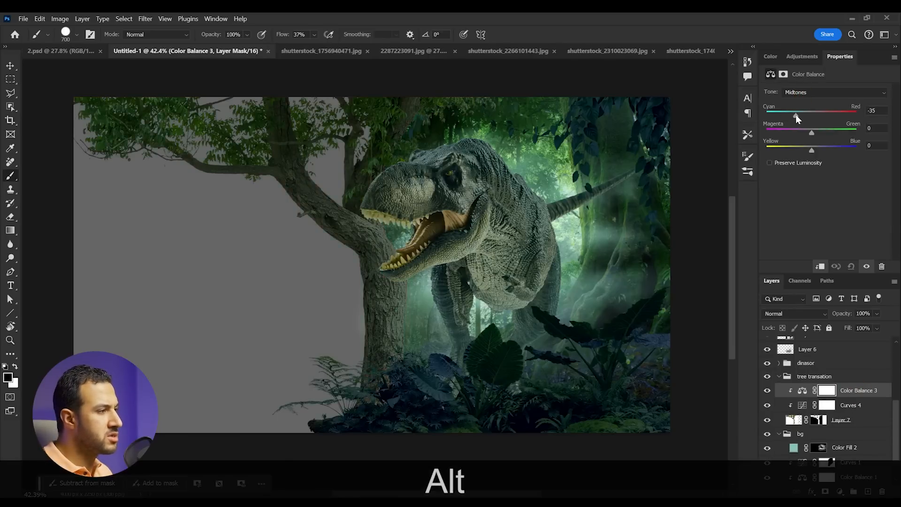
drag(819, 151, 817, 151)
Step: In the tree's Color Balance shadows, set Cyan/Red to about -16 and shift Yellow/Blue toward blue
click(797, 93)
click(798, 103)
drag(809, 115, 791, 114)
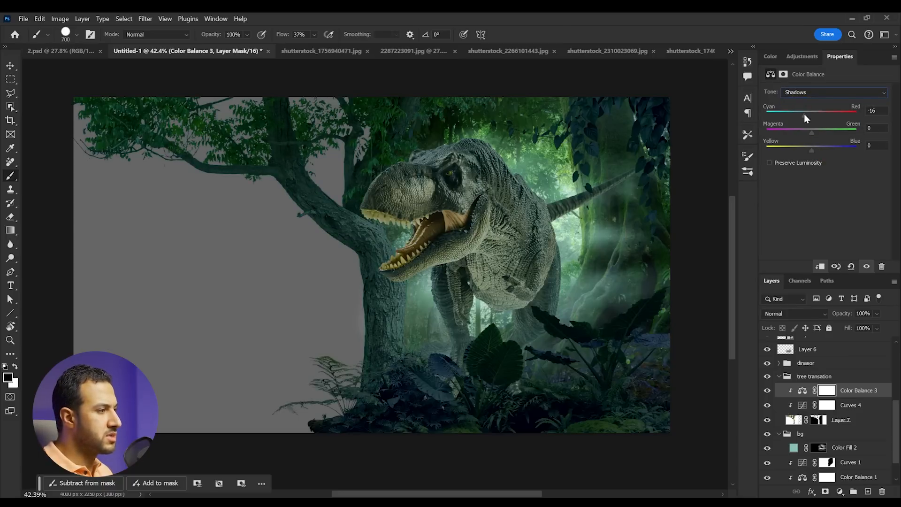
drag(811, 148, 818, 150)
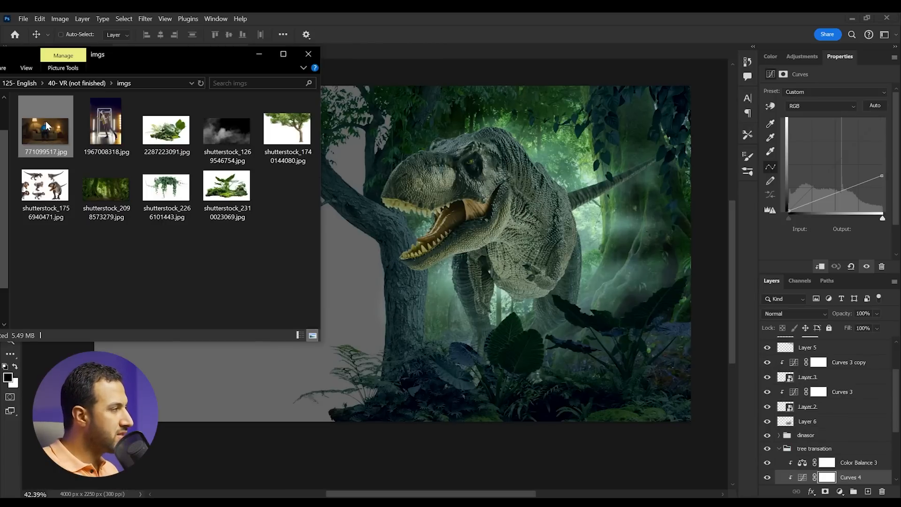
Step: Open 771099517.jpg as its own document and extend its canvas upward and to the right to about 5294 × 3910 px with the Crop tool
drag(56, 127, 392, 50)
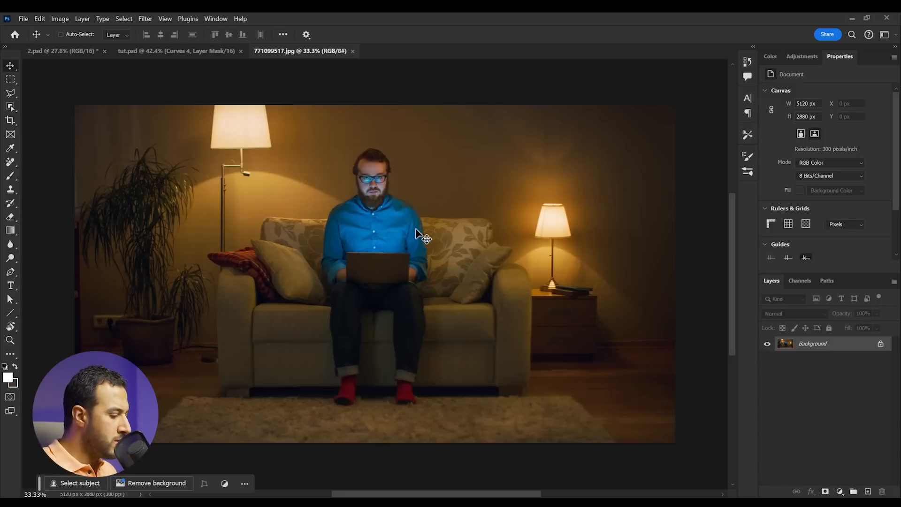
key(c)
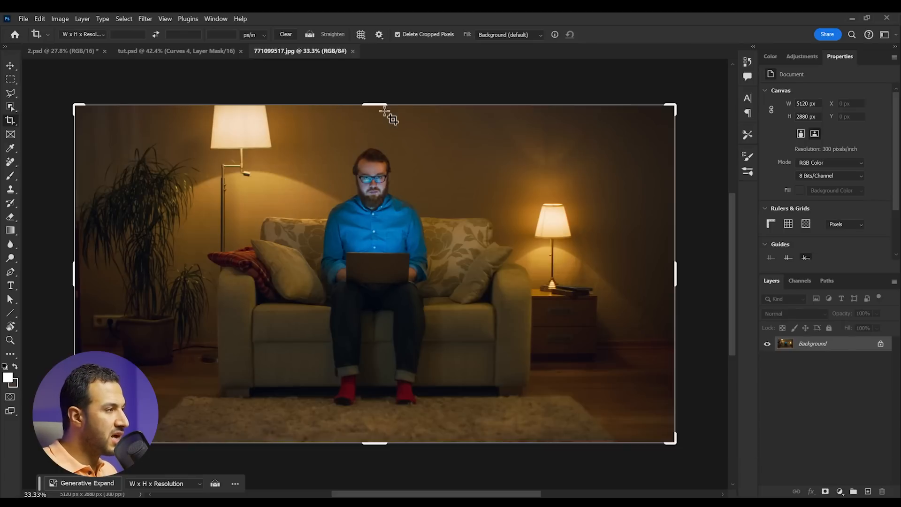
scroll(413, 193, down, 1)
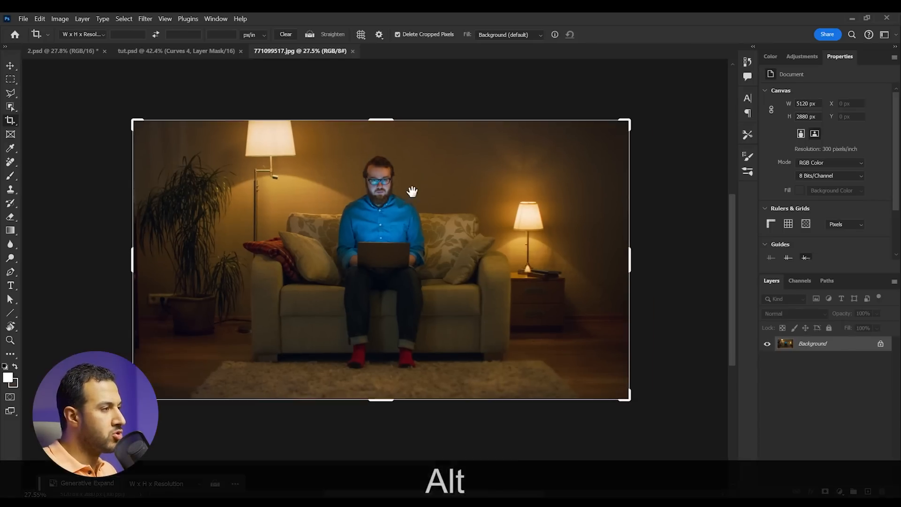
drag(413, 191, 385, 227)
drag(365, 163, 365, 111)
drag(603, 301, 613, 301)
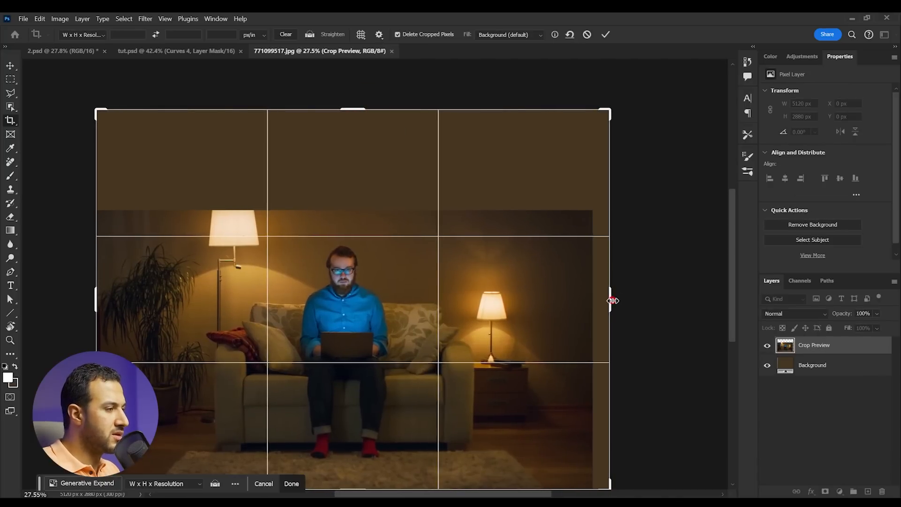
key(Return)
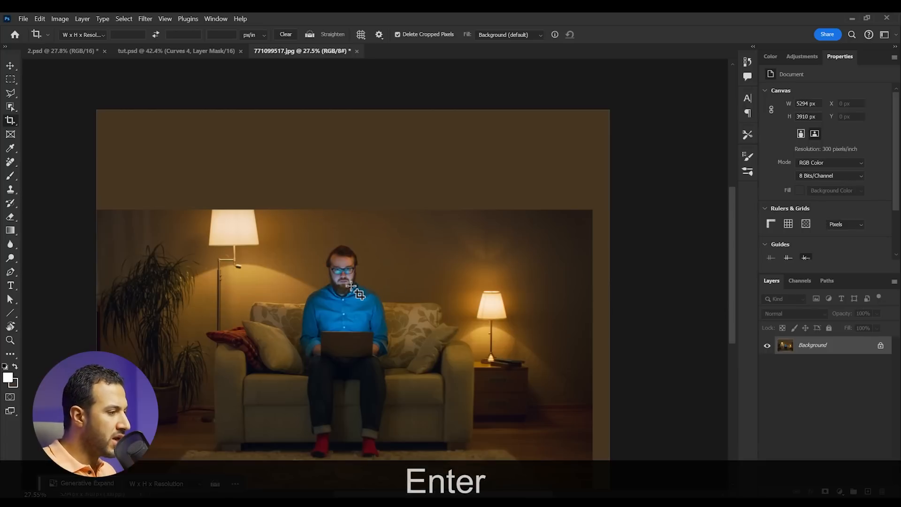
Step: Select the man on the sofa with a rectangular marquee running from above his head to below his feet
click(11, 80)
drag(393, 464, 295, 241)
key(space)
scroll(360, 338, up, 1)
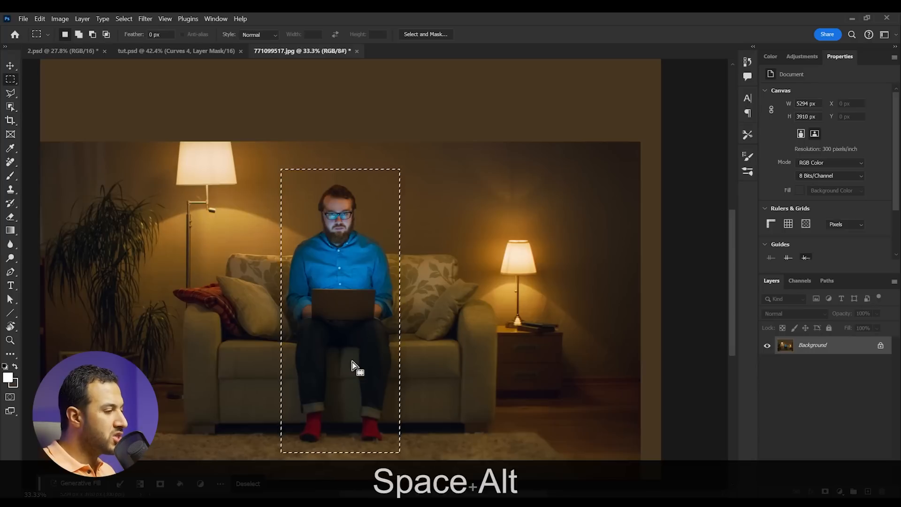
drag(342, 413, 353, 380)
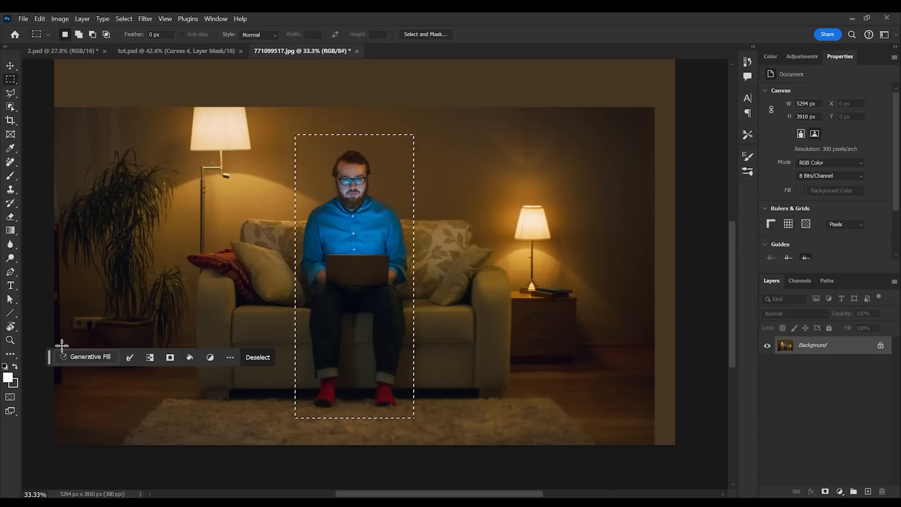
Step: Run Generative Fill on the selected man with the prompt "remove man"
click(219, 20)
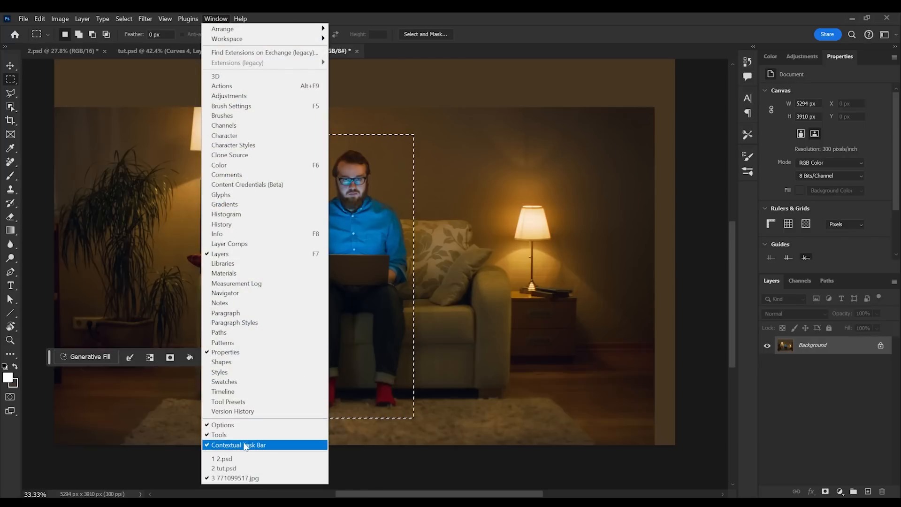
click(94, 360)
click(105, 358)
text(remove)
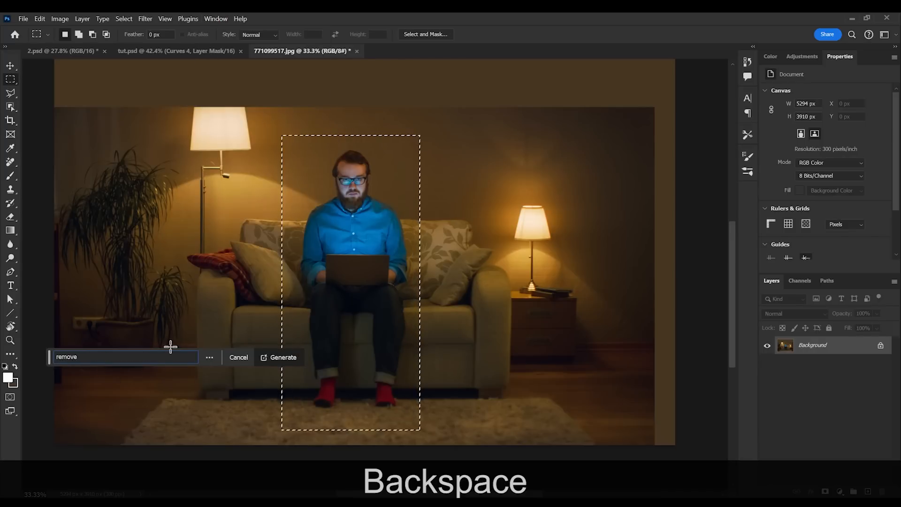
text( man)
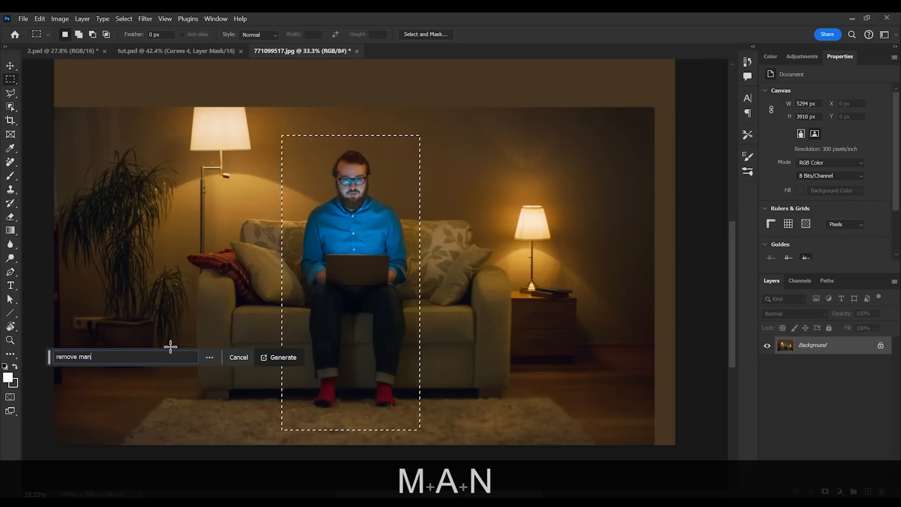
click(281, 357)
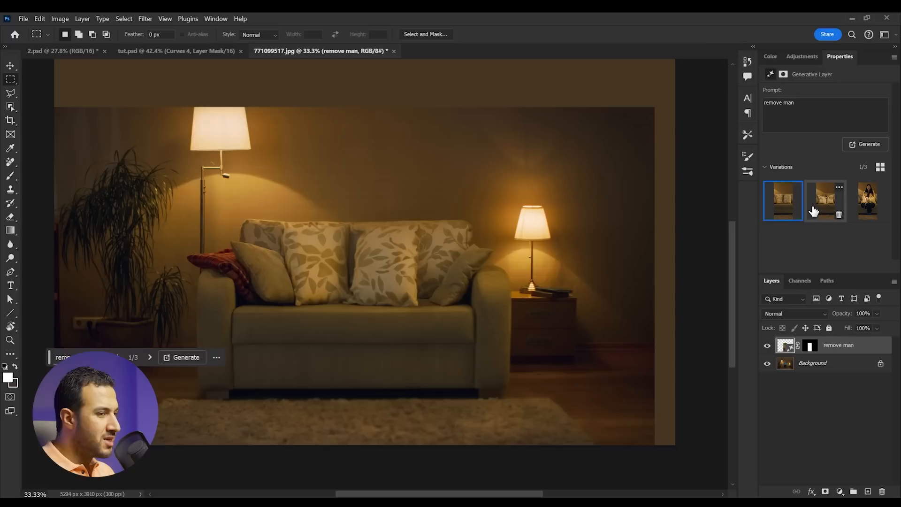
Step: Compare the second empty-sofa variation, keep the first one, and move the contextual task bar clear of the photo
click(810, 206)
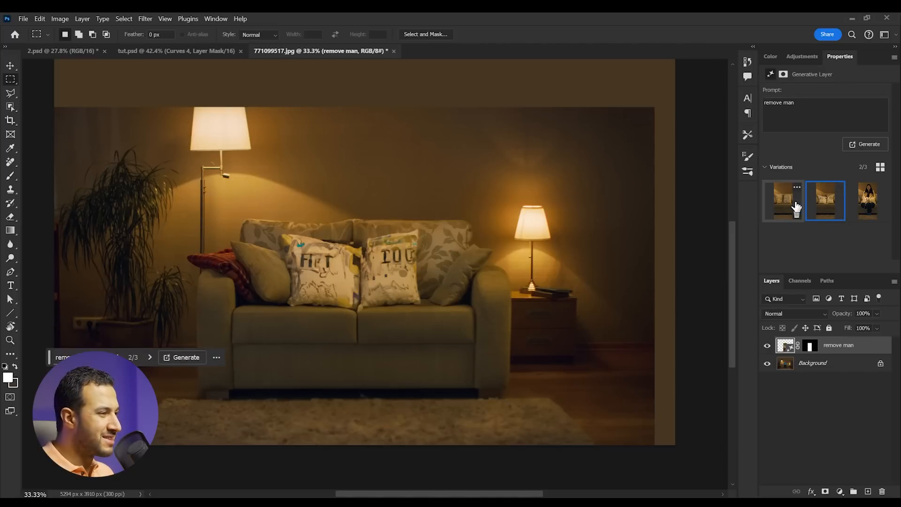
click(783, 206)
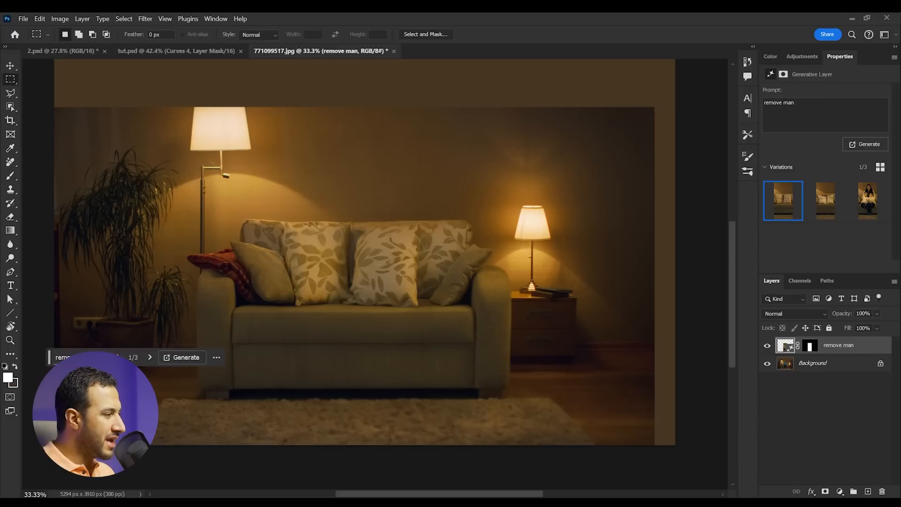
drag(50, 358, 22, 487)
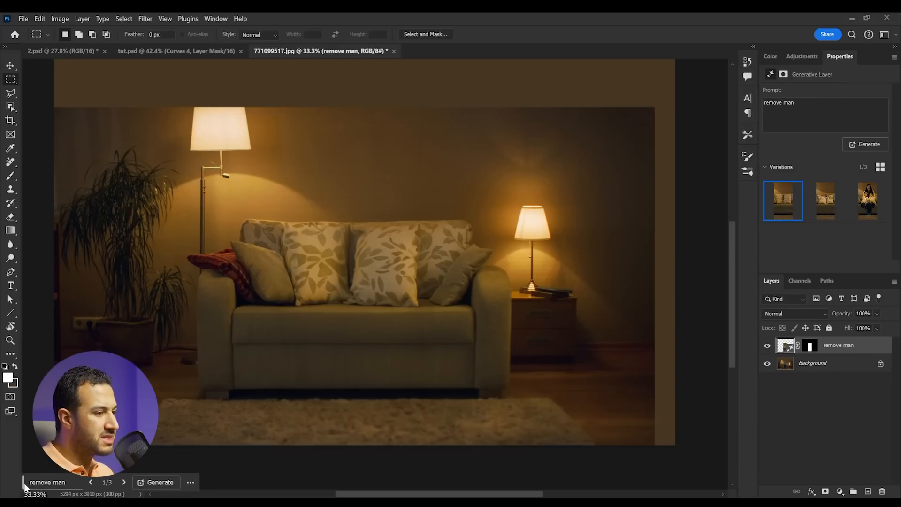
Step: Select the blank canvas strips above and to the right of the photo, slightly overlapping the image edges, with combined rectangular marquees
key(space)
drag(460, 124, 449, 145)
alt+click(388, 155)
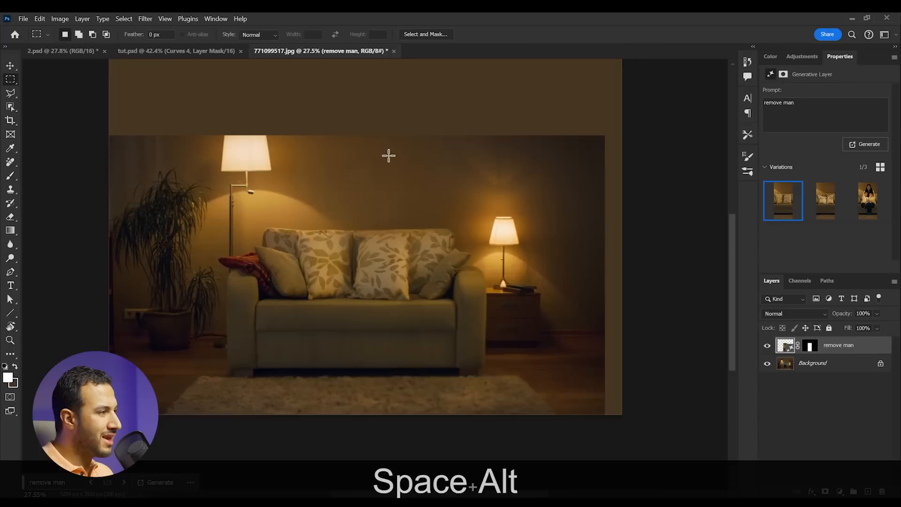
key(space)
drag(657, 447, 602, 93)
key(shift)
key(shift)
drag(671, 229, 55, 76)
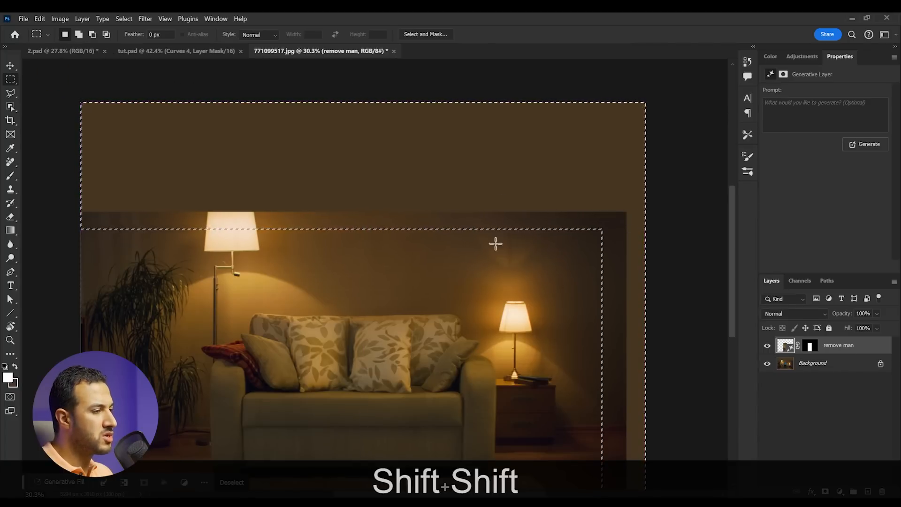
Step: Fill the selected blank strips using Generative Fill without a prompt, compare the variations and keep the second one
click(72, 475)
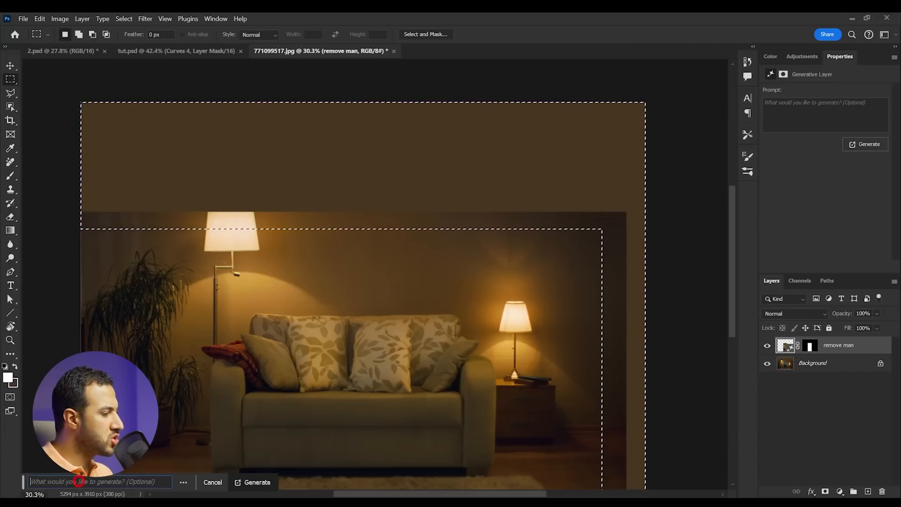
click(255, 482)
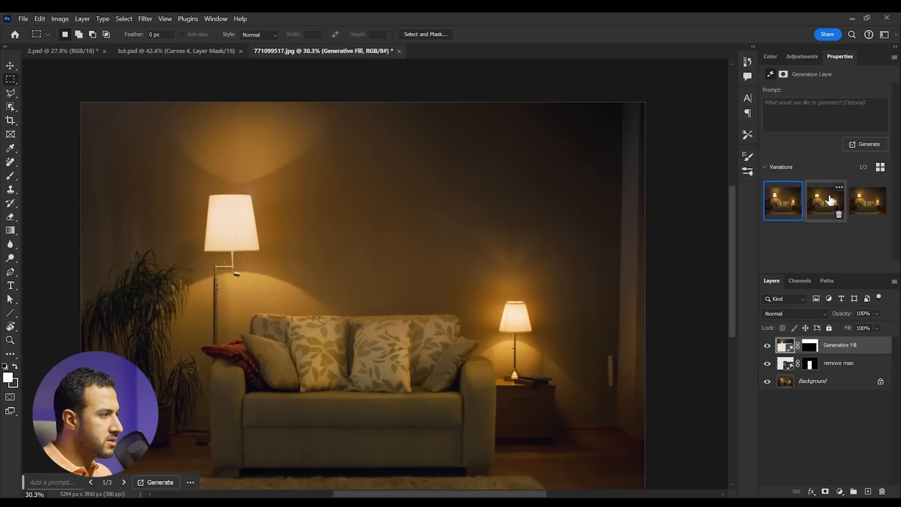
click(832, 199)
click(871, 209)
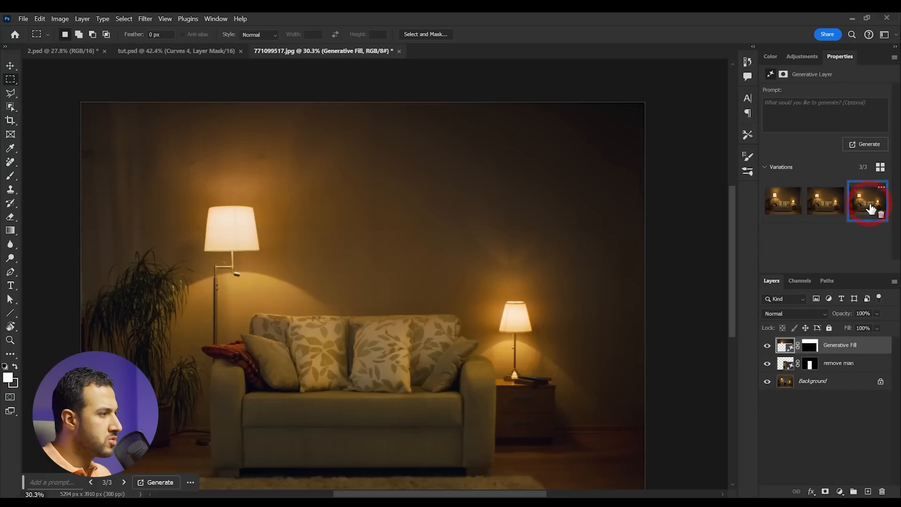
click(783, 201)
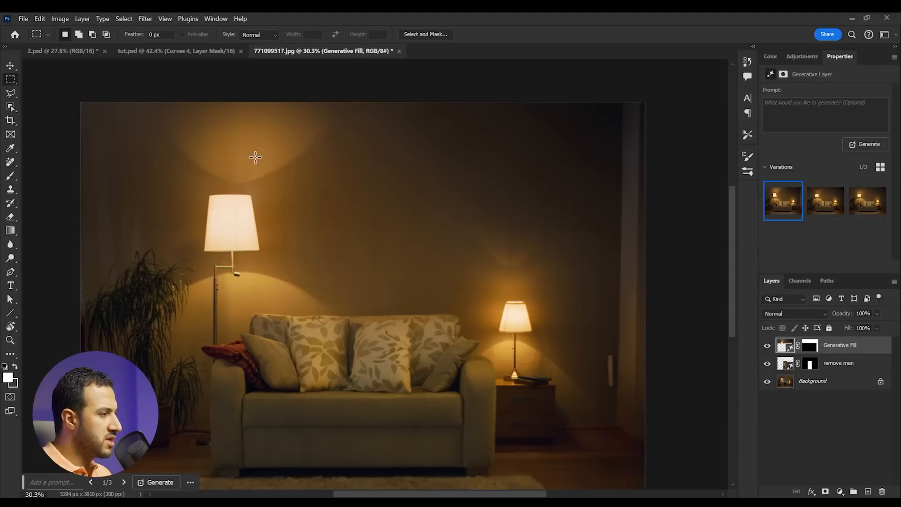
click(826, 201)
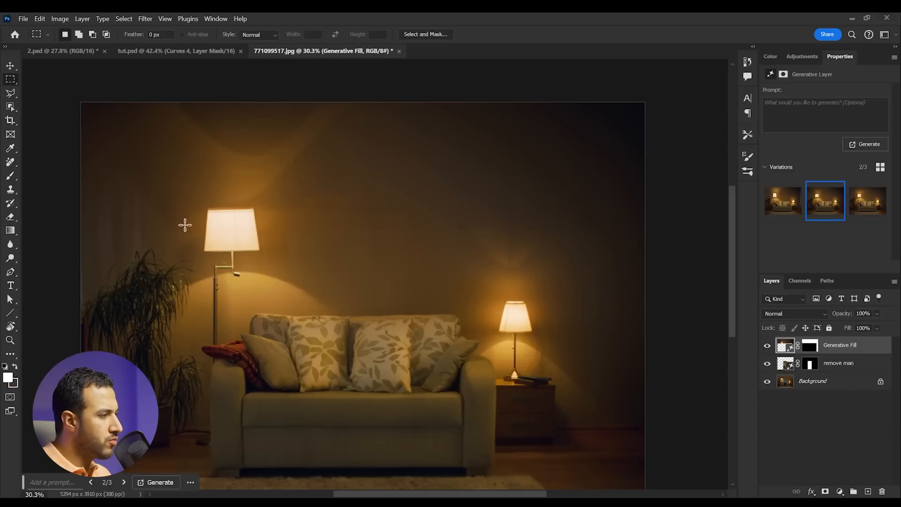
Step: Select the small table lamp above the nightstand with a rectangular marquee, extended by a polygonal lasso around its glow on the wall
scroll(556, 368, up, 5)
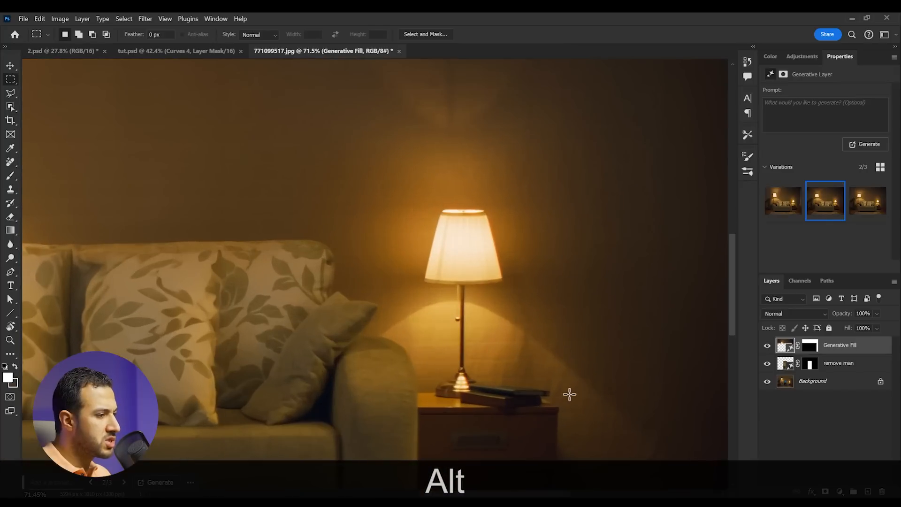
drag(569, 399, 417, 194)
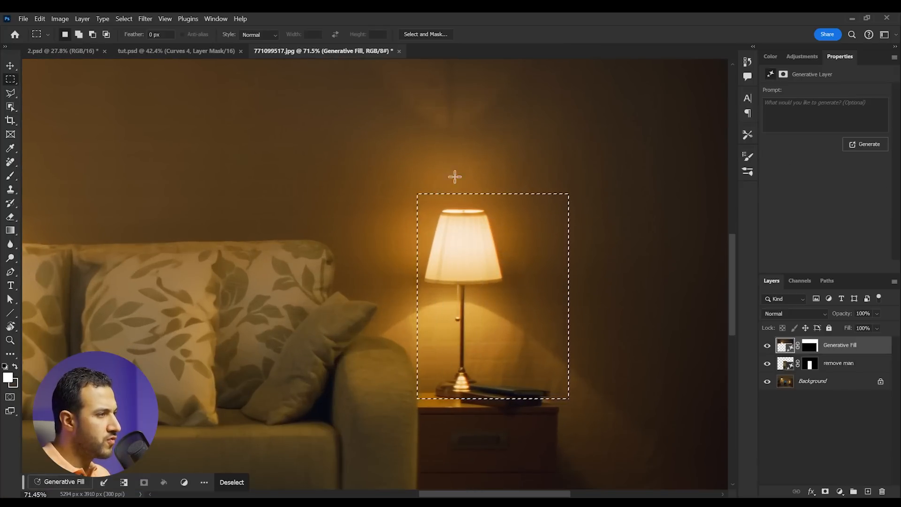
click(10, 93)
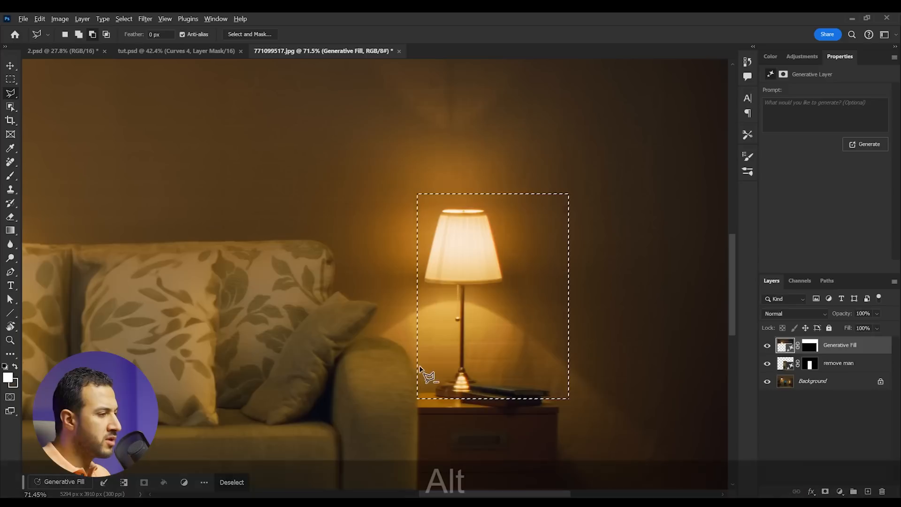
alt+shift+click(416, 358)
alt+shift+click(377, 323)
alt+shift+click(368, 215)
alt+shift+click(418, 63)
alt+shift+click(634, 76)
drag(633, 188, 622, 304)
key(BackSpace)
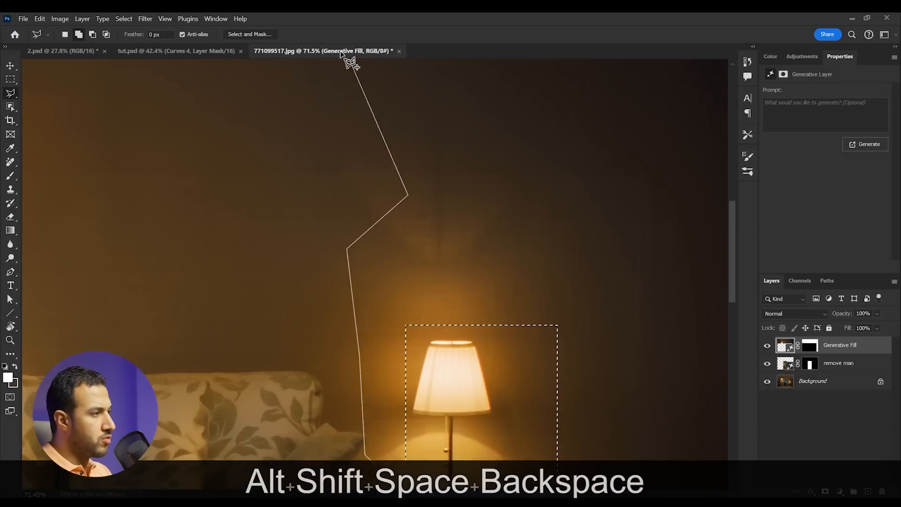
key(BackSpace)
click(333, 172)
click(460, 146)
click(664, 217)
drag(642, 285, 560, 123)
click(601, 239)
click(588, 366)
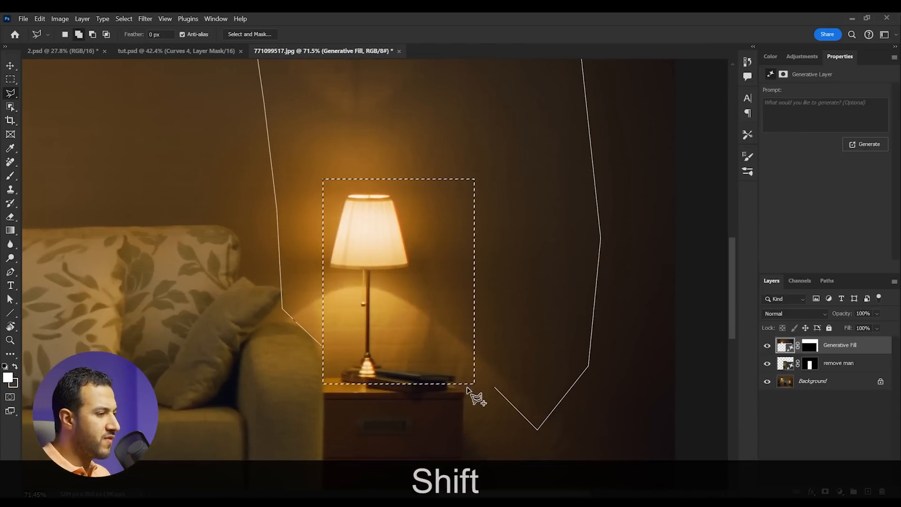
double_click(340, 373)
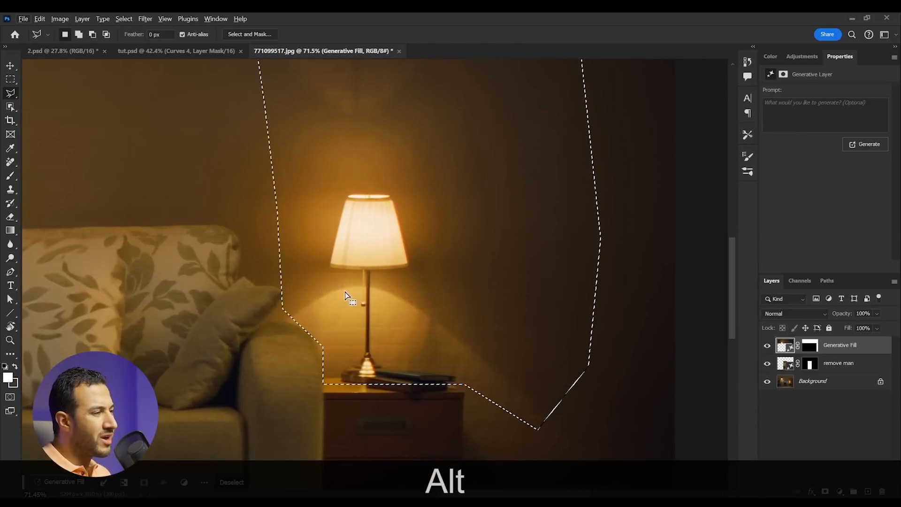
scroll(348, 267, down, 5)
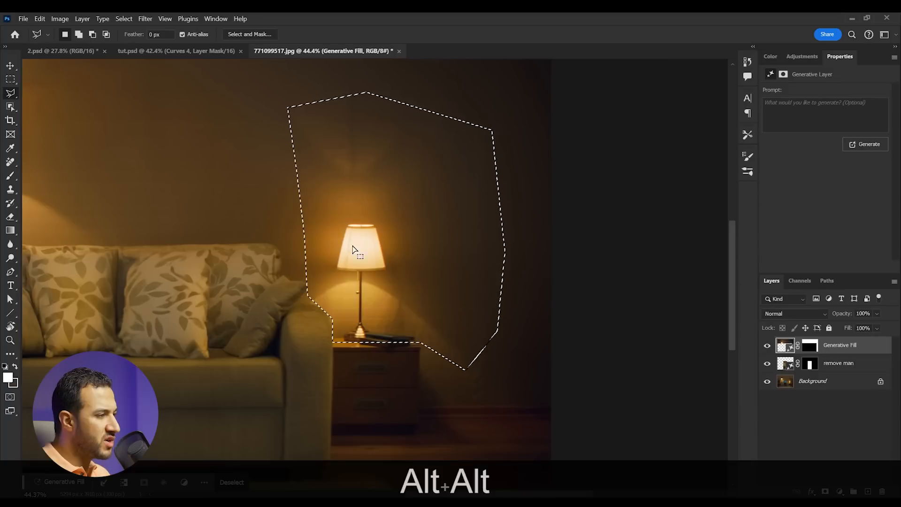
drag(359, 252, 541, 288)
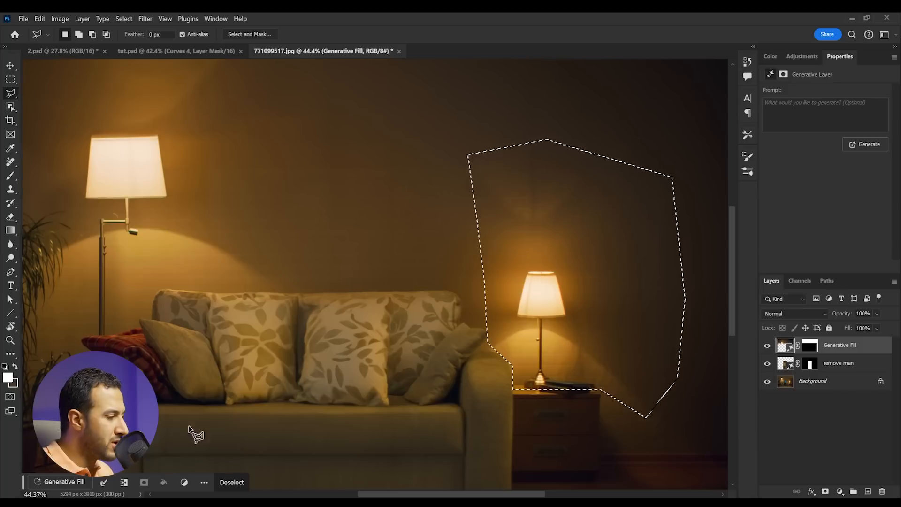
Step: Run Generative Fill on the table lamp selection without a prompt and inspect the generated lampshade up close
click(56, 481)
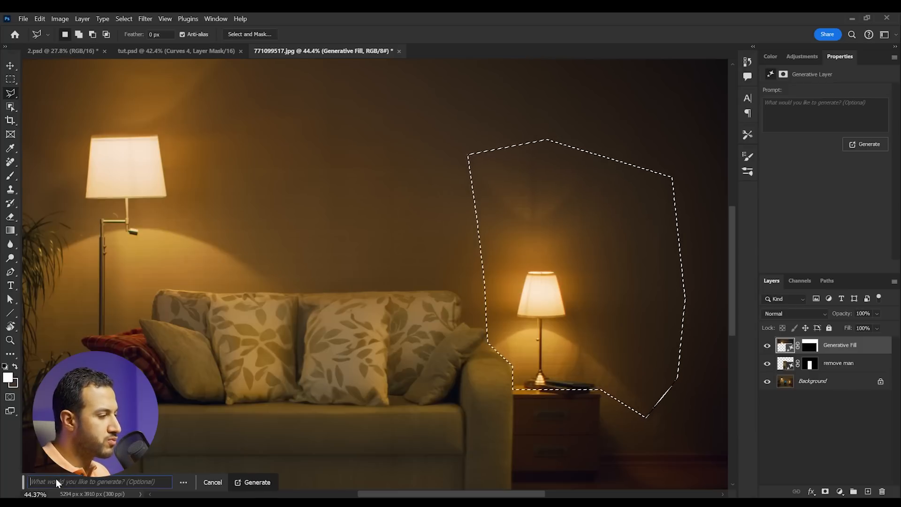
click(256, 482)
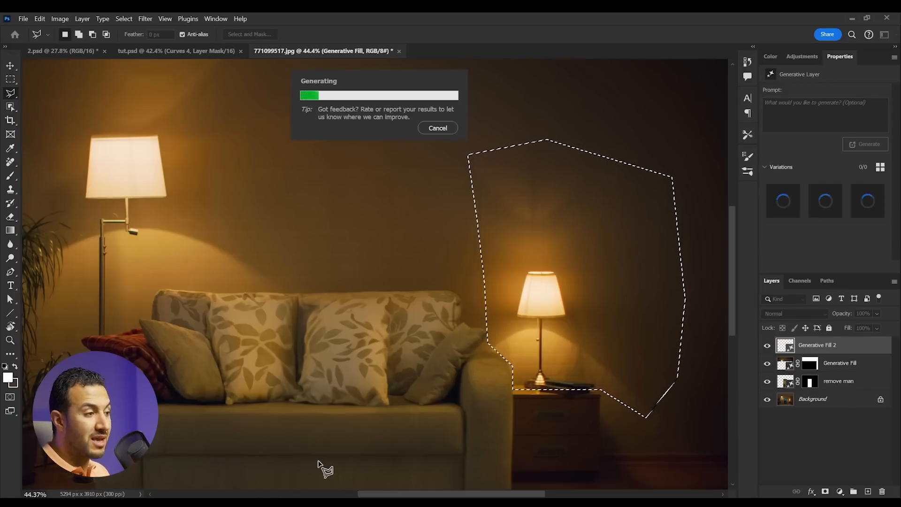
scroll(553, 247, up, 3)
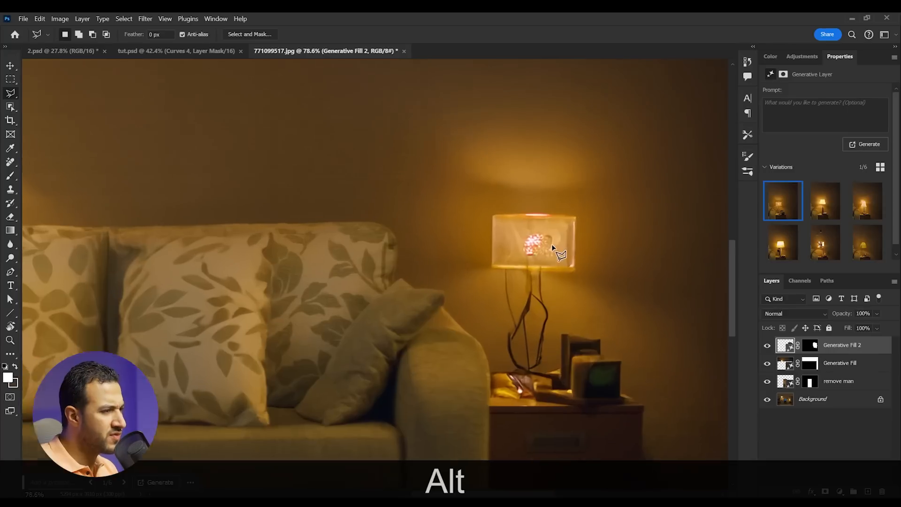
scroll(552, 247, up, 2)
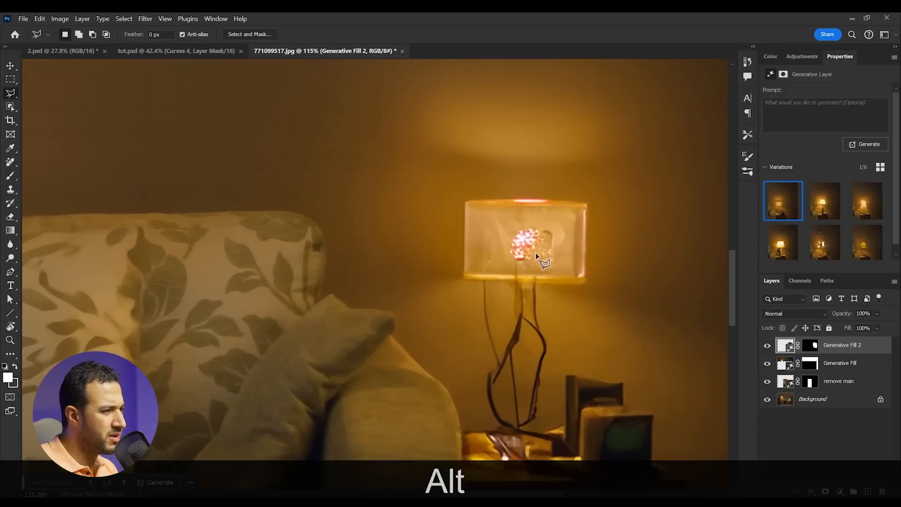
scroll(497, 253, up, 2)
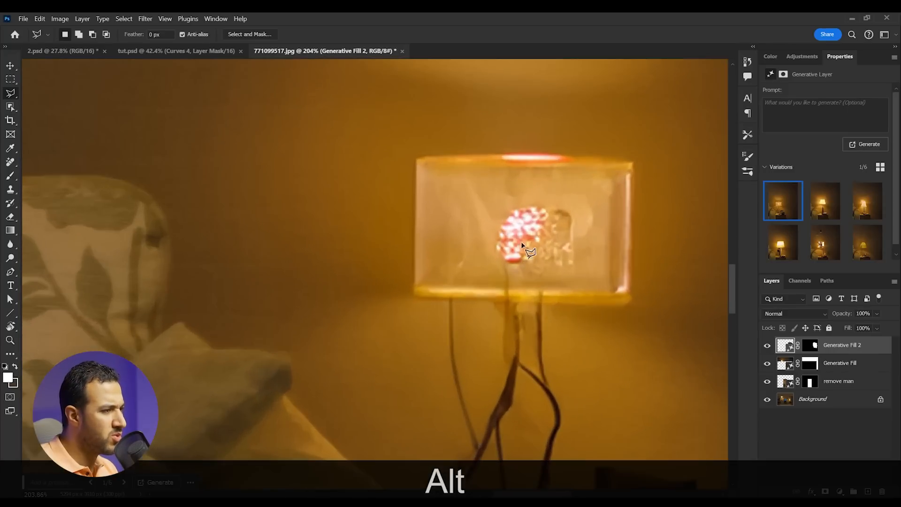
scroll(537, 224, up, 1)
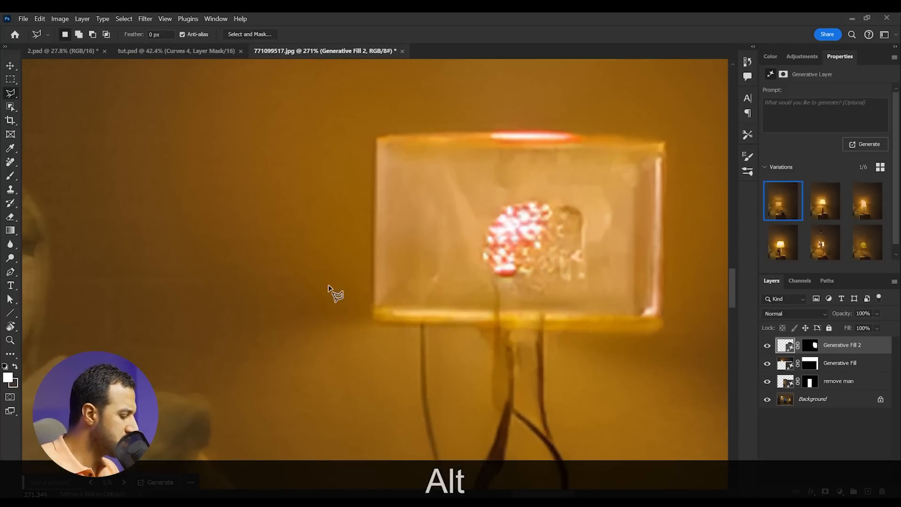
Step: Rasterize the Generative Fill 2 smart object for direct retouching
key(s)
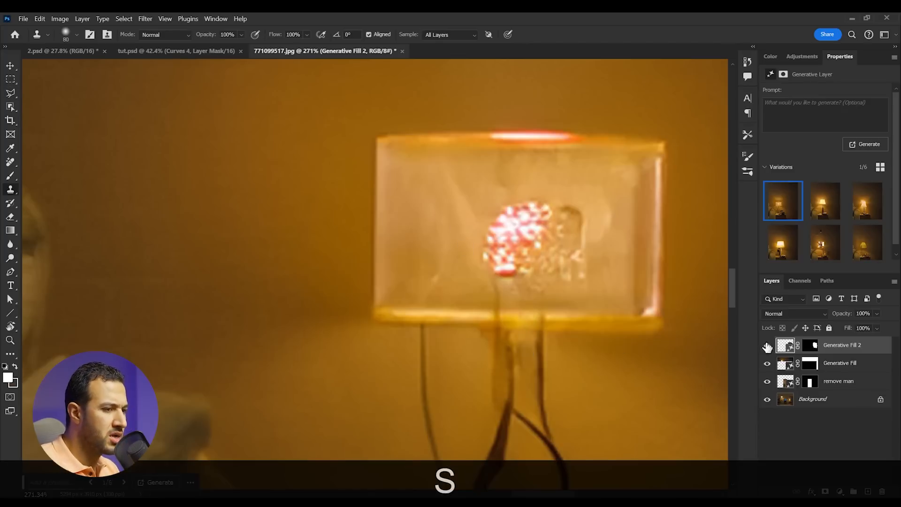
key(e)
click(440, 217)
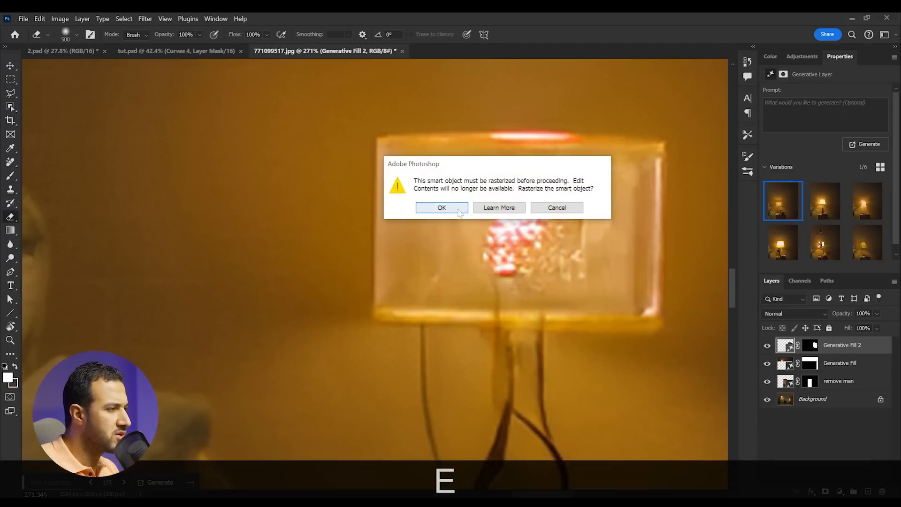
click(443, 208)
Step: Clone clean texture over the pink sparkle inside the lampshade and the red glare on its upper rim with a small brush
key(s)
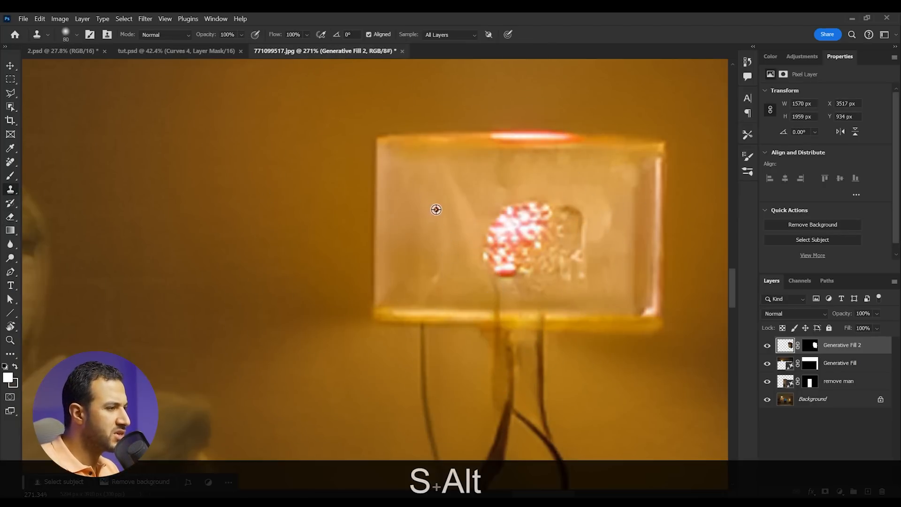
key(bracketleft)
key(bracketleft)
key(bracketleft)
key(bracketleft)
key(bracketleft)
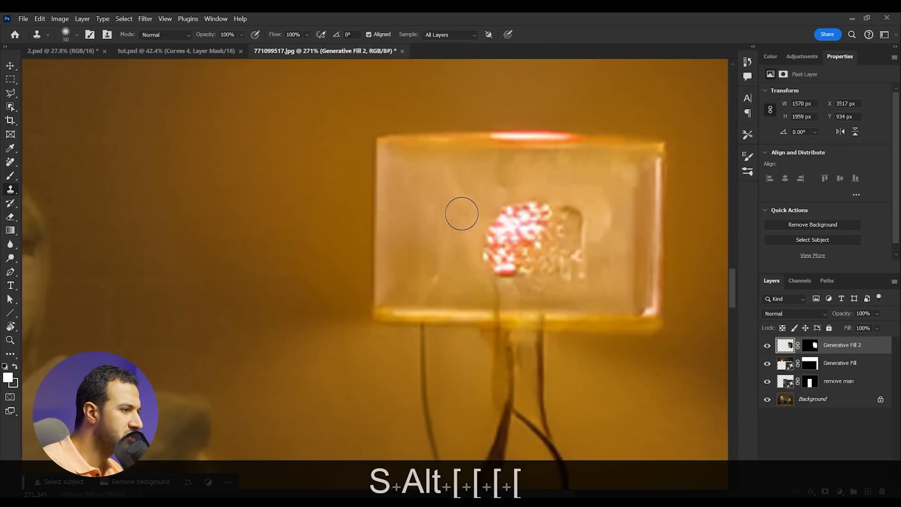
mouse_move(490, 242)
mouse_down()
mouse_move(503, 235)
mouse_move(503, 258)
mouse_move(529, 217)
mouse_move(530, 260)
mouse_move(547, 261)
mouse_move(536, 262)
mouse_move(528, 212)
mouse_up()
key(alt)
alt+click(445, 136)
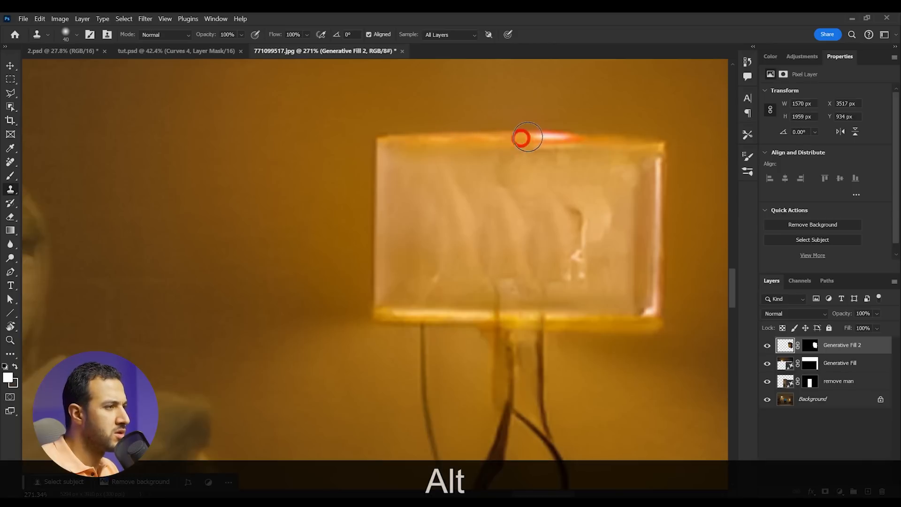
Step: Clone over the remaining curved mark and bright specks in the right part of the lampshade
scroll(568, 137, down, 5)
scroll(611, 200, up, 3)
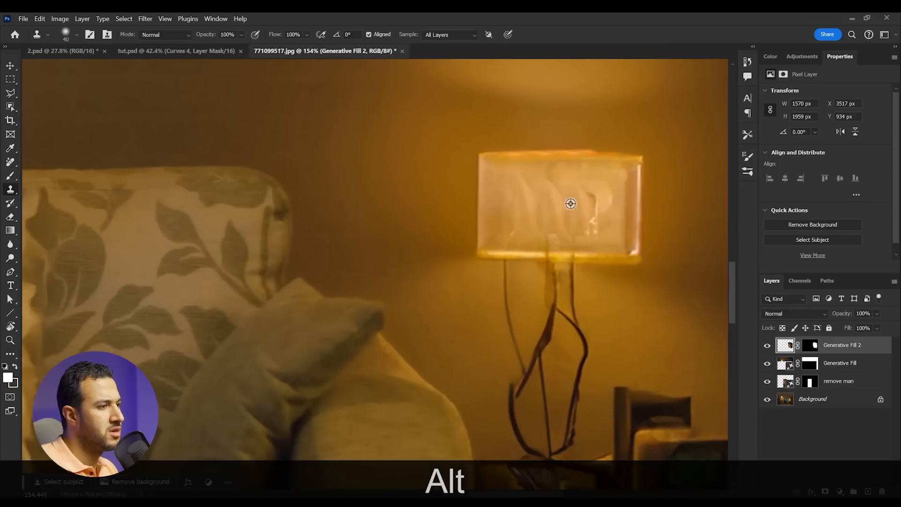
alt+click(590, 181)
alt+click(593, 213)
drag(598, 195, 584, 226)
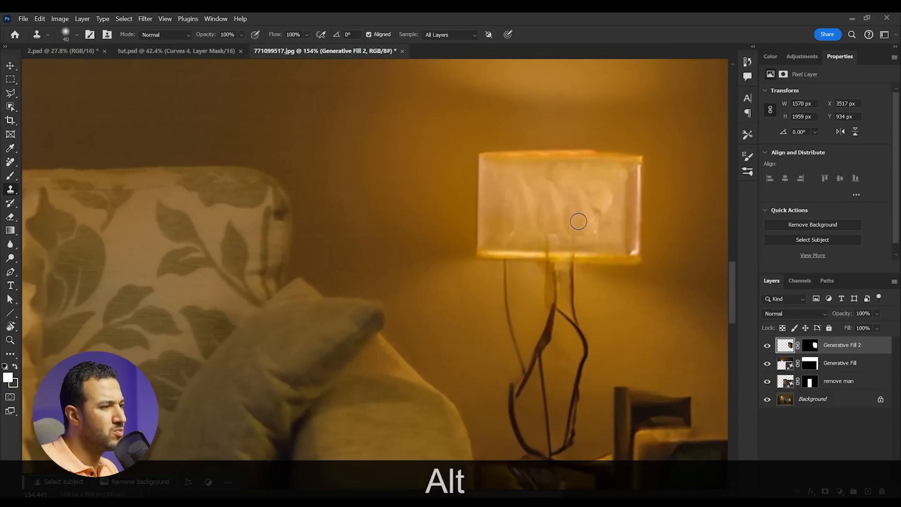
Step: Compare the room with and without the Generative Fill 2 layer by toggling its visibility
click(766, 346)
scroll(461, 325, down, 5)
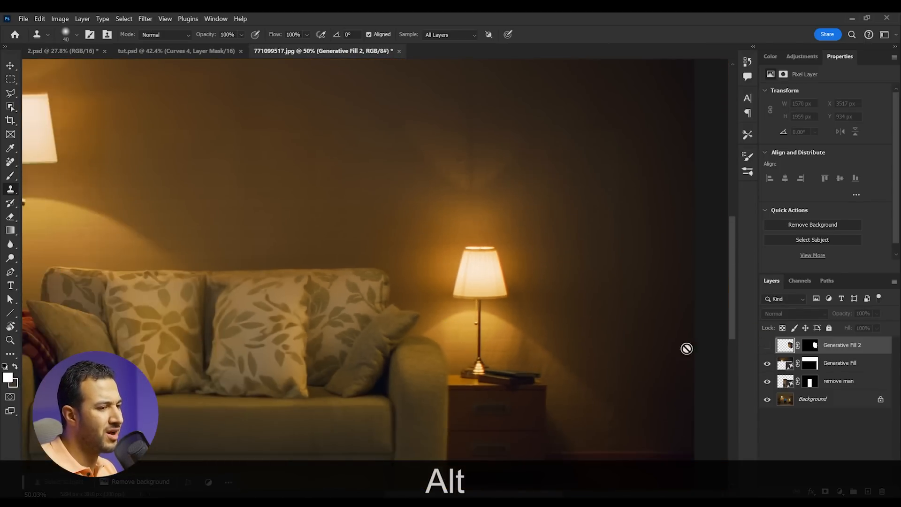
click(767, 347)
drag(462, 323, 427, 325)
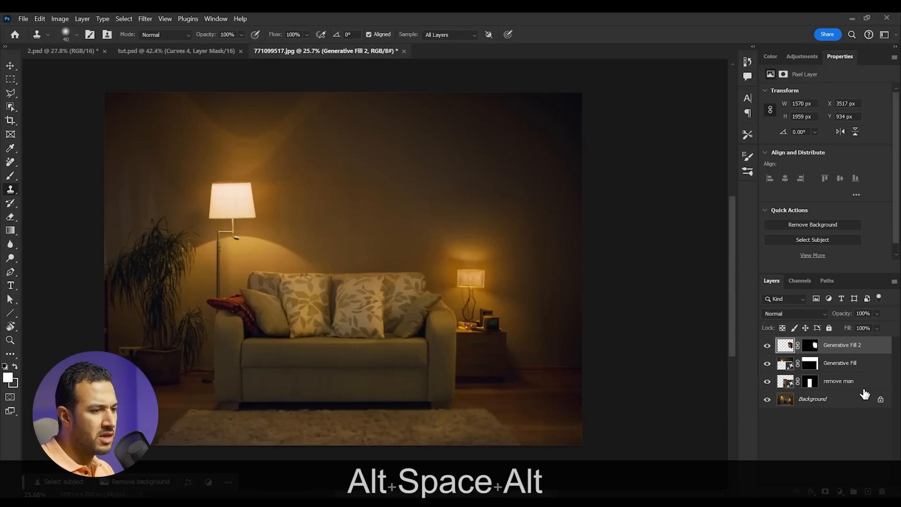
Step: Select all layers from Generative Fill 2 down to Background and convert them into one smart object
shift+click(843, 403)
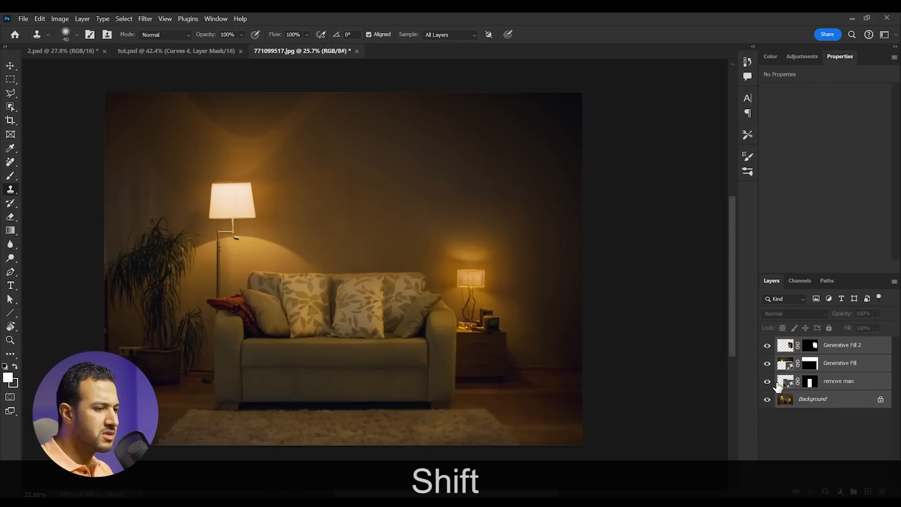
mouse_move(767, 382)
mouse_down()
mouse_move(766, 347)
mouse_move(767, 382)
mouse_up()
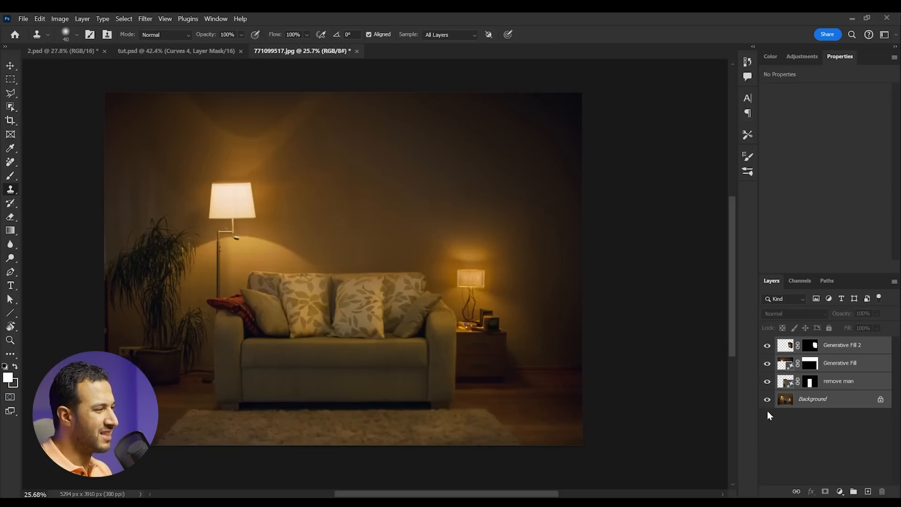
click(9, 66)
right_click(846, 402)
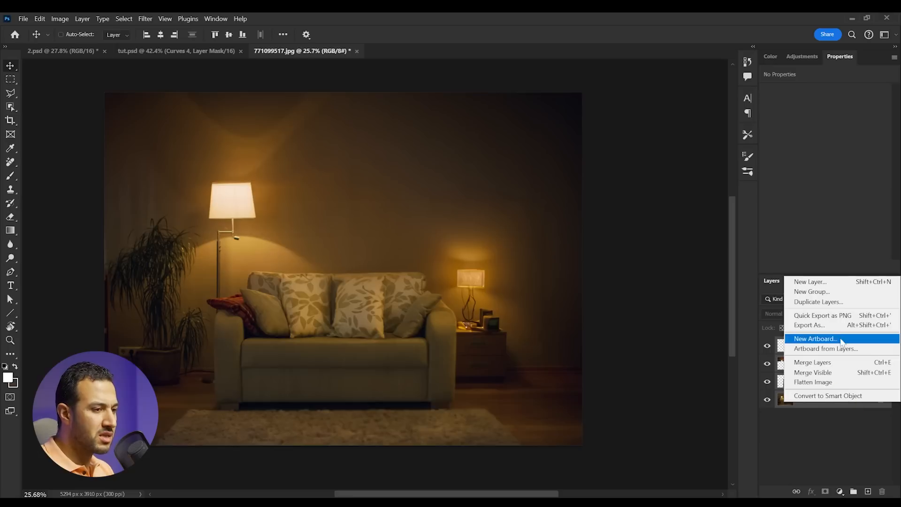
click(828, 396)
Step: Copy the living room smart object into tut.psd despite the depth difference and place it directly below Layer 7, outside the clipping stack
drag(276, 288, 349, 339)
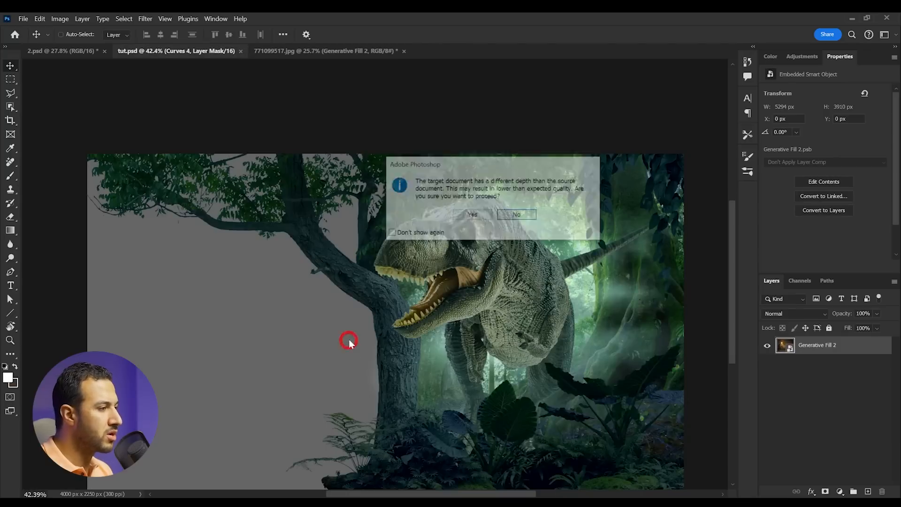
click(472, 215)
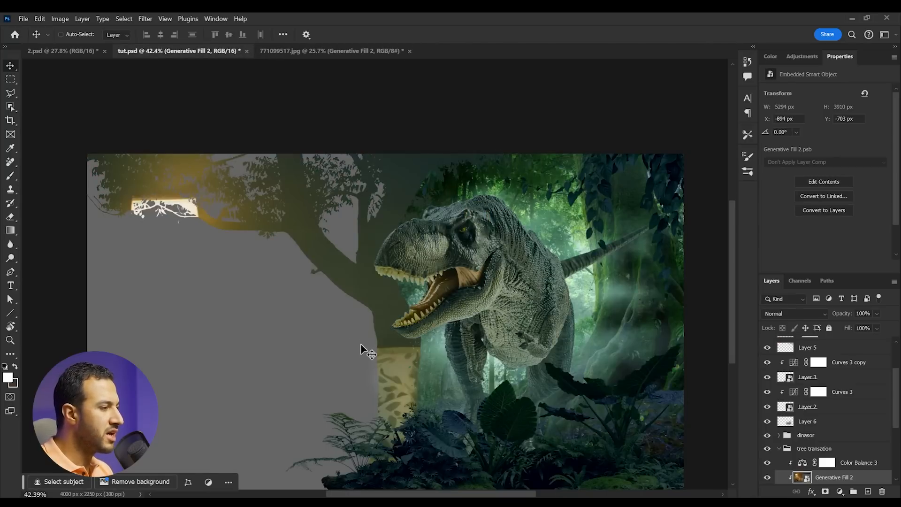
scroll(833, 469, down, 1)
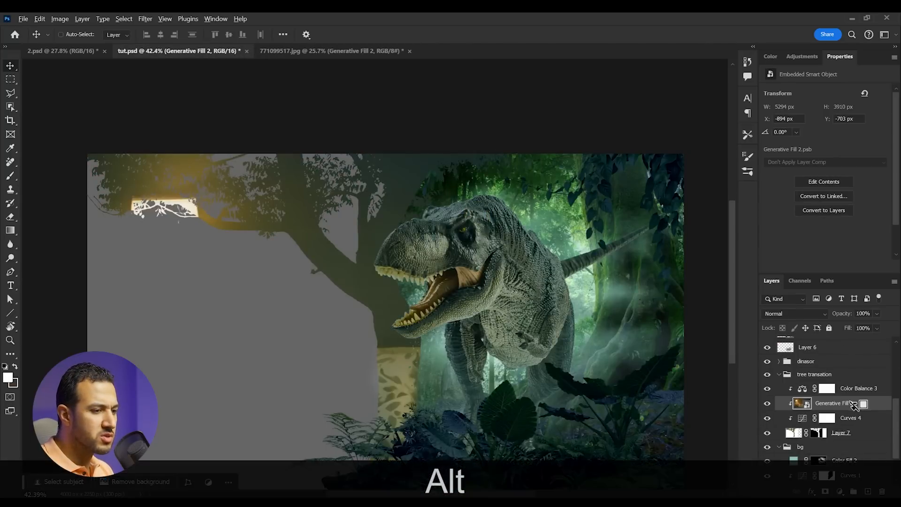
drag(861, 408, 862, 443)
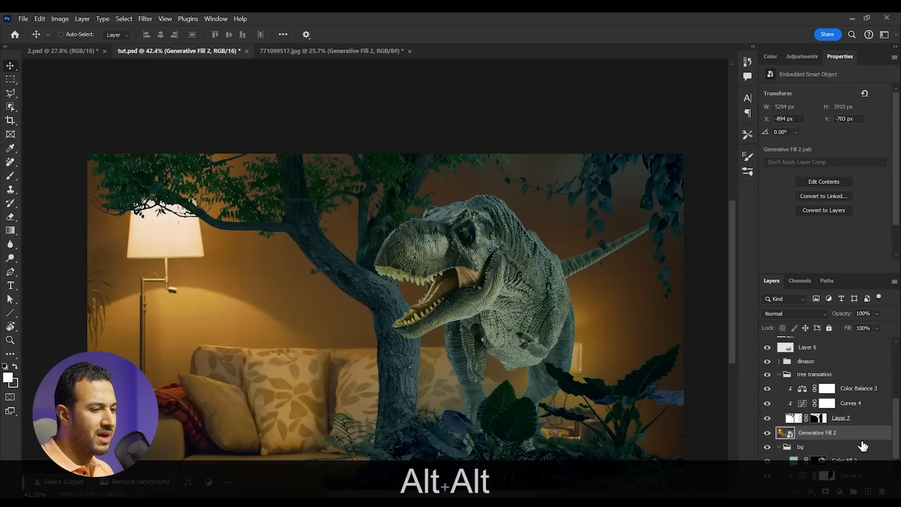
Step: Collapse the bg and tree transation groups and move the Generative Fill 2 layer below the bg group
scroll(862, 443, down, 3)
click(779, 407)
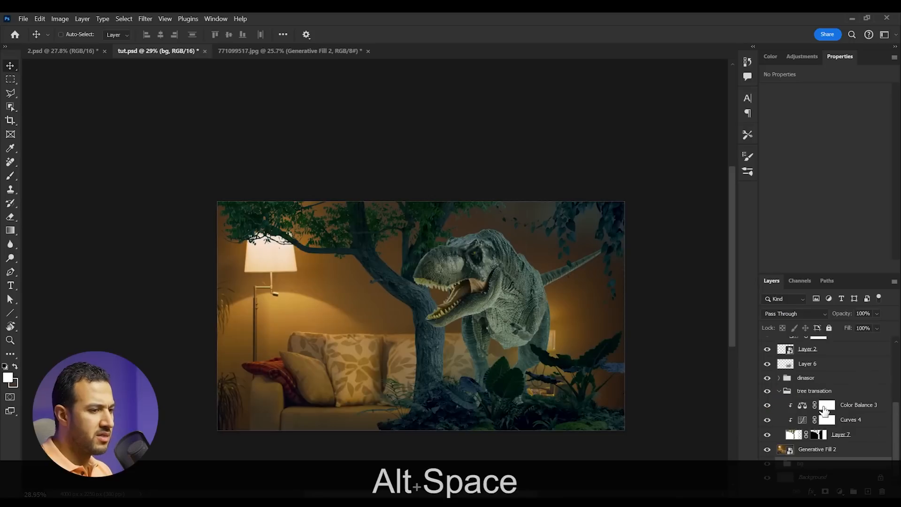
click(779, 391)
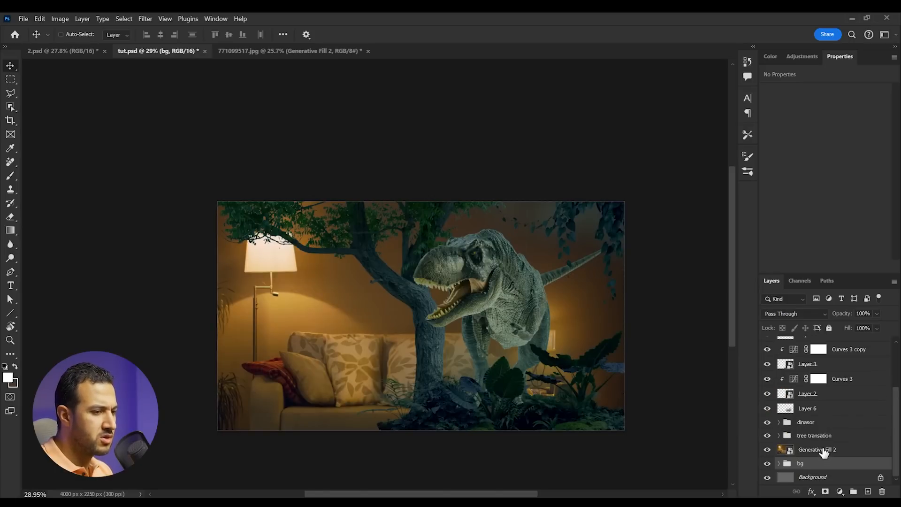
drag(824, 452, 824, 471)
Step: Scale the living room layer to about 3046 × 2250 px, filling the canvas height behind the tree on the left side of the scene
key(ctrl)
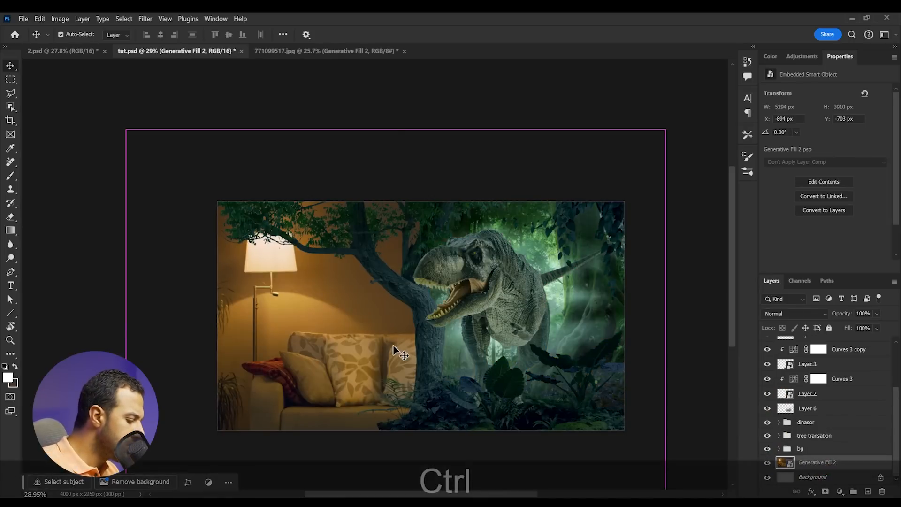
key(ctrl+t)
drag(666, 329, 421, 294)
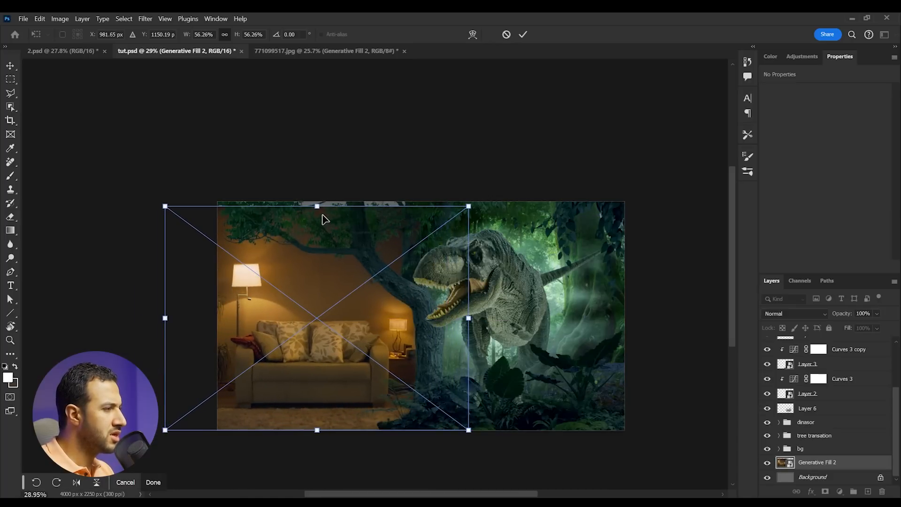
drag(316, 206, 318, 206)
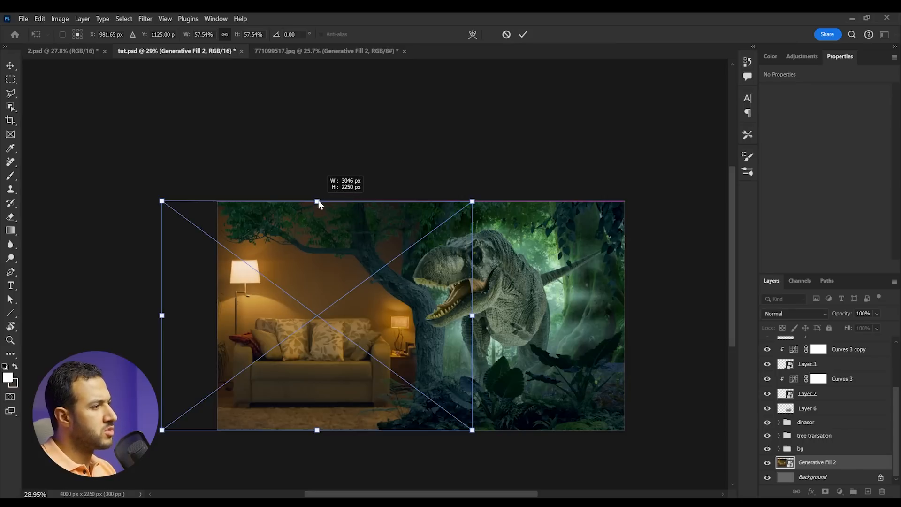
key(Return)
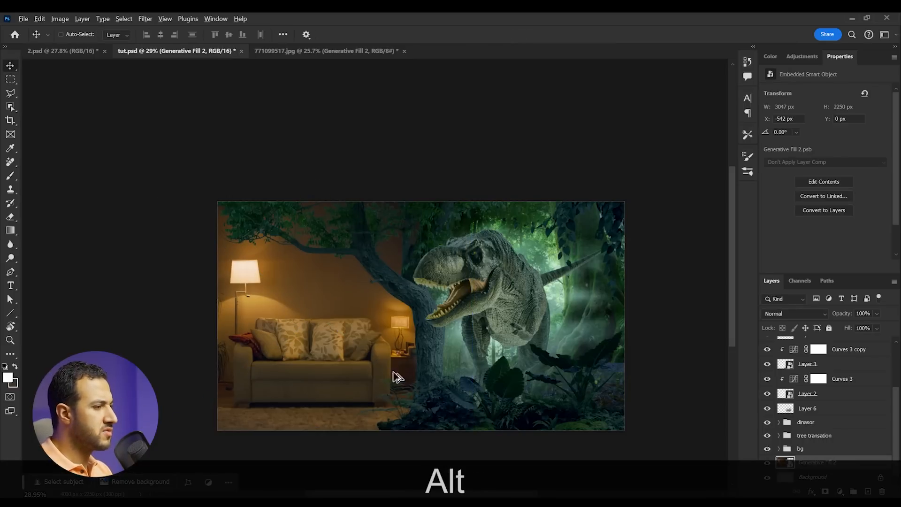
Step: Put the living room layer in a new group and clip a Hue/Saturation adjustment to it with Hue at +134
alt+scroll(390, 371, up, 3)
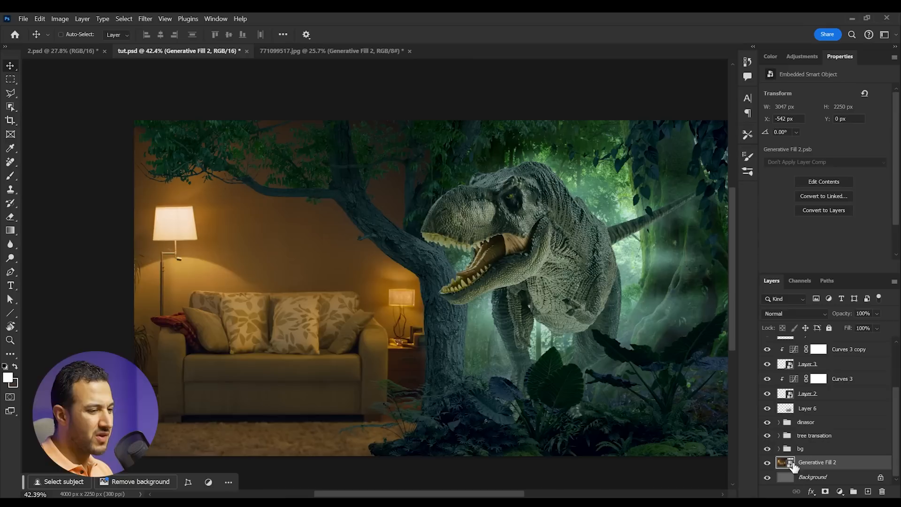
key(ctrl+g)
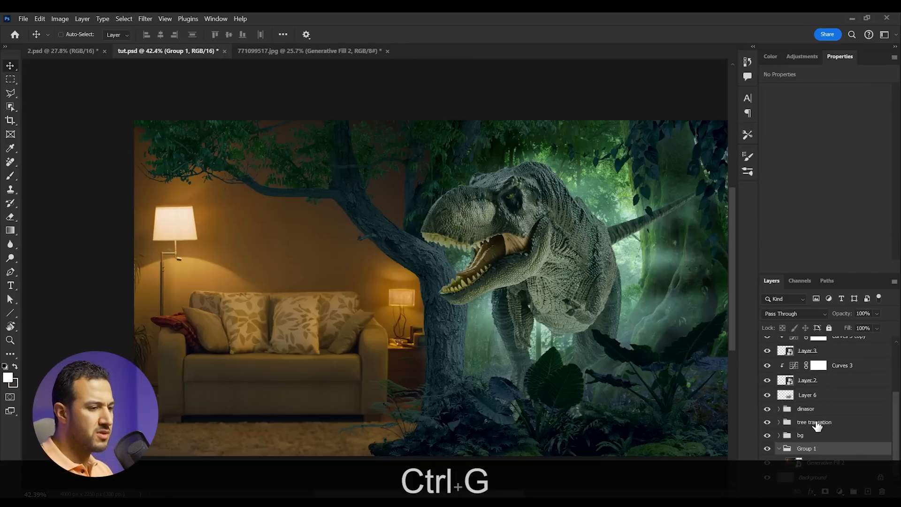
click(829, 464)
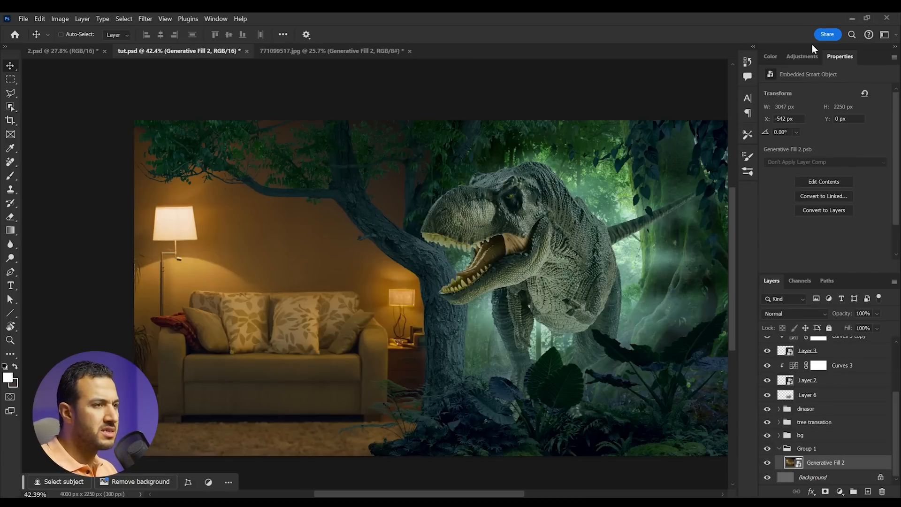
click(804, 57)
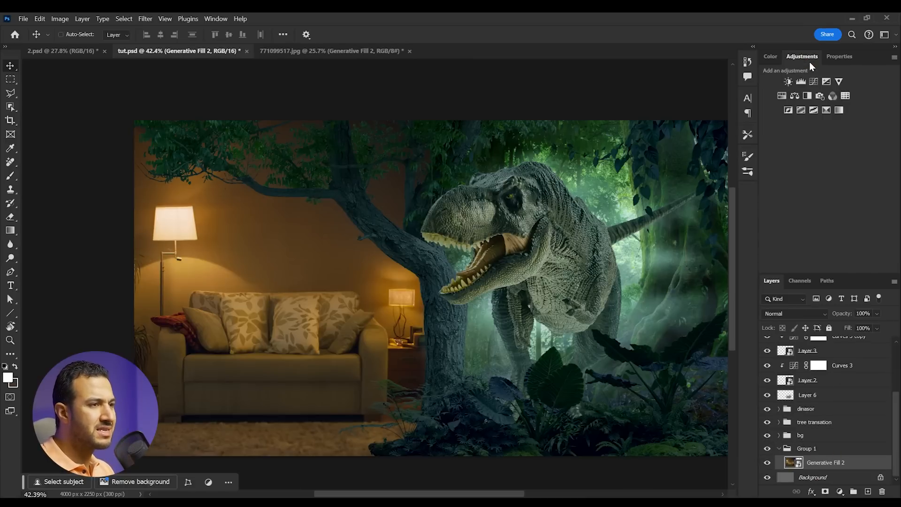
click(782, 96)
click(821, 267)
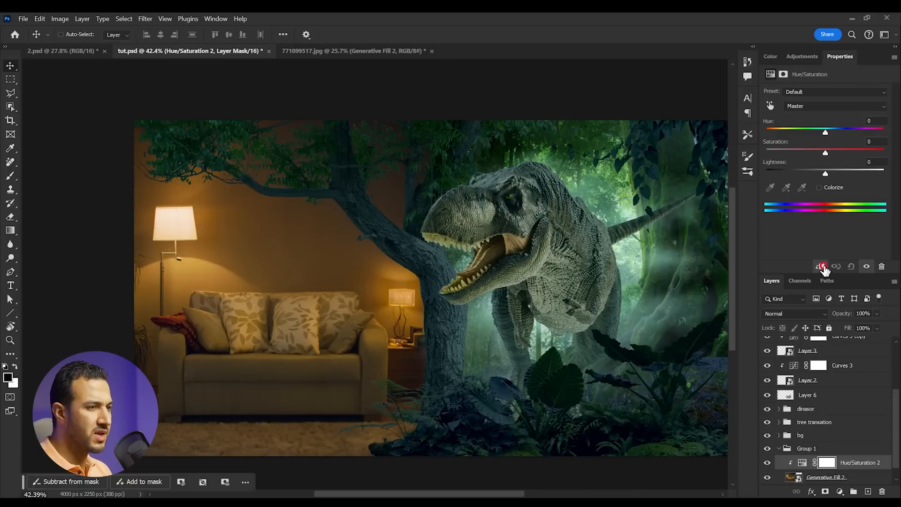
drag(827, 133, 873, 131)
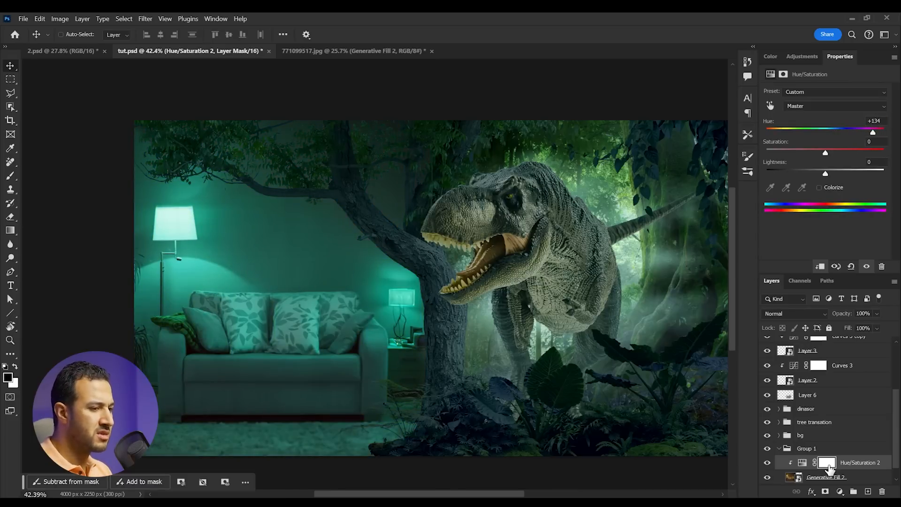
Step: Invert the Hue/Saturation mask to black and ready the Brush tool with white as the foreground colour
click(828, 469)
key(ctrl+i)
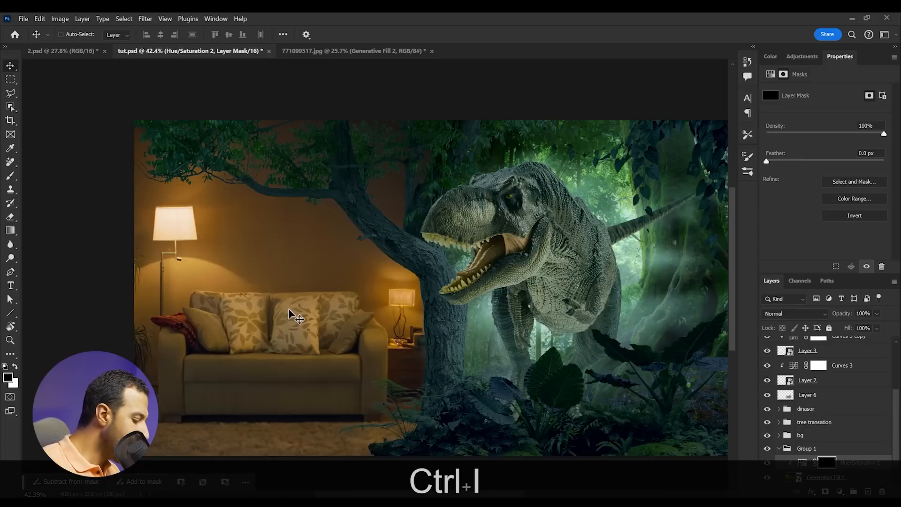
key(b)
key(x)
Step: Try painting the mask around the small lamp, switch to a soft round brush, and undo the trial strokes
drag(402, 302, 424, 360)
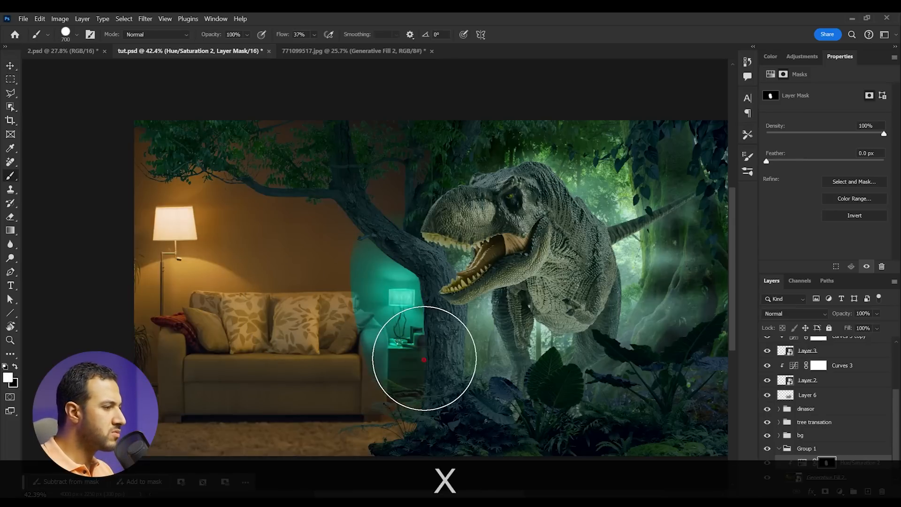
scroll(388, 306, down, 1)
right_click(385, 298)
click(422, 292)
click(362, 284)
key(ctrl+z)
key(ctrl+z)
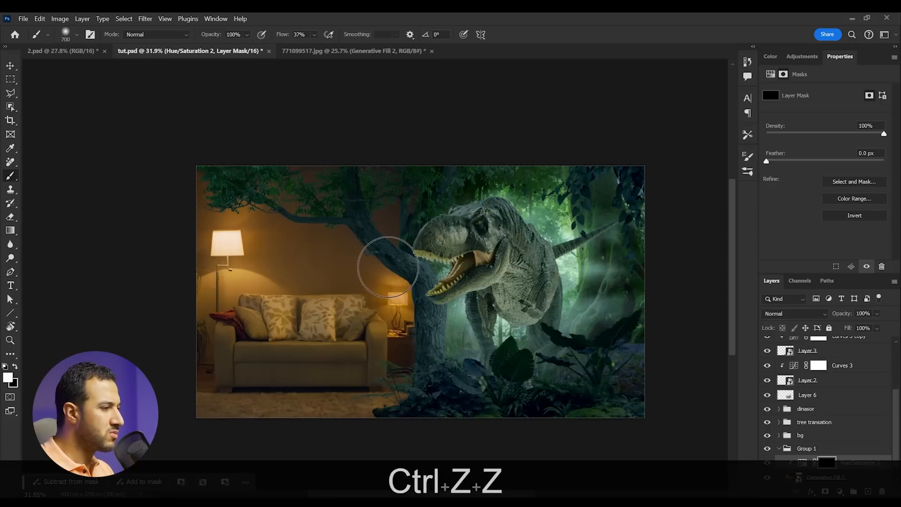
Step: Reveal the teal hue around the small table lamp with soft white dabs on the mask, enlarging the brush to 1100 px
click(400, 317)
key(])
key(])
key(])
click(396, 310)
key(])
click(397, 306)
click(397, 305)
click(397, 306)
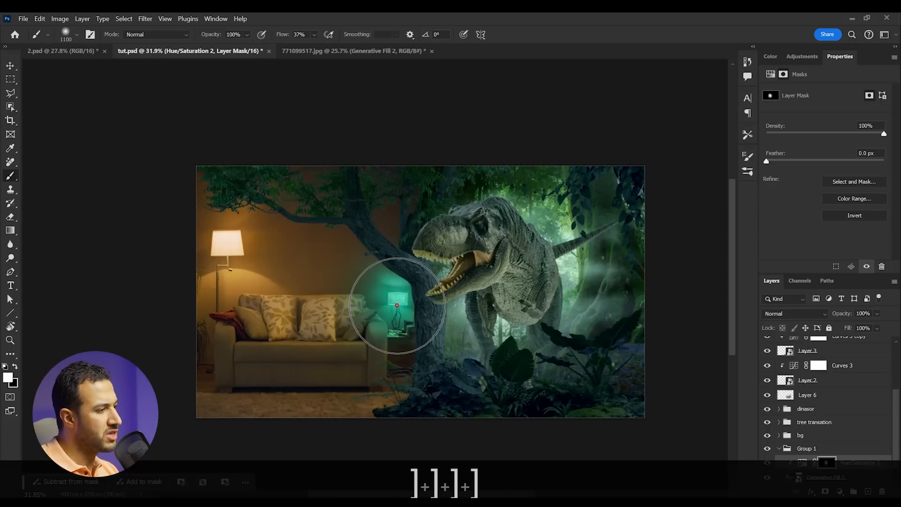
Step: Spread the teal tint across the wall and right side of the room by painting the mask with a soft brush enlarged to 2300 px
key(])
key(])
key(])
key(])
key(])
key(])
key(])
key(])
key(])
key(])
key(])
key(])
click(393, 281)
key(])
key(])
click(393, 238)
key(])
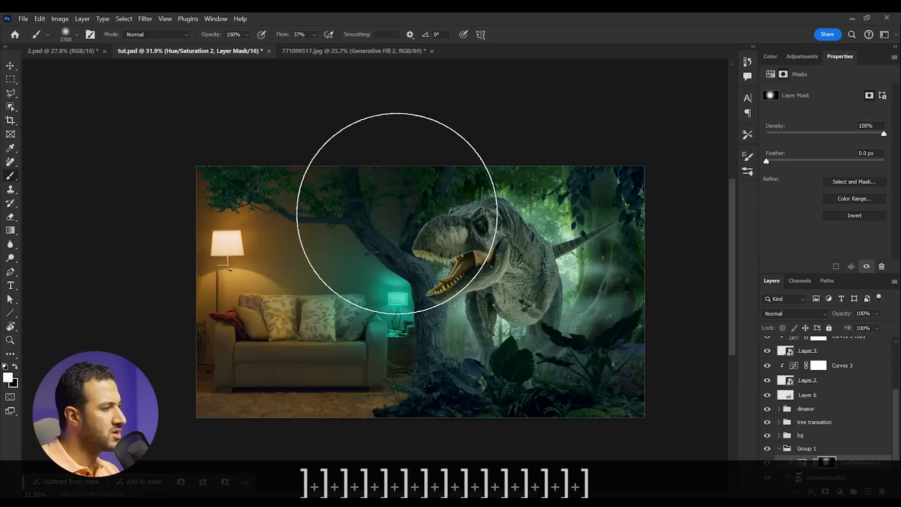
click(466, 325)
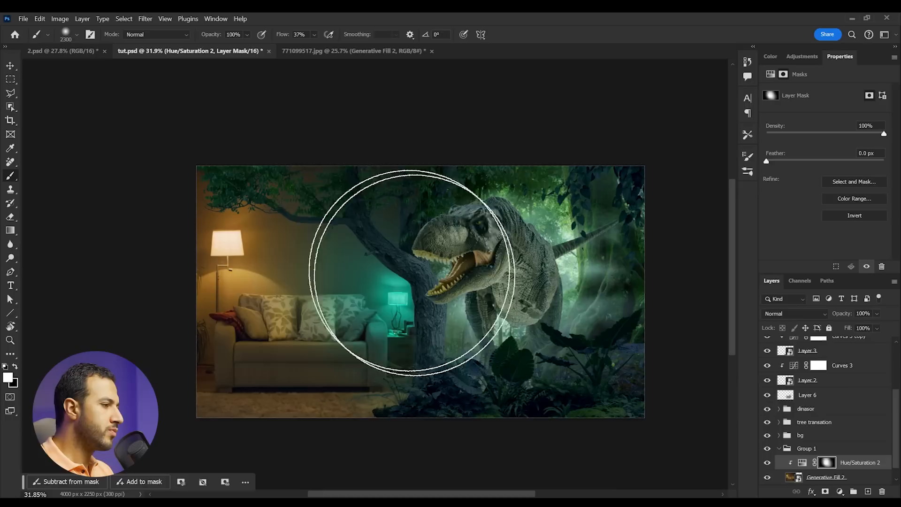
mouse_move(355, 129)
mouse_down()
mouse_move(328, 112)
mouse_move(364, 139)
mouse_move(485, 350)
mouse_up()
click(457, 376)
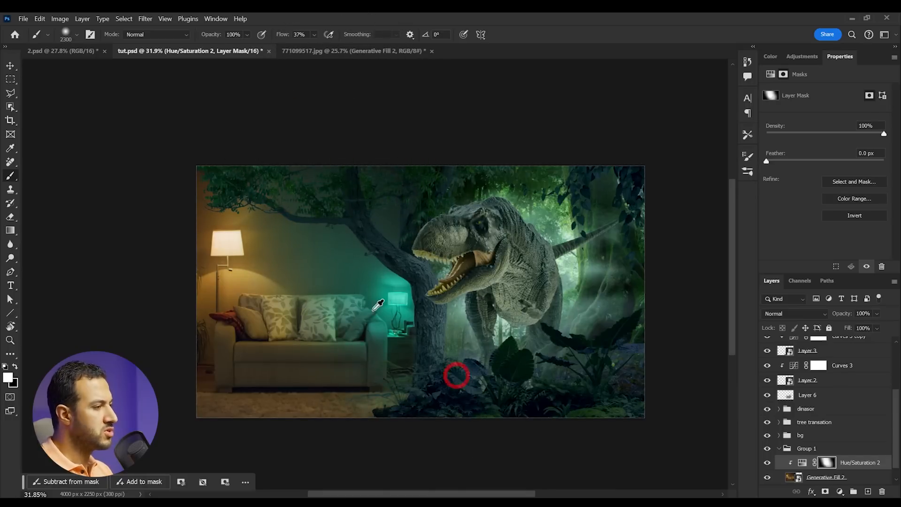
Step: Touch up the teal tint mask with a soft dab near the tree base, and make black the foreground colour
scroll(375, 315, down, 3)
scroll(384, 347, up, 4)
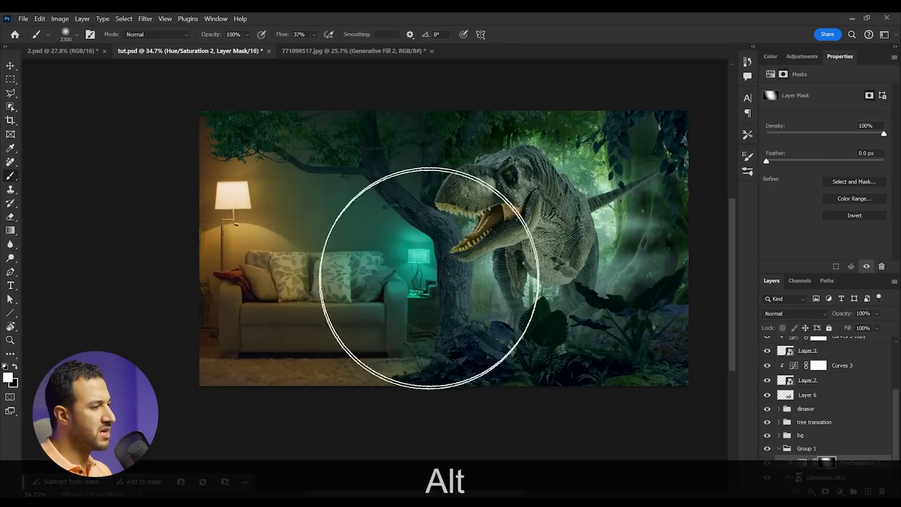
click(478, 316)
key(x)
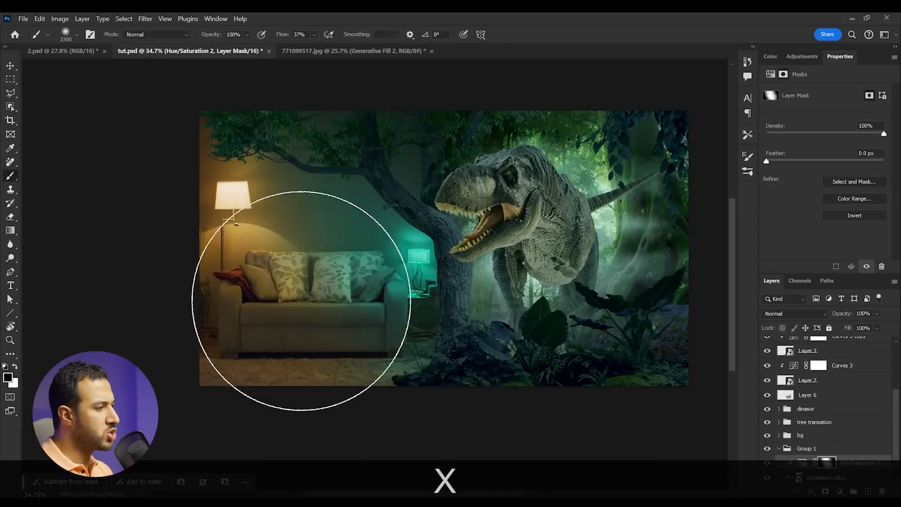
scroll(271, 280, down, 1)
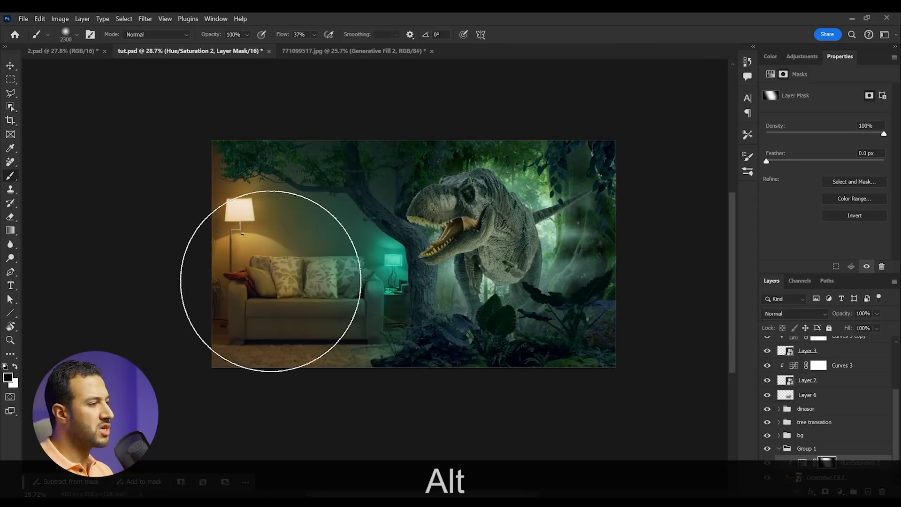
scroll(416, 340, down, 2)
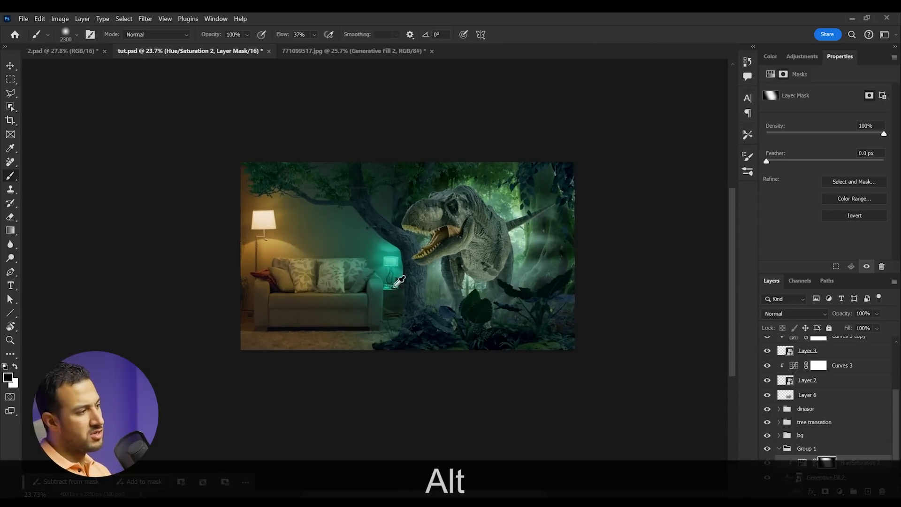
scroll(342, 338, up, 6)
drag(434, 168, 375, 251)
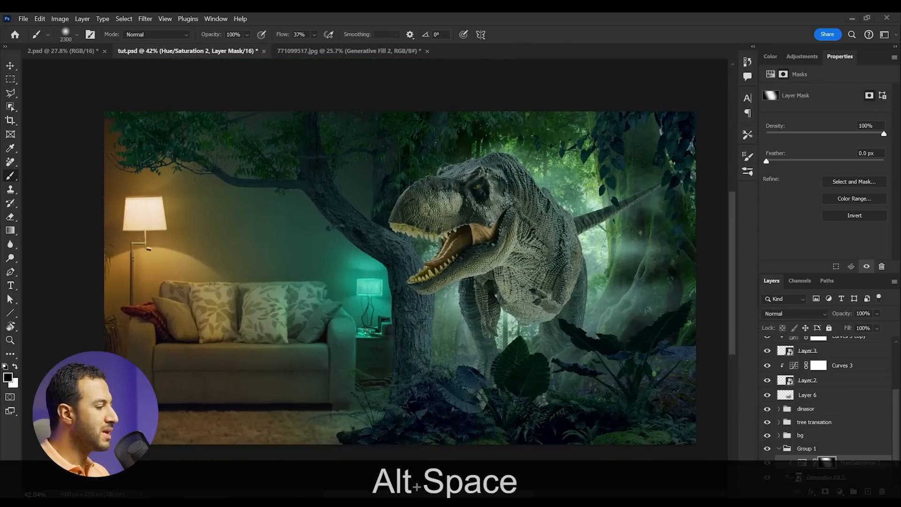
Step: Switch to the image files and open 1967008318.jpg, the photo of the man in a VR headset, as a separate document
key(alt+Tab)
drag(95, 129, 462, 50)
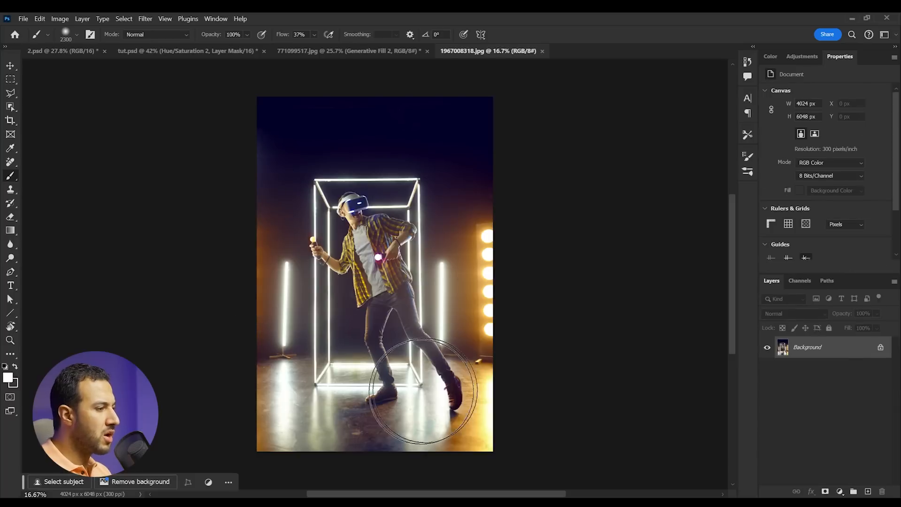
scroll(423, 390, up, 1)
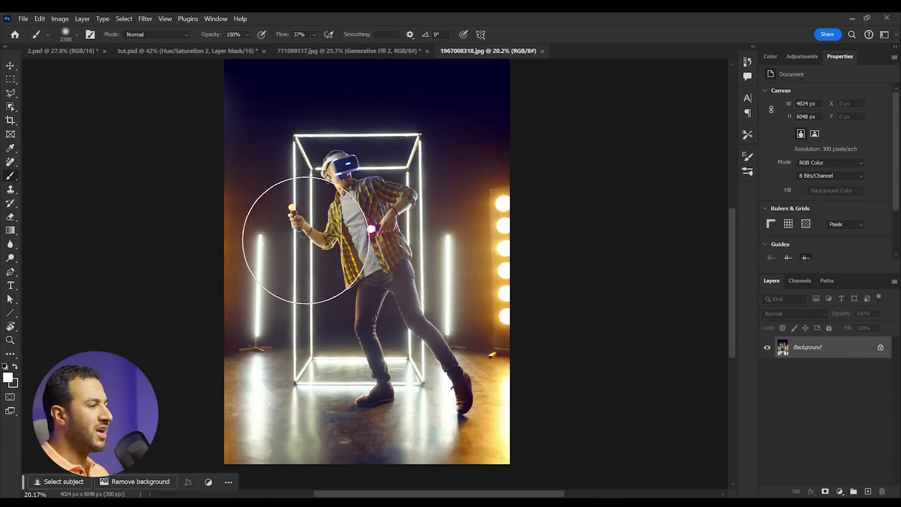
scroll(371, 328, up, 1)
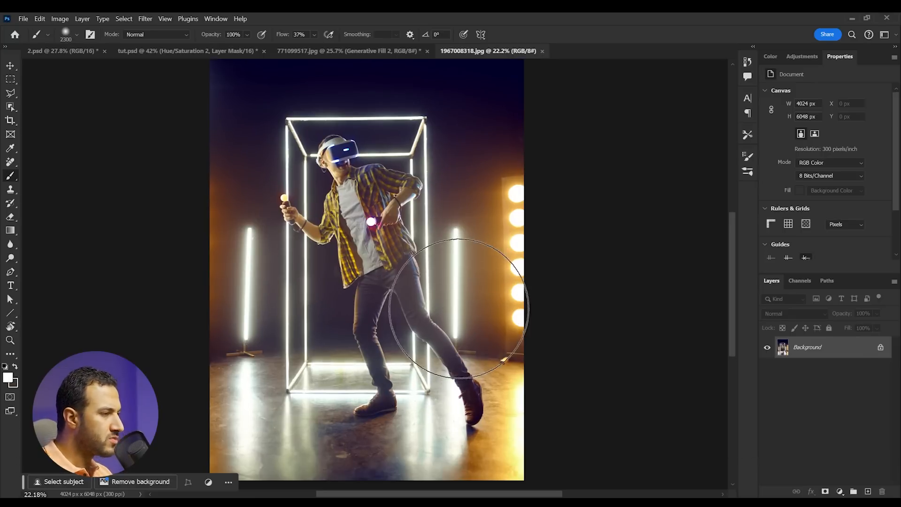
Step: Examine the edge lighting on the man's face, jeans and shoes, temporarily marking the lit contours over the photo
key(F3)
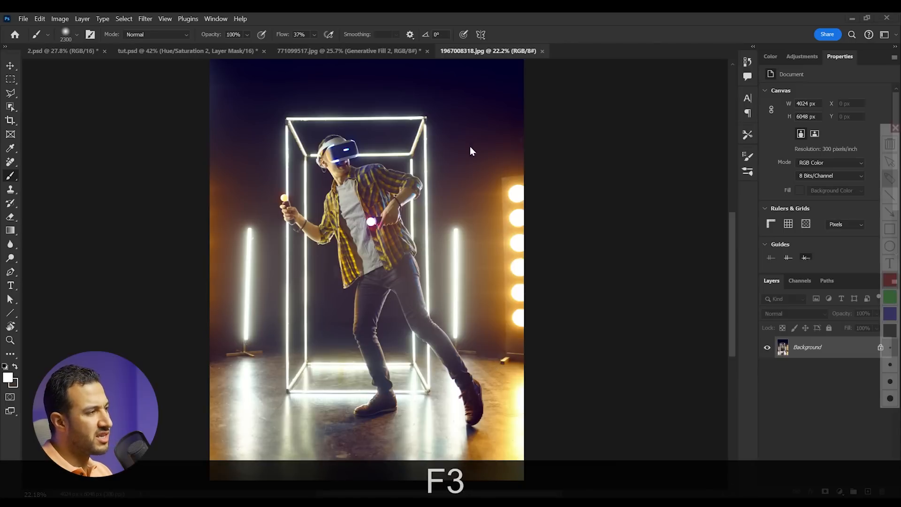
drag(585, 114, 656, 106)
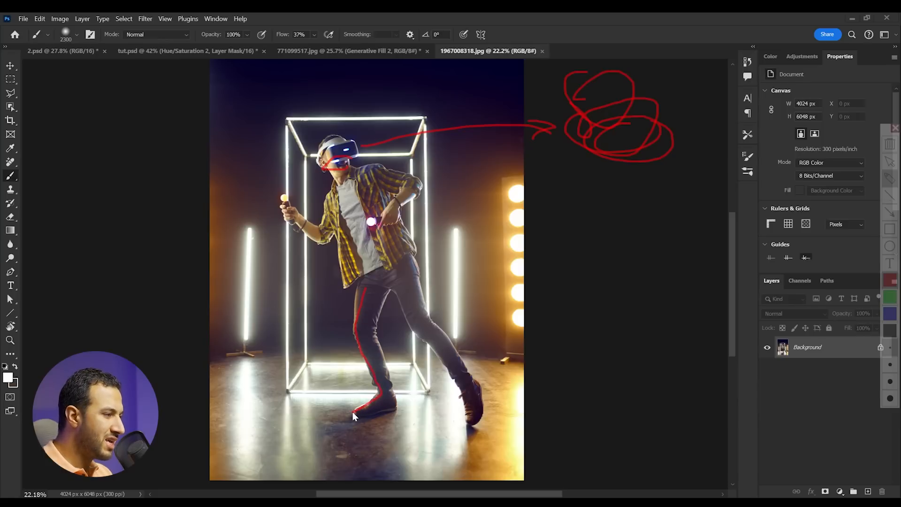
key(Escape)
alt+scroll(331, 329, up, 5)
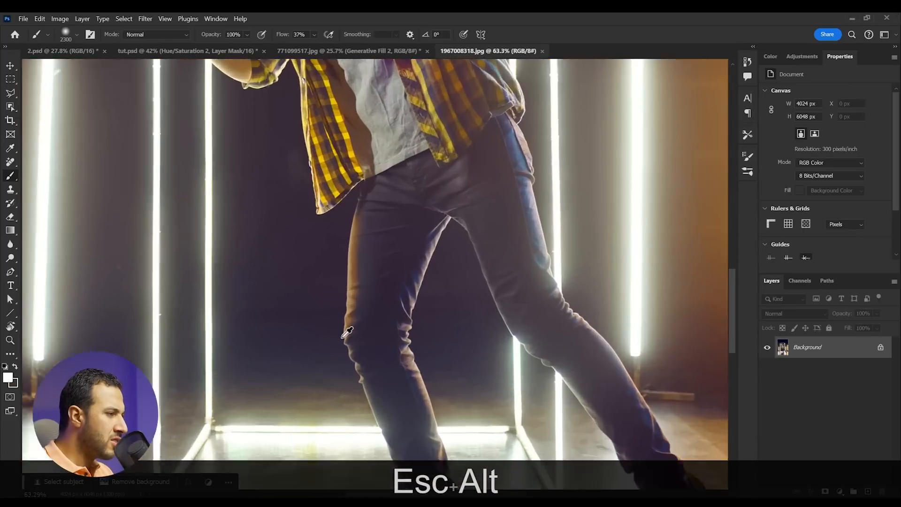
key(F3)
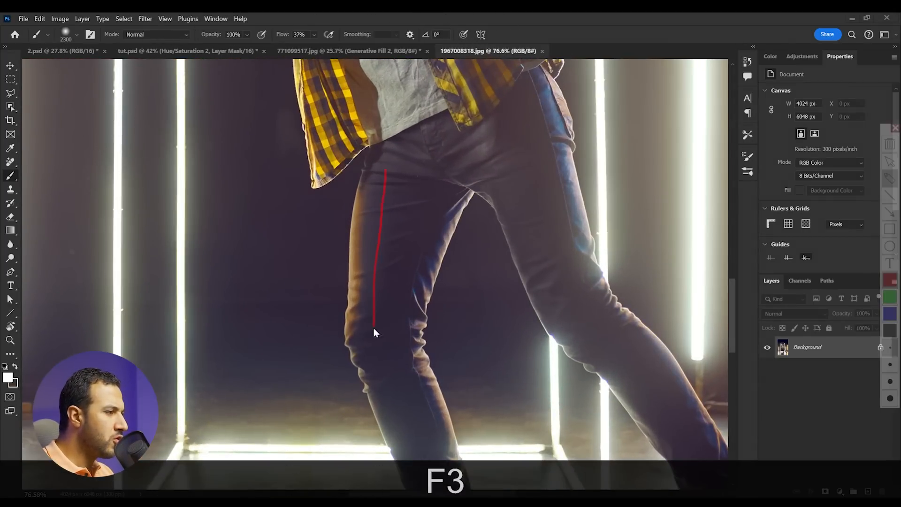
mouse_move(542, 141)
mouse_down()
mouse_move(548, 70)
mouse_move(621, 202)
mouse_move(662, 305)
mouse_up()
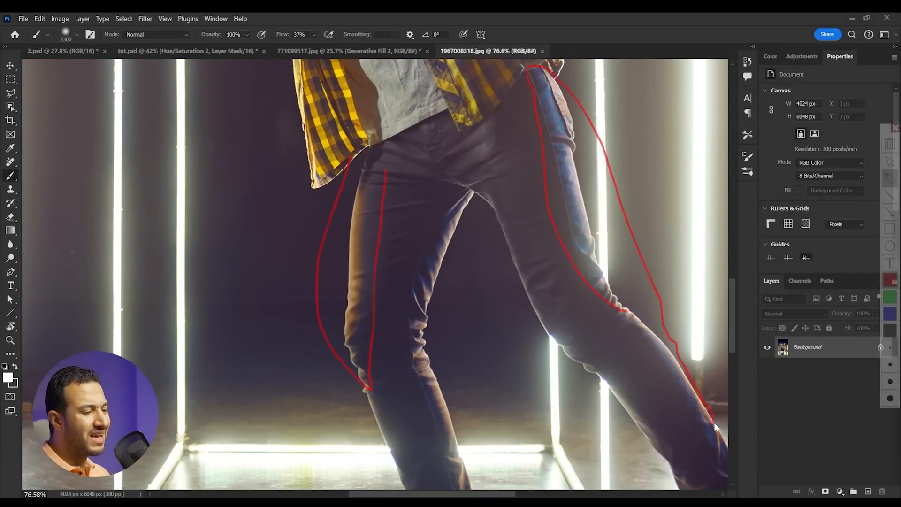
mouse_move(704, 420)
mouse_down()
mouse_move(661, 351)
mouse_move(618, 318)
mouse_up()
mouse_move(661, 194)
mouse_down()
mouse_move(627, 268)
mouse_move(620, 217)
mouse_move(645, 263)
mouse_up()
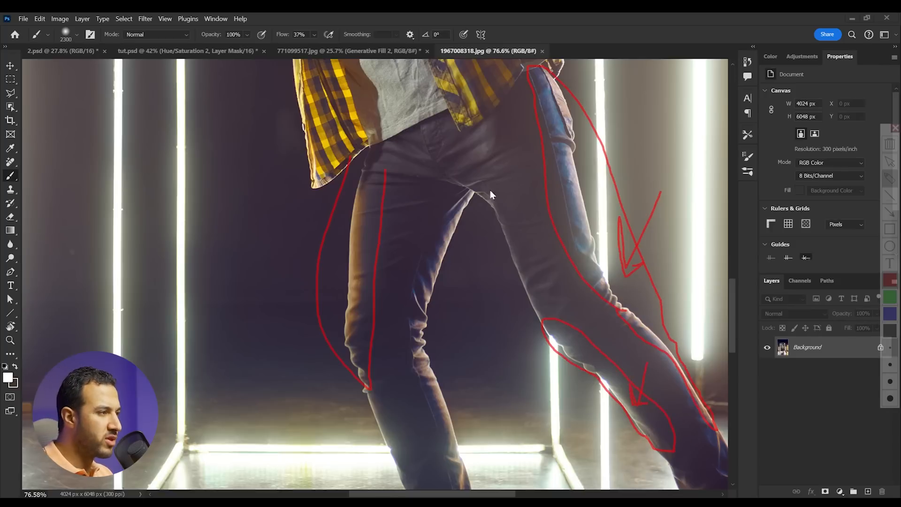
key(Escape)
alt+scroll(464, 216, down, 5)
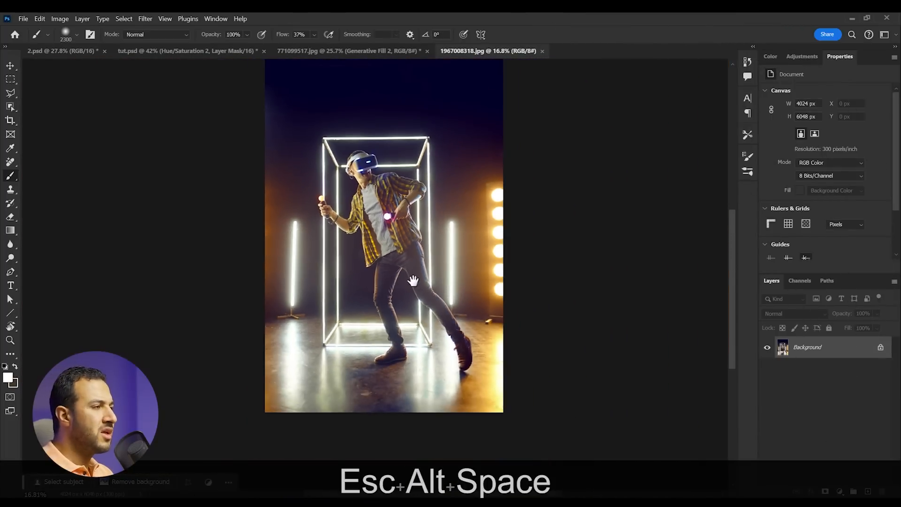
drag(413, 263, 403, 273)
alt+scroll(409, 345, up, 1)
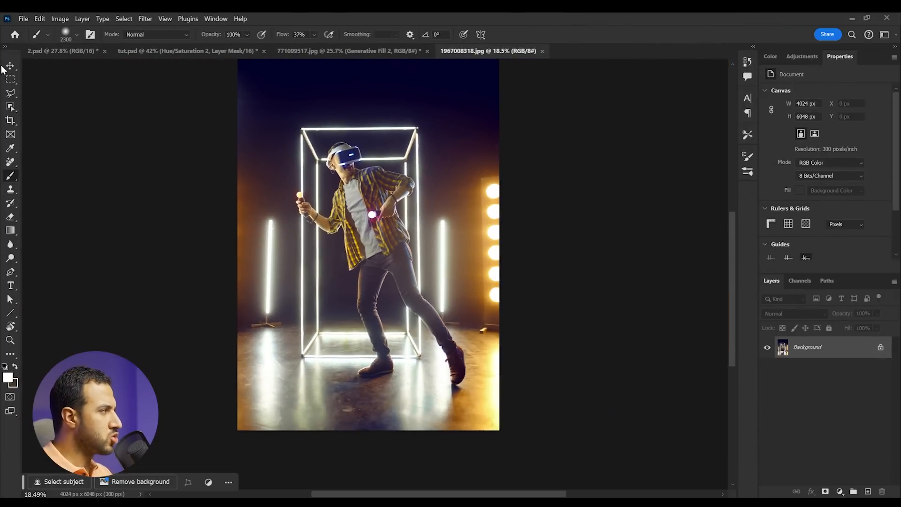
Step: Select the man with the Object Selection tool and refine the selection around his VR headset
click(13, 107)
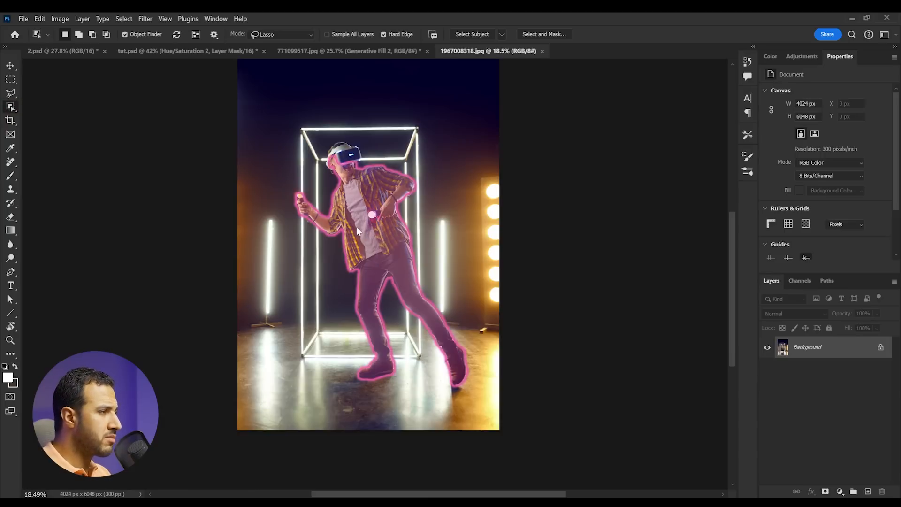
click(442, 302)
scroll(329, 141, up, 5)
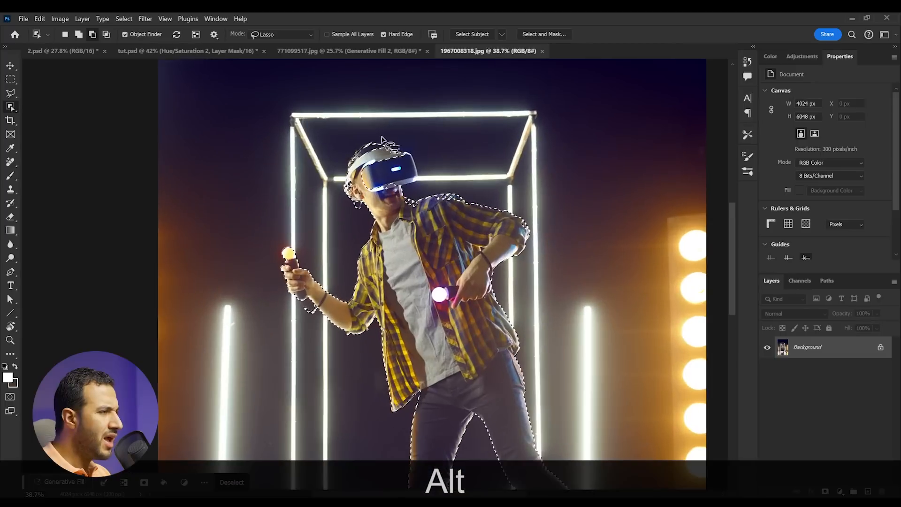
scroll(376, 225, up, 3)
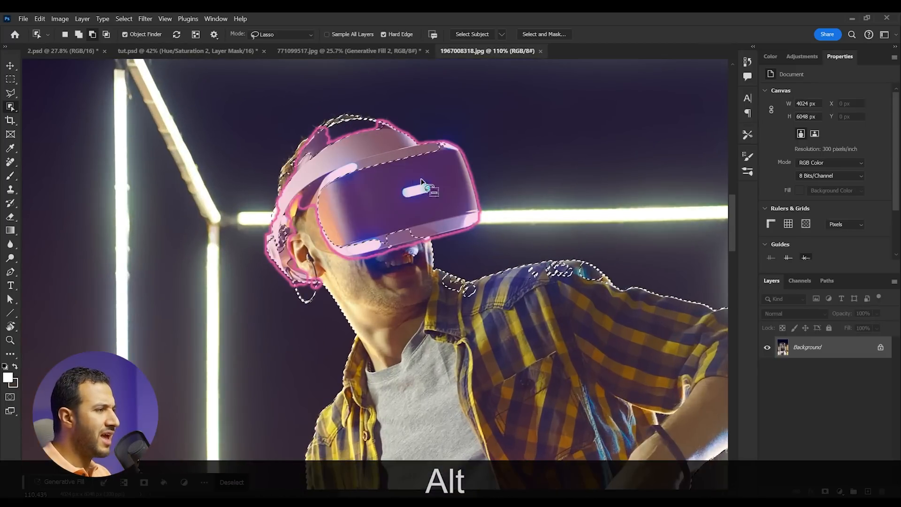
key(shift)
mouse_move(478, 203)
mouse_down()
mouse_move(409, 258)
mouse_move(348, 258)
mouse_up()
mouse_move(331, 178)
mouse_down()
mouse_move(435, 139)
mouse_move(461, 141)
mouse_move(481, 202)
mouse_up()
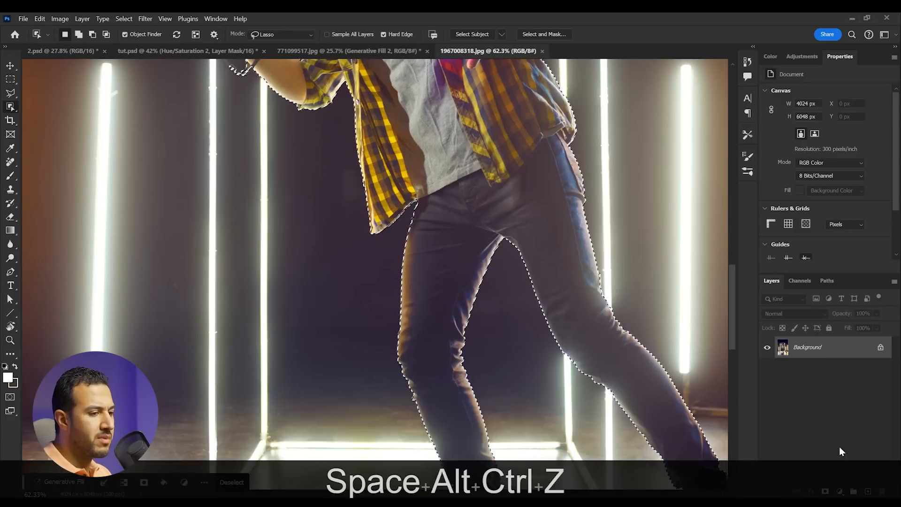
Step: Mask out the background around the man and place a black (000000) Solid Color fill layer beneath him
click(825, 492)
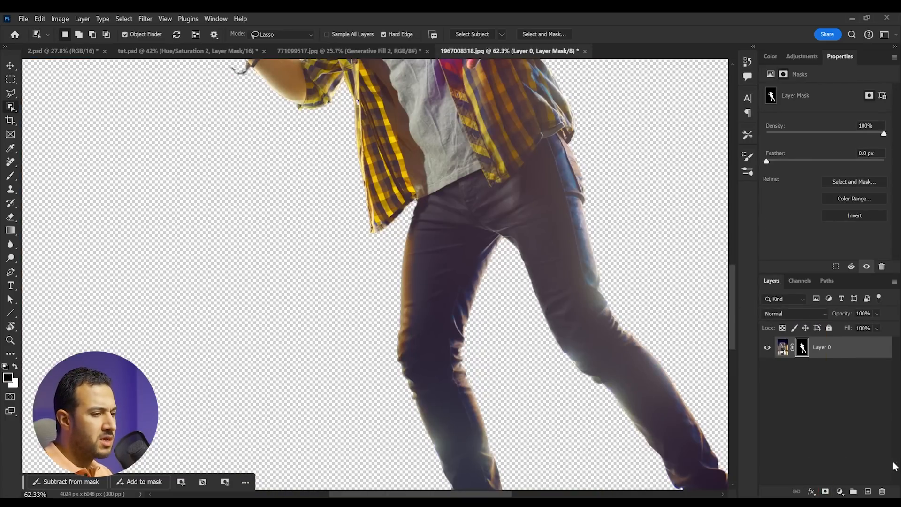
click(840, 491)
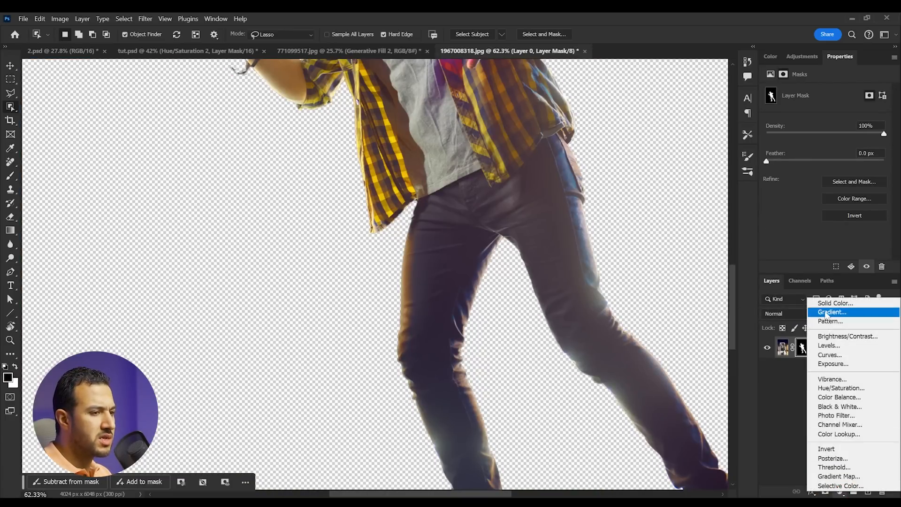
click(840, 303)
click(563, 397)
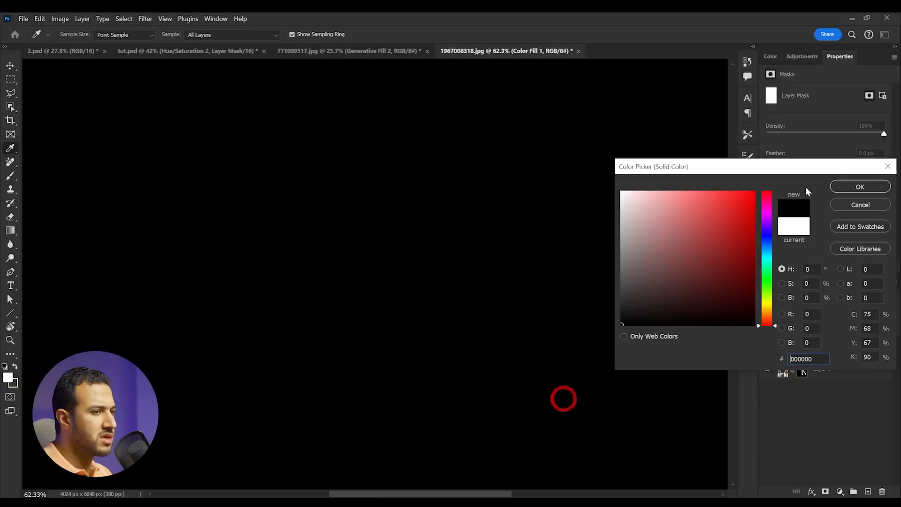
click(861, 187)
drag(851, 350, 843, 389)
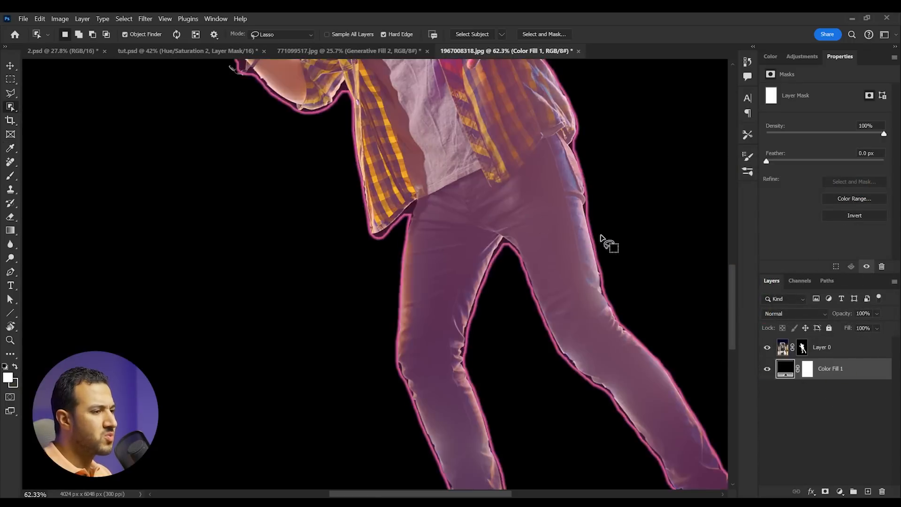
Step: Target the man's layer mask and ready a hard round brush with black, 59 px size and 100% hardness
drag(519, 246, 503, 263)
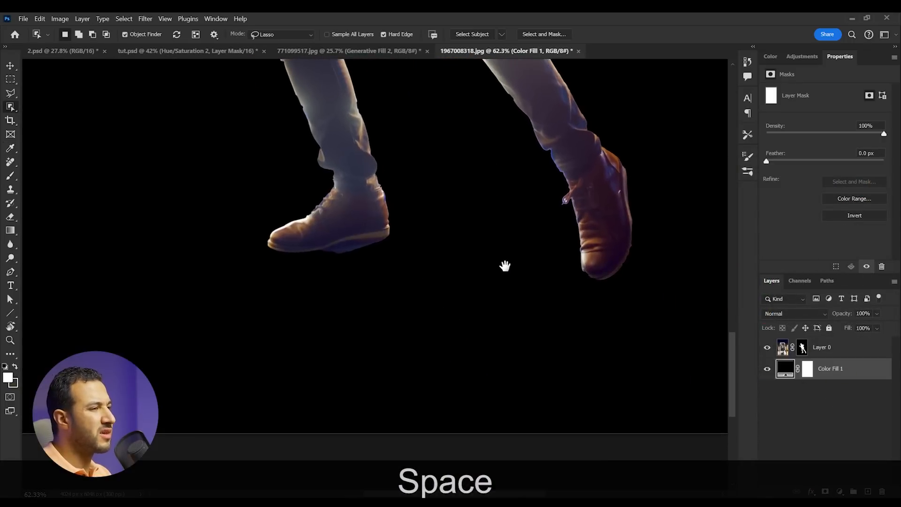
scroll(329, 268, up, 2)
scroll(323, 264, up, 1)
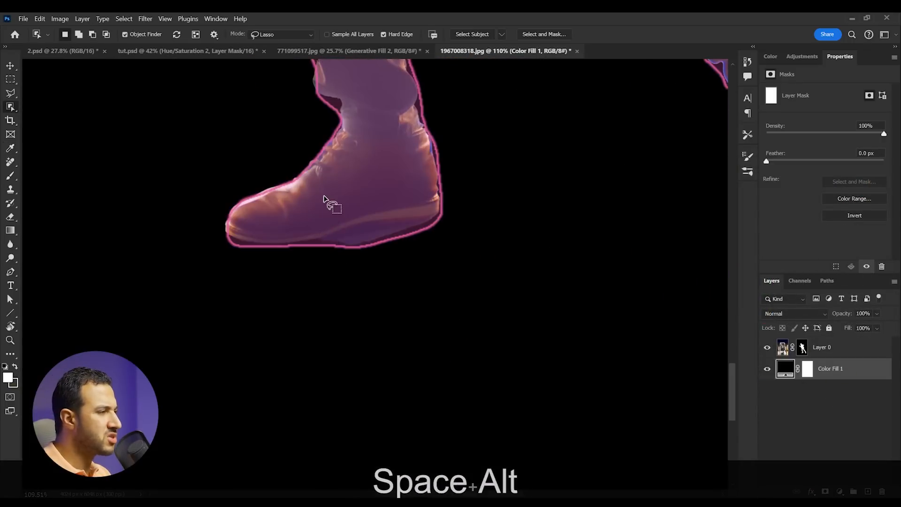
drag(309, 189, 315, 223)
key(b)
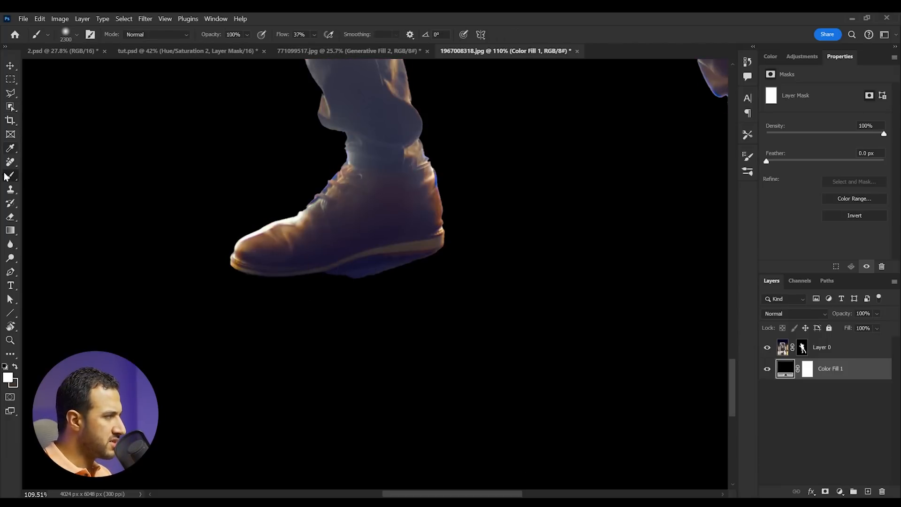
right_click(352, 211)
click(387, 290)
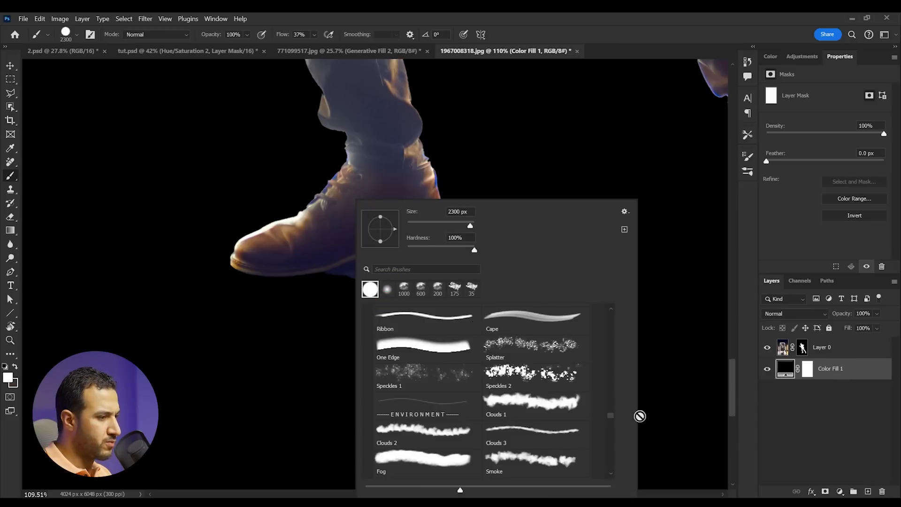
click(803, 348)
key(x)
right_click(277, 264)
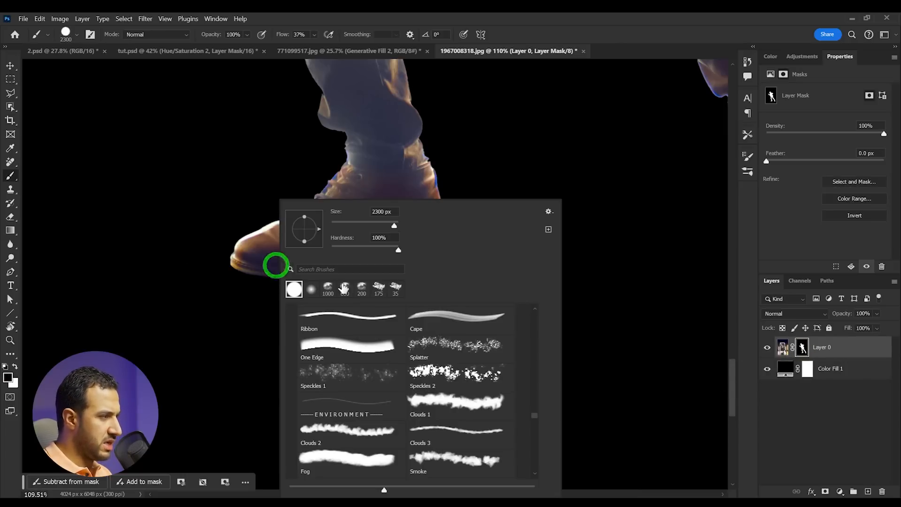
drag(364, 228, 359, 228)
key(Return)
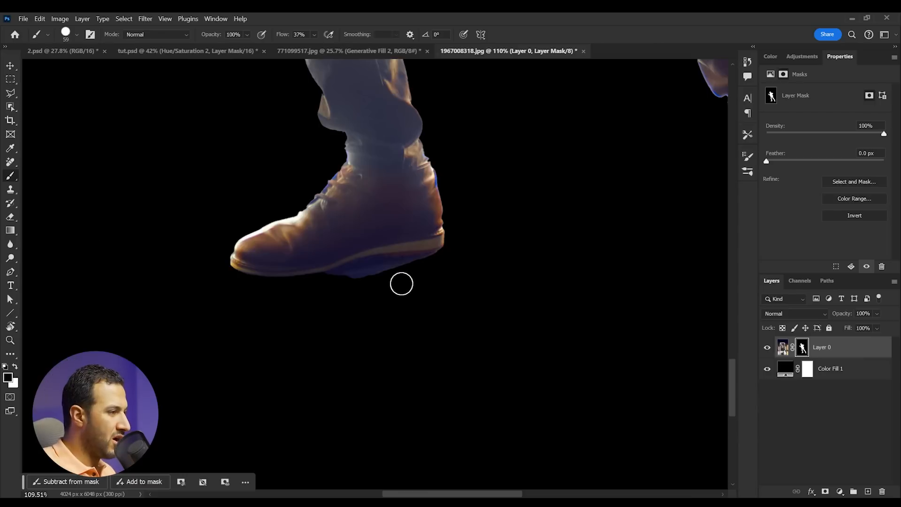
Step: Paint away the leftover shadow beneath the sole of the planted shoe on the mask, and set the brush flow to 100%
drag(421, 272, 349, 271)
click(315, 36)
drag(321, 46, 378, 45)
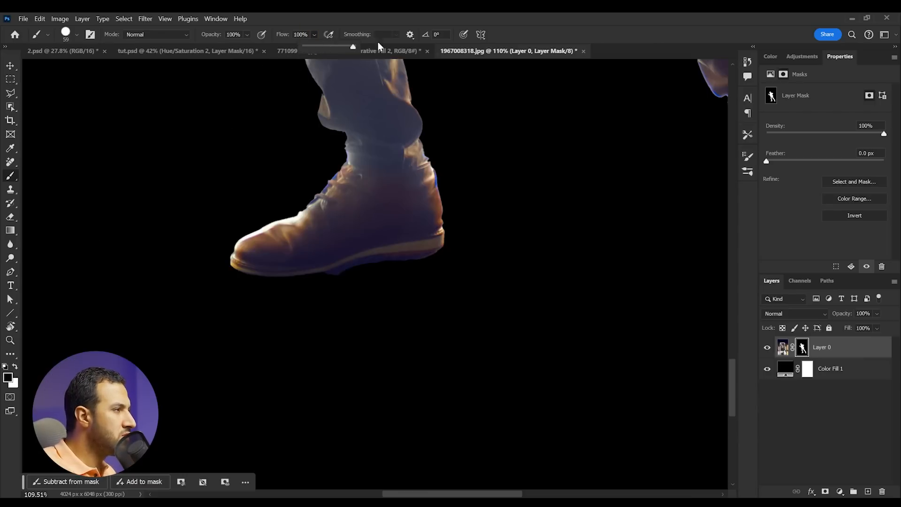
Step: Touch up the mask edge along the shoe and lower leg with black and white strokes, and undo the stray stroke
key(z)
drag(364, 280, 402, 281)
mouse_move(523, 241)
mouse_down()
mouse_move(390, 259)
mouse_move(272, 293)
mouse_up()
key(space)
mouse_move(461, 212)
mouse_down()
mouse_move(348, 280)
mouse_move(280, 306)
mouse_up()
drag(364, 267, 357, 288)
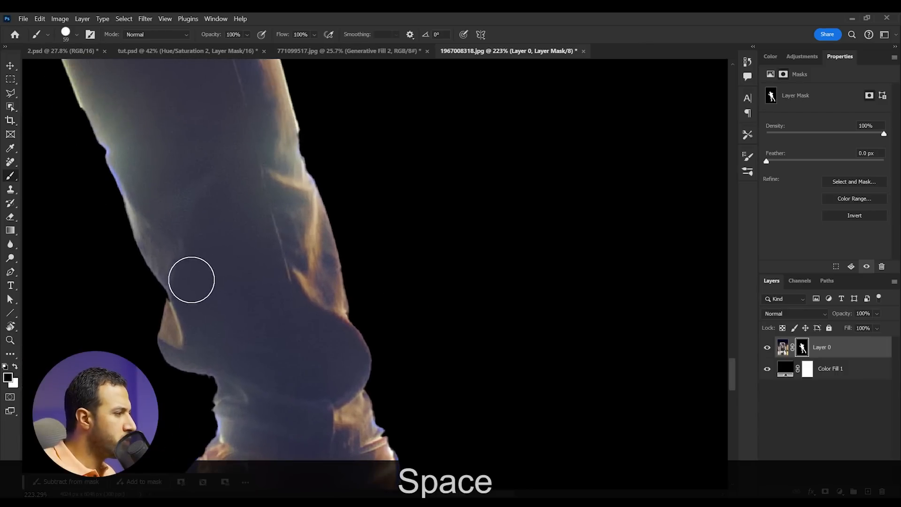
click(184, 268)
key(x)
mouse_move(181, 246)
mouse_down()
mouse_move(190, 278)
mouse_move(217, 274)
mouse_move(225, 255)
mouse_up()
mouse_move(349, 262)
mouse_down()
mouse_move(358, 308)
mouse_move(340, 249)
mouse_up()
key(ctrl+z)
key(x)
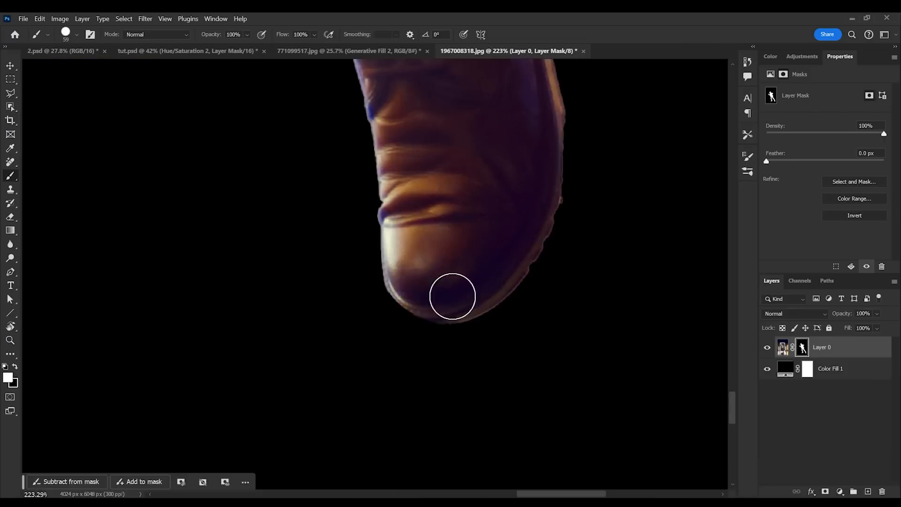
Step: Refine the man's layer mask along the edges of the outstretched leg with alternating black and white brush strokes
drag(357, 122, 385, 375)
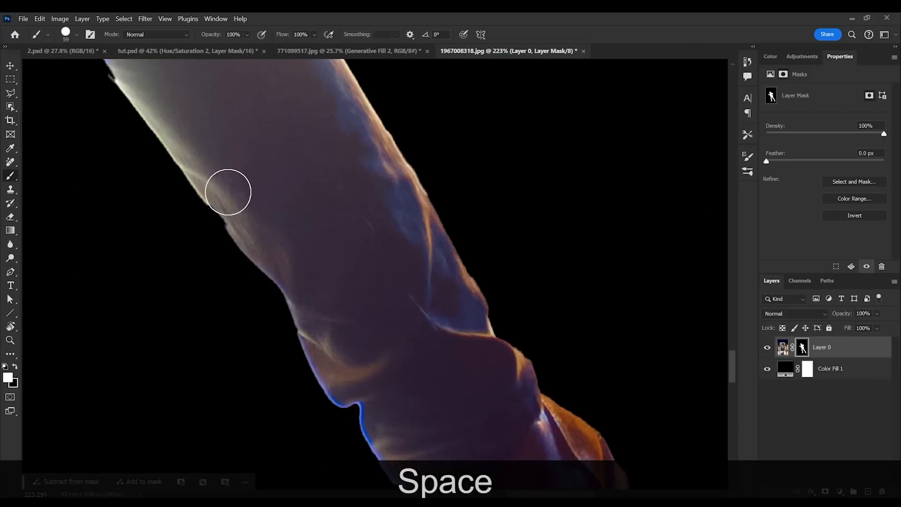
drag(235, 178, 284, 360)
key(x)
drag(181, 235, 294, 357)
key(x)
drag(401, 209, 406, 221)
key(x)
drag(366, 122, 428, 289)
drag(427, 187, 413, 376)
key(x)
key(x)
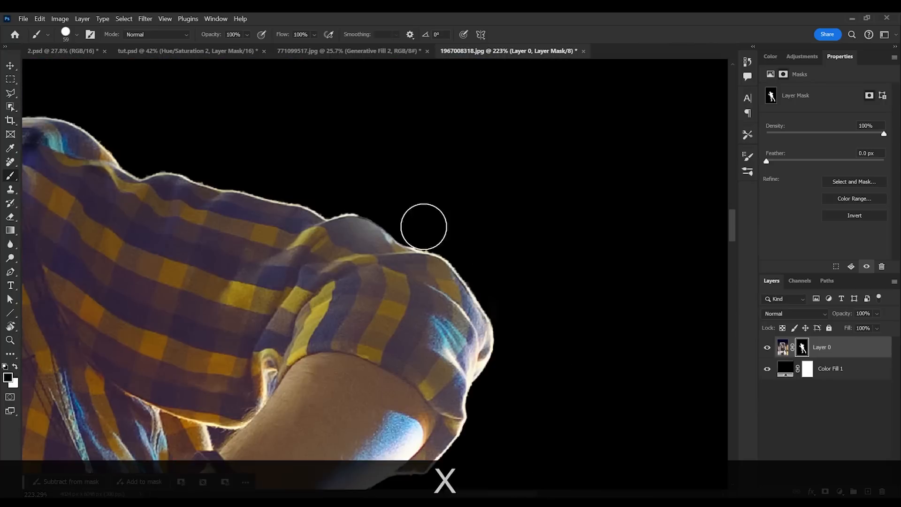
Step: Clean up the mask edge around the plaid shirt's shoulder and sleeve and the rest of the upper-body outline
drag(411, 224, 362, 225)
key(x)
drag(187, 235, 469, 319)
drag(179, 326, 126, 211)
key(x)
key(x)
key(x)
mouse_move(115, 165)
mouse_down()
mouse_move(209, 222)
mouse_move(198, 174)
mouse_move(205, 230)
mouse_up()
key(x)
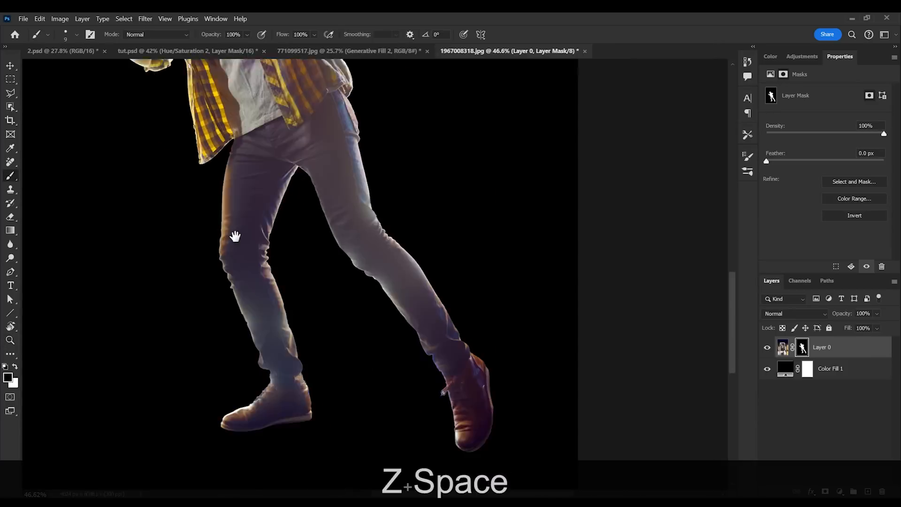
Step: Add an empty layer above the man and clip it to him for retouching the trouser edges
key(z)
drag(333, 240, 362, 251)
drag(402, 346, 354, 297)
key(z)
drag(346, 364, 131, 335)
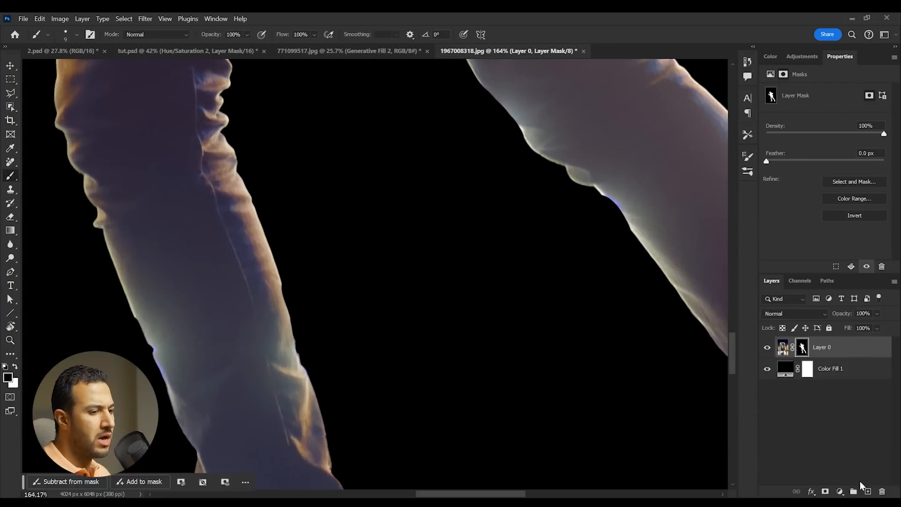
click(868, 491)
key(ctrl+alt+g)
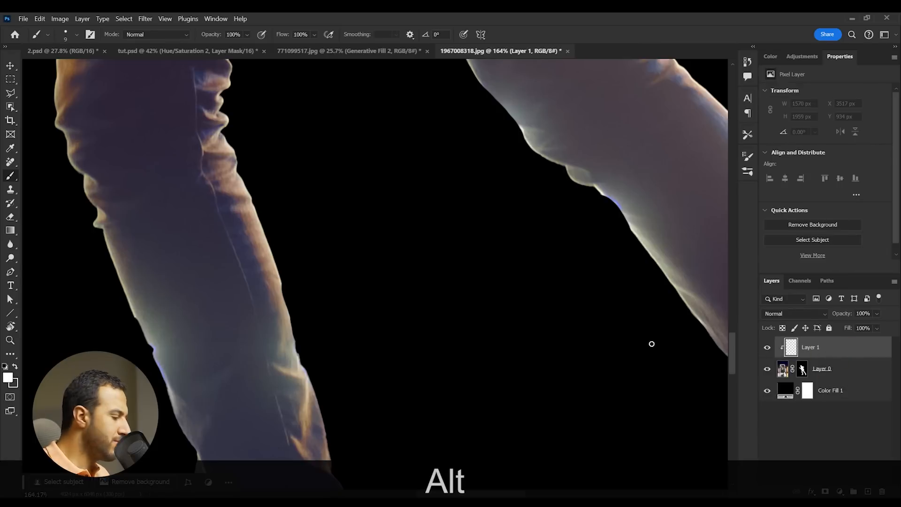
Step: Ready the Brush with a trouser color sampled from the front lower leg and a size of 35 px
key(s)
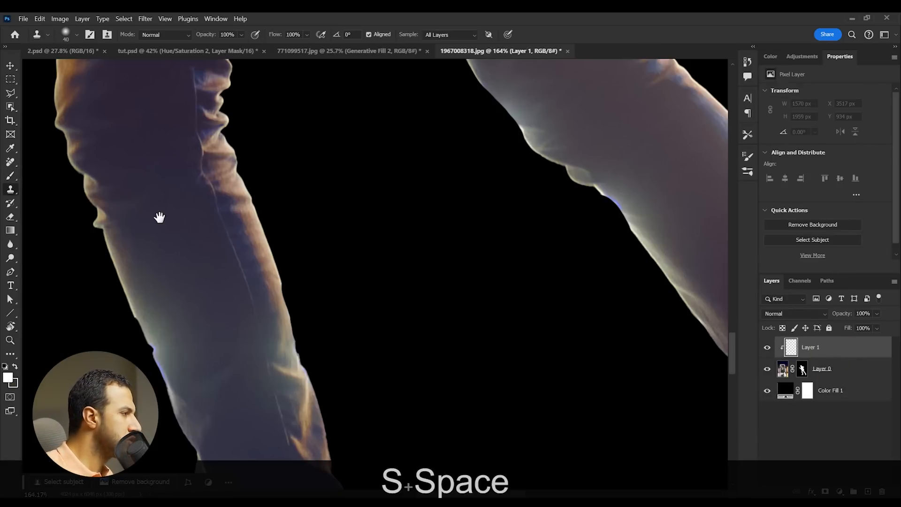
drag(159, 216, 103, 117)
key(b)
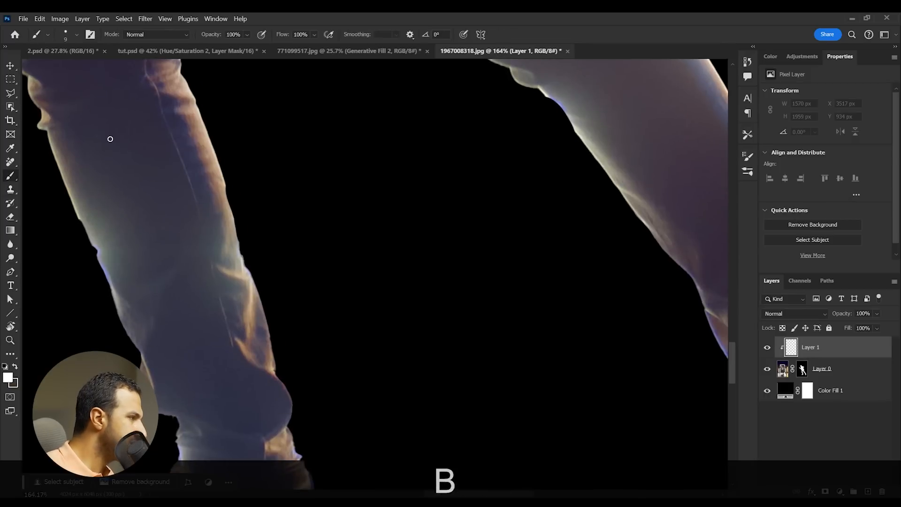
alt+click(142, 197)
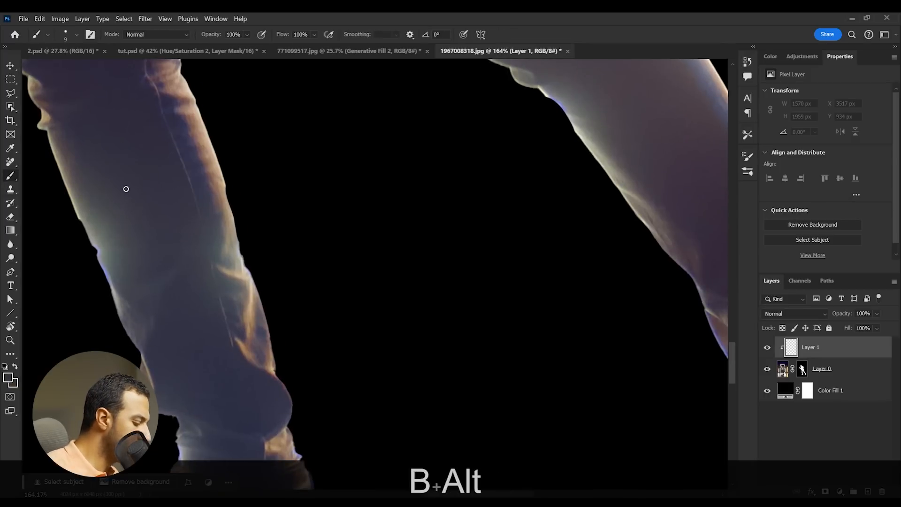
key(bracketright)
key(bracketright)
key(bracketright)
key(bracketright)
key(bracketright)
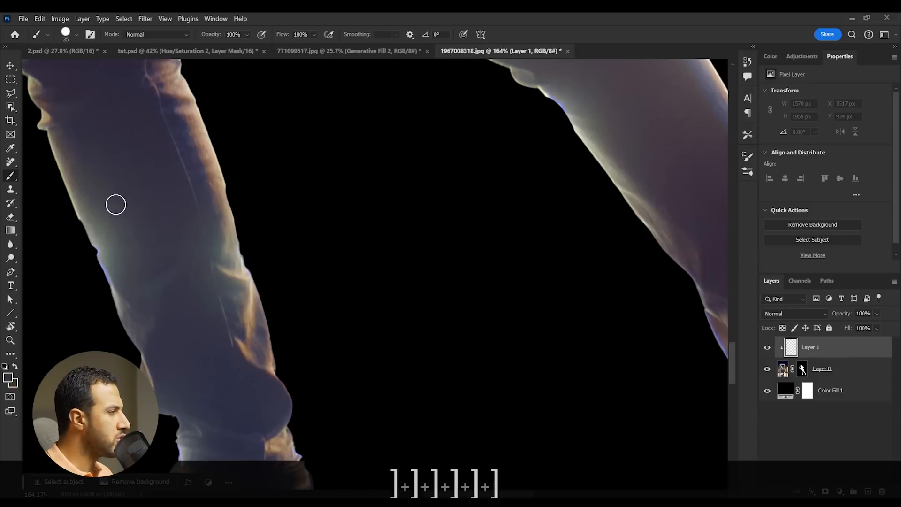
Step: Undo the hard-edged test stroke on the leg and switch to a soft round brush with 0% hardness and 37% flow
drag(113, 208, 135, 238)
key(ctrl+z)
right_click(143, 207)
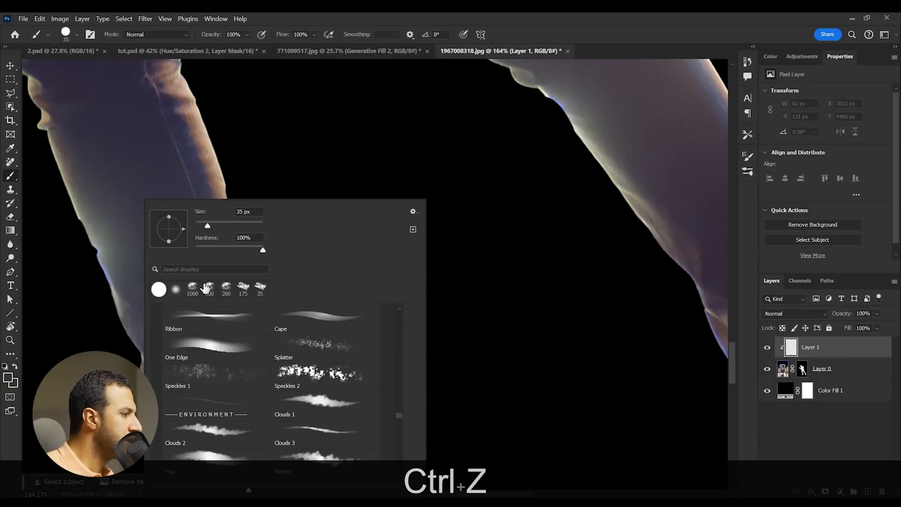
click(176, 289)
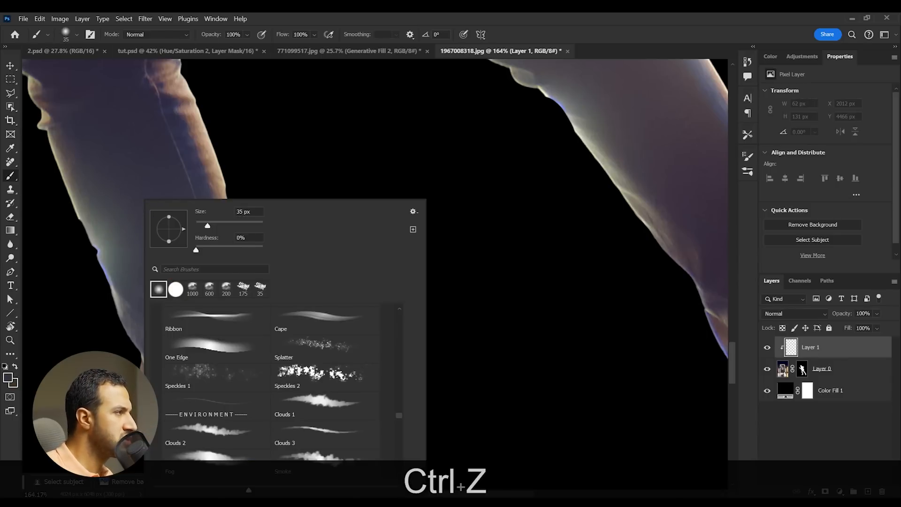
click(313, 34)
drag(333, 46, 302, 46)
Step: Paint sampled trouser tones over the pale fringe of the front lower leg, enlarge the brush to 50 px, and undo the last stroke
alt+click(155, 184)
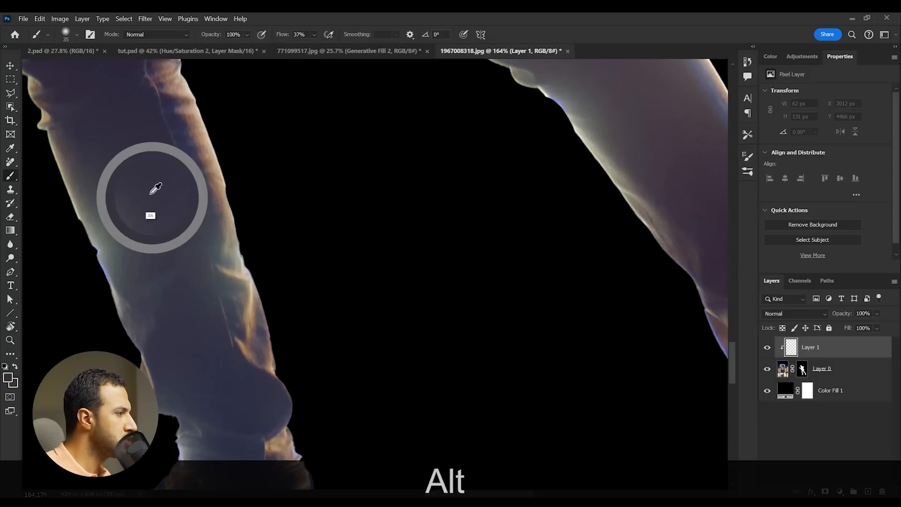
mouse_move(144, 275)
mouse_down()
mouse_move(96, 207)
mouse_move(101, 215)
mouse_up()
key(bracketright)
key(bracketright)
key(bracketright)
mouse_move(84, 183)
mouse_down()
mouse_move(127, 269)
mouse_move(114, 259)
mouse_up()
alt+click(115, 145)
drag(109, 211, 83, 128)
alt+click(55, 154)
drag(71, 187, 105, 267)
alt+click(122, 247)
mouse_move(69, 176)
mouse_down()
mouse_move(93, 236)
mouse_move(103, 174)
mouse_up()
key(ctrl+z)
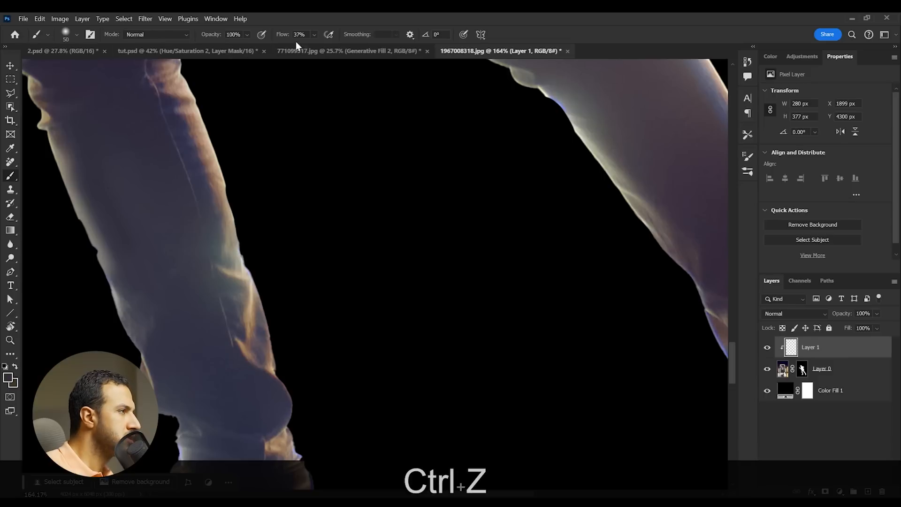
Step: Lower the brush flow to 15% and softly paint out the remaining glow along the front leg
click(314, 35)
click(313, 49)
mouse_move(86, 170)
mouse_down()
mouse_move(133, 292)
mouse_move(132, 208)
mouse_up()
drag(133, 340, 60, 143)
drag(216, 230, 238, 292)
drag(216, 469, 183, 324)
drag(154, 94, 181, 284)
drag(414, 150, 201, 357)
drag(202, 147, 331, 435)
Step: Cover the bright rim along the outstretched leg with trouser colors sampled from nearby fabric
mouse_move(350, 413)
mouse_down()
mouse_move(270, 270)
mouse_move(401, 435)
mouse_up()
alt+click(296, 240)
drag(469, 446, 322, 202)
drag(320, 282, 394, 417)
alt+click(367, 357)
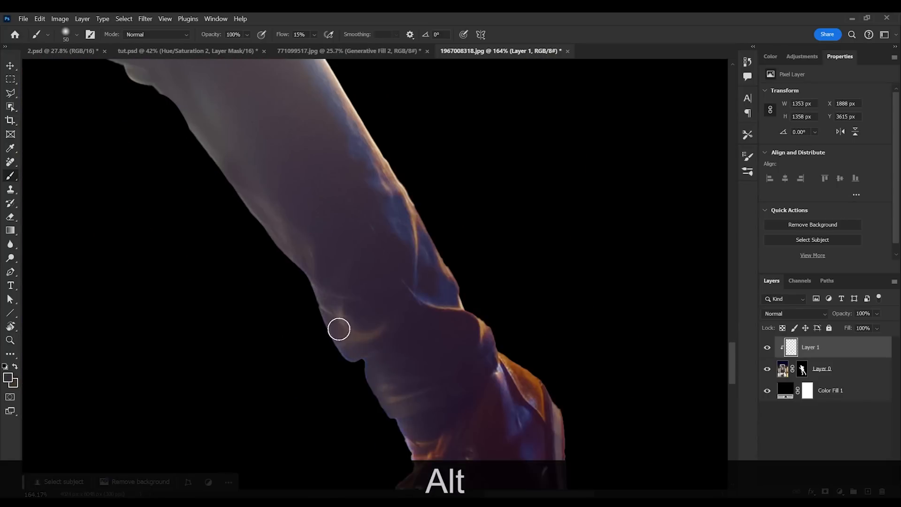
drag(475, 455, 413, 268)
mouse_move(369, 180)
mouse_down()
mouse_move(407, 219)
mouse_move(338, 220)
mouse_up()
drag(310, 84, 443, 315)
Step: Enlarge the brush to 100 px and blend the upper part of the trousers with a sampled color
alt+click(440, 323)
key(bracketright)
key(bracketright)
key(bracketright)
key(bracketright)
key(bracketright)
drag(368, 225, 423, 277)
mouse_move(411, 319)
mouse_down()
mouse_move(396, 263)
mouse_move(326, 308)
mouse_move(301, 310)
mouse_move(306, 320)
mouse_move(311, 311)
mouse_up()
key(z)
key(z)
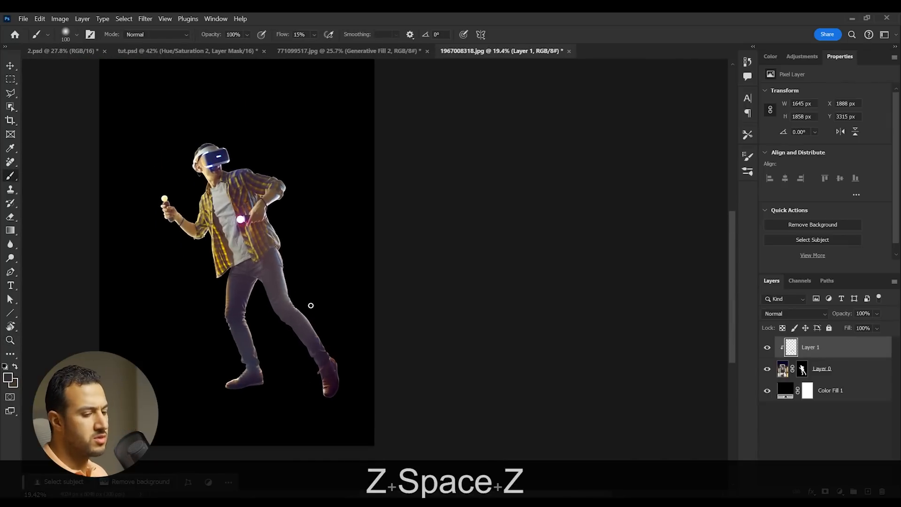
Step: Convert the man and his clipped retouch layer to a smart object and bring it into tut.psd, accepting the depth difference
shift+click(874, 370)
right_click(875, 371)
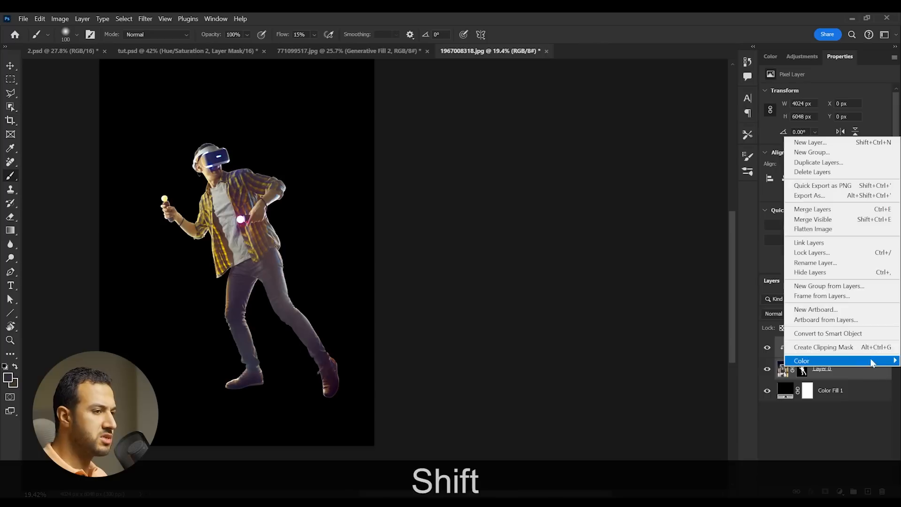
click(836, 333)
click(12, 66)
drag(302, 245, 269, 356)
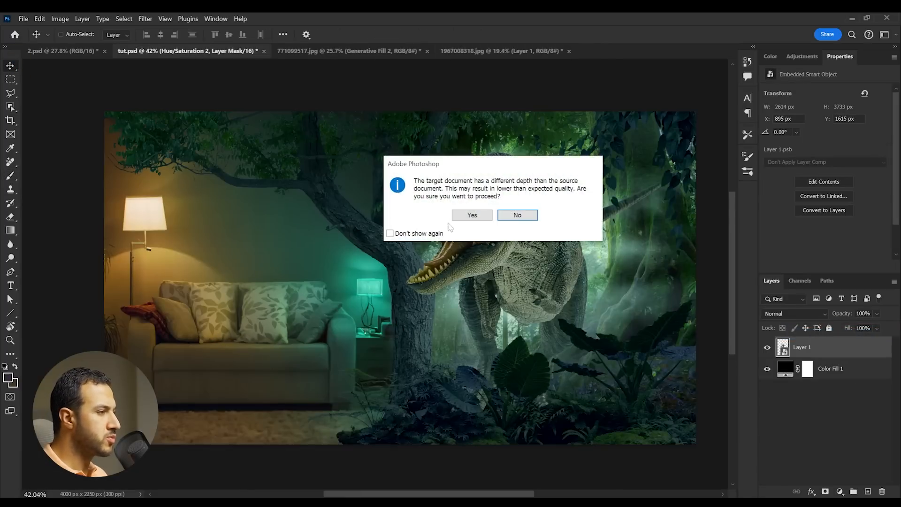
click(517, 215)
Step: Scale the man down to about 1034 by 1478 px and place him standing in front of the sofa
key(ctrl+t)
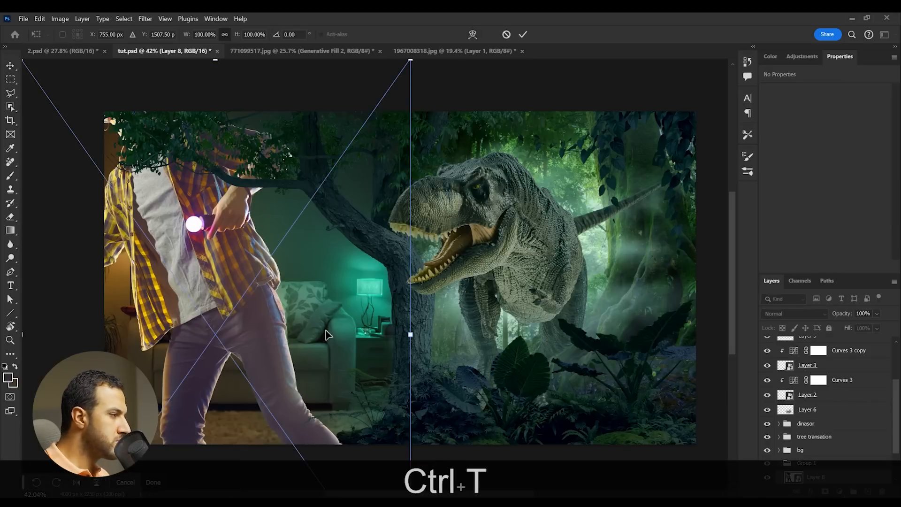
drag(411, 334, 297, 312)
drag(261, 350, 268, 334)
key(Return)
drag(283, 383, 280, 348)
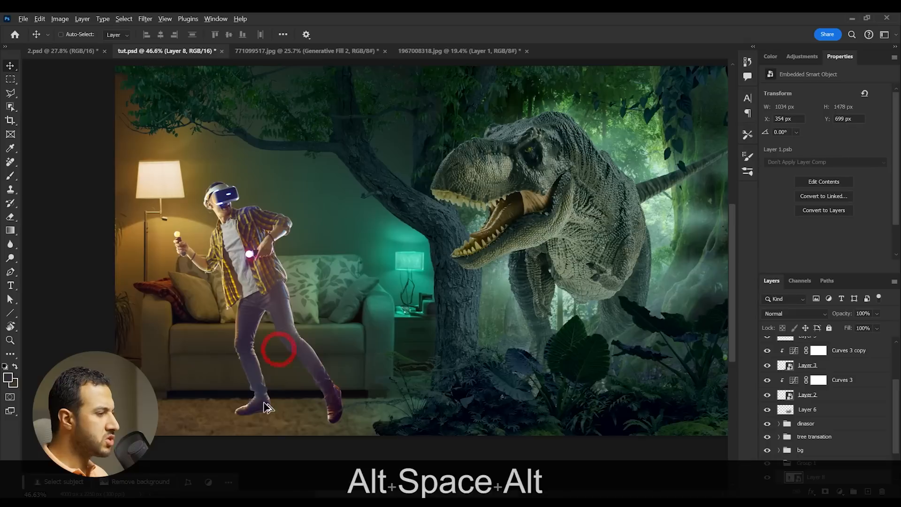
Step: Darken the man with the clipped Curves adjustment, moving the black point to input 12 and a midtone point to input 101, output 71
scroll(195, 310, up, 3)
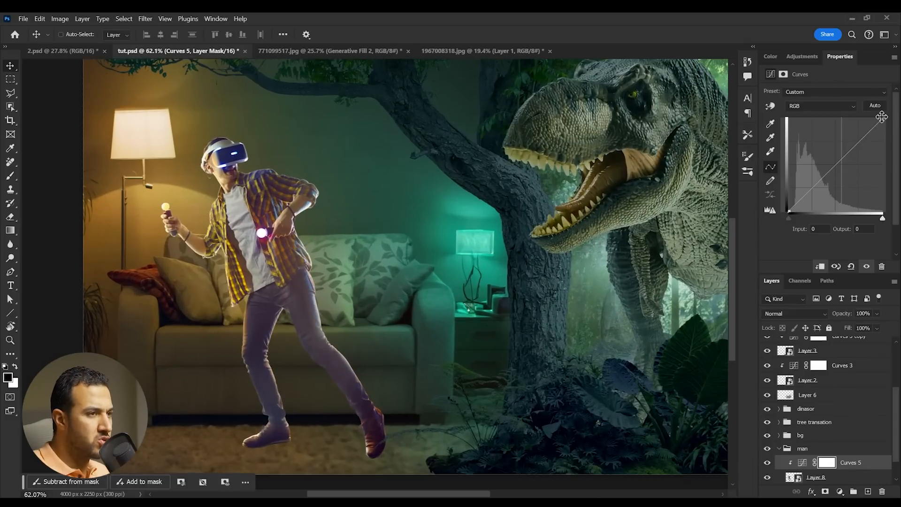
alt+scroll(250, 374, up, 3)
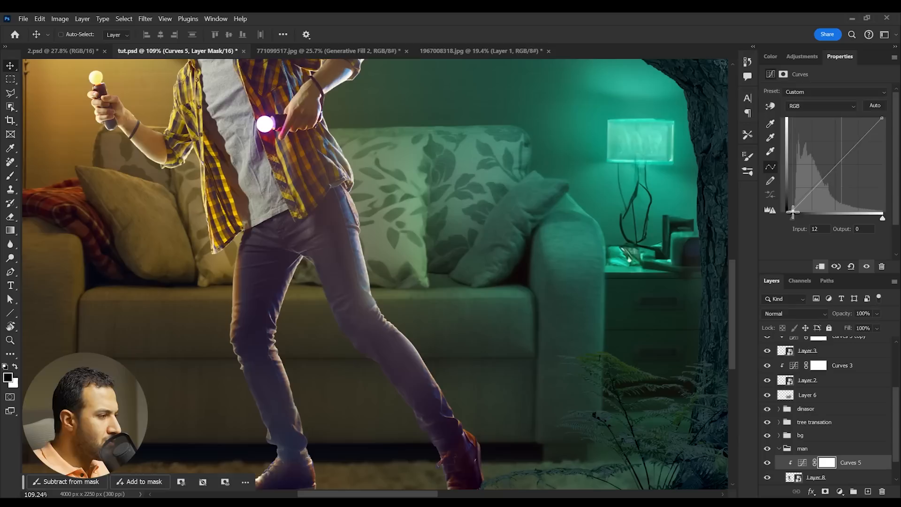
drag(821, 183, 828, 185)
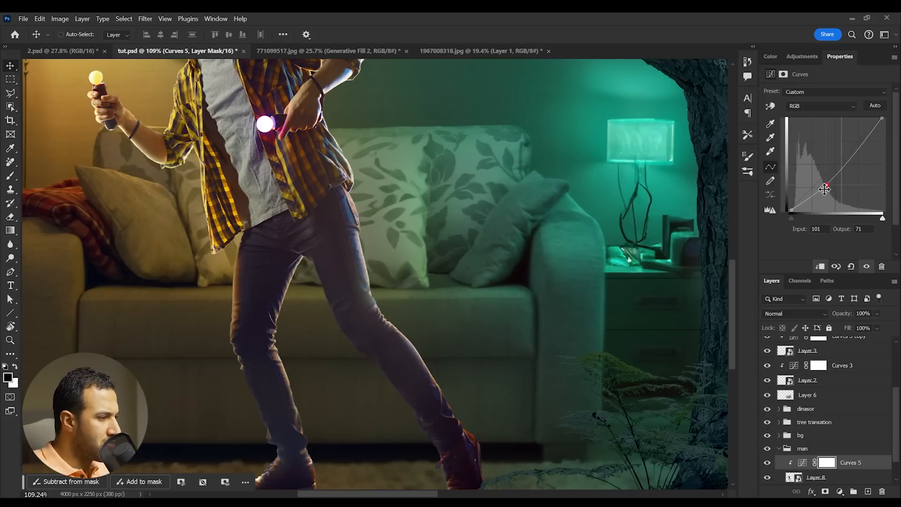
scroll(457, 376, down, 4)
scroll(457, 376, up, 2)
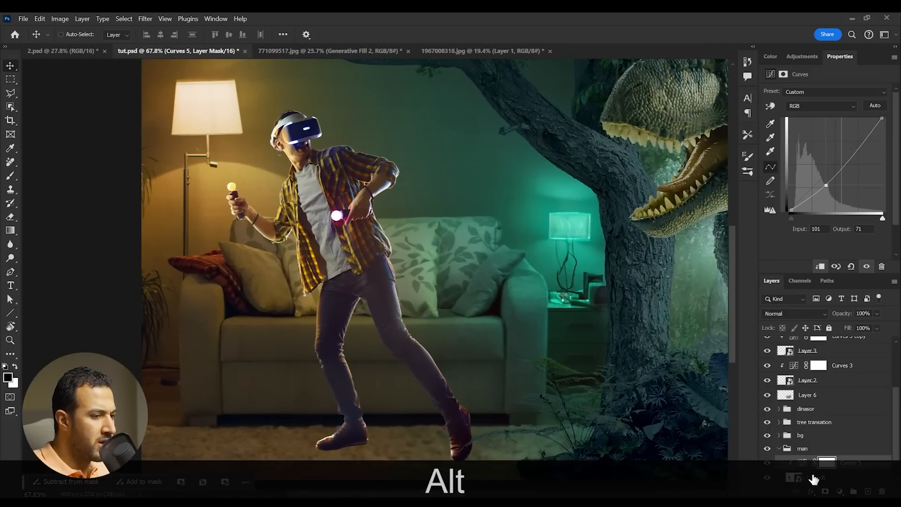
Step: Invert the Curves 5 mask to black and ready a white soft round brush at 200 px with 100% flow
click(829, 465)
key(ctrl+i)
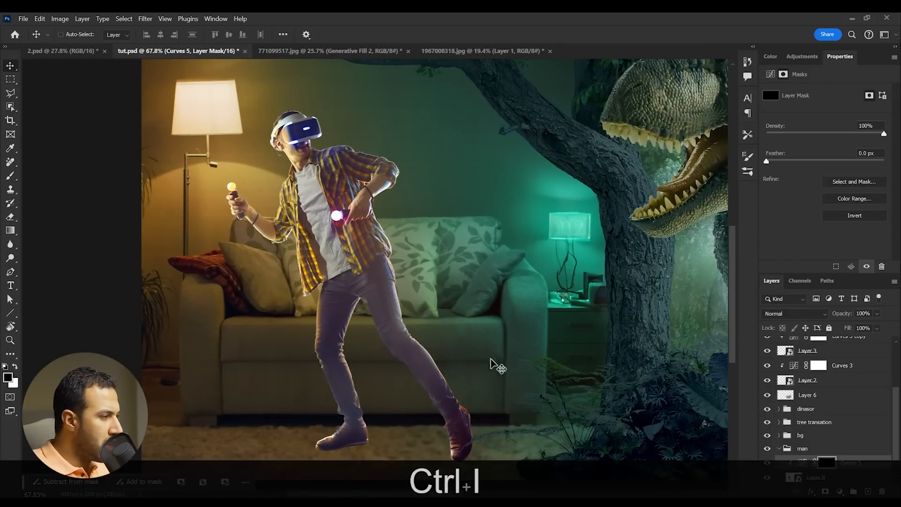
key(b)
right_click(349, 356)
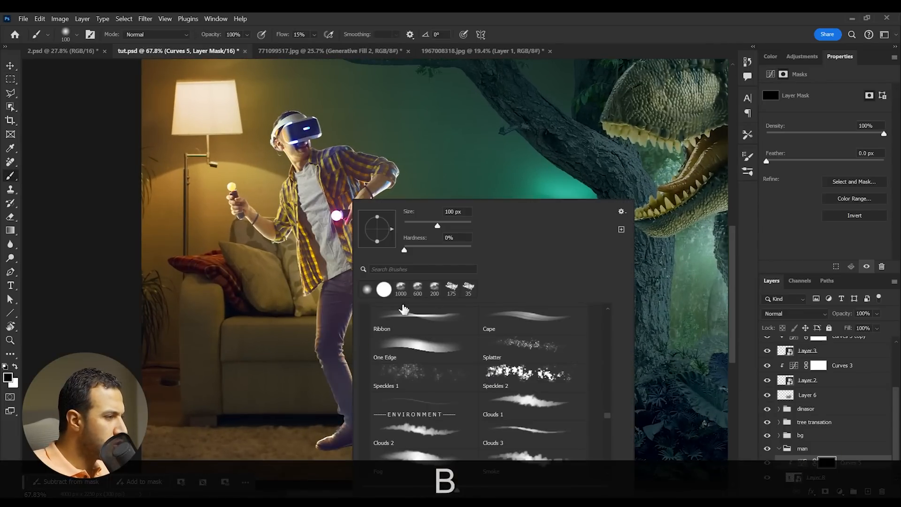
click(367, 289)
key(bracketright)
key(bracketright)
key(bracketright)
key(bracketright)
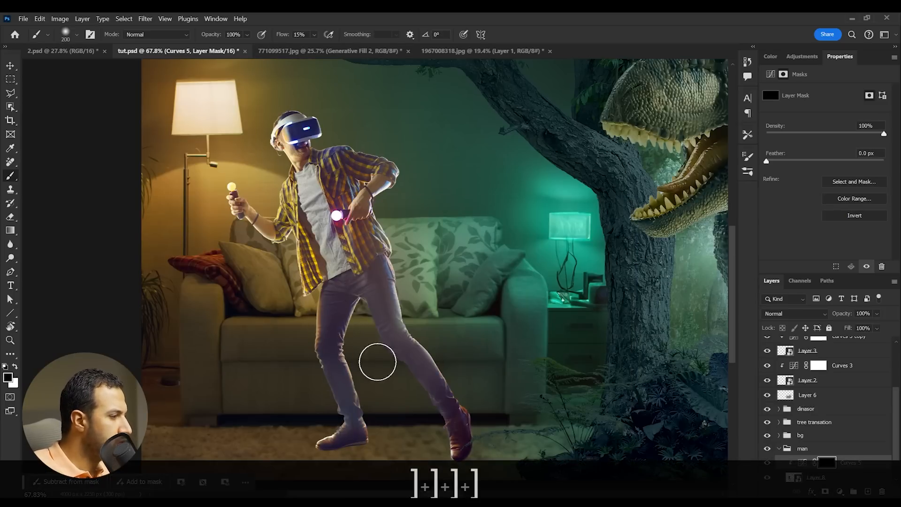
key(x)
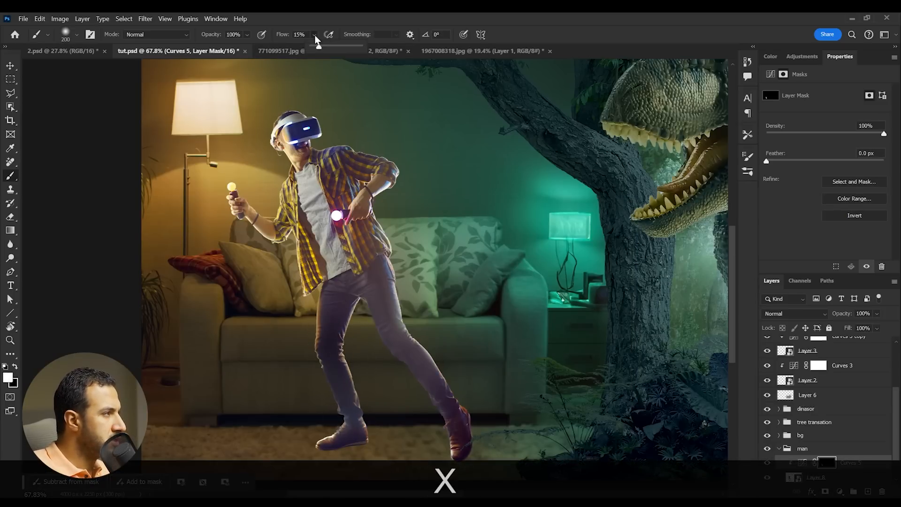
drag(314, 34, 415, 58)
Step: Paint the Curves darkening onto the man's trousers through the mask, and compare with the adjustment hidden and shown
mouse_move(392, 281)
mouse_down()
mouse_move(392, 346)
mouse_move(447, 418)
mouse_move(384, 298)
mouse_move(350, 255)
mouse_move(323, 279)
mouse_up()
mouse_move(306, 334)
mouse_down()
mouse_move(334, 362)
mouse_move(345, 422)
mouse_move(318, 429)
mouse_move(345, 283)
mouse_move(311, 262)
mouse_up()
key(x)
scroll(366, 277, down, 6)
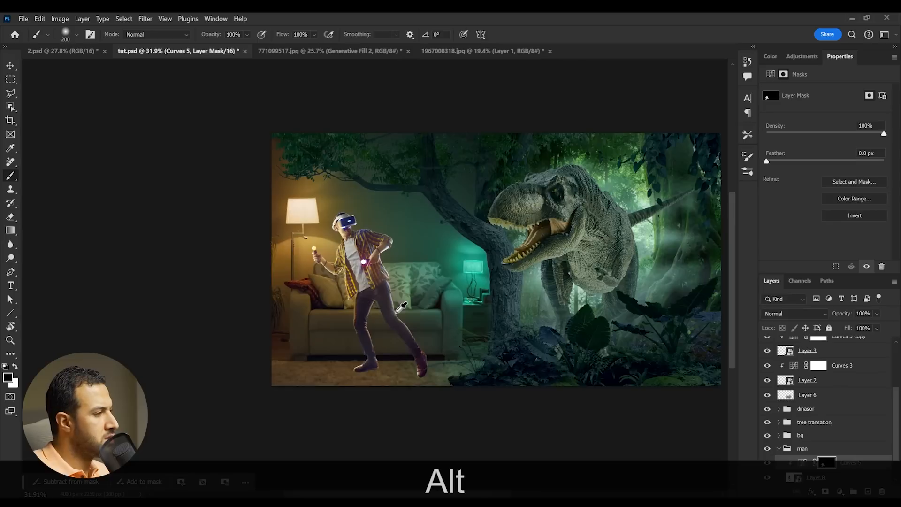
scroll(400, 307, up, 4)
click(768, 464)
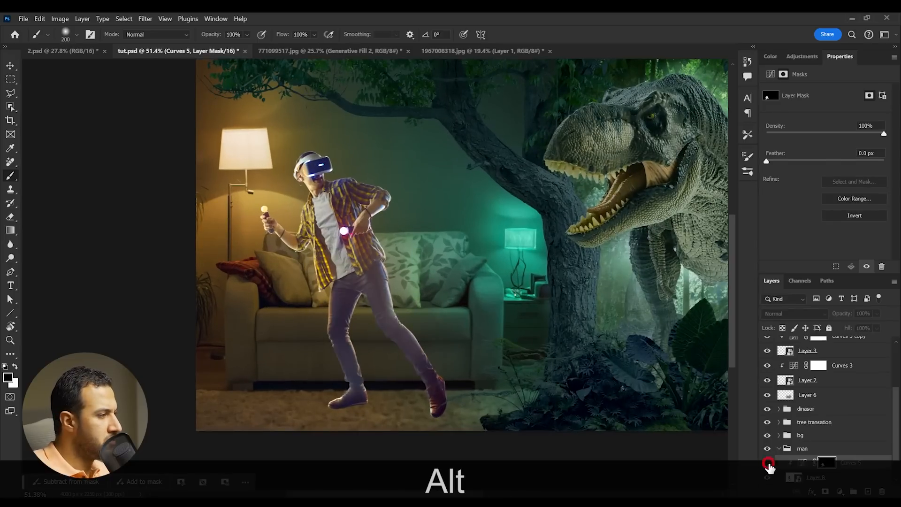
click(768, 464)
scroll(405, 373, down, 2)
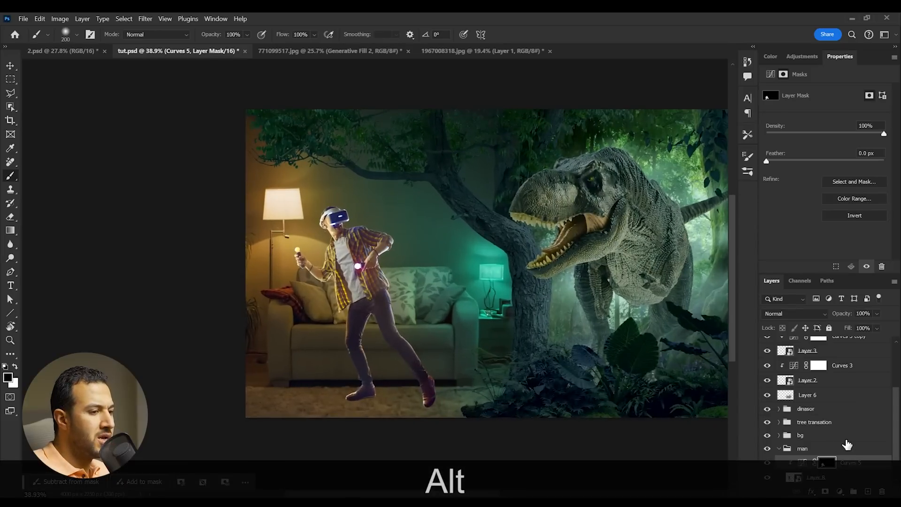
Step: Clip a second Curves adjustment to the man, lower its white point's output slightly, and set a midtone point to input 101, output 93
click(802, 61)
click(819, 89)
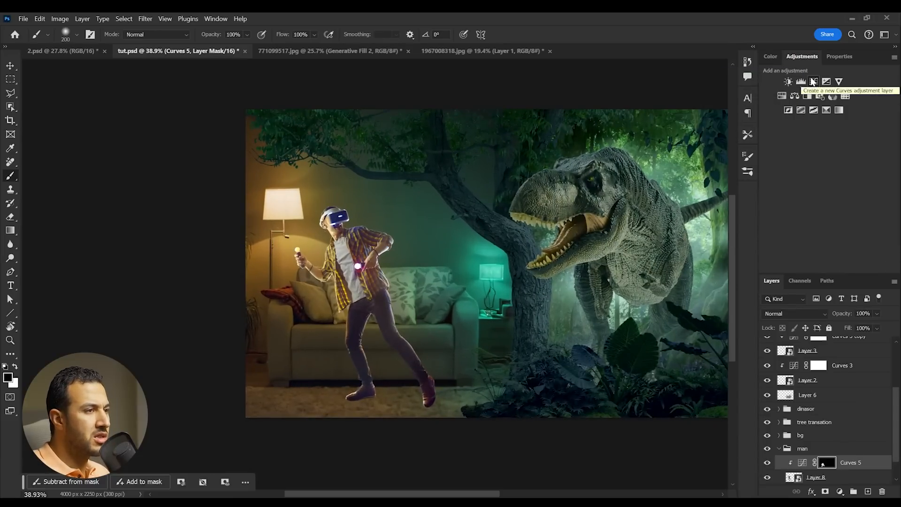
alt+click(856, 469)
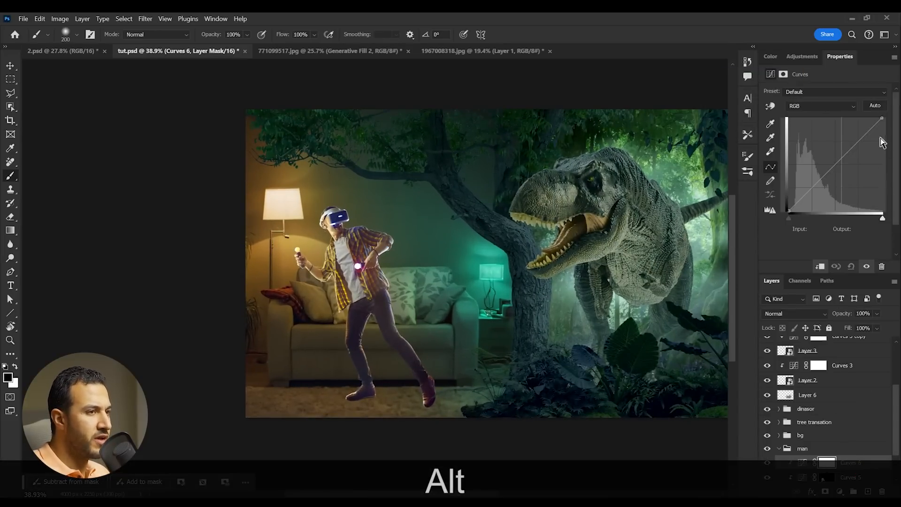
mouse_move(882, 121)
mouse_down()
mouse_move(883, 141)
mouse_move(894, 124)
mouse_up()
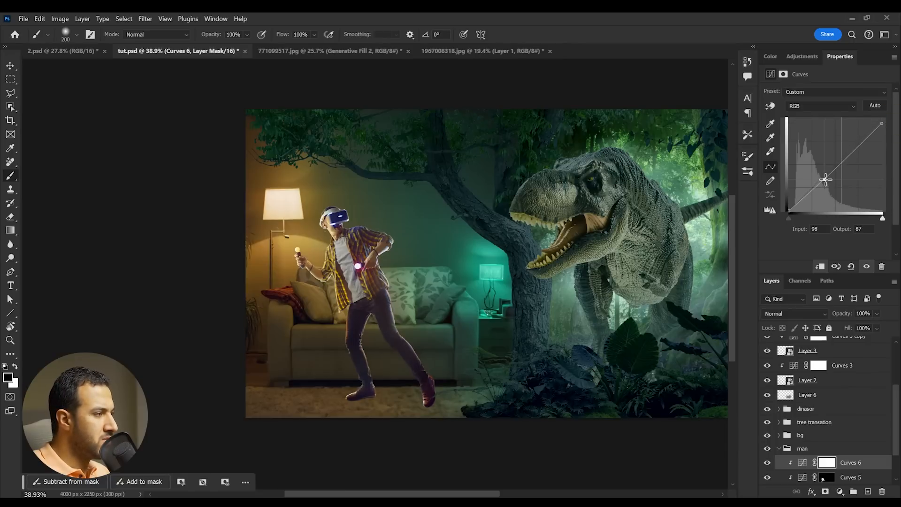
drag(826, 178, 826, 177)
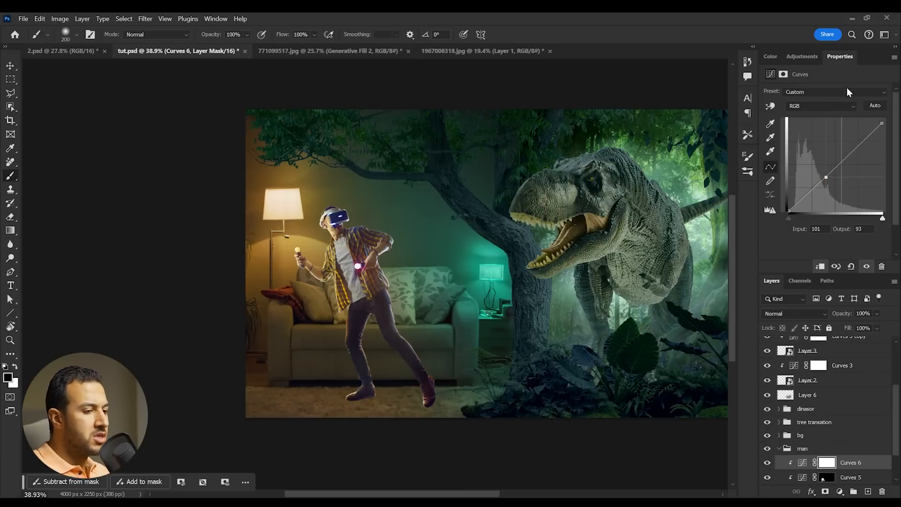
Step: Add a Color Balance adjustment clipped to the man and set its shadows to cyan-red -11, magenta-green +6, yellow-blue +5
click(807, 55)
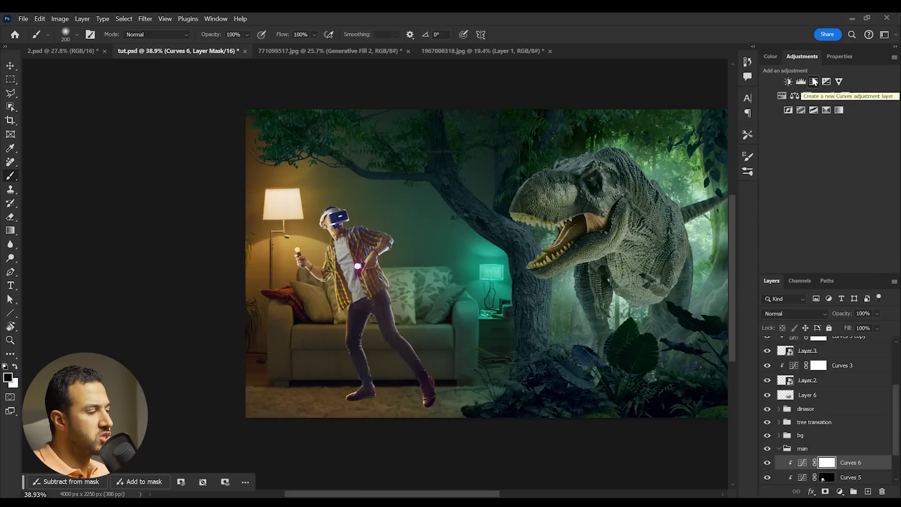
click(794, 95)
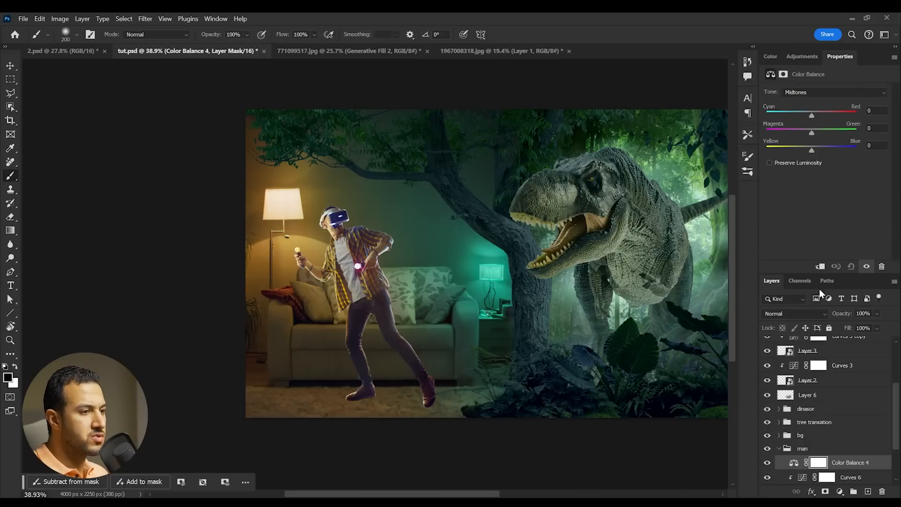
scroll(350, 378, up, 2)
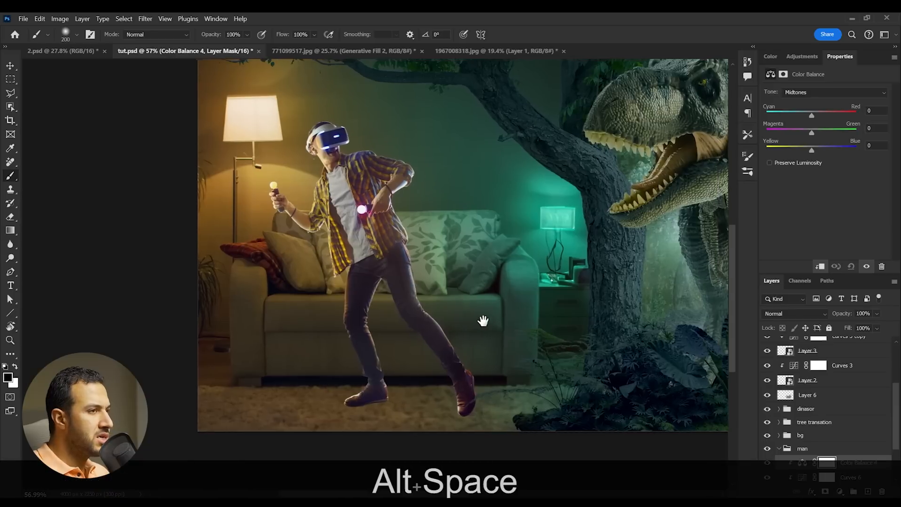
click(835, 92)
click(827, 95)
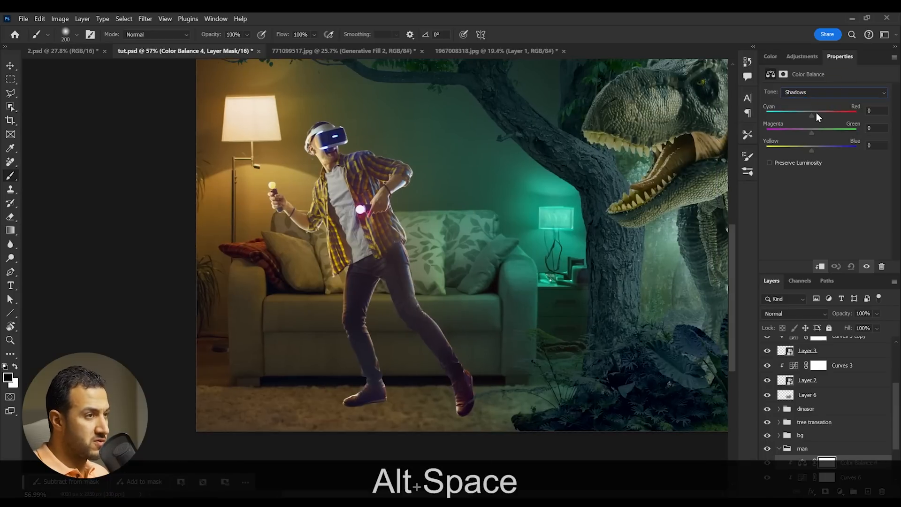
drag(812, 113, 815, 131)
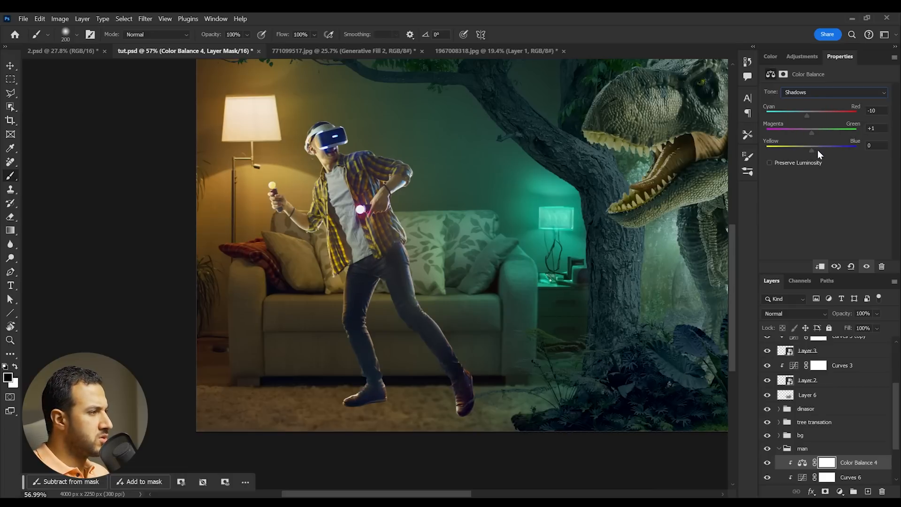
drag(812, 149, 810, 133)
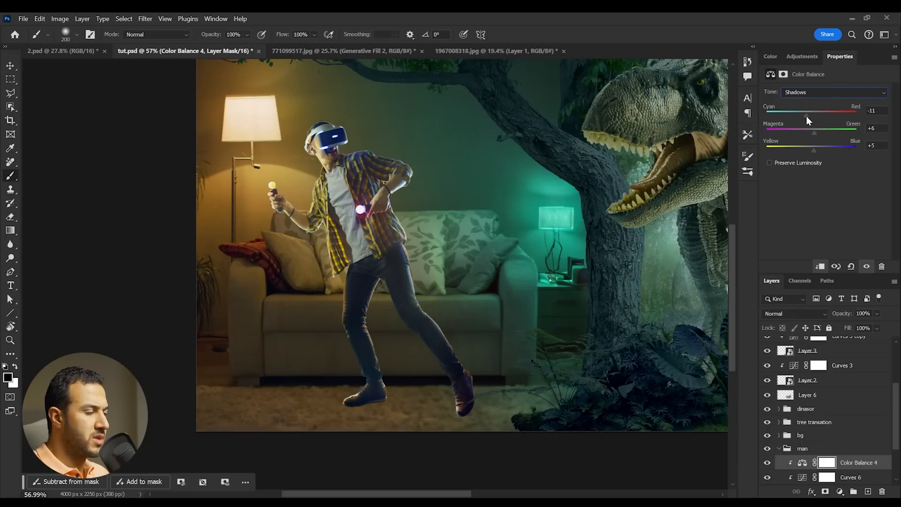
Step: Set the Color Balance highlights to cyan-red +10, magenta-green +1, yellow-blue -13, and the midtones' cyan-red to -1
click(810, 90)
click(821, 122)
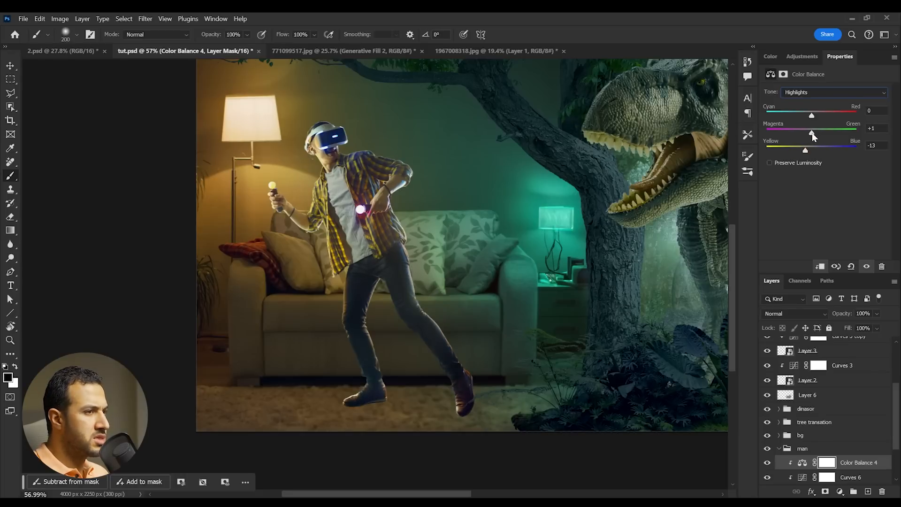
drag(812, 116, 820, 118)
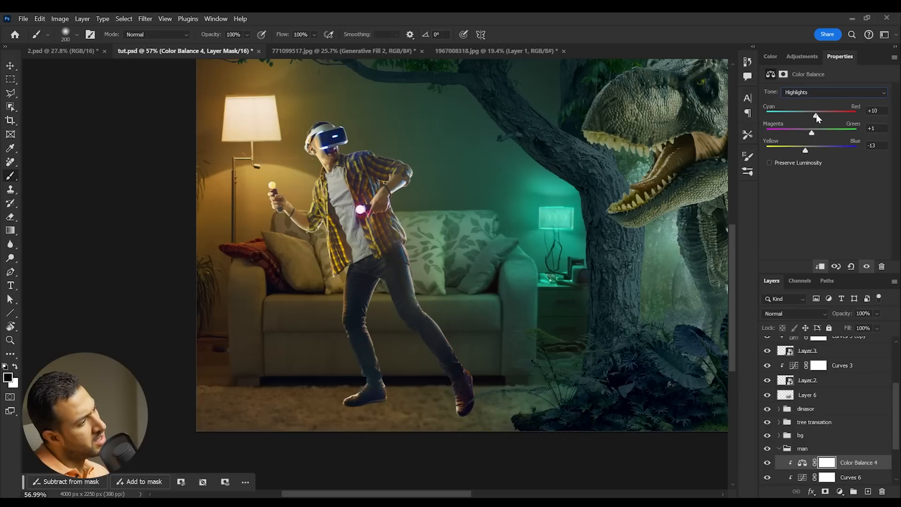
click(796, 93)
click(806, 116)
drag(812, 114, 816, 115)
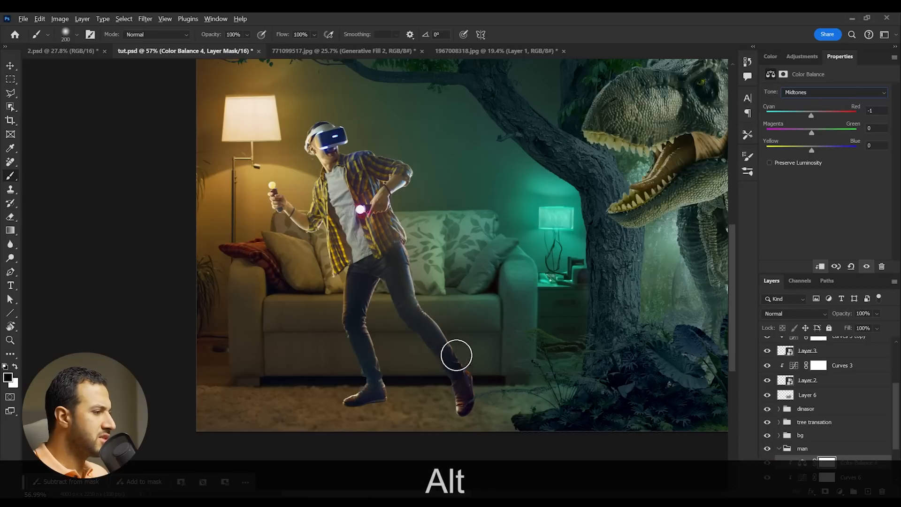
Step: Compare the man with the Color Balance adjustment hidden and shown, checking how his tones fit the room
click(17, 67)
scroll(459, 336, down, 4)
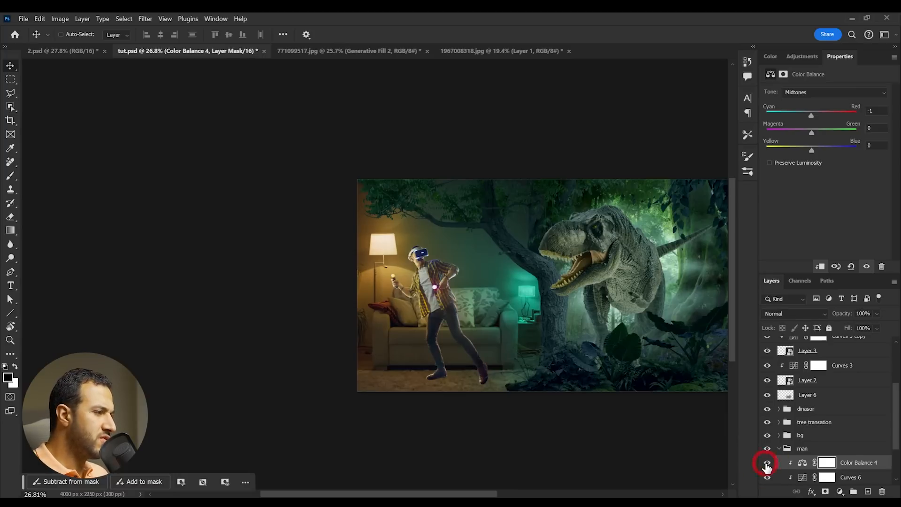
scroll(450, 284, up, 3)
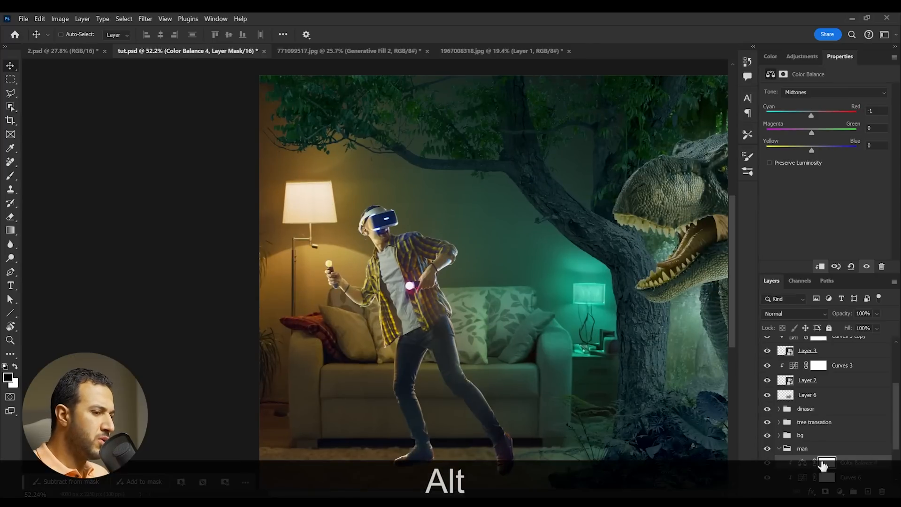
drag(400, 325, 413, 288)
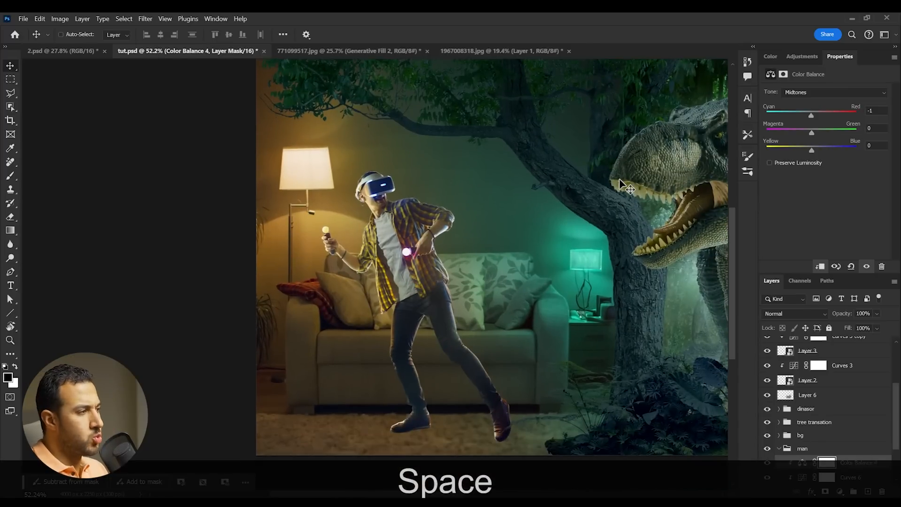
scroll(425, 332, up, 1)
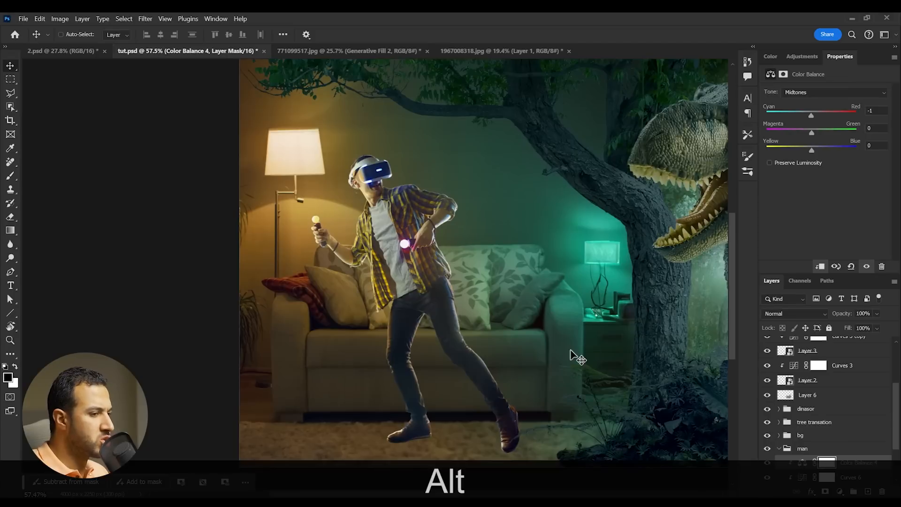
scroll(779, 456, down, 1)
click(767, 448)
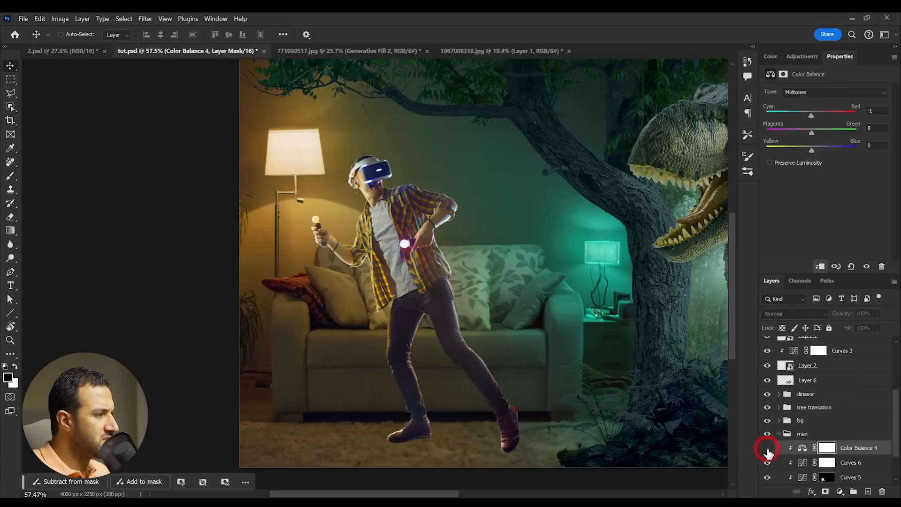
scroll(446, 322, up, 1)
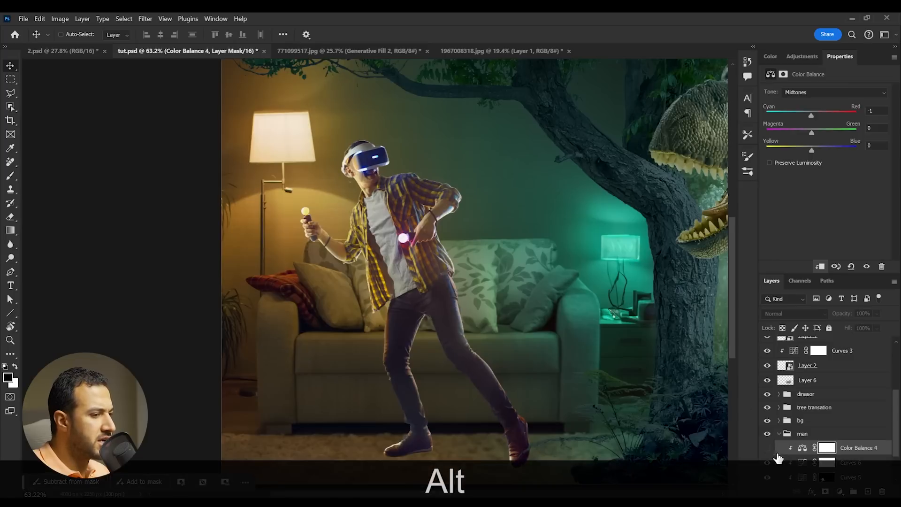
Step: Mask the Color Balance off the man's lamp-facing side with a 500 px black soft brush
click(828, 448)
key(b)
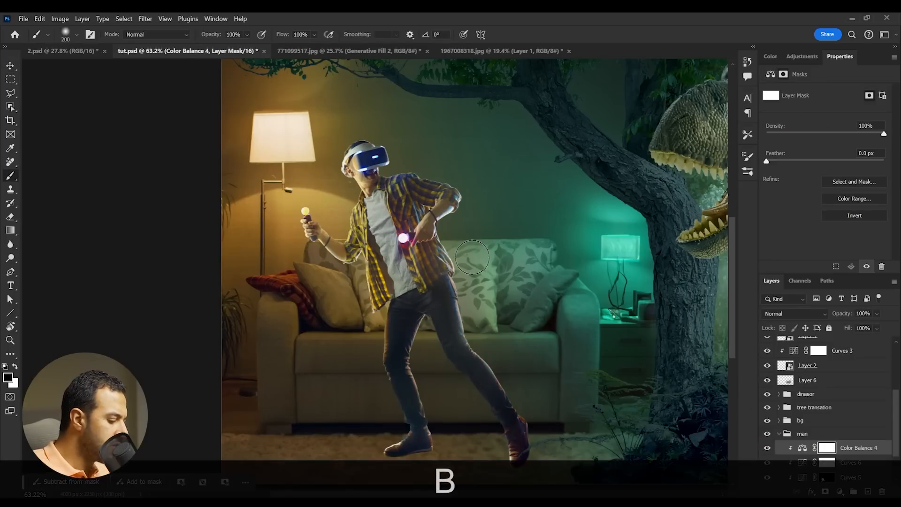
key(bracketright)
key(bracketright)
key(bracketright)
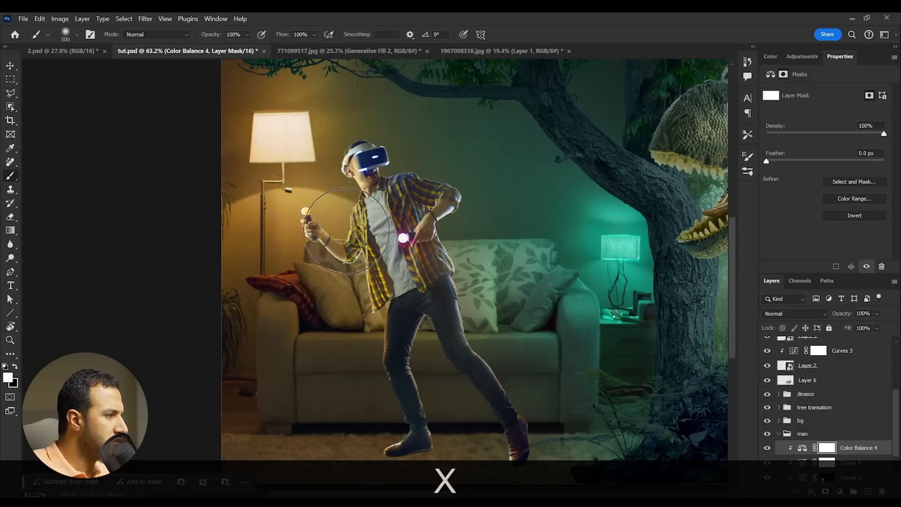
key(x)
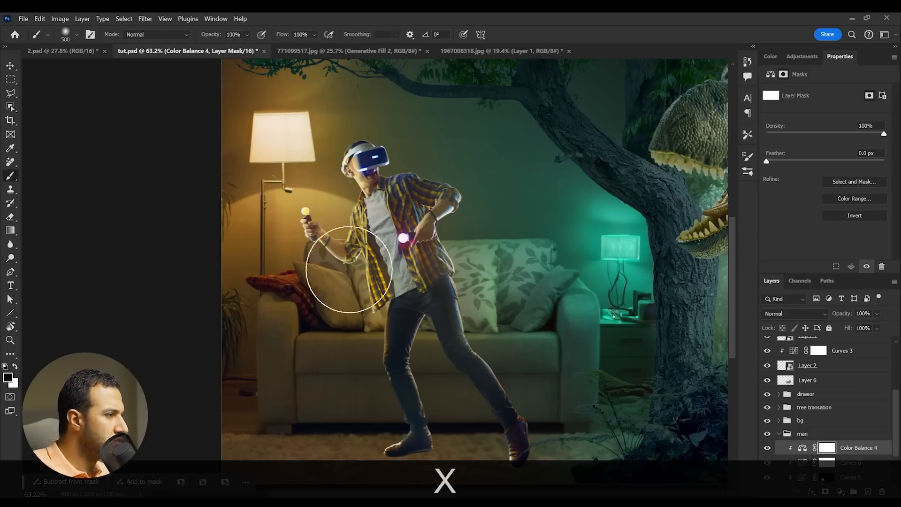
click(352, 315)
scroll(353, 324, down, 2)
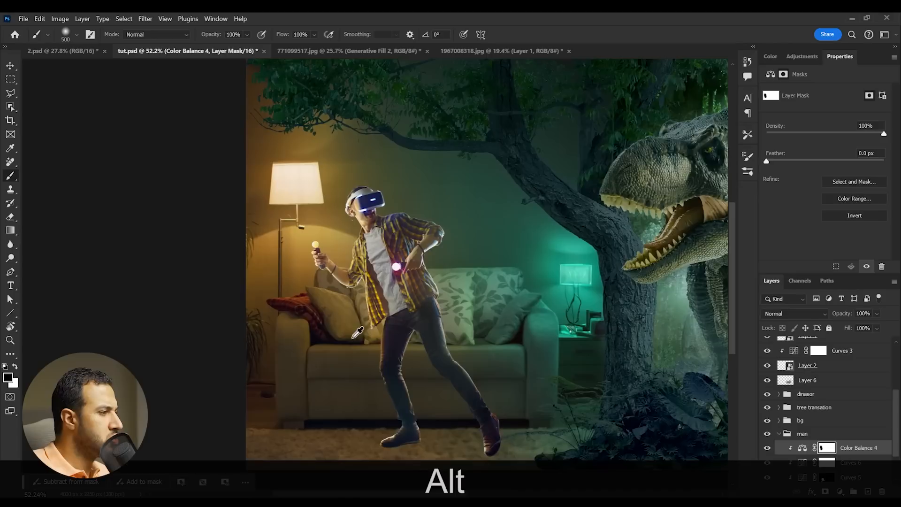
scroll(446, 243, up, 3)
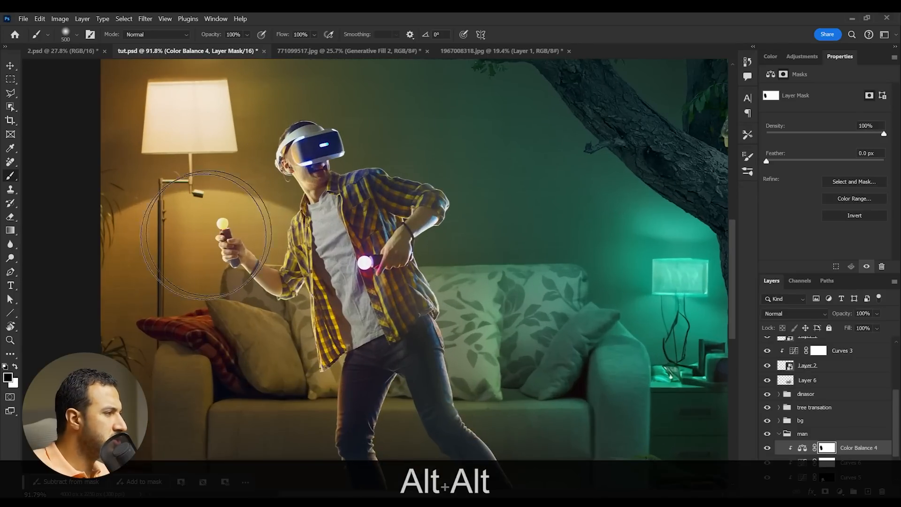
Step: Create a new empty layer directly beneath the man's layer for a shadow under his feet
scroll(245, 256, down, 3)
drag(274, 335, 266, 305)
scroll(366, 442, up, 4)
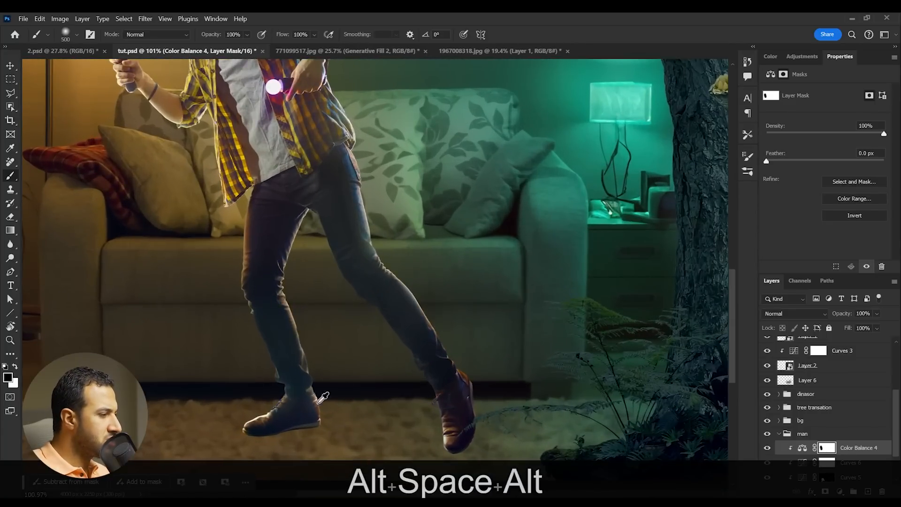
scroll(277, 402, up, 3)
drag(281, 402, 319, 292)
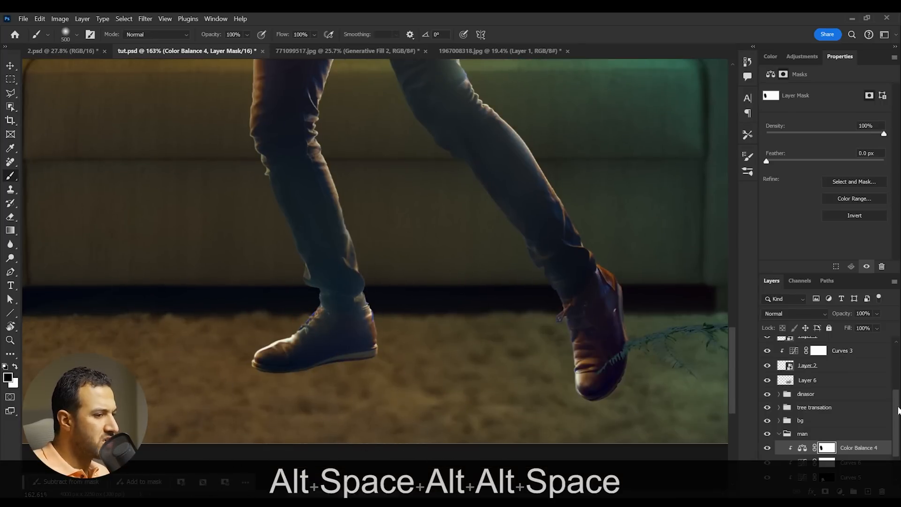
scroll(857, 441, down, 3)
click(848, 451)
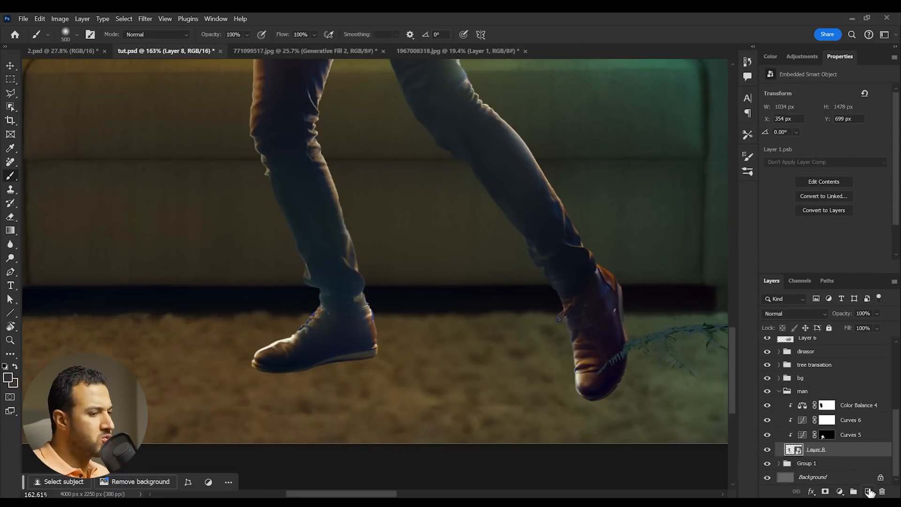
click(868, 491)
drag(840, 458, 845, 470)
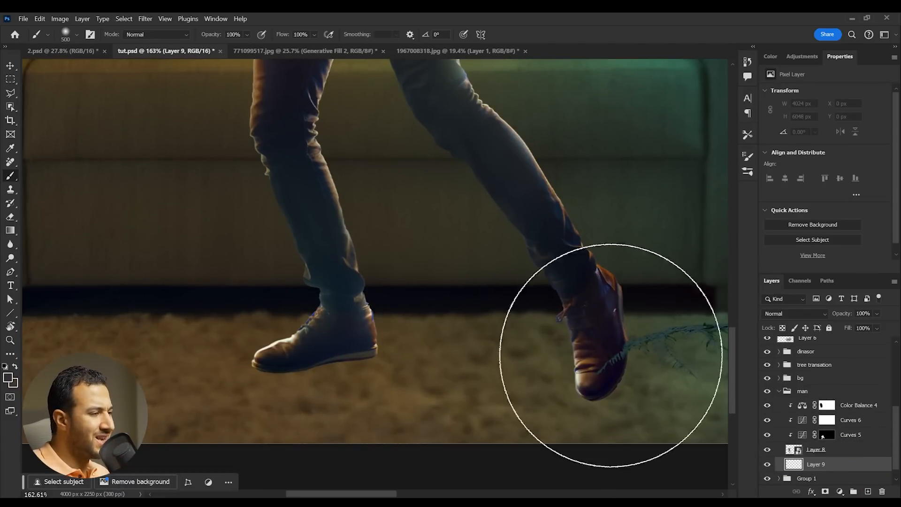
Step: Sample the dark brown at the carpet's edge and dab a soft shadow under the front shoe with a flattened 500 px brush
alt+click(415, 313)
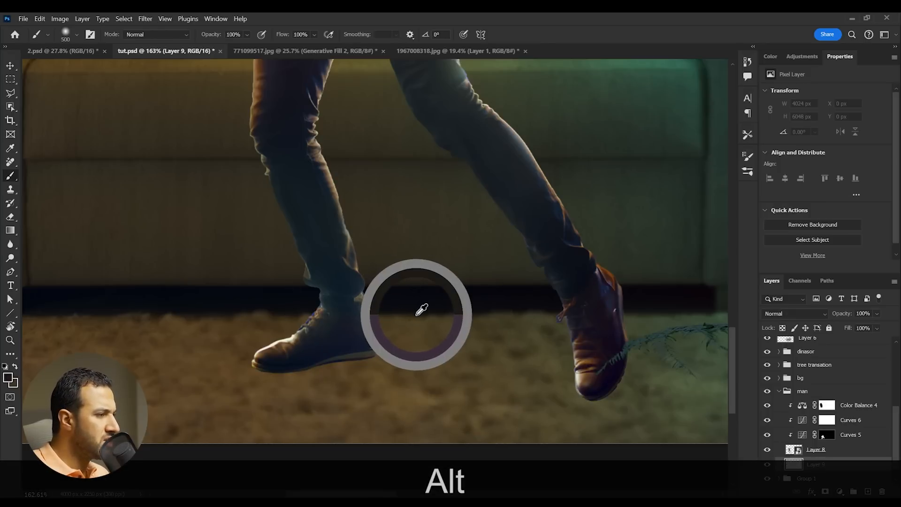
scroll(179, 307, up, 2)
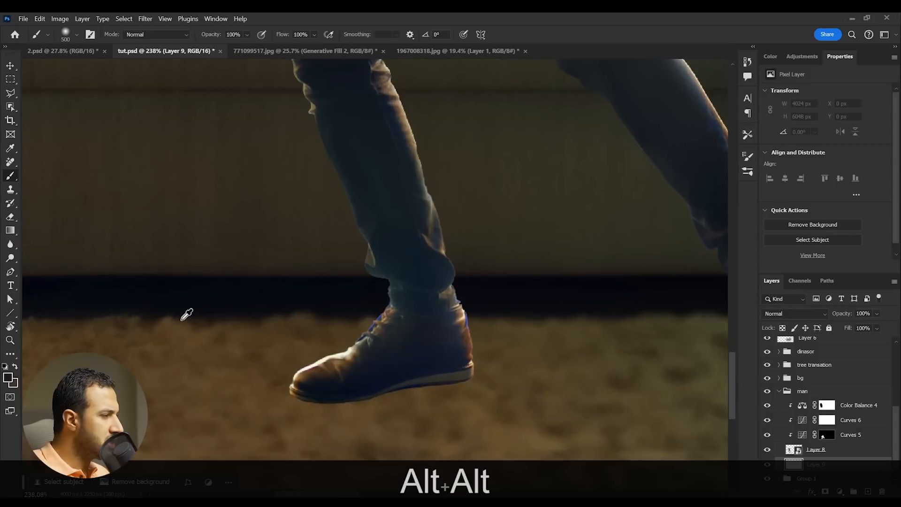
alt+click(190, 315)
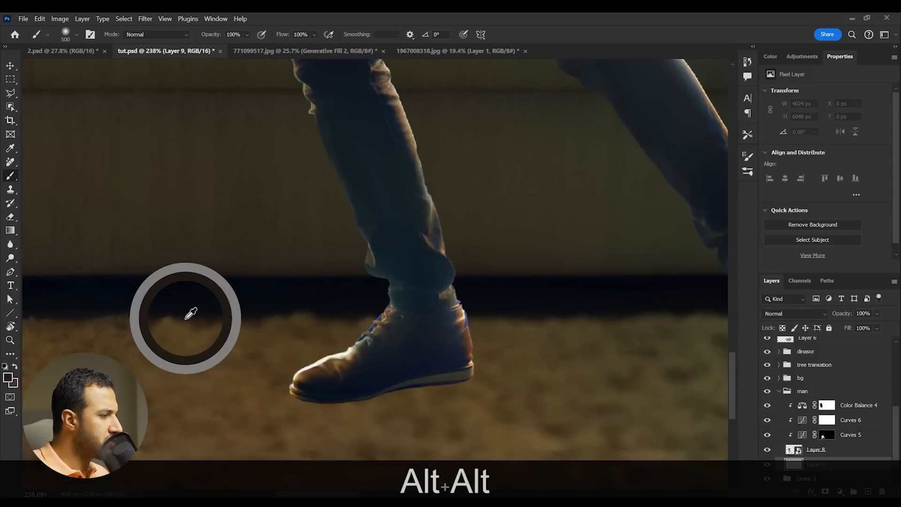
right_click(622, 371)
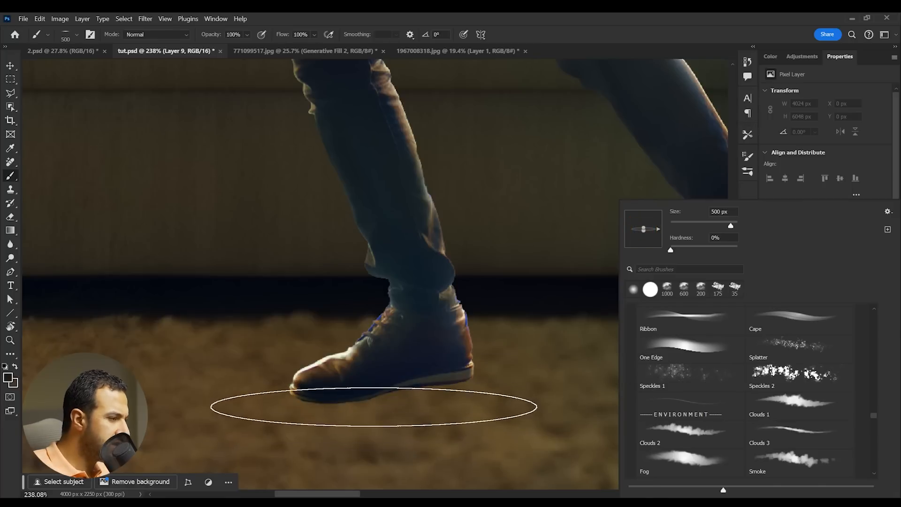
click(374, 407)
Step: Paint a tighter contact shadow along the front shoe's sole with the flattened brush reduced to 125 px
key(bracketleft)
key(bracketleft)
key(bracketleft)
key(bracketleft)
key(bracketleft)
key(bracketleft)
key(bracketleft)
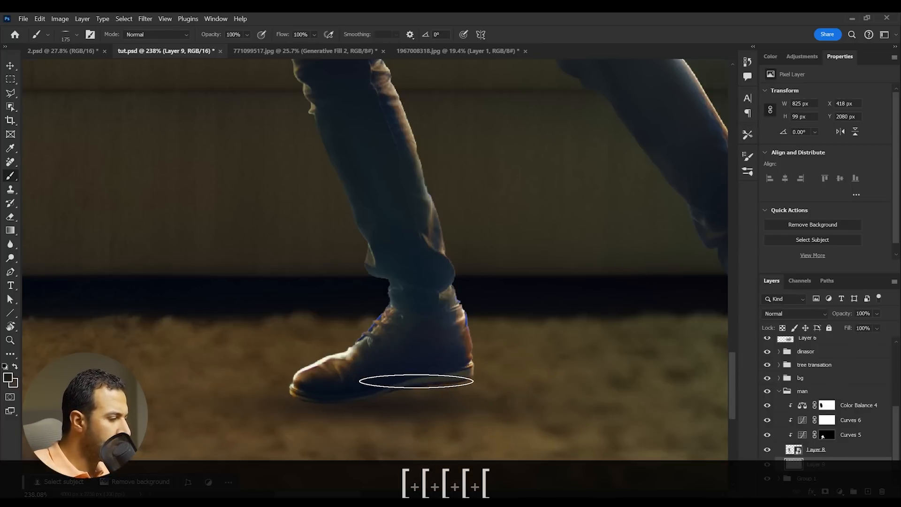
scroll(335, 401, up, 3)
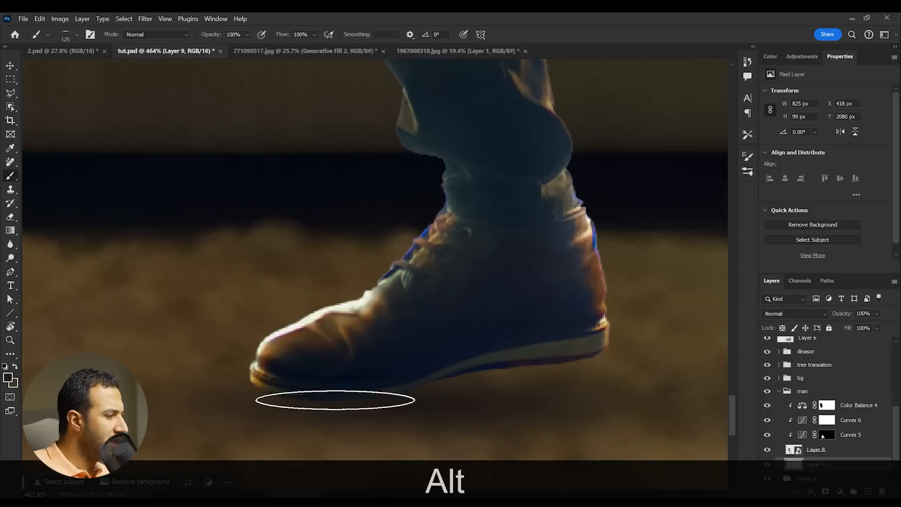
drag(338, 390, 529, 355)
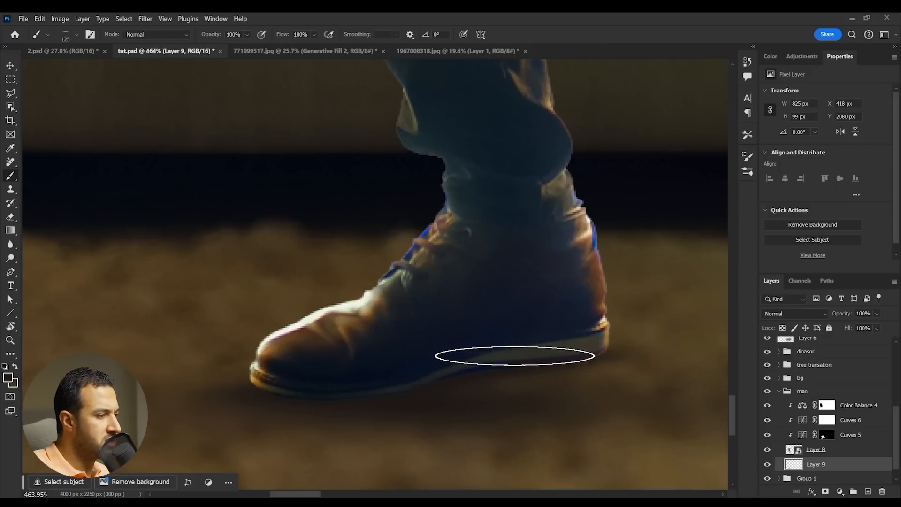
Step: Paint a small contact shadow beneath the toe of the man's other shoe
key(space)
mouse_move(570, 346)
mouse_down()
mouse_move(447, 334)
mouse_move(347, 288)
mouse_up()
drag(537, 400, 483, 389)
scroll(469, 390, down, 5)
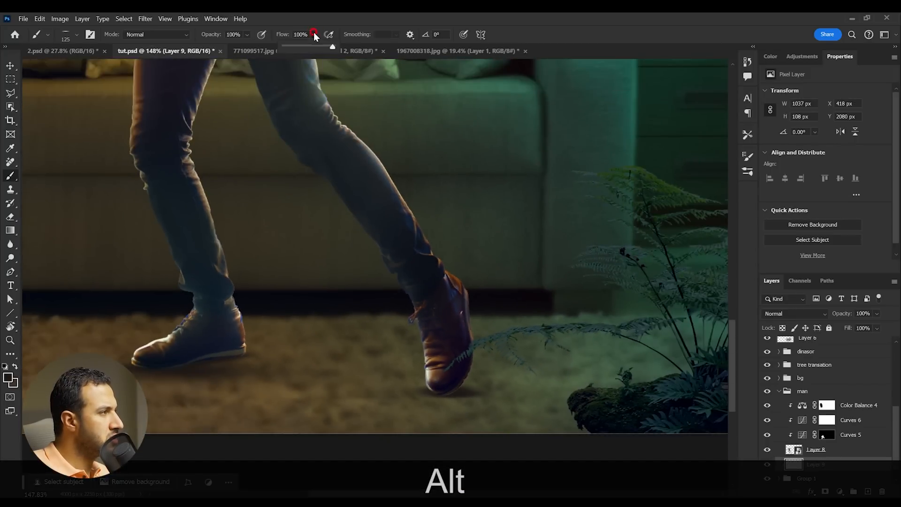
Step: Build up a faint, wide shadow on the carpet between the feet with the brush at 24% flow and 600 px
drag(301, 49, 296, 49)
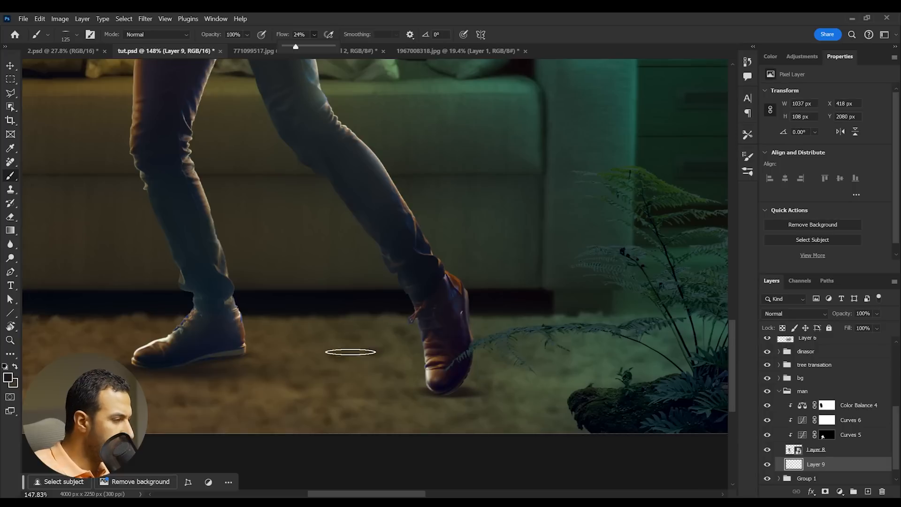
key(bracketright)
key(bracketright)
key(bracketright)
key(bracketright)
key(bracketright)
key(bracketright)
key(bracketright)
click(284, 383)
key(ctrl+z)
click(381, 385)
click(263, 393)
click(263, 371)
click(319, 367)
Step: Extend the faint shadow across the carpet in front of the front shoe, out to the image's edge on the lamp side
key(space)
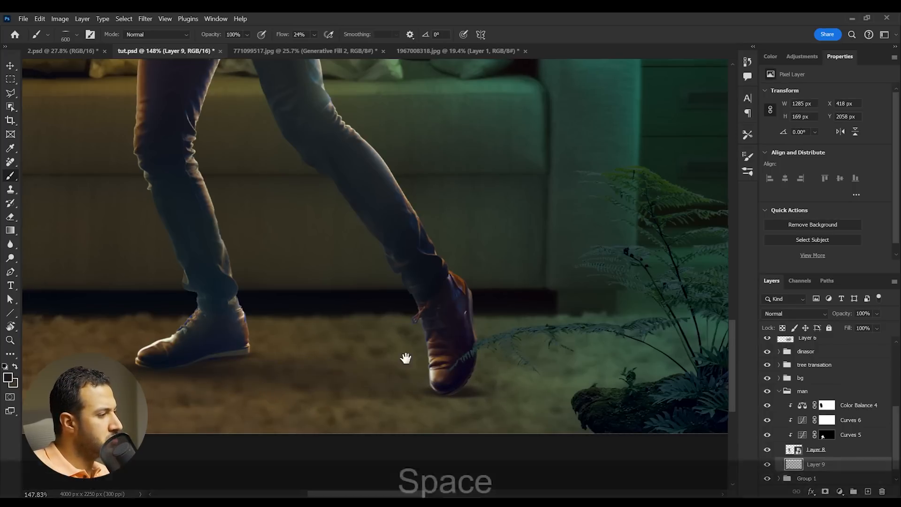
drag(318, 359, 598, 342)
click(509, 350)
click(449, 356)
click(335, 357)
click(283, 357)
click(406, 345)
click(433, 337)
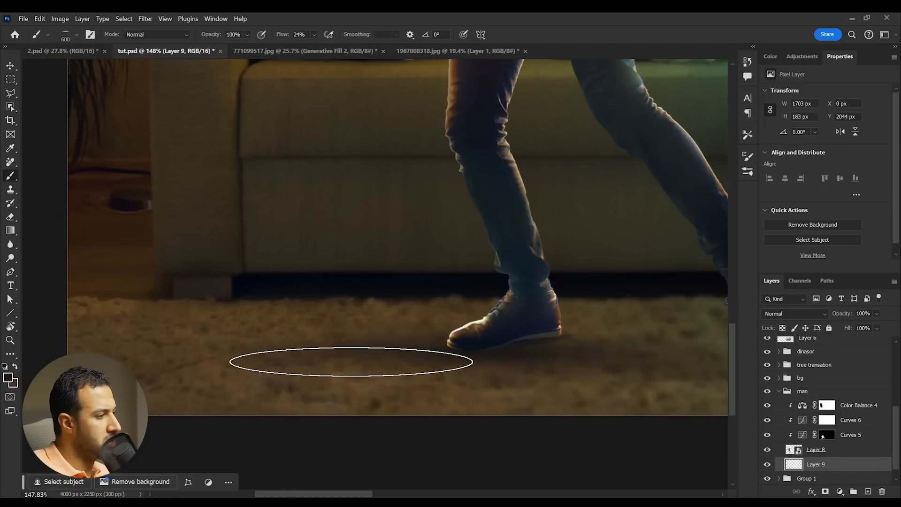
Step: Extend the faint carpet shadow farther back between the man's feet with the flattened 600 px brush at 24% flow
scroll(352, 361, down, 6)
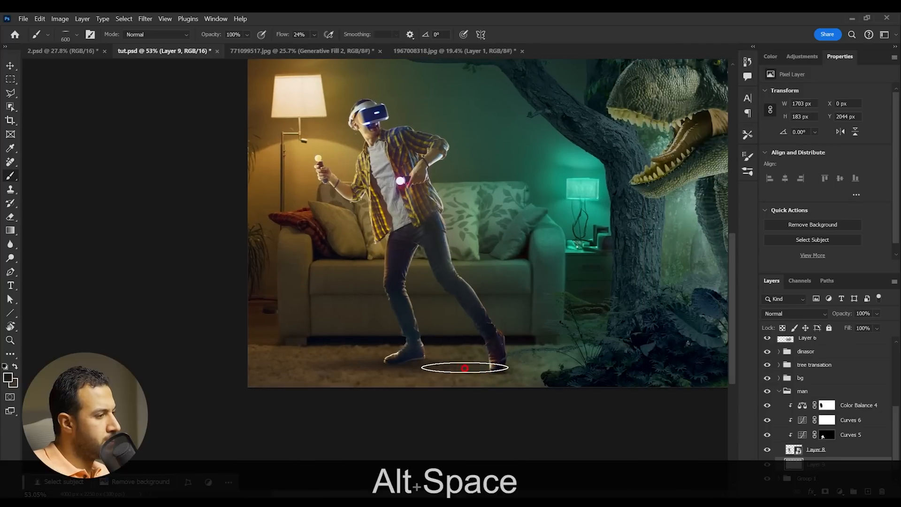
scroll(454, 359, down, 1)
scroll(505, 403, up, 5)
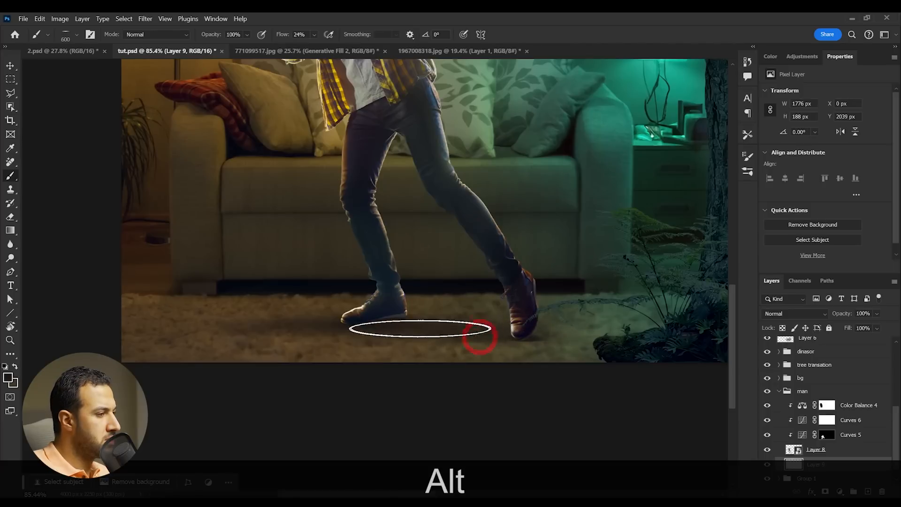
click(439, 316)
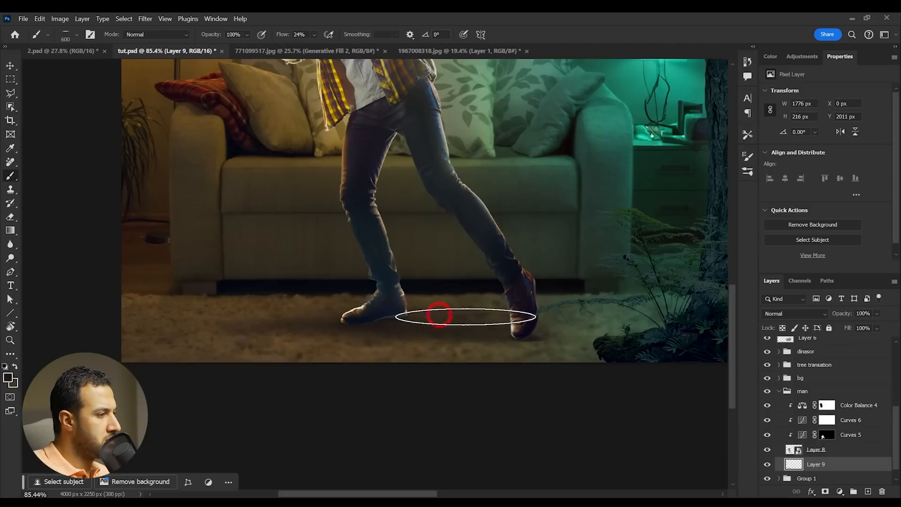
scroll(482, 342, down, 5)
scroll(359, 322, up, 3)
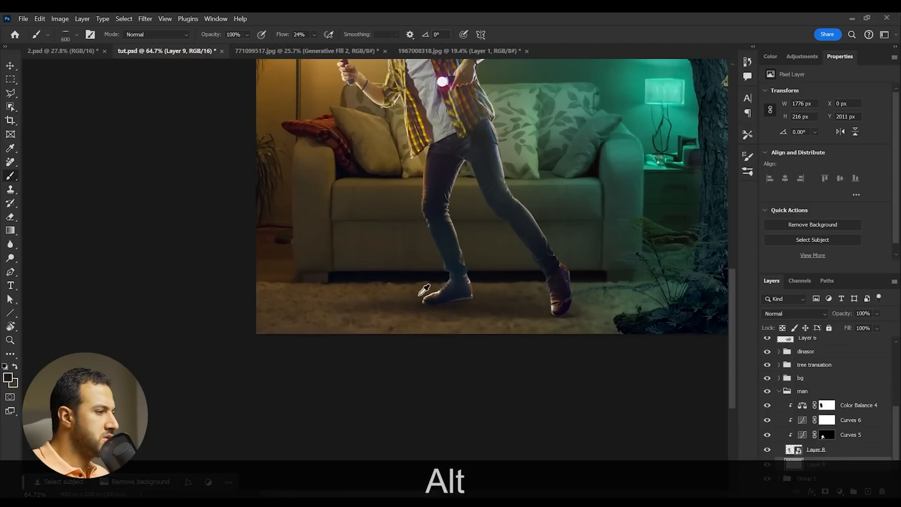
scroll(425, 300, up, 3)
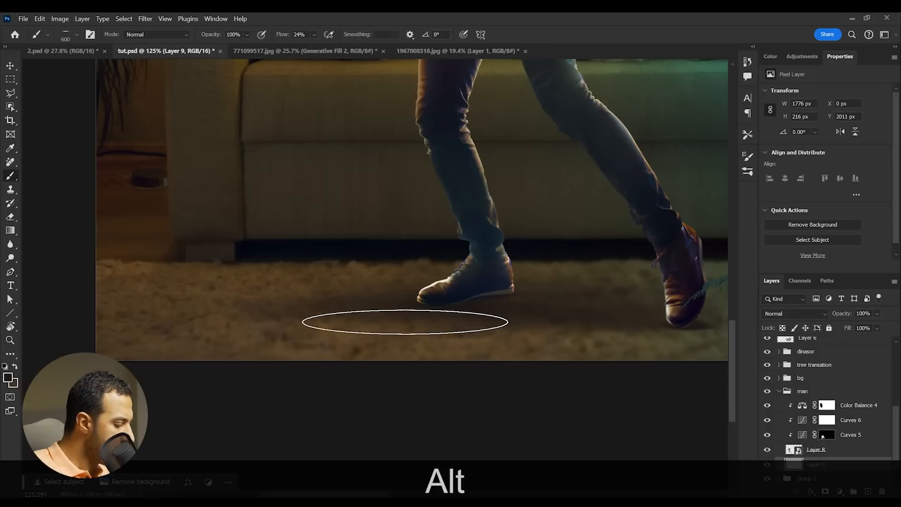
key(alt+e)
key(ctrl+z)
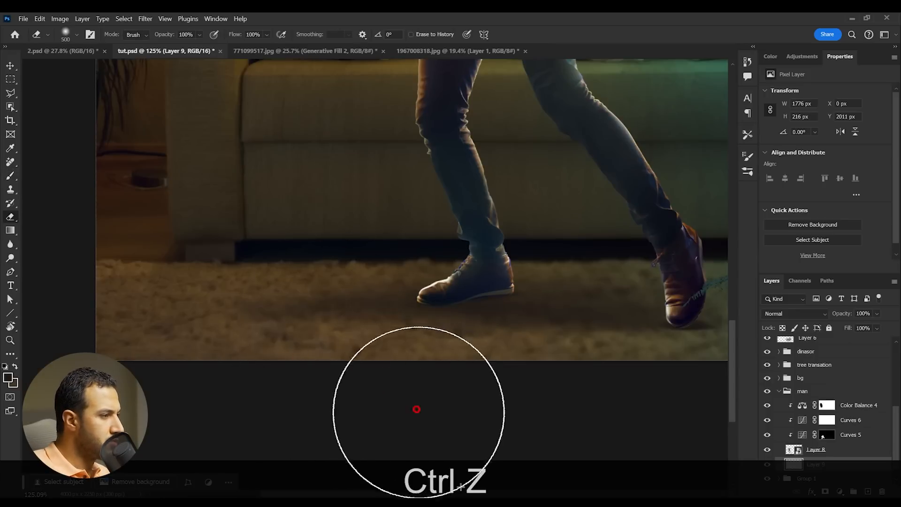
scroll(617, 420, up, 1)
drag(544, 363, 430, 358)
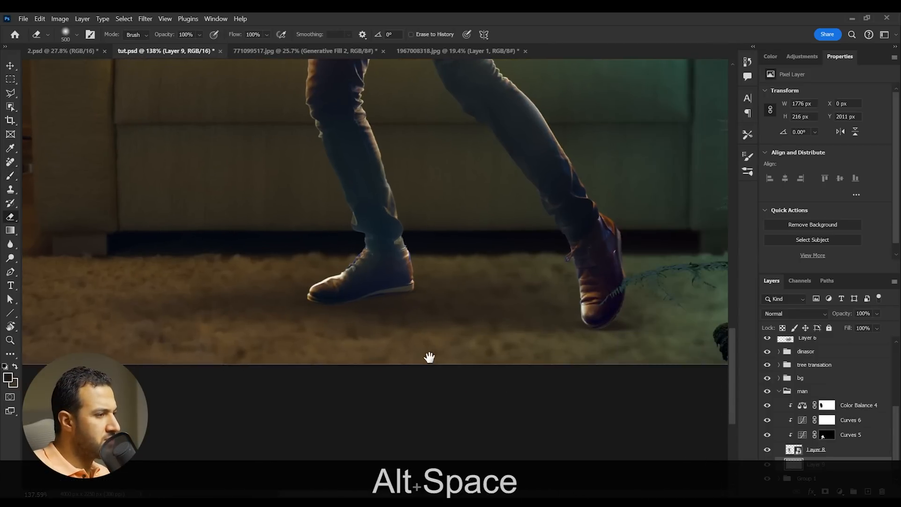
key(ctrl+z)
scroll(368, 297, up, 3)
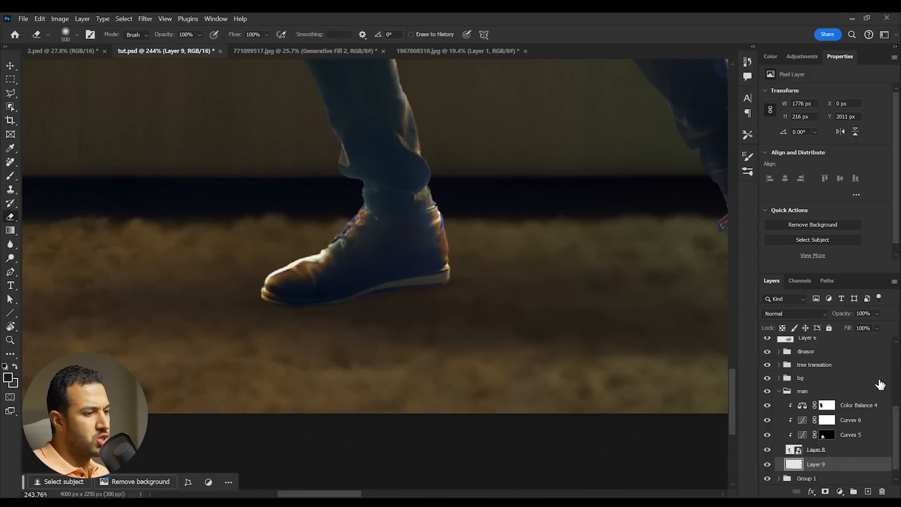
Step: Add a new layer above Color Balance 4 and clip it to the man
click(868, 411)
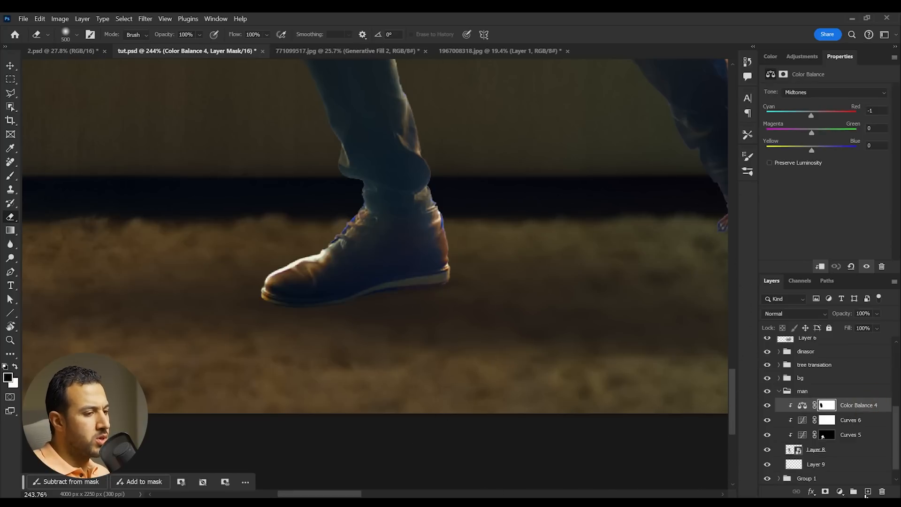
click(867, 492)
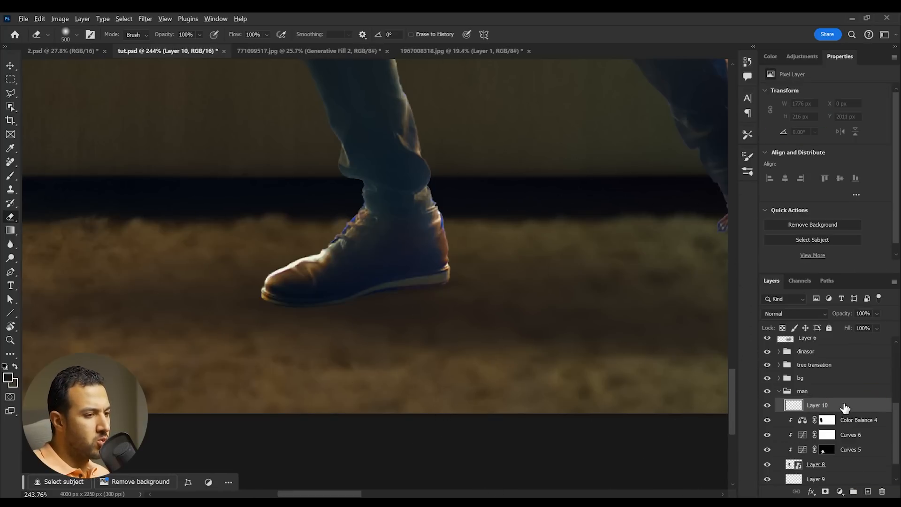
alt+click(853, 413)
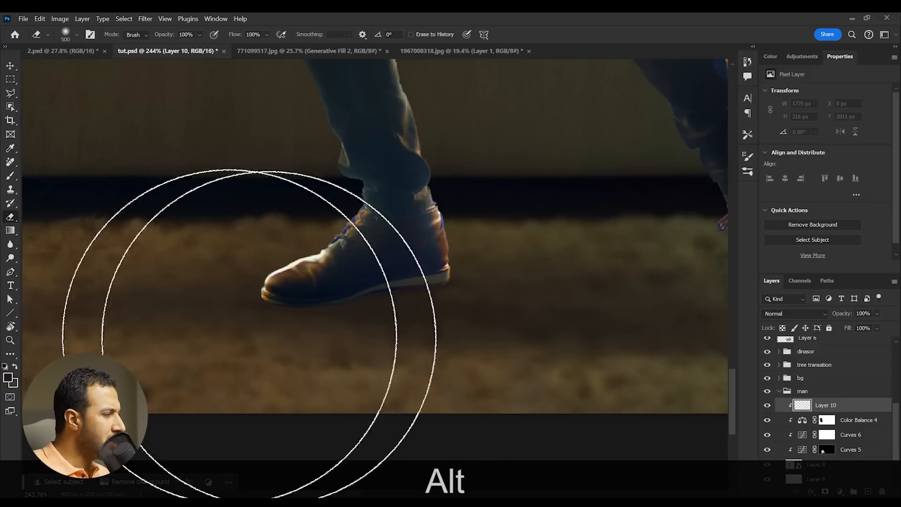
Step: Paint soft dark shading over the front shoe on the clipped layer with a soft round brush at 250 px and 24% flow
key(x)
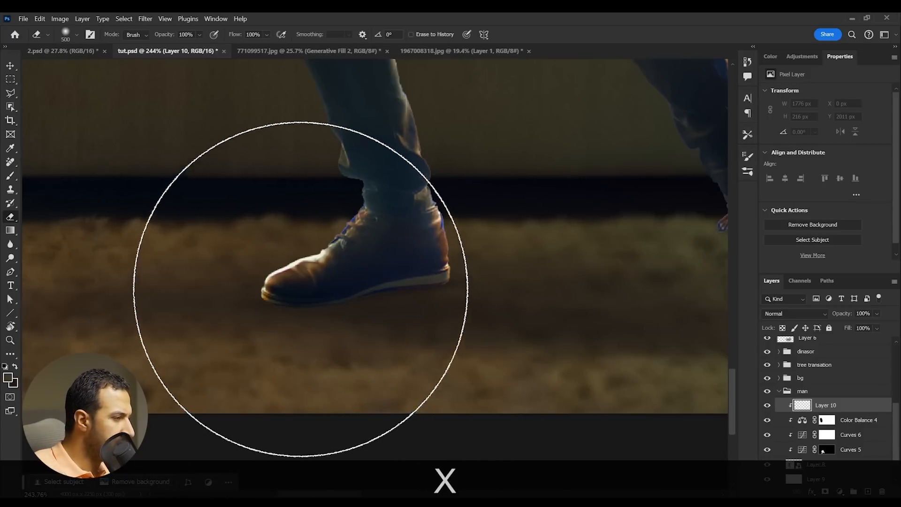
key(bracketleft)
key(bracketleft)
key(bracketleft)
key(bracketleft)
key(bracketleft)
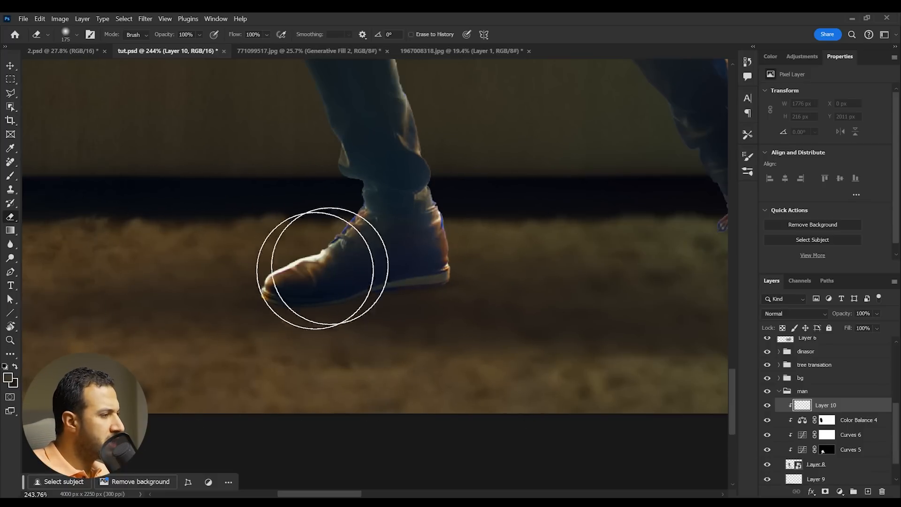
key(b)
right_click(423, 264)
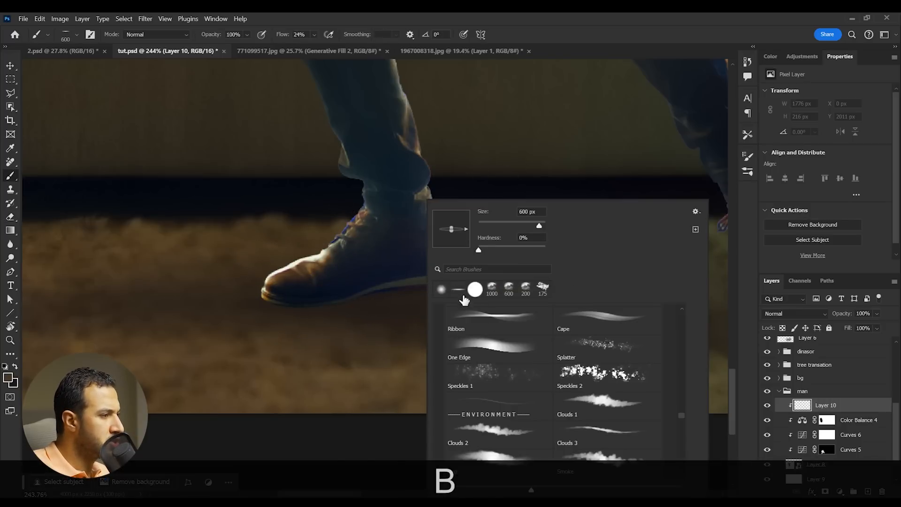
double_click(436, 290)
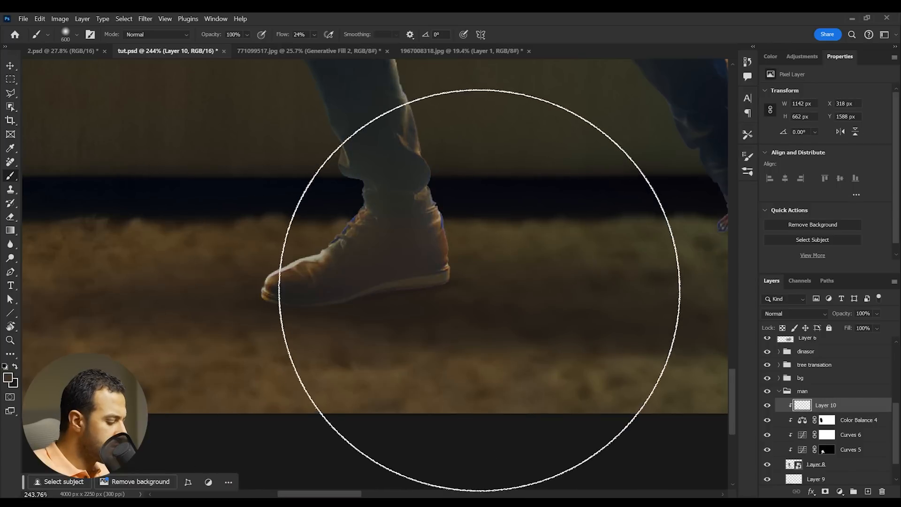
key(bracketleft)
key(bracketleft)
key(bracketleft)
key(bracketleft)
mouse_move(451, 282)
mouse_down()
mouse_move(523, 267)
mouse_move(487, 197)
mouse_move(385, 234)
mouse_move(322, 209)
mouse_move(228, 282)
mouse_up()
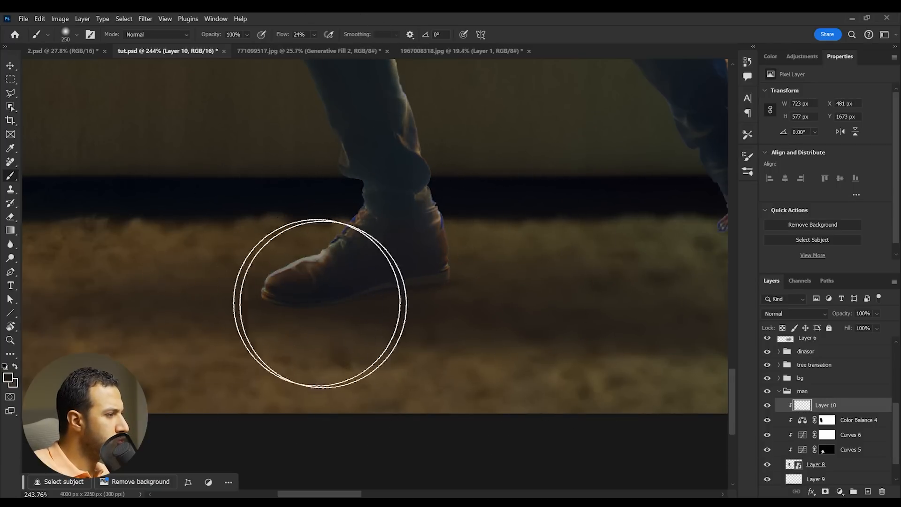
drag(485, 304, 423, 269)
Step: Shade the man's other shoe with the same 250 px soft brush and carry the shading onto the front ankle
key(space)
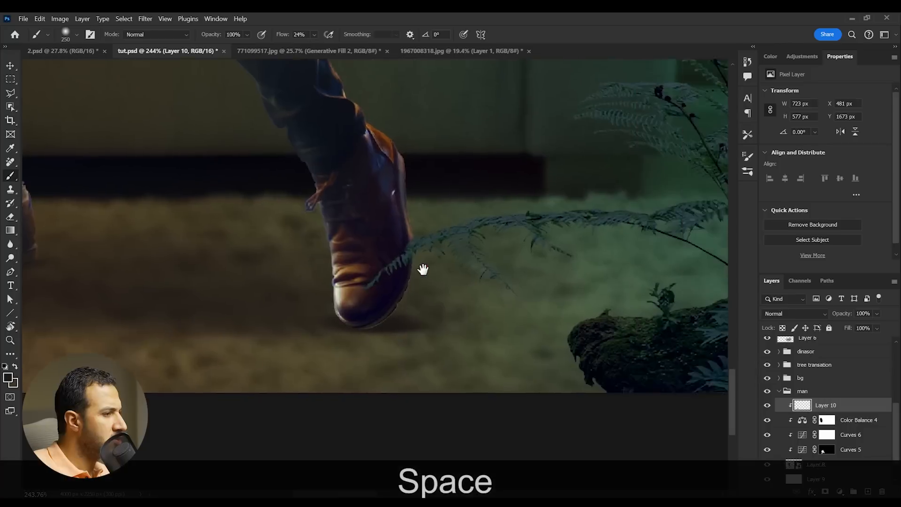
mouse_move(358, 318)
mouse_down()
mouse_move(284, 326)
mouse_move(296, 312)
mouse_move(338, 312)
mouse_move(385, 153)
mouse_move(344, 133)
mouse_move(263, 190)
mouse_move(197, 210)
mouse_up()
key(space)
drag(311, 246, 348, 246)
key(space)
drag(225, 290, 619, 242)
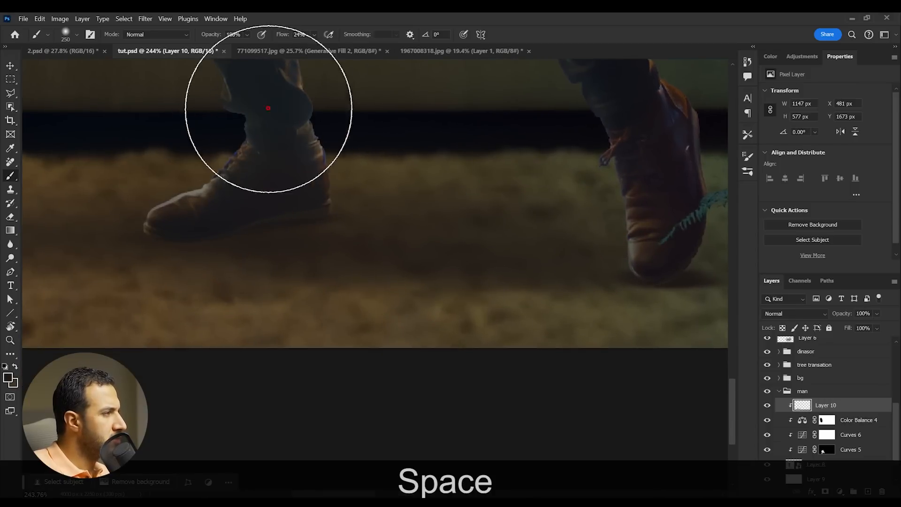
Step: Blend the dark shading over the man's lower legs and feet with the soft brush enlarged to 600 px
scroll(322, 177, down, 3)
scroll(322, 176, down, 3)
key(space)
drag(342, 180, 353, 299)
key(bracketright)
key(bracketright)
key(bracketright)
key(bracketright)
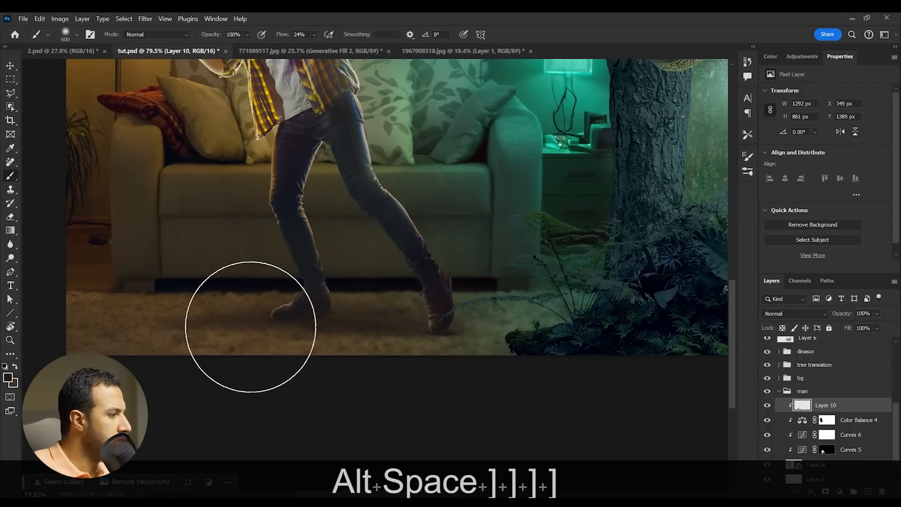
click(263, 329)
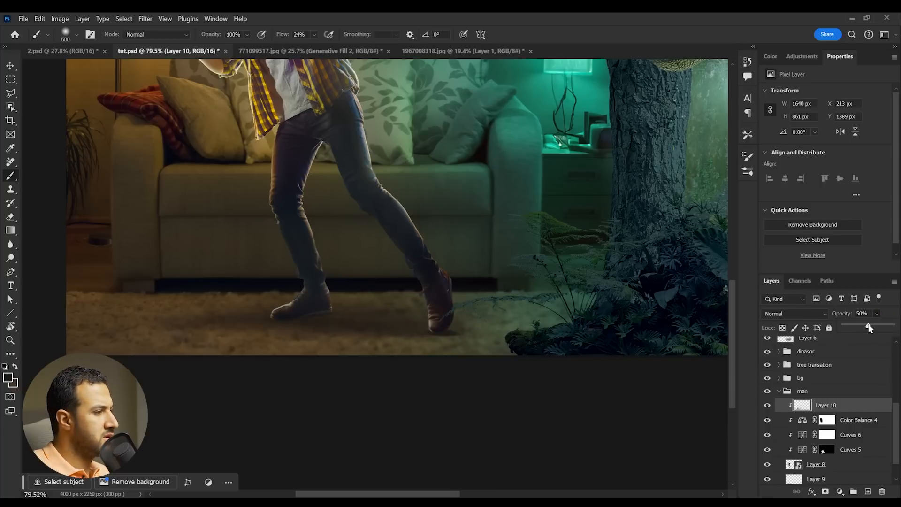
Step: Lower the opacity of the clipped shading layer to 61%
click(874, 327)
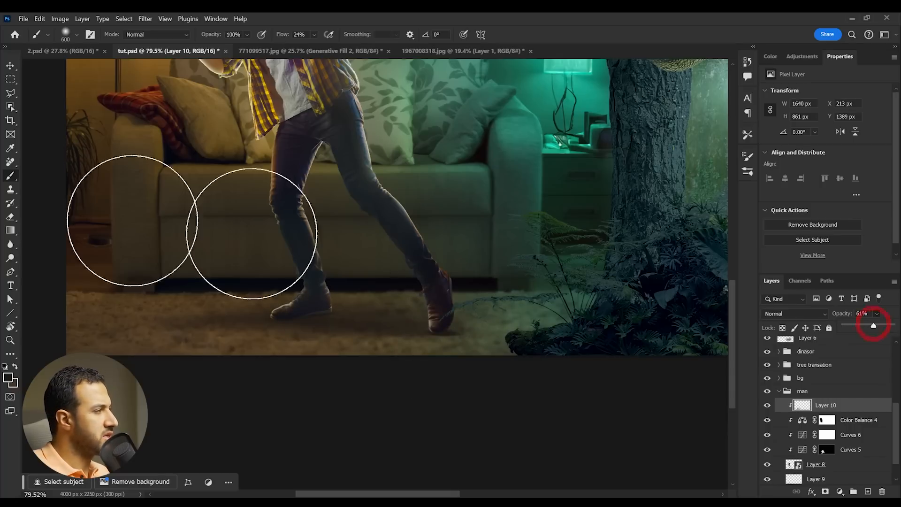
key(v)
scroll(517, 336, down, 3)
scroll(515, 333, down, 2)
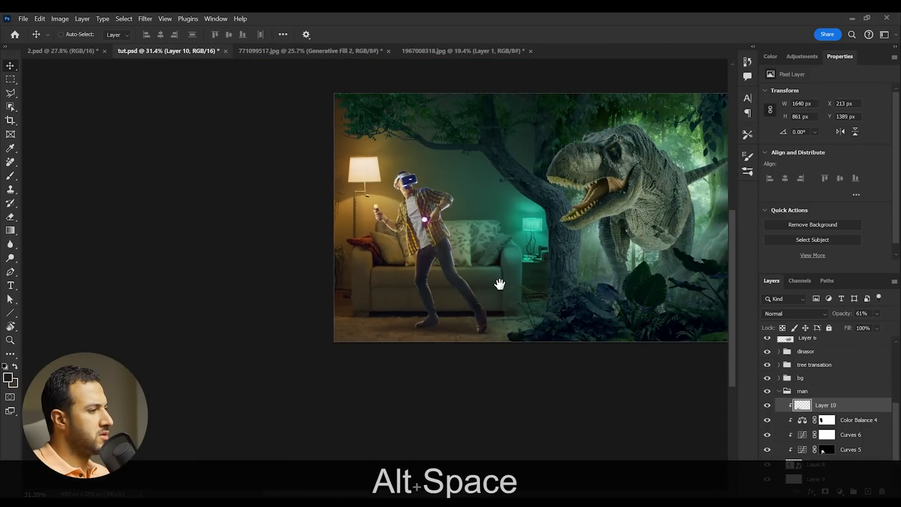
drag(501, 282, 493, 290)
scroll(457, 350, up, 6)
scroll(836, 463, down, 1)
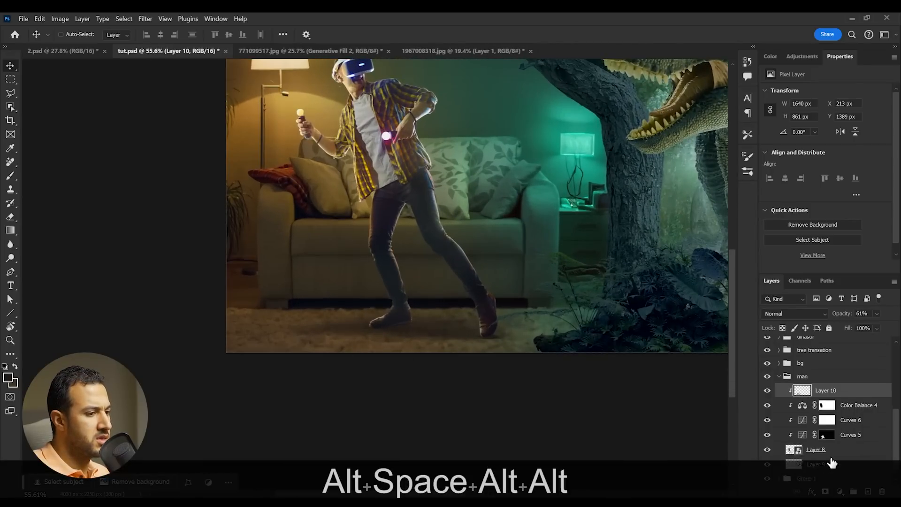
Step: Erase the lower fringe of the carpet shadow on Layer 9 along the image's bottom edge with a soft 500 px eraser
click(826, 449)
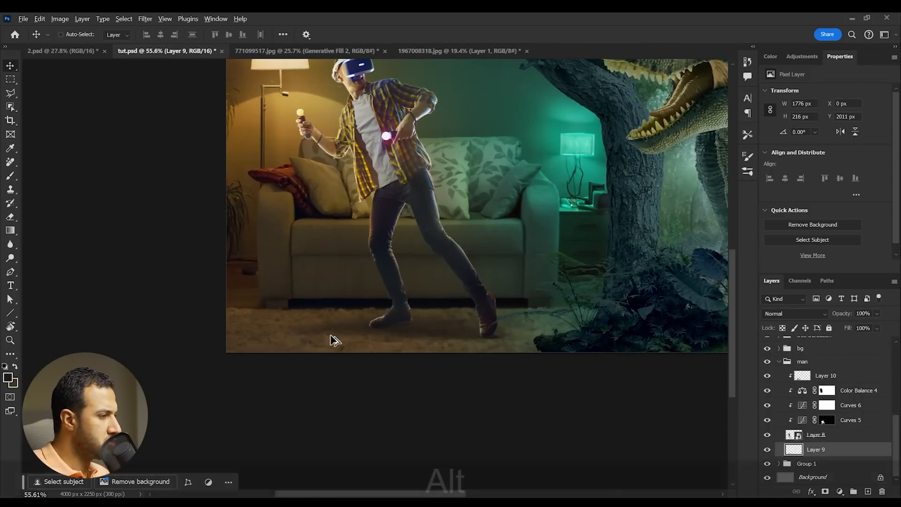
scroll(335, 334, up, 2)
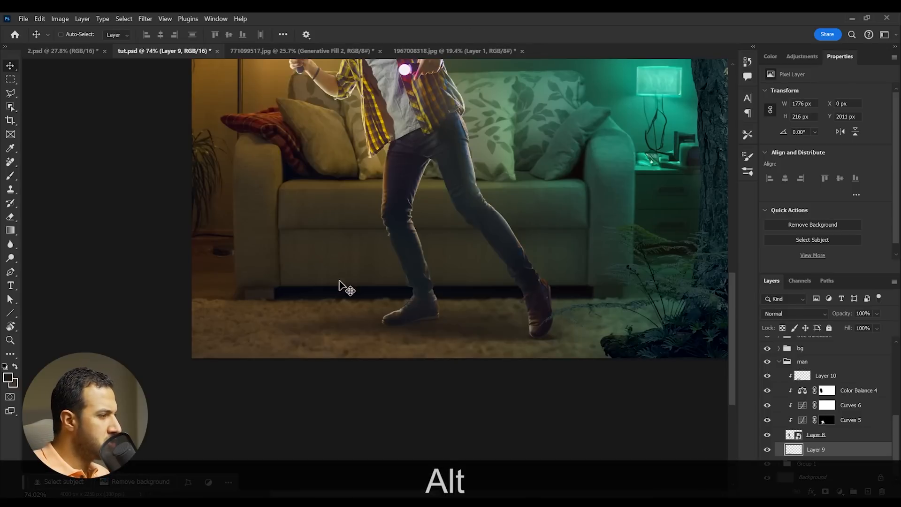
key(e)
key(bracketright)
key(bracketright)
key(bracketright)
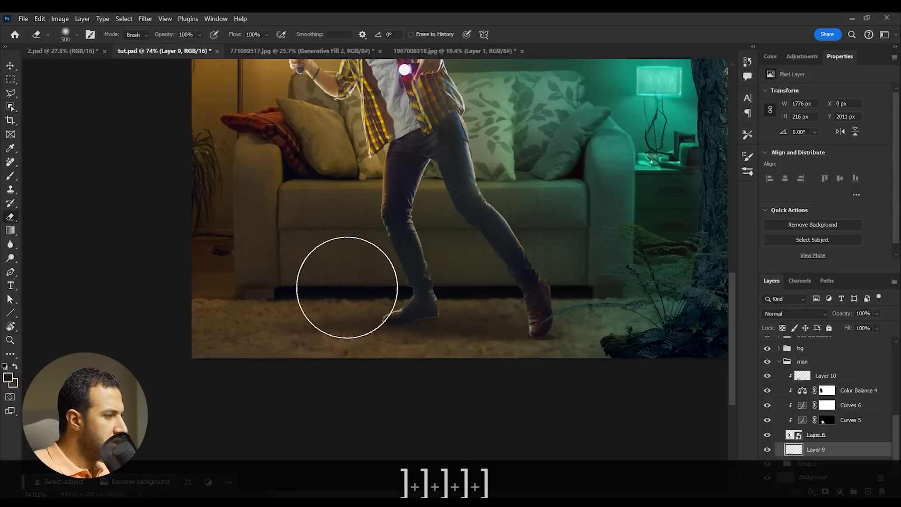
click(464, 385)
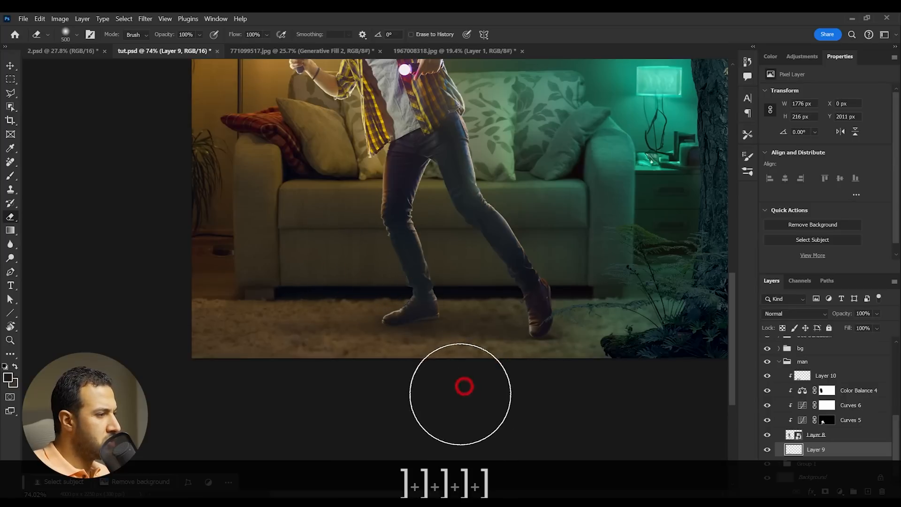
Step: Compare the scene with the ground shadow layer hidden and shown, and examine how the man blends with the lamps, sofa and dinosaur
key(alt+space)
drag(602, 387, 491, 328)
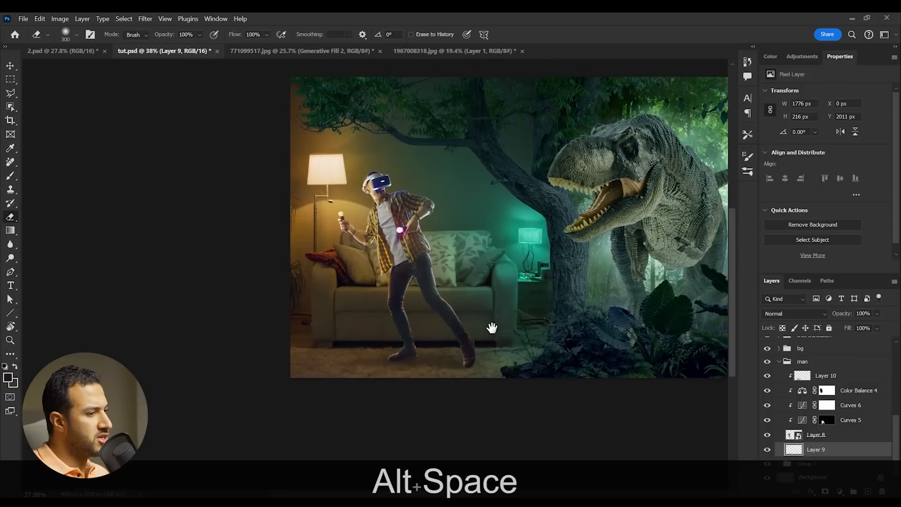
click(766, 455)
scroll(538, 331, down, 3)
drag(552, 290, 431, 272)
scroll(378, 289, up, 1)
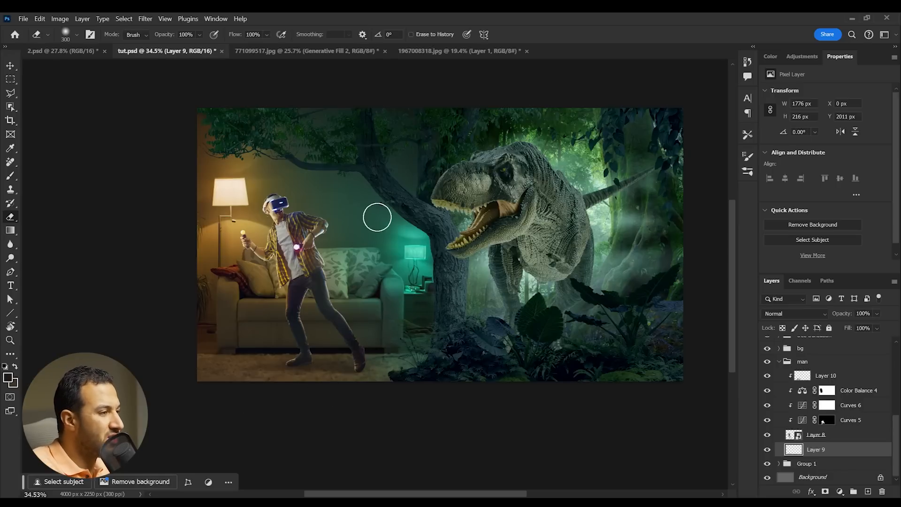
scroll(396, 295, up, 2)
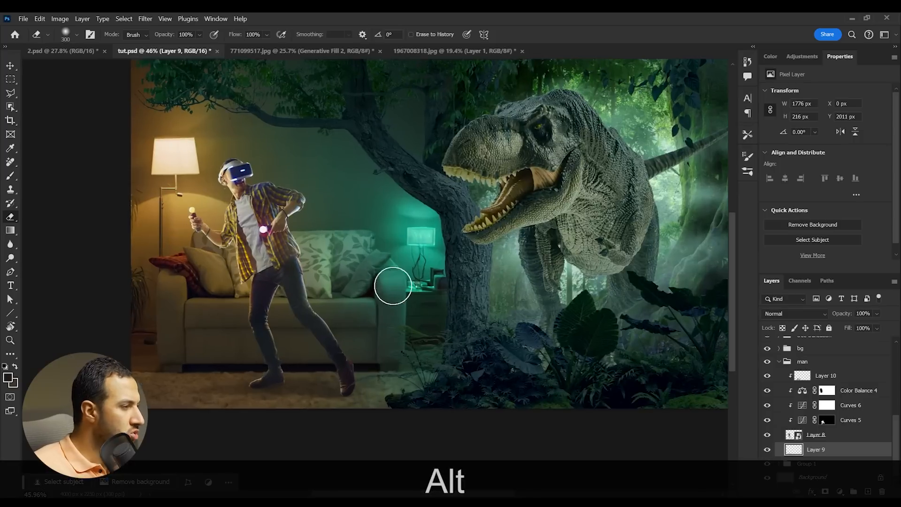
scroll(297, 252, up, 1)
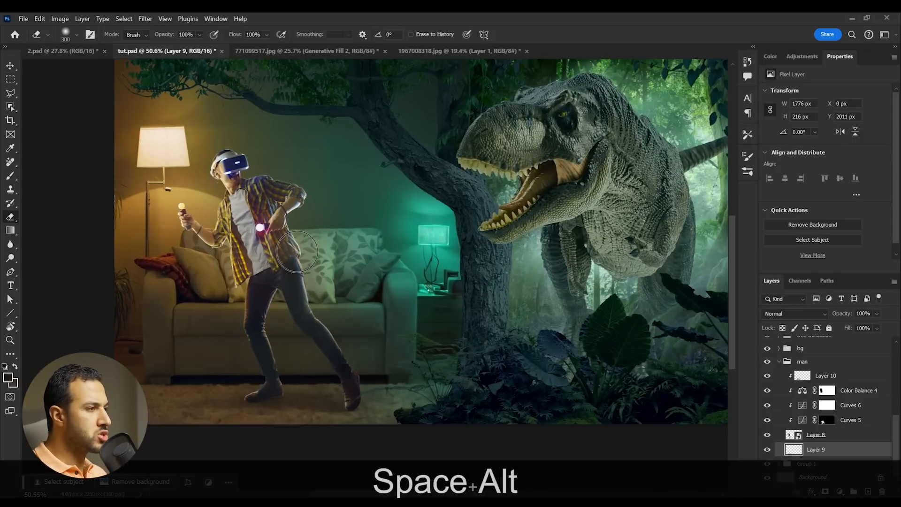
drag(661, 120, 650, 124)
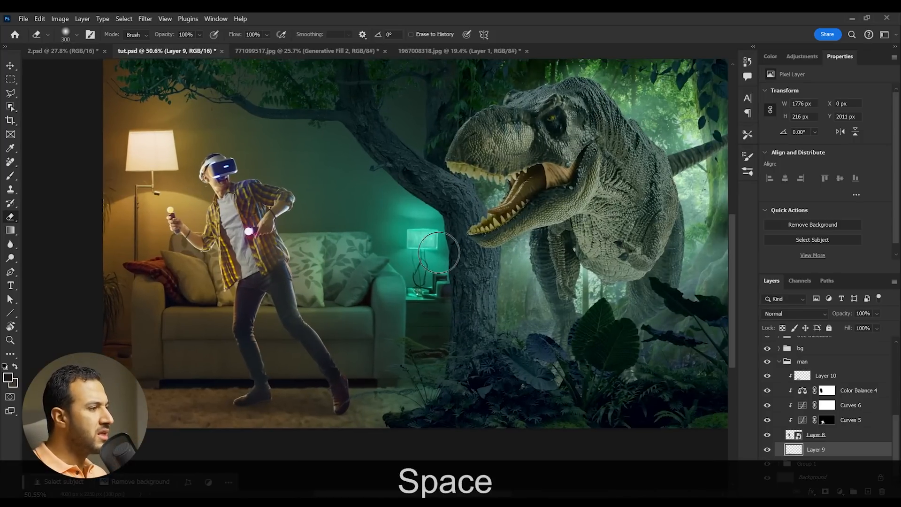
scroll(432, 252, up, 2)
scroll(426, 256, down, 2)
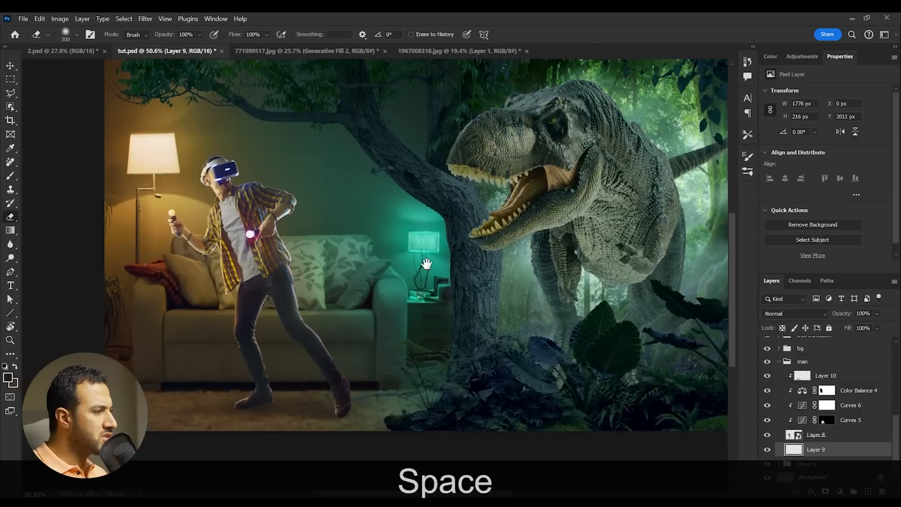
drag(427, 255, 423, 297)
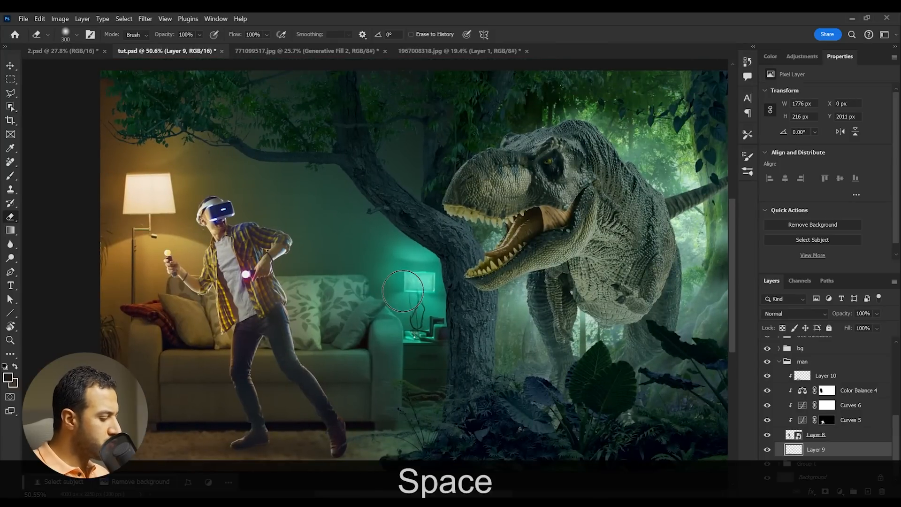
key(F3)
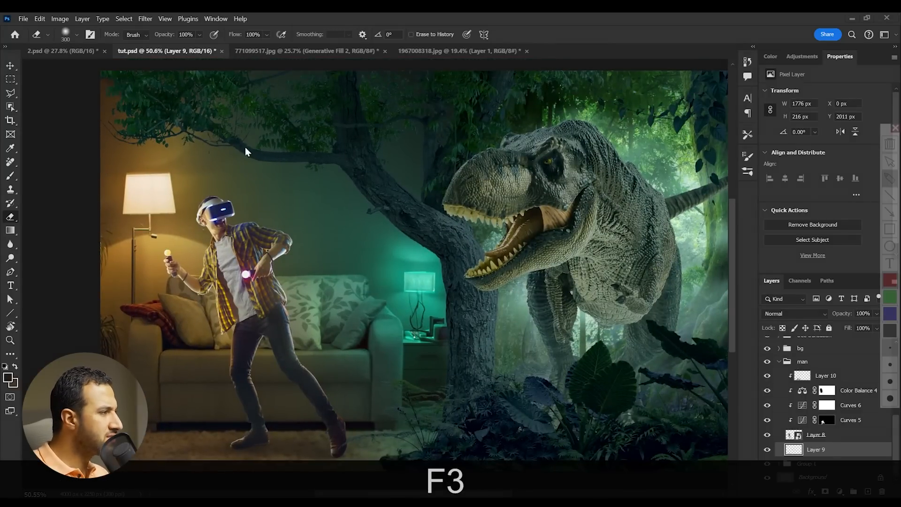
drag(294, 161, 335, 163)
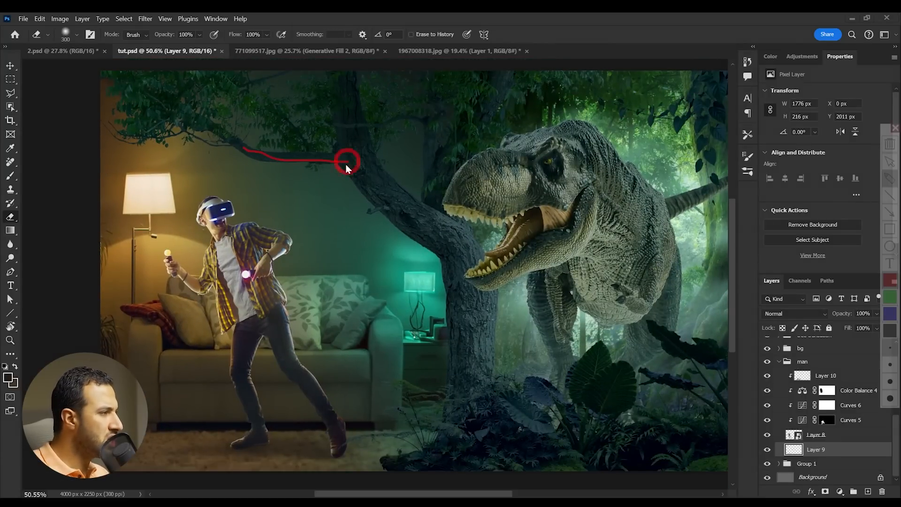
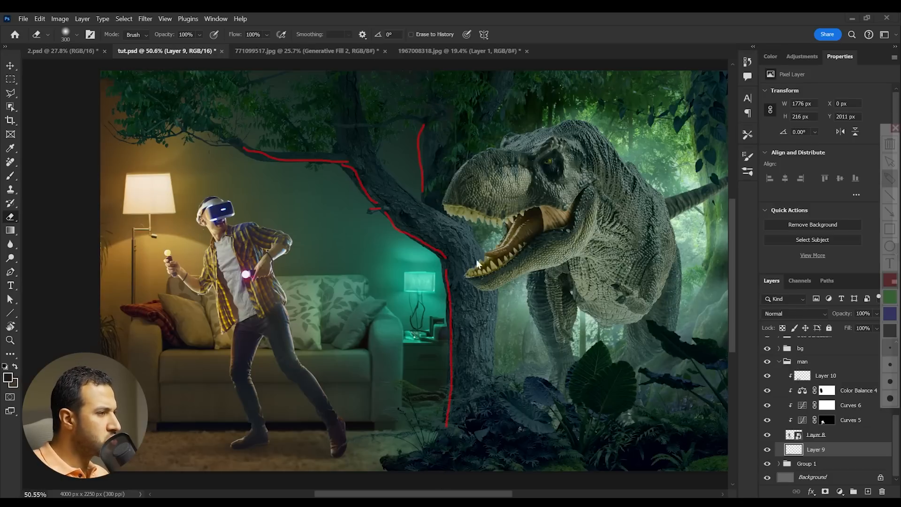
key(space)
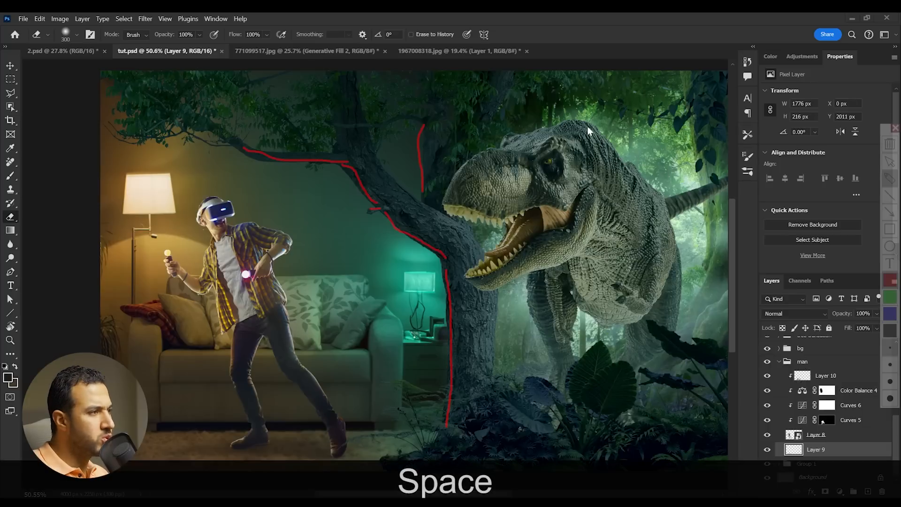
drag(504, 146, 500, 134)
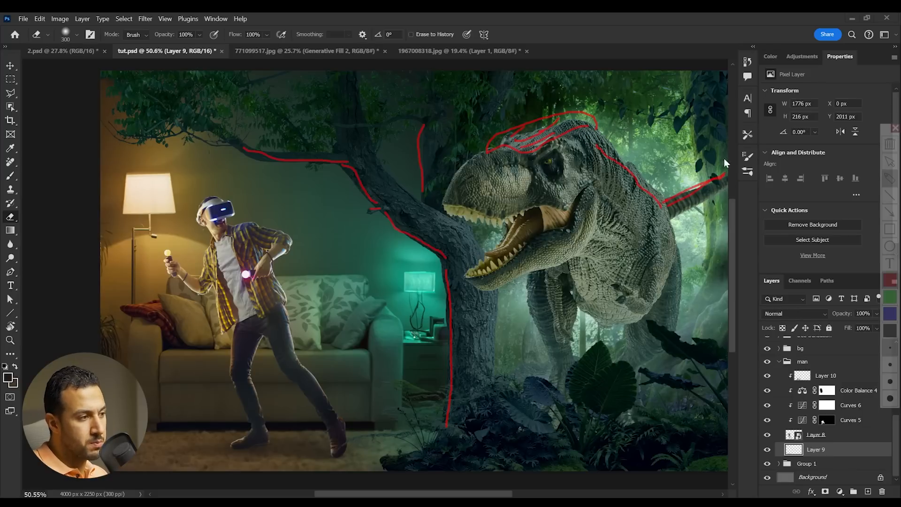
key(Escape)
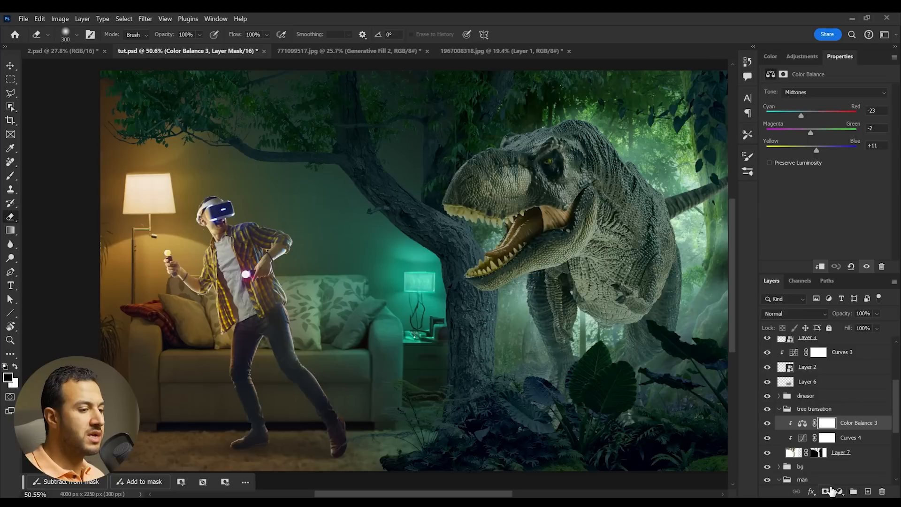
Step: Add a Solid Color fill layer in light cyan 8cd5d1 above Color Balance 3 and clip it to the tree
click(840, 491)
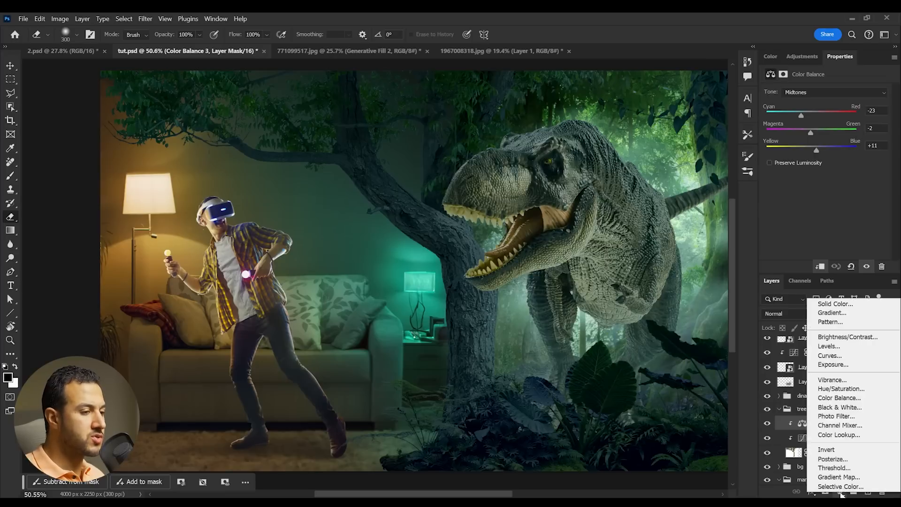
click(826, 304)
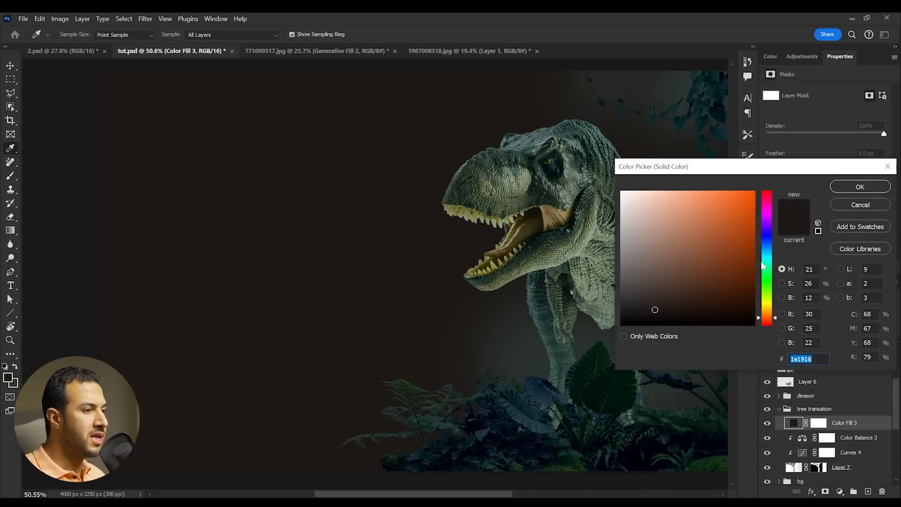
drag(763, 266, 767, 260)
mouse_move(702, 209)
mouse_down()
mouse_move(693, 203)
mouse_move(680, 221)
mouse_move(668, 213)
mouse_up()
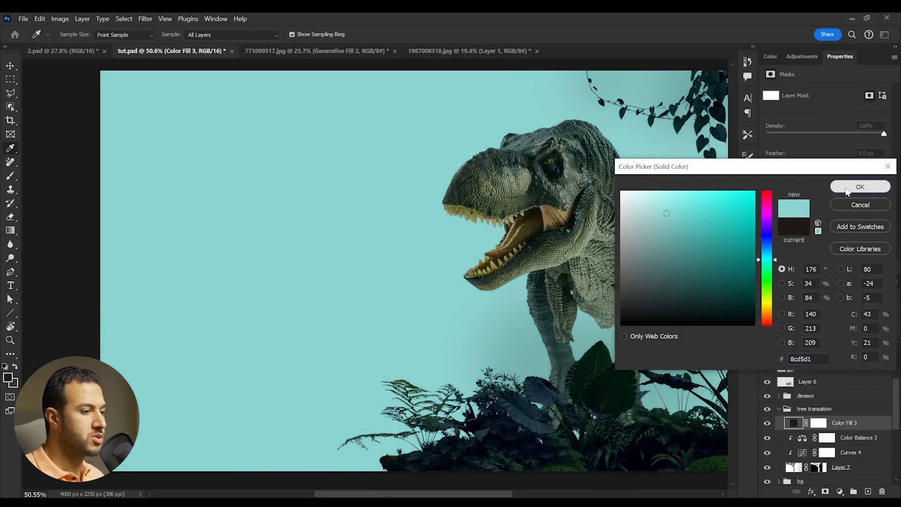
click(860, 187)
alt+click(798, 430)
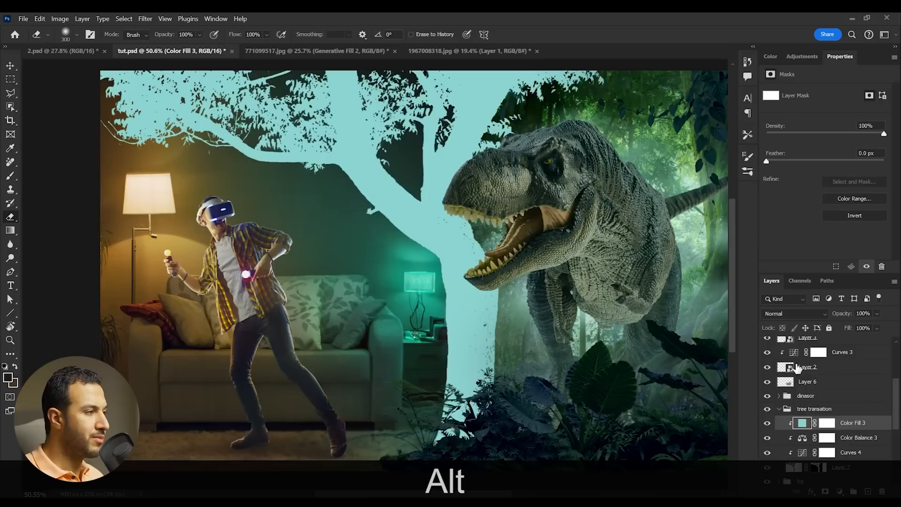
Step: Set the tree's color fill layer to Linear Dodge (Add) blending with its fill at 66%
click(769, 315)
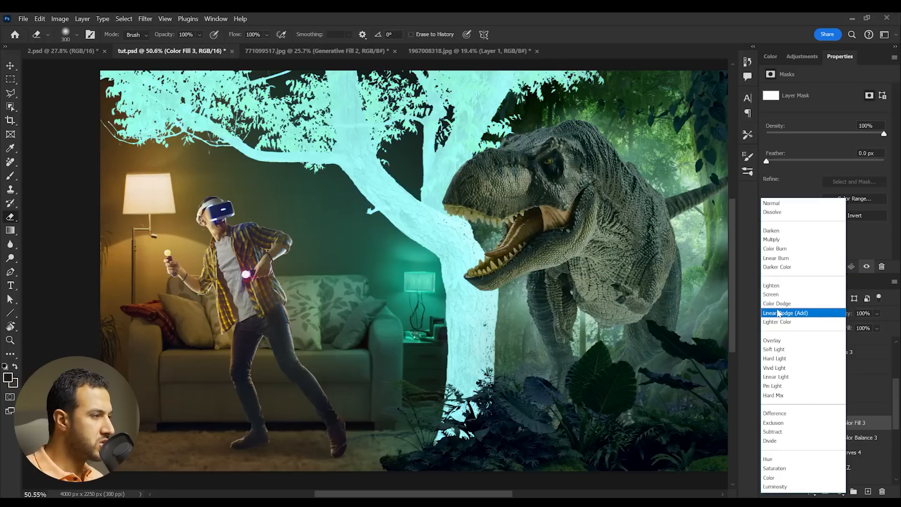
click(800, 313)
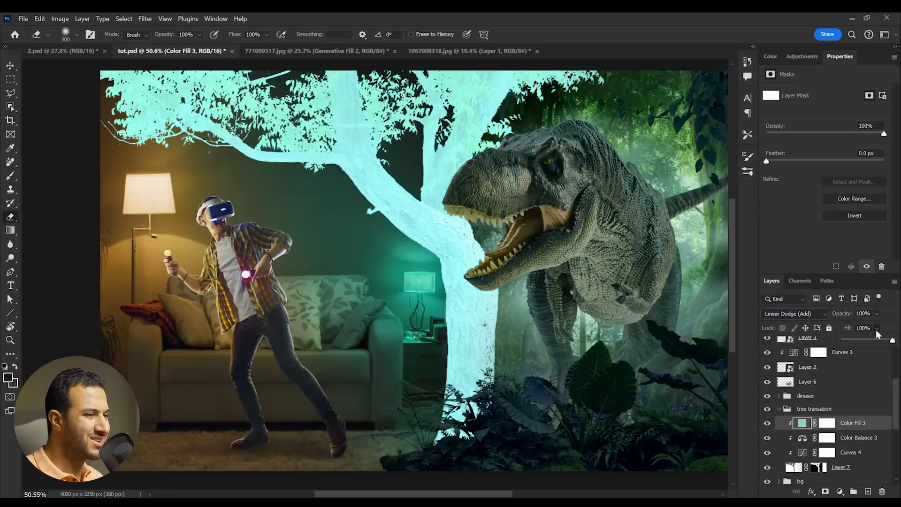
drag(874, 342, 878, 343)
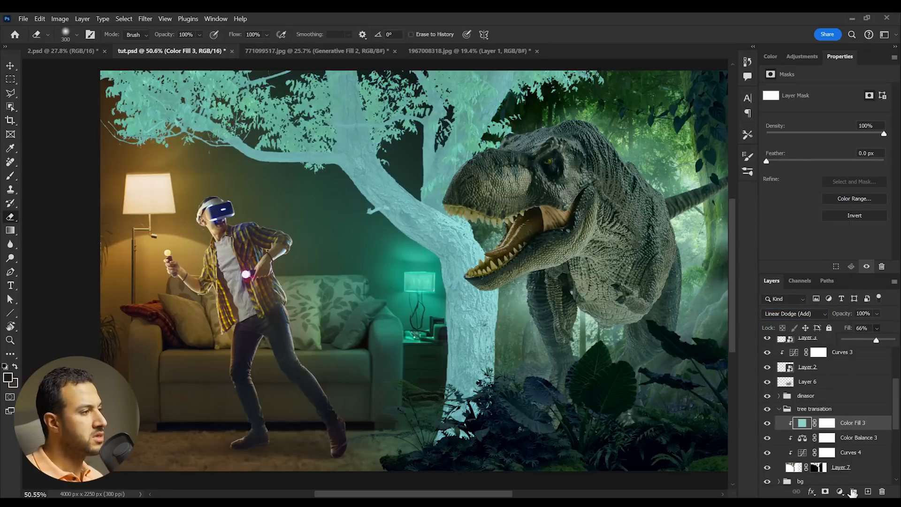
Step: Split the underlying layer's Blend If shadow range to 0 / 48 so the color fill spares the bark's dark areas
double_click(882, 430)
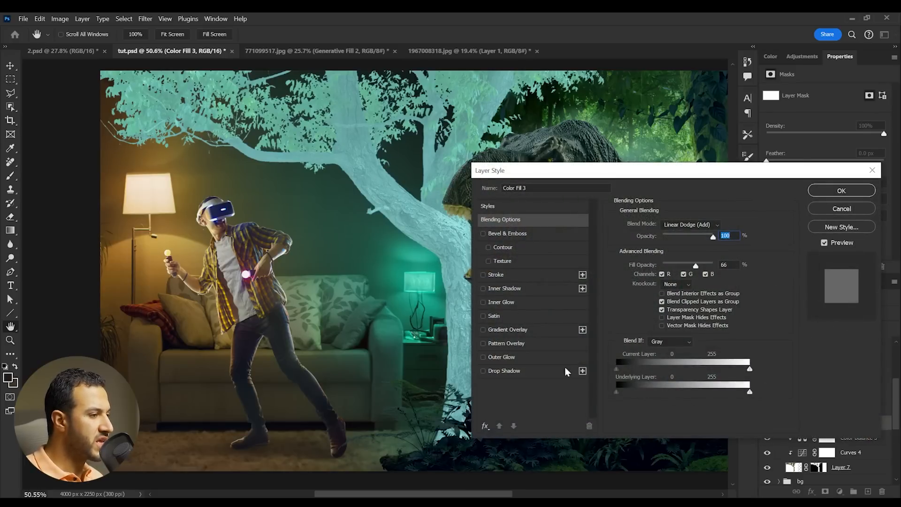
drag(616, 390, 642, 390)
key(alt)
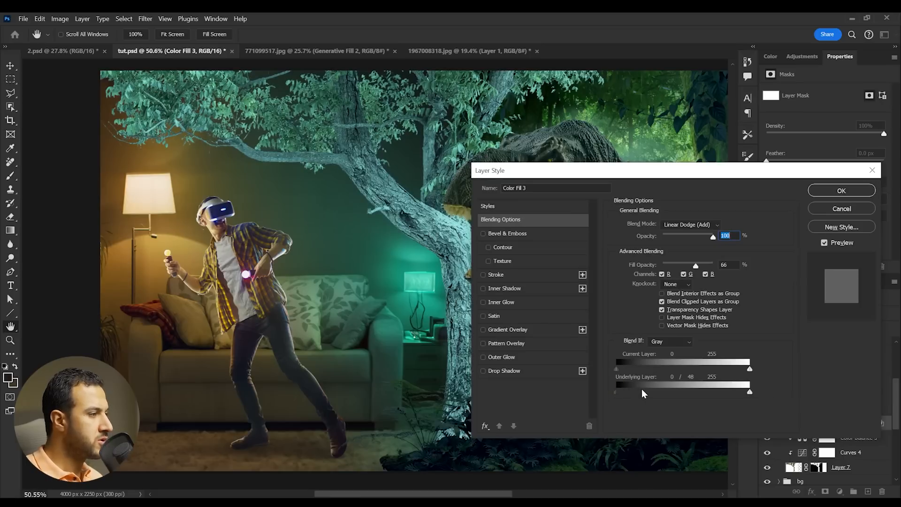
click(841, 191)
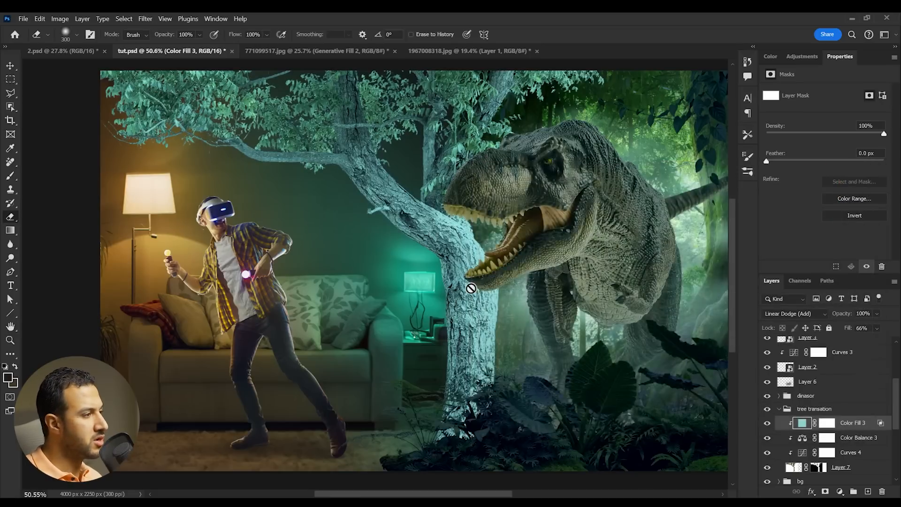
Step: Change the tree's color fill to the more saturated teal 49d7be to match the lamp's glow
scroll(441, 269, up, 2)
scroll(442, 269, up, 3)
scroll(452, 170, up, 2)
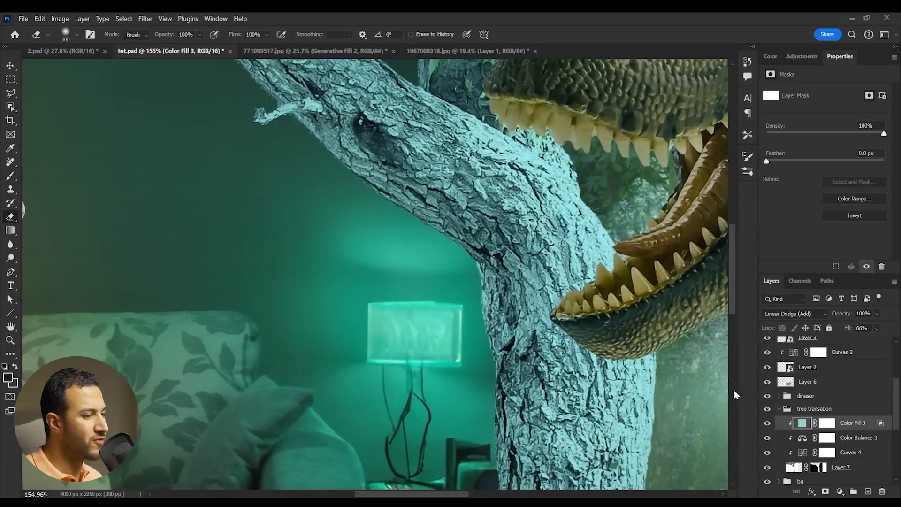
double_click(803, 424)
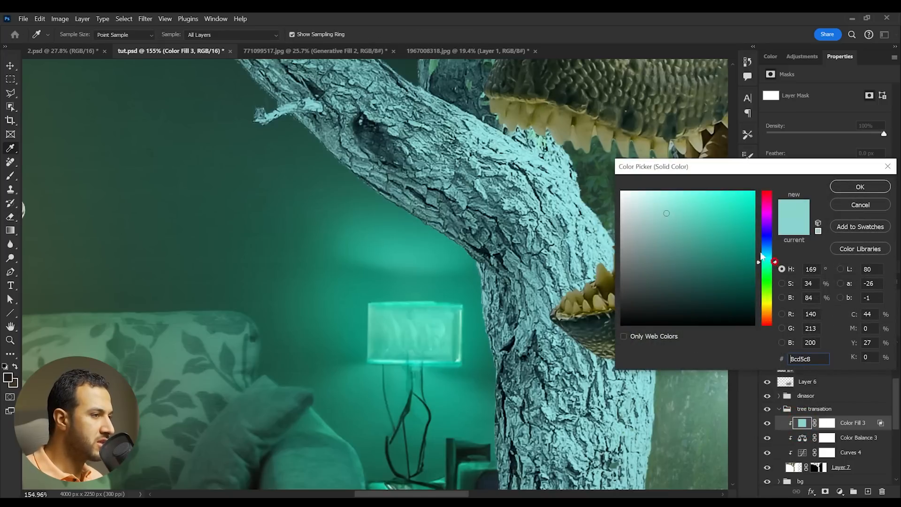
drag(671, 214, 702, 213)
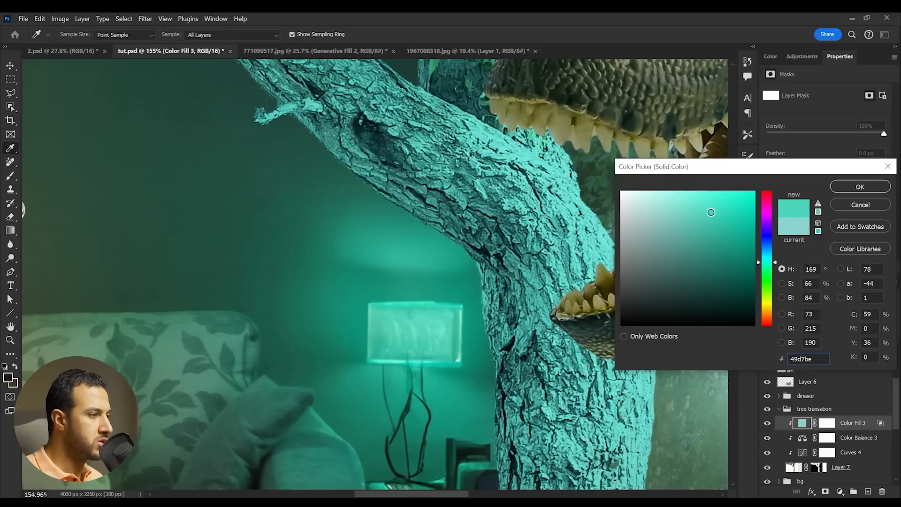
click(860, 187)
Step: Invert the layer mask of Color Fill 3 to black to hide the teal glow on the tree
key(e)
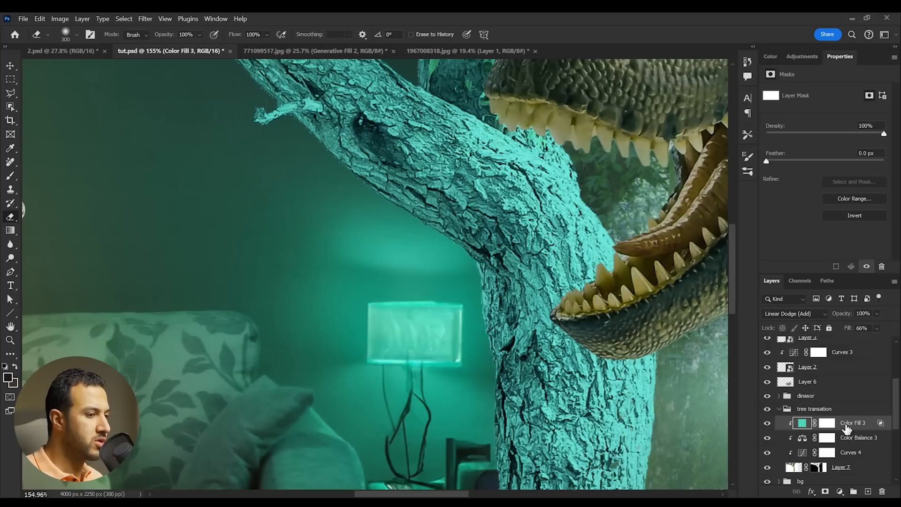
click(830, 424)
key(ctrl)
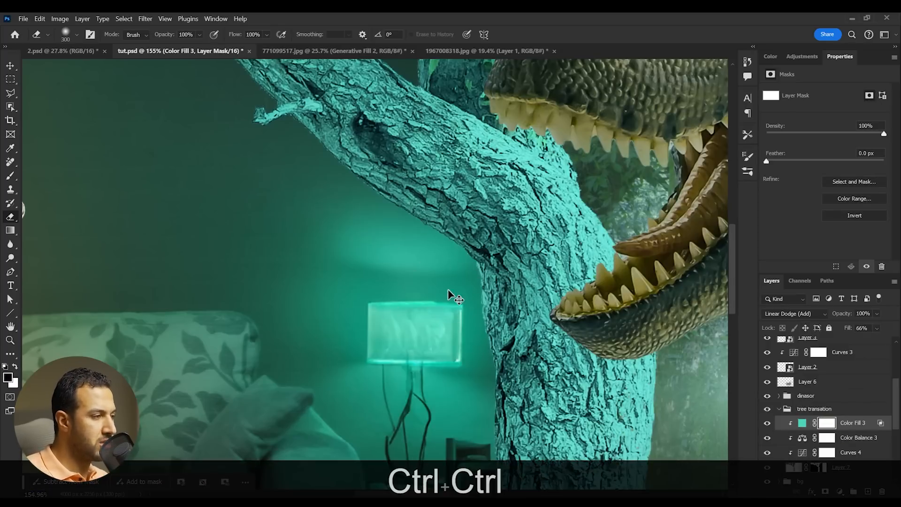
key(ctrl+i)
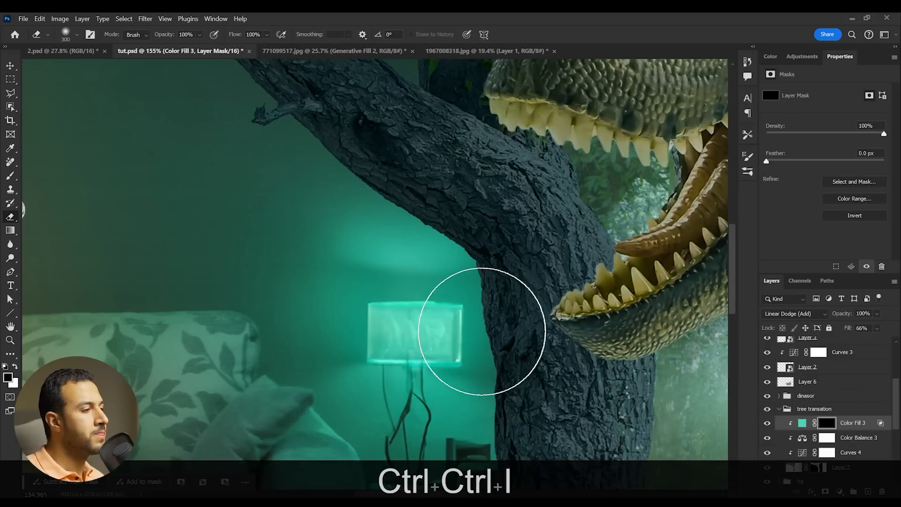
alt+scroll(483, 322, down, 5)
drag(491, 387, 488, 366)
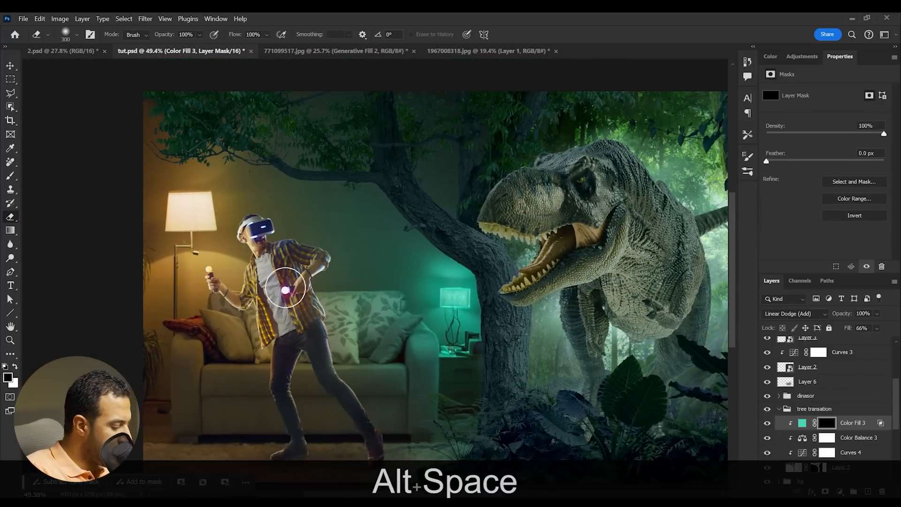
Step: Paint white on the mask with the 175 px textured brush to reveal teal light on the trunk edge beside the lamp
key(b)
right_click(352, 238)
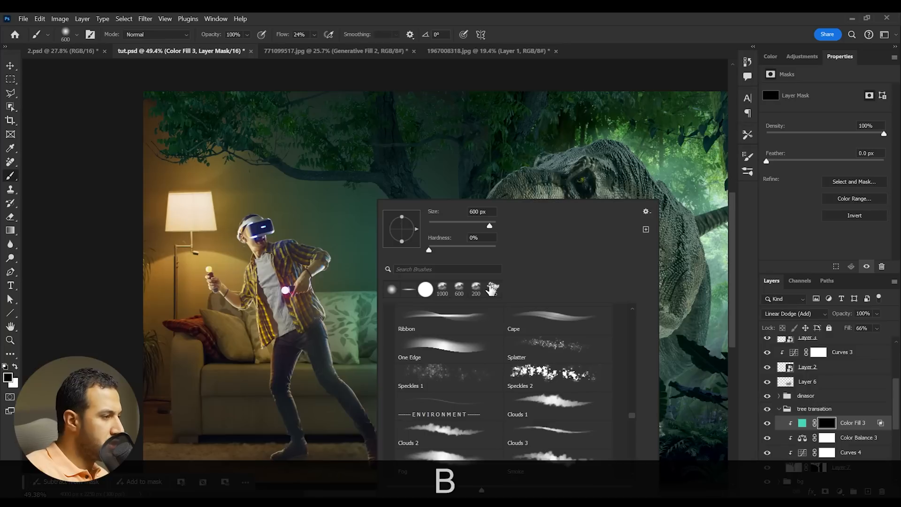
click(492, 288)
click(357, 274)
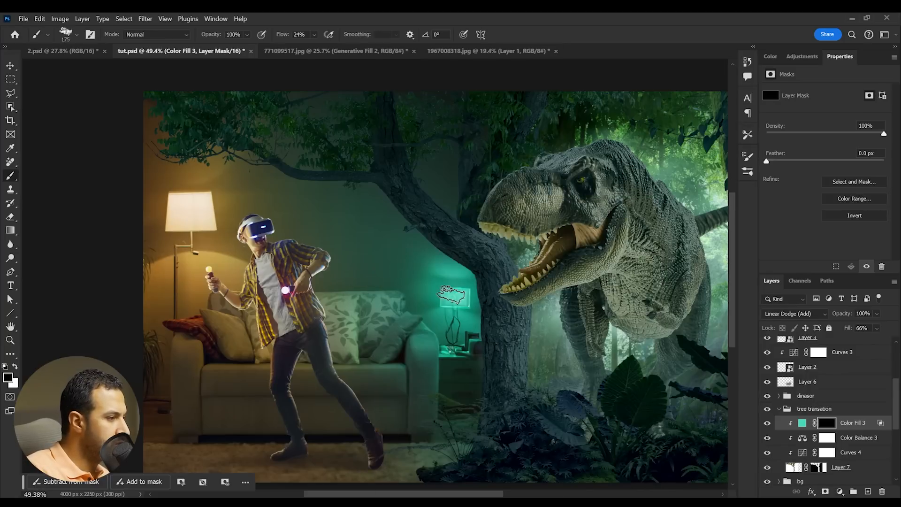
key(x)
mouse_move(472, 300)
mouse_down()
mouse_move(471, 343)
mouse_move(462, 315)
mouse_move(481, 315)
mouse_move(461, 280)
mouse_up()
Step: Lower the brush flow to 6% and extend the teal light down the trunk's lamp-facing edge to its base
key(z)
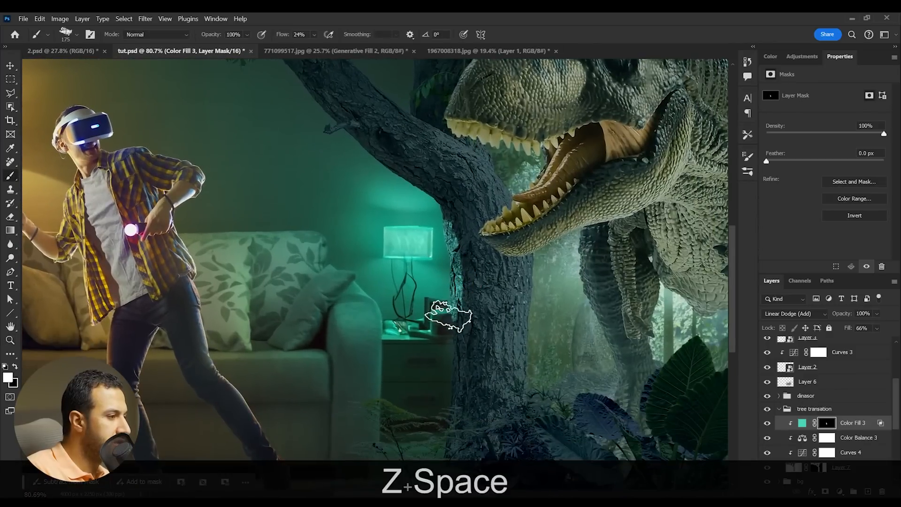
click(314, 36)
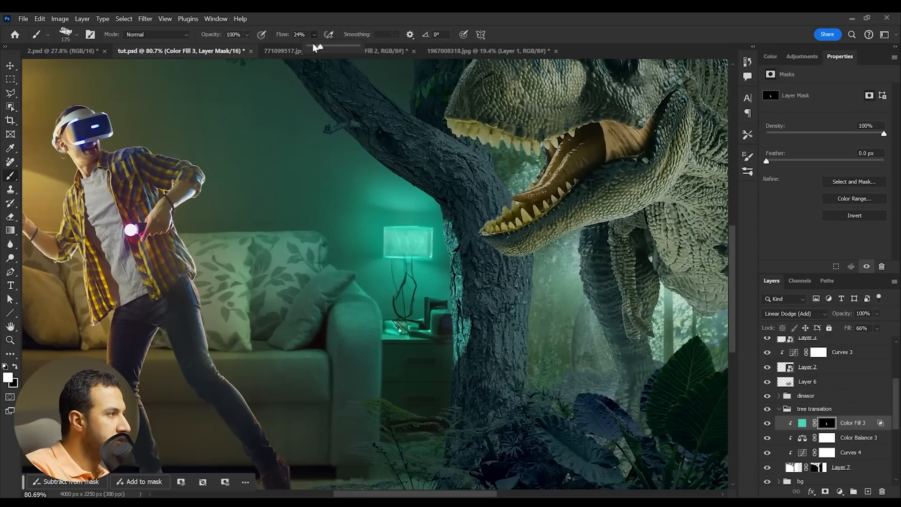
mouse_move(450, 334)
mouse_down()
mouse_move(433, 386)
mouse_move(449, 340)
mouse_move(429, 376)
mouse_move(438, 402)
mouse_move(433, 427)
mouse_move(448, 295)
mouse_move(436, 230)
mouse_move(467, 332)
mouse_move(452, 342)
mouse_move(452, 379)
mouse_move(440, 349)
mouse_up()
key(space)
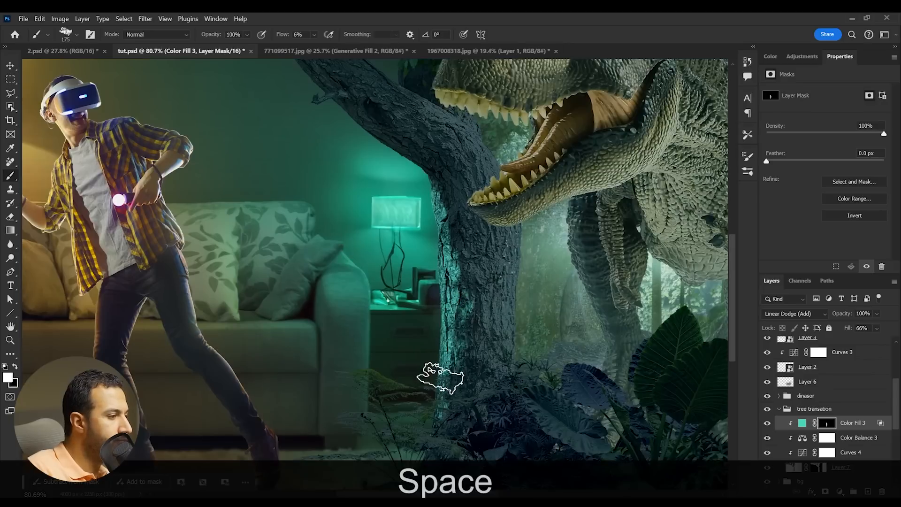
Step: Refine the trunk's teal edge light by alternating black and white strokes on the mask
key(x)
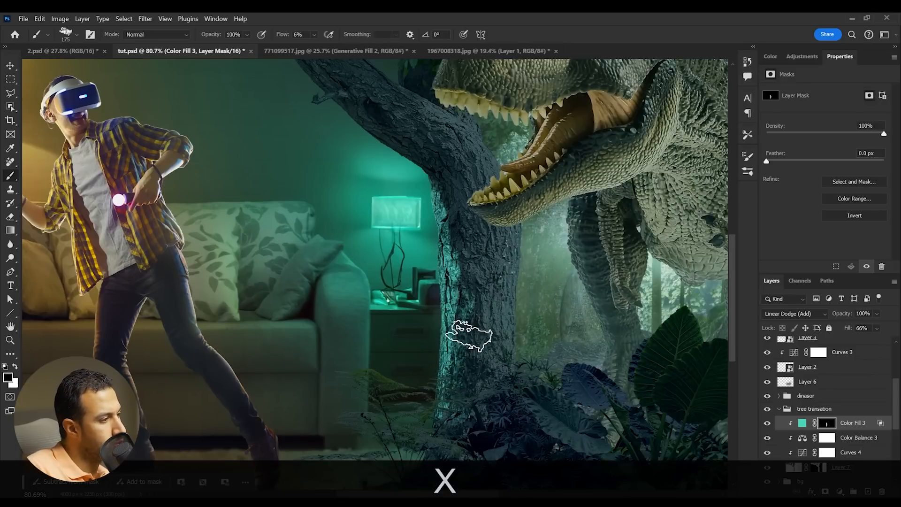
drag(452, 302, 452, 390)
key(x)
key(x)
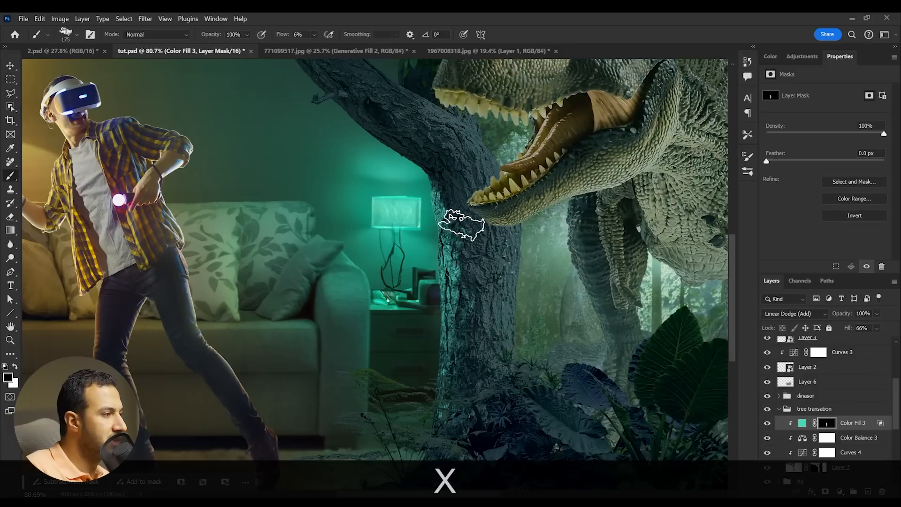
key(x)
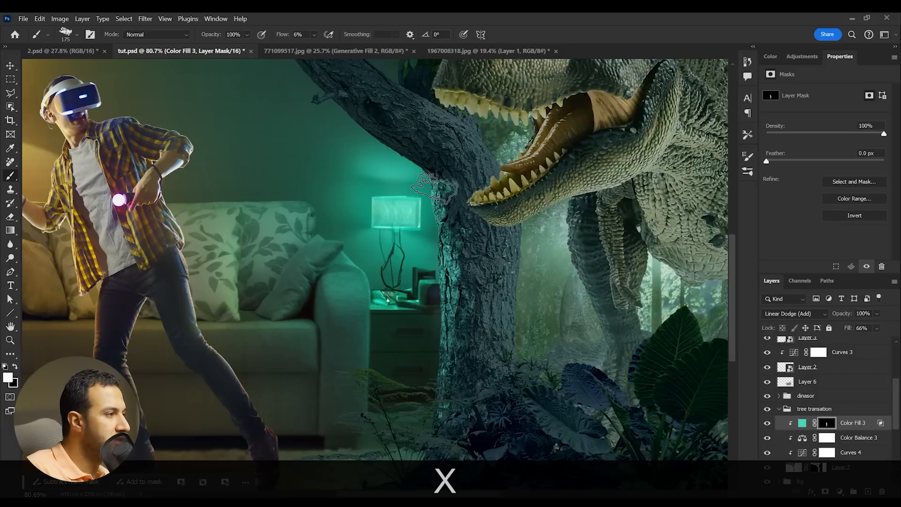
key(x)
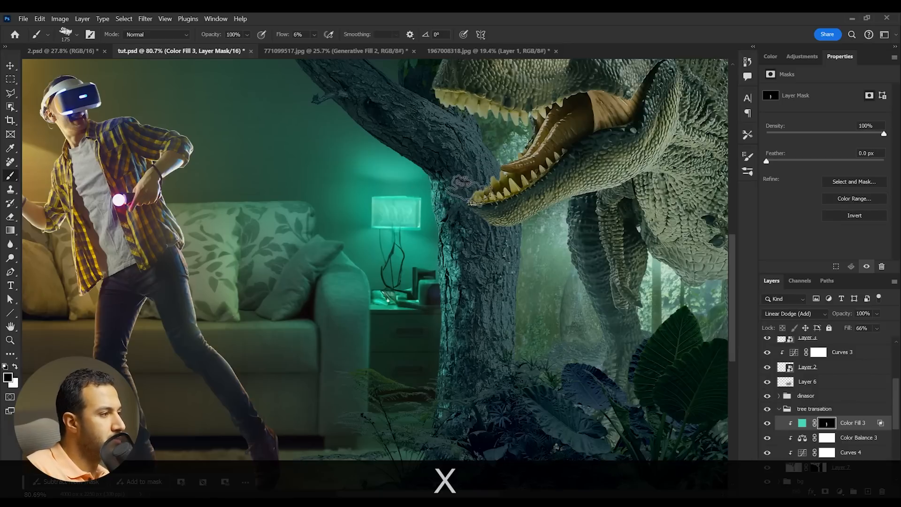
Step: Reduce the textured brush to 50 px and paint white along the branch's underside above the lamp
key(z)
mouse_move(488, 218)
mouse_down()
mouse_move(432, 195)
mouse_move(474, 197)
mouse_move(483, 222)
mouse_move(409, 243)
mouse_up()
key(space)
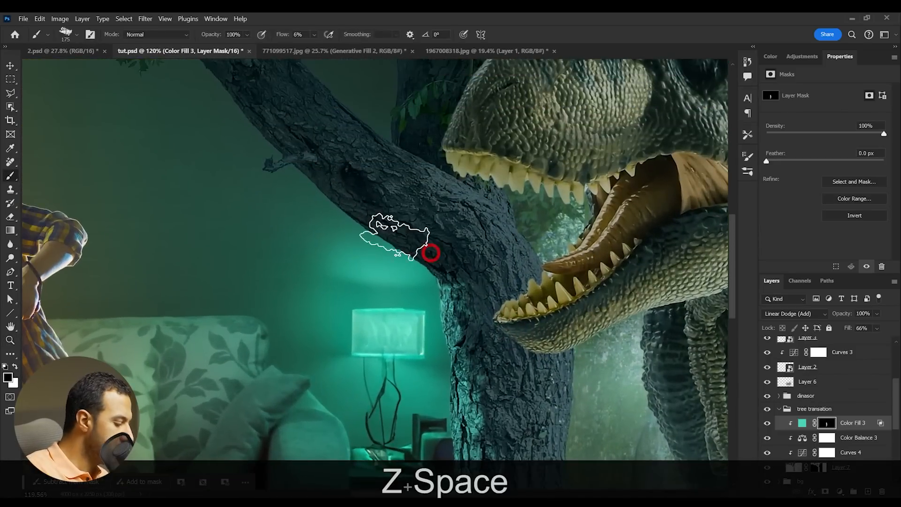
key(bracketleft)
key(bracketleft)
key(bracketleft)
key(bracketleft)
key(bracketleft)
key(bracketleft)
key(bracketleft)
key(bracketleft)
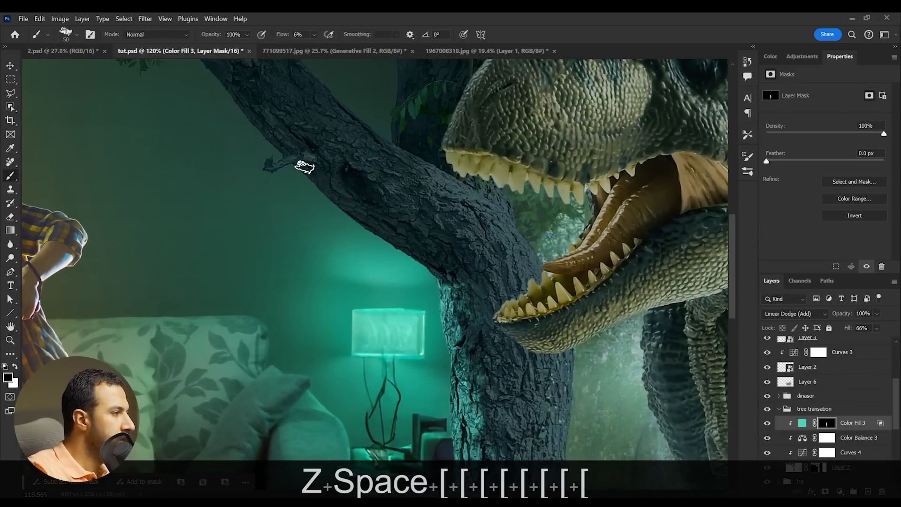
key(x)
mouse_move(328, 194)
mouse_down()
mouse_move(412, 257)
mouse_move(446, 271)
mouse_move(342, 202)
mouse_move(324, 170)
mouse_move(333, 164)
mouse_move(326, 177)
mouse_move(305, 174)
mouse_move(401, 223)
mouse_move(357, 174)
mouse_move(455, 258)
mouse_move(415, 215)
mouse_move(430, 220)
mouse_move(461, 256)
mouse_move(434, 276)
mouse_up()
Step: Enlarge the brush to 125 px and paint black on the mask to trim the teal light on the branch's inner bark
key(bracketright)
key(bracketright)
key(bracketright)
key(bracketright)
key(bracketright)
key(bracketright)
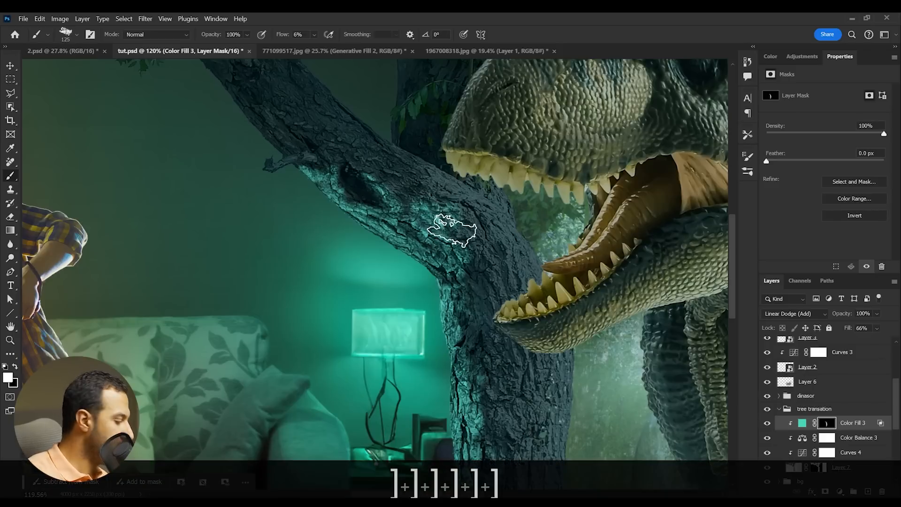
key(x)
mouse_move(472, 242)
mouse_down()
mouse_move(465, 236)
mouse_move(471, 266)
mouse_move(415, 200)
mouse_move(401, 209)
mouse_move(413, 214)
mouse_up()
key(z)
key(space)
key(z)
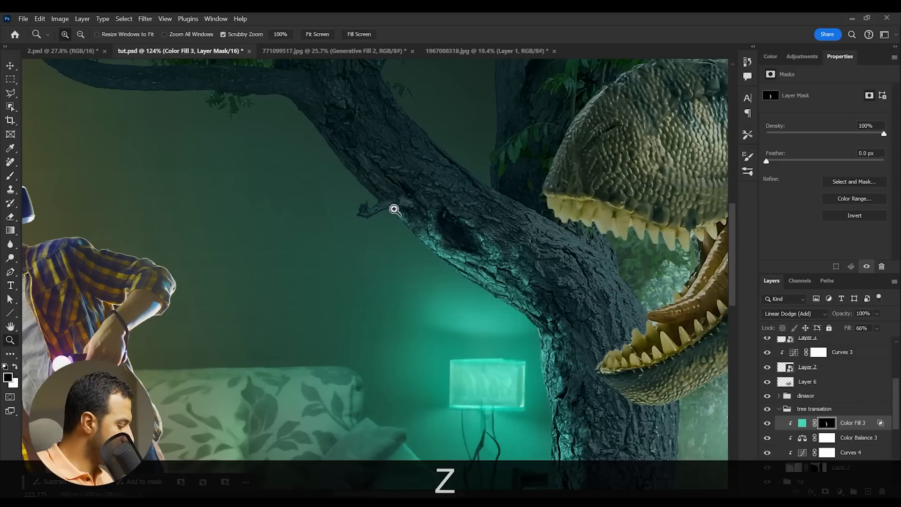
Step: Reduce the textured brush to 25 px and shape the teal light on the small twig with white and black mask strokes
key(b)
key(bracketleft)
key(bracketleft)
key(bracketleft)
key(bracketleft)
key(bracketleft)
key(bracketleft)
key(bracketleft)
key(bracketleft)
key(bracketleft)
key(z)
mouse_move(378, 215)
mouse_down()
mouse_move(409, 218)
mouse_move(367, 215)
mouse_move(408, 195)
mouse_move(486, 182)
mouse_up()
key(x)
key(x)
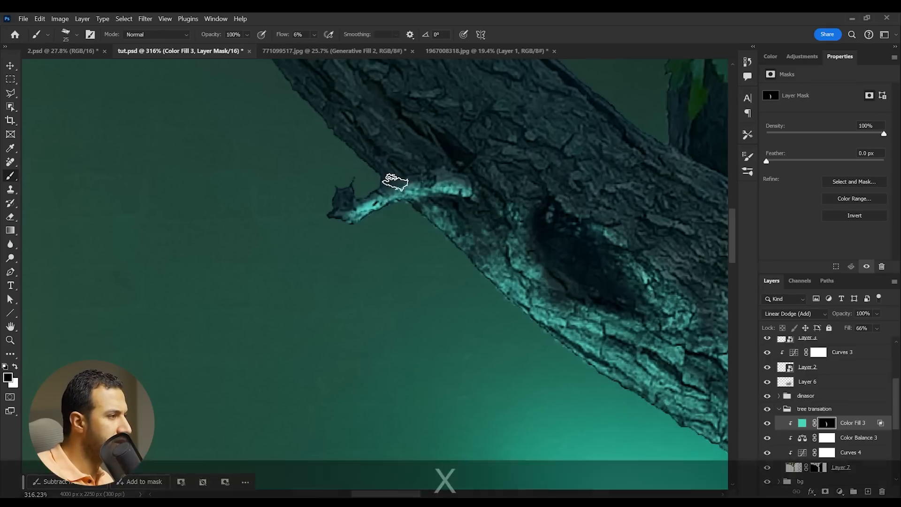
mouse_move(352, 206)
mouse_down()
mouse_move(472, 190)
mouse_move(499, 210)
mouse_up()
Step: Enlarge the brush to 70 px and paint the teal light up the upper trunk's lamp-facing edge, trimming it with black
key(space)
mouse_move(460, 155)
mouse_down()
mouse_move(470, 185)
mouse_move(377, 202)
mouse_up()
key(z)
key(space)
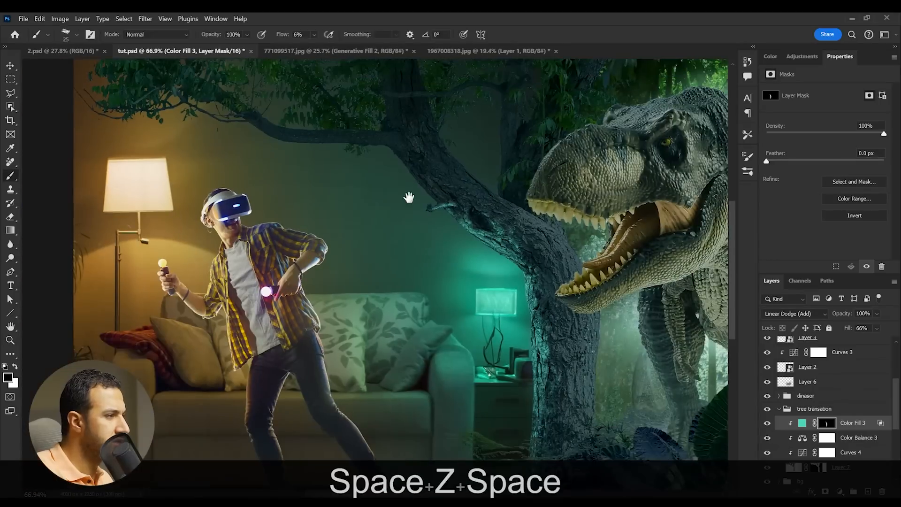
drag(421, 173, 407, 205)
key(bracketright)
key(bracketright)
key(bracketright)
key(bracketright)
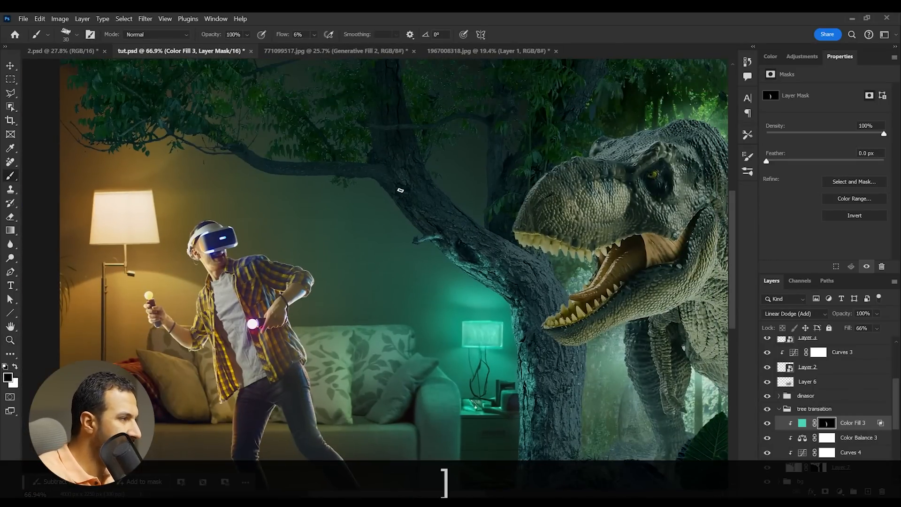
key(bracketright)
key(bracketright)
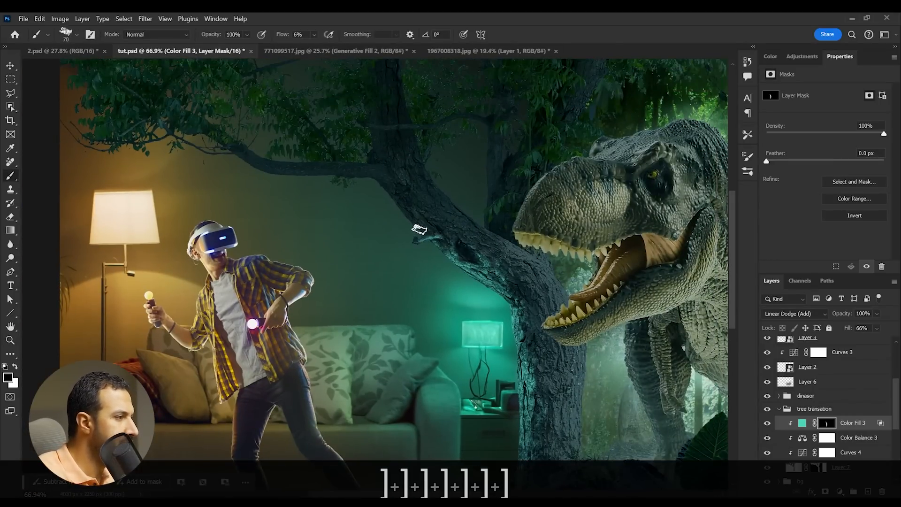
key(x)
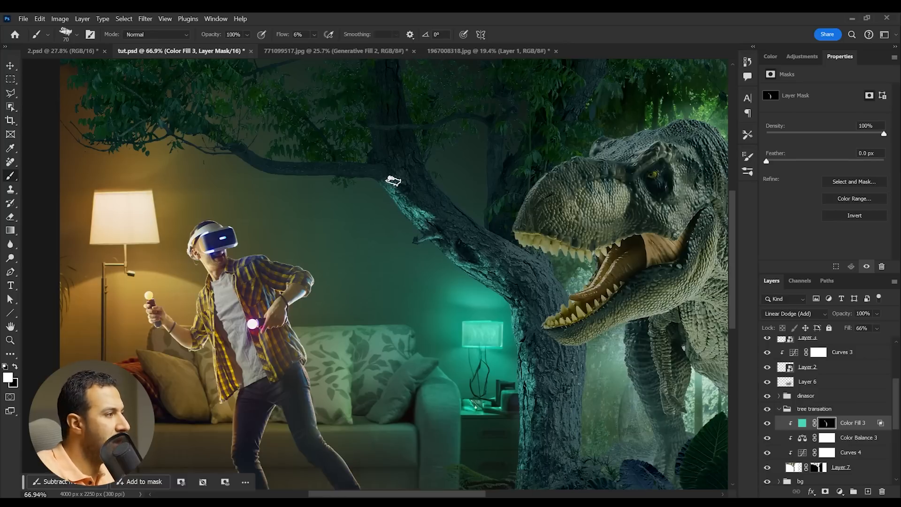
key(x)
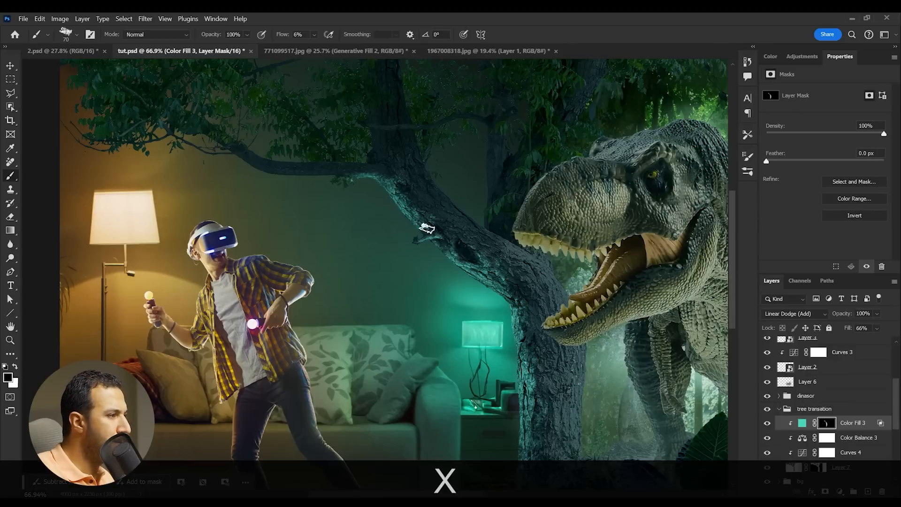
drag(403, 201, 417, 202)
Step: Extend the teal light along the underside of the long horizontal branch with alternating white and black strokes on the mask
key(b)
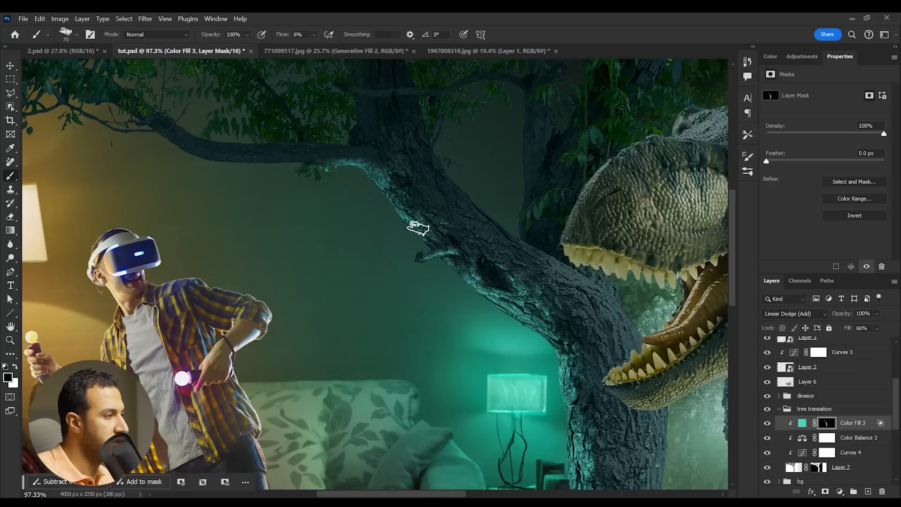
drag(325, 158, 335, 157)
key(x)
drag(329, 164, 145, 146)
key(x)
drag(304, 173, 357, 208)
drag(404, 188, 207, 180)
key(x)
drag(264, 158, 324, 204)
mouse_move(239, 218)
mouse_down()
mouse_move(95, 170)
mouse_move(200, 183)
mouse_up()
key(x)
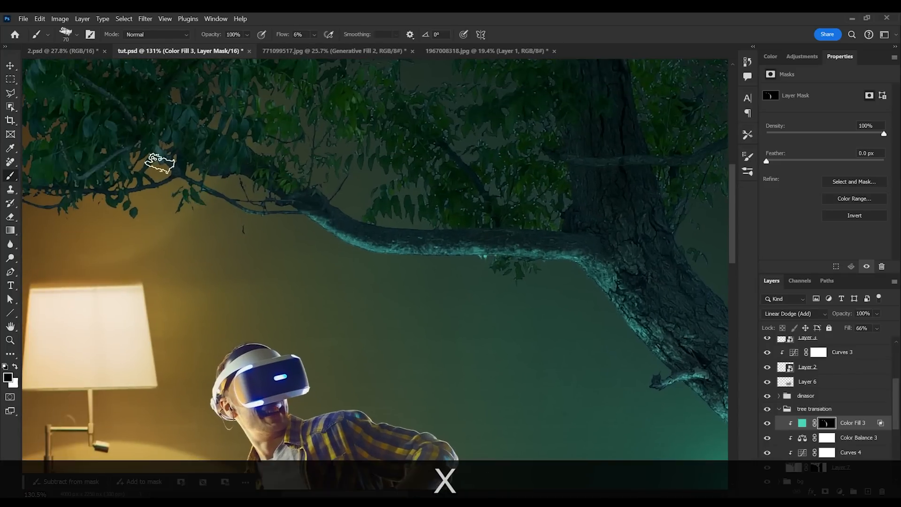
Step: Refine the teal light on the upper trunk and remaining branches by alternating black and white on the mask
key(x)
key(z)
drag(458, 206, 429, 207)
drag(403, 162, 420, 162)
key(x)
key(x)
mouse_move(397, 199)
mouse_down()
mouse_move(381, 82)
mouse_move(406, 97)
mouse_move(399, 82)
mouse_up()
key(x)
mouse_move(499, 171)
mouse_down()
mouse_move(417, 170)
mouse_move(395, 160)
mouse_up()
key(x)
mouse_move(461, 176)
mouse_down()
mouse_move(453, 291)
mouse_move(446, 170)
mouse_up()
key(x)
drag(481, 221, 471, 277)
drag(497, 177, 427, 166)
key(x)
key(x)
Step: Switch to a soft round brush and enlarge it to 600 px
key(z)
drag(442, 256, 406, 256)
key(b)
right_click(429, 189)
click(555, 288)
click(523, 226)
click(274, 274)
key(z)
mouse_move(405, 311)
mouse_down()
mouse_move(374, 314)
mouse_move(383, 314)
mouse_up()
key(])
key(])
key(])
key(])
key(])
key(])
key(])
key(])
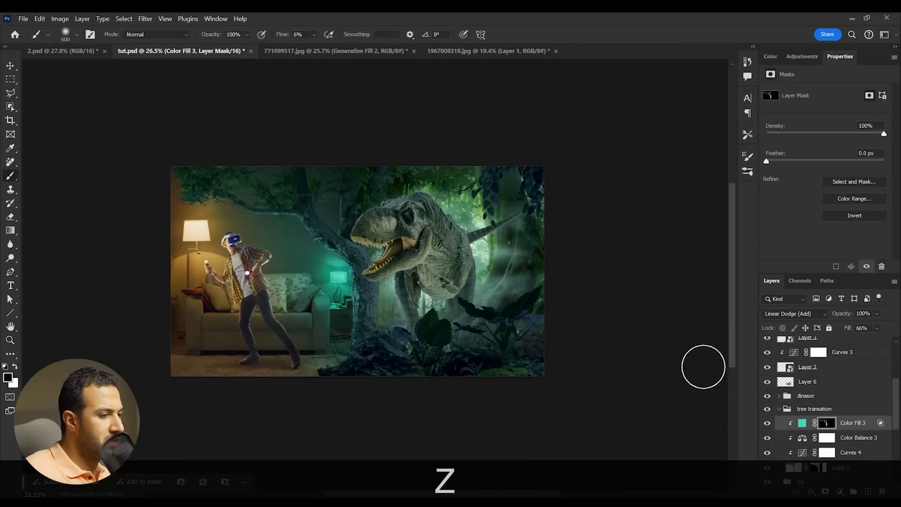
Step: Compare the tree with and without the teal Color Fill 3 light
click(767, 424)
click(767, 424)
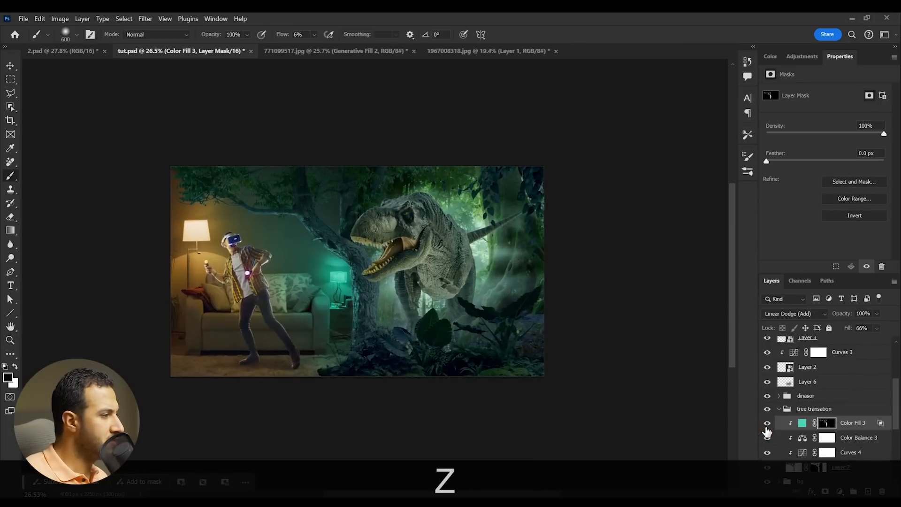
click(767, 424)
click(768, 424)
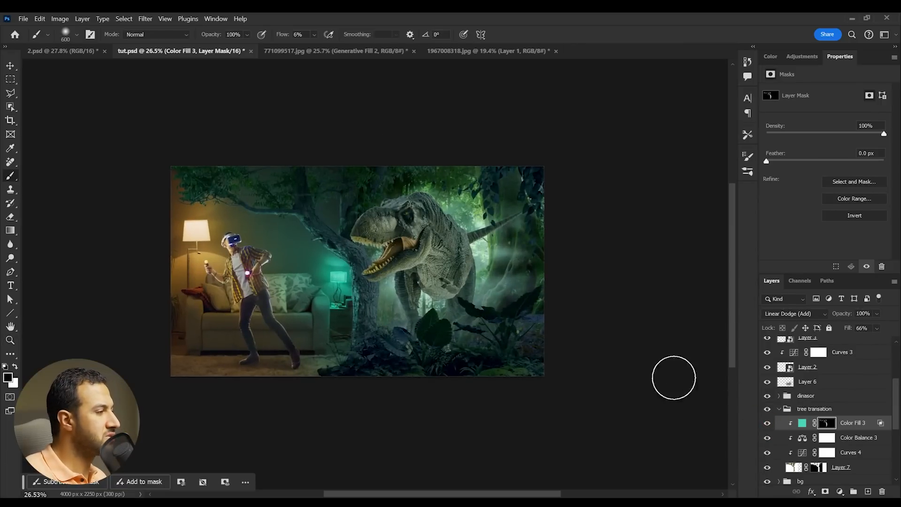
Step: Add a solid colour fill in 62e1df above the dinosaur's Color Balance 2 layer and clip it to the dinosaur
key(z)
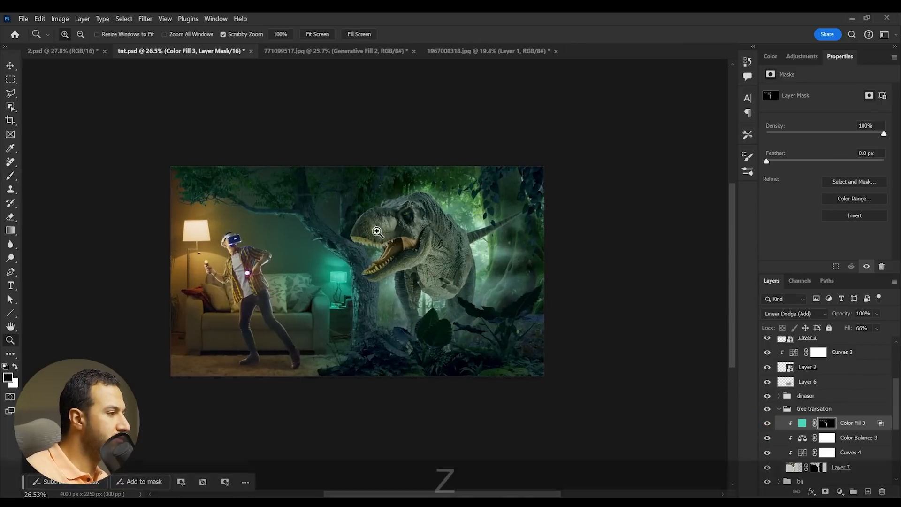
click(464, 255)
drag(425, 241, 445, 249)
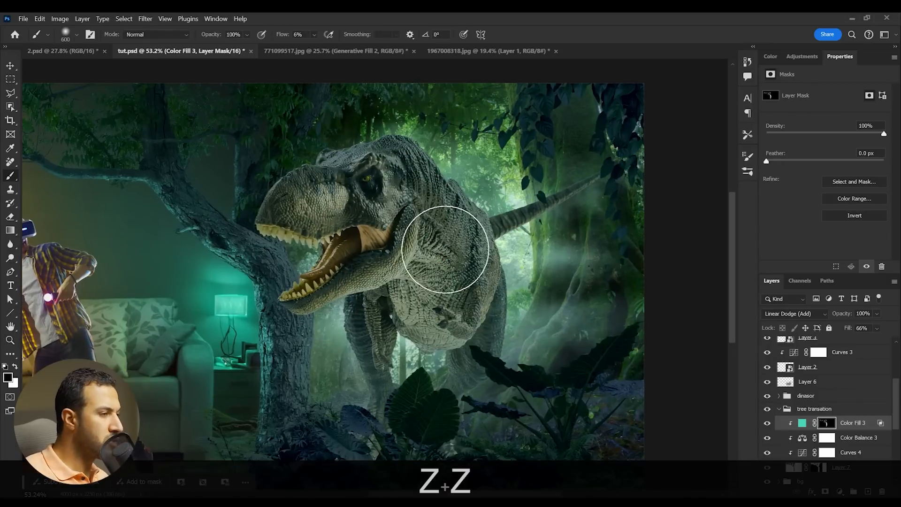
key(v)
right_click(471, 241)
click(496, 257)
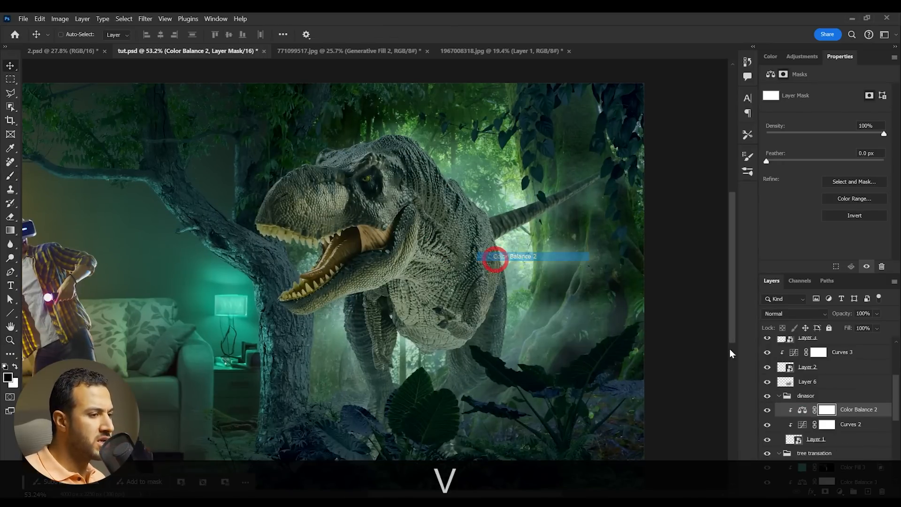
click(840, 492)
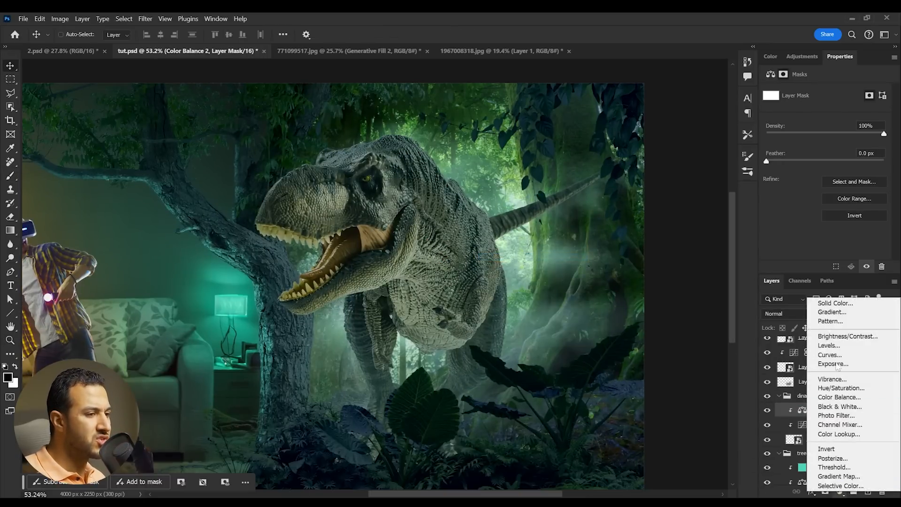
click(830, 305)
drag(760, 290, 762, 253)
click(725, 228)
click(765, 258)
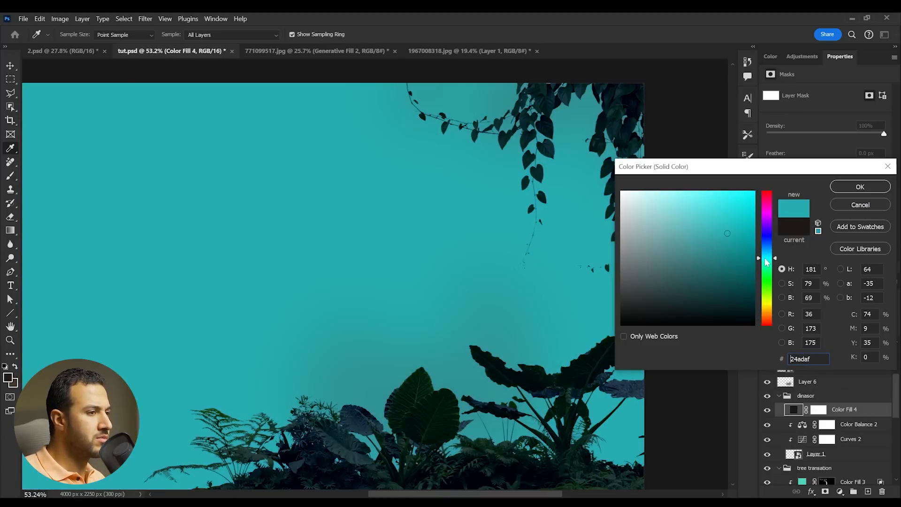
drag(738, 215, 700, 206)
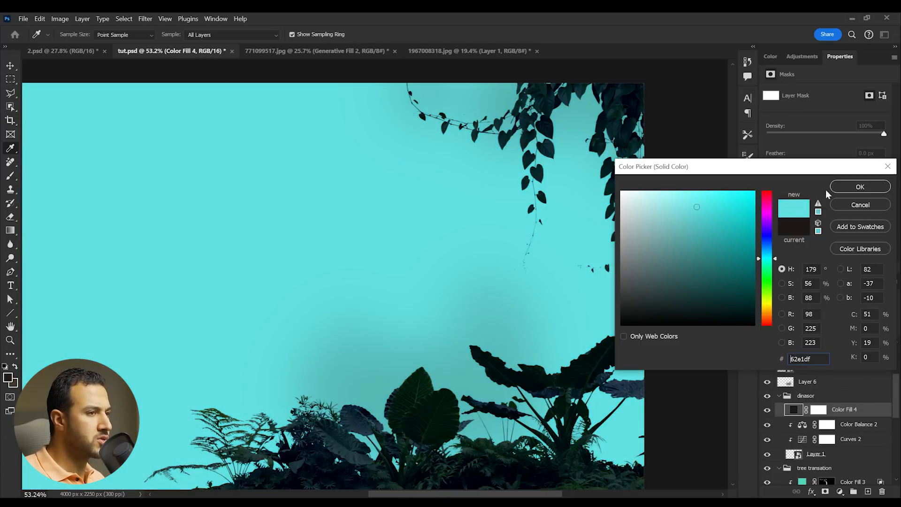
click(836, 187)
alt+click(841, 417)
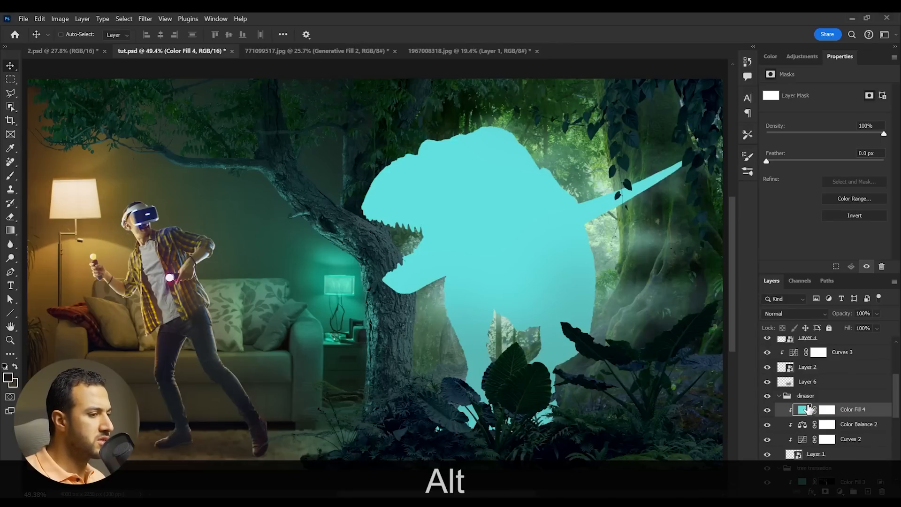
Step: Change the dinosaur's solid colour fill to the paler teal 8ce9d6
double_click(811, 410)
drag(467, 286, 412, 300)
drag(527, 201, 541, 200)
click(674, 202)
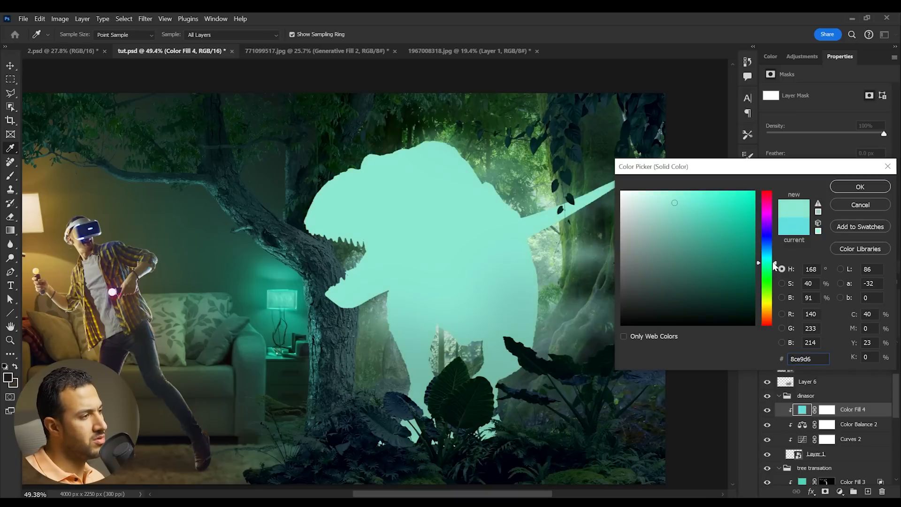
click(849, 188)
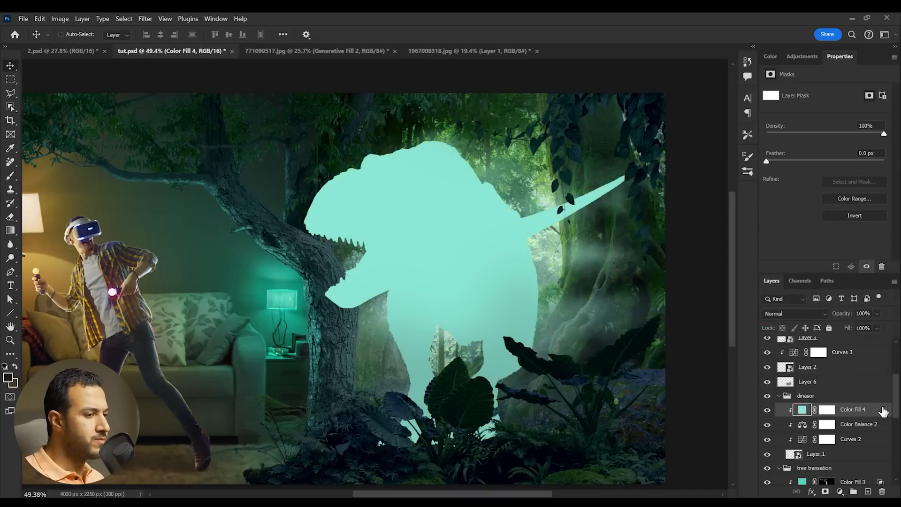
Step: Restrict Color Fill 4 with Blend If by splitting the underlying layer's black slider to 19 / 93
double_click(882, 411)
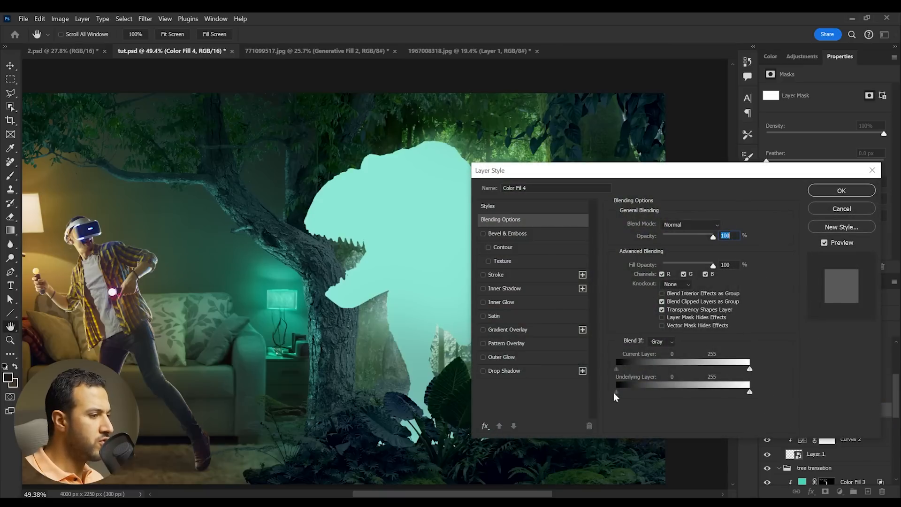
drag(616, 392, 649, 394)
drag(563, 169, 614, 169)
drag(666, 392, 712, 393)
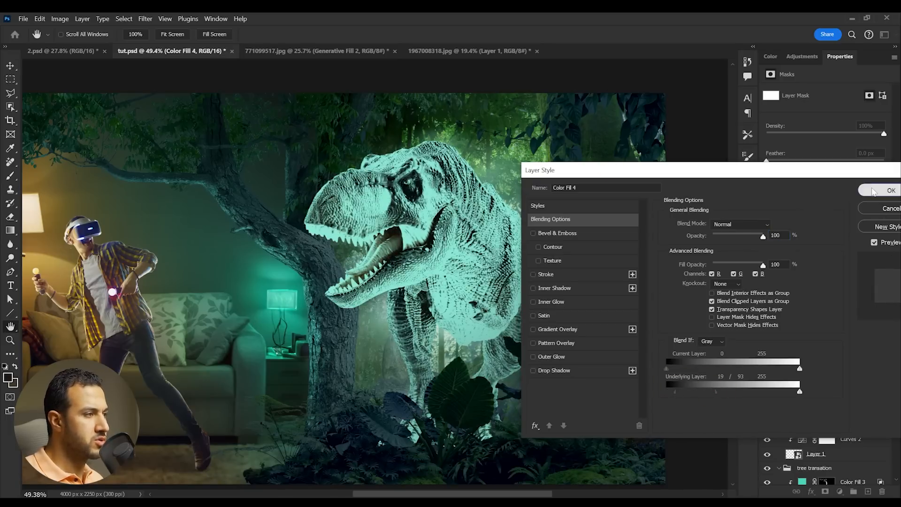
click(892, 190)
Step: Set Color Fill 4's blend mode to Screen and its colour to 78e5bd
click(802, 311)
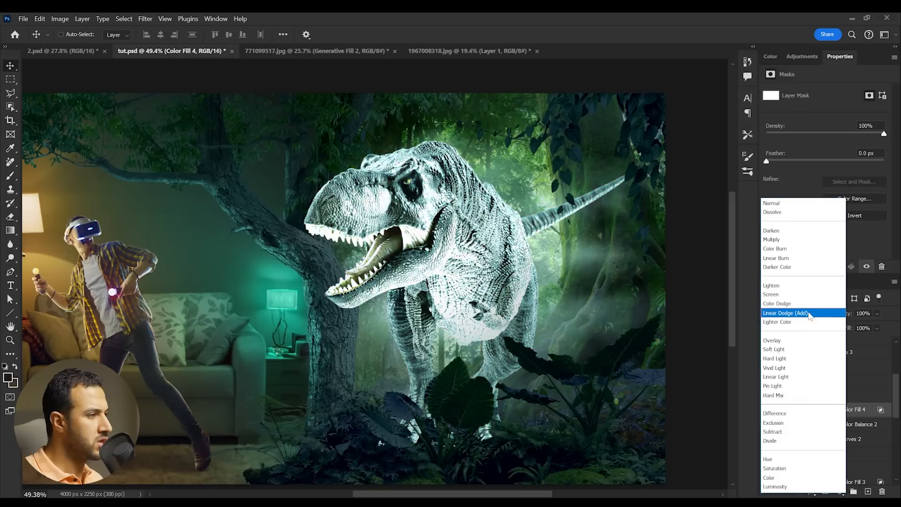
click(804, 294)
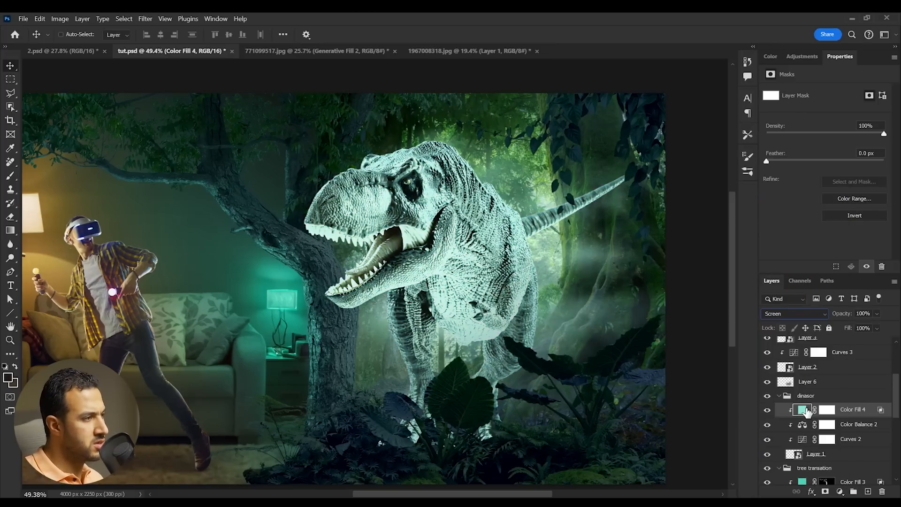
double_click(807, 412)
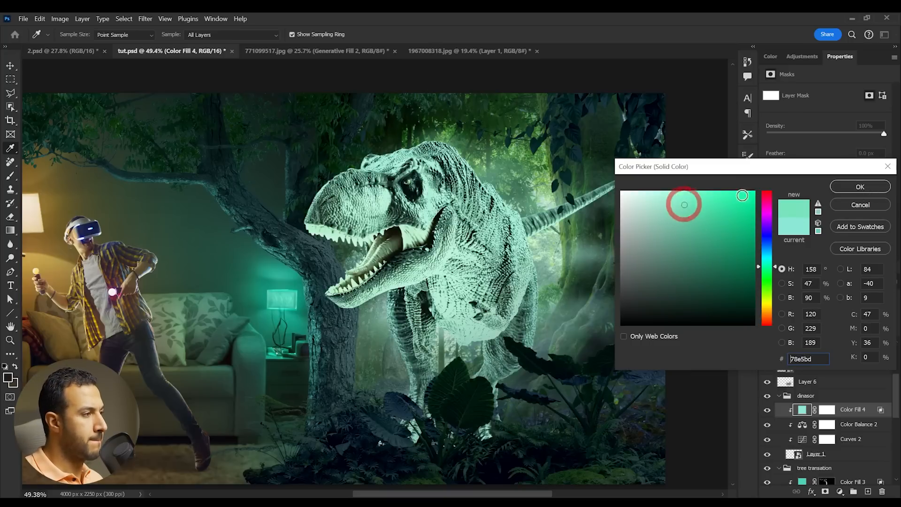
click(860, 187)
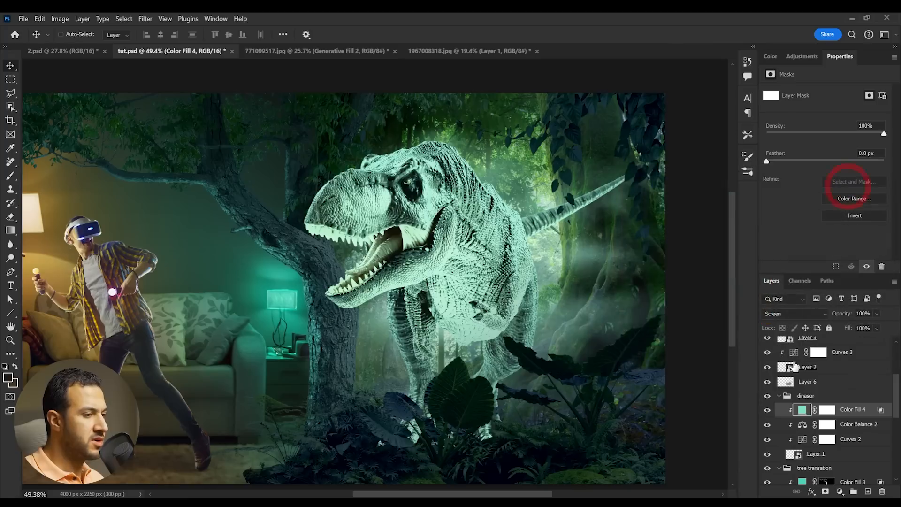
Step: Invert Color Fill 4's mask and paint white along the dinosaur's back with the 70 px textured brush
click(827, 410)
key(ctrl+i)
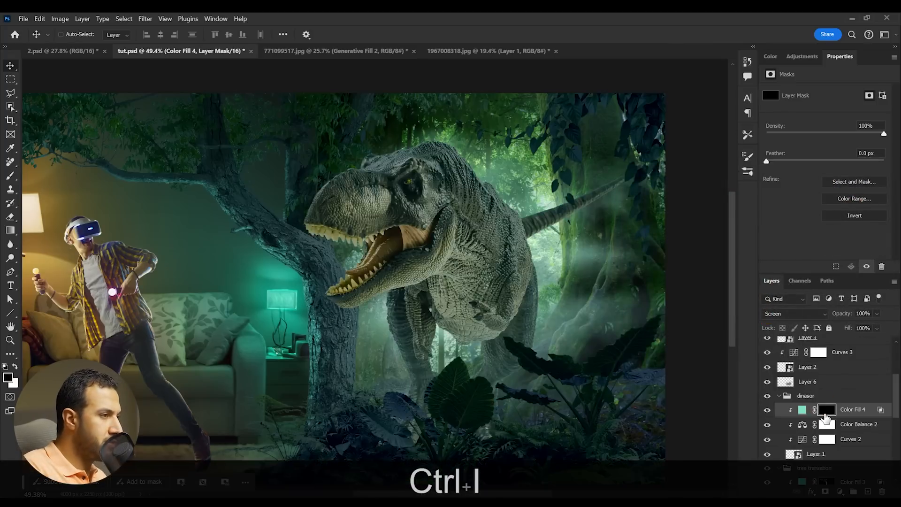
key(z)
click(539, 207)
key(n)
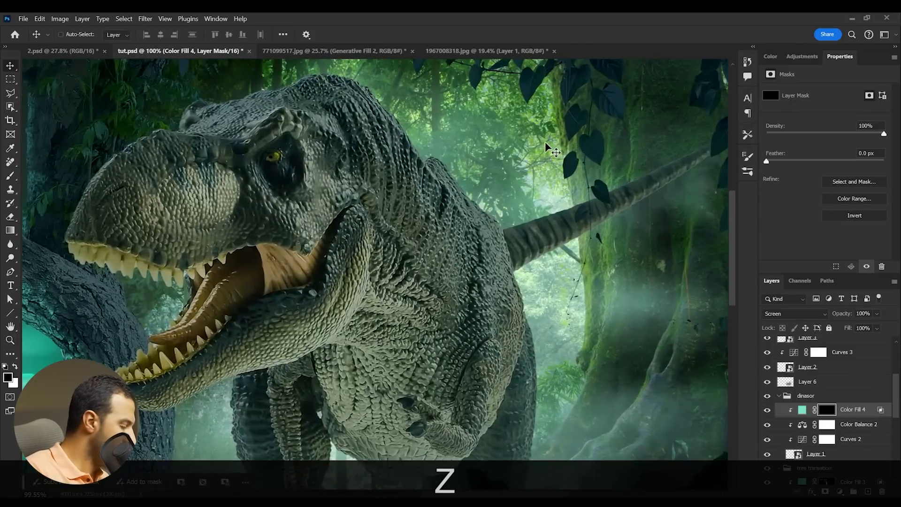
key(b)
right_click(520, 207)
click(554, 285)
click(500, 228)
key(x)
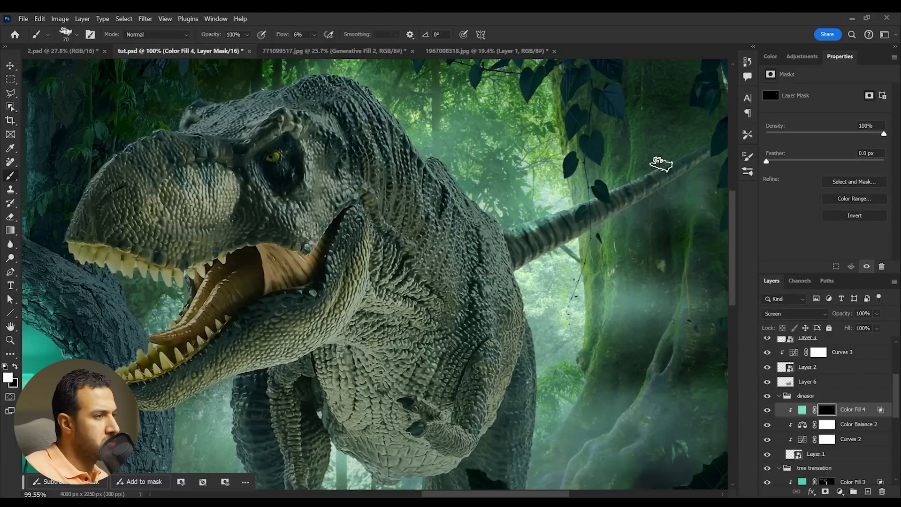
key(space)
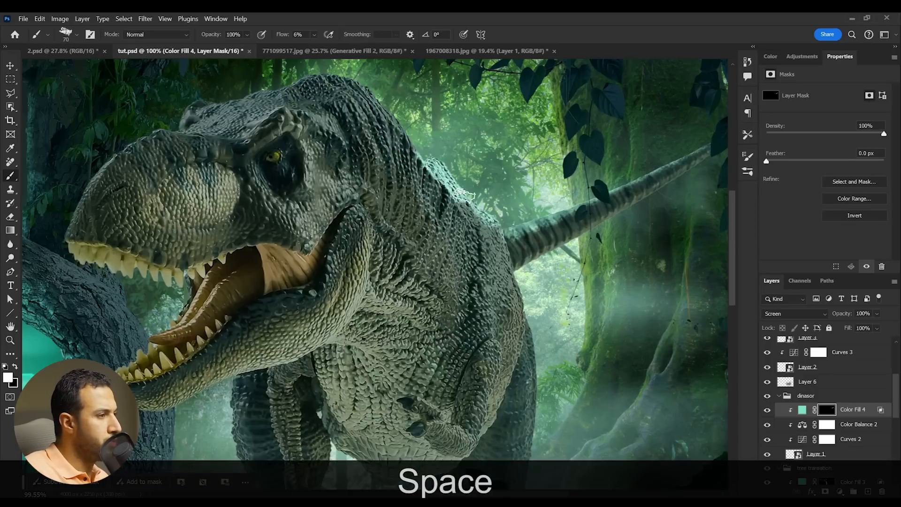
Step: Enlarge the brush to 100 px with 25% flow and paint the teal rim light along the dinosaur's back and flank
key(bracketright)
key(bracketright)
key(bracketright)
key(shift+2)
key(shift+5)
mouse_move(416, 167)
mouse_down()
mouse_move(354, 85)
mouse_move(261, 97)
mouse_move(151, 129)
mouse_move(70, 197)
mouse_up()
key(z)
drag(216, 160, 159, 154)
key(x)
key(x)
key(x)
mouse_move(344, 206)
mouse_down()
mouse_move(328, 257)
mouse_move(332, 244)
mouse_up()
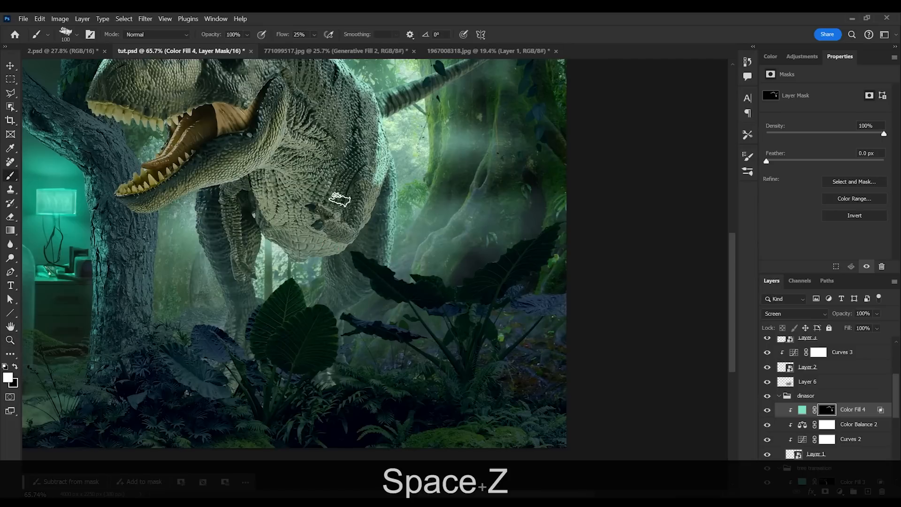
Step: Reduce the brush to 50 px and paint the teal rim light along the dinosaur's lower body and leg edges
key(bracketleft)
key(bracketleft)
key(bracketleft)
key(bracketleft)
key(bracketleft)
key(x)
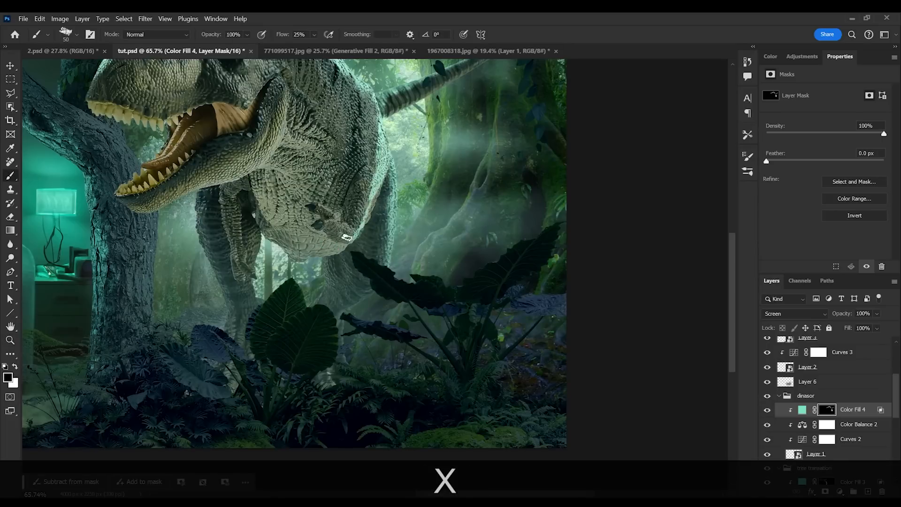
key(x)
mouse_move(224, 205)
mouse_down()
mouse_move(275, 205)
mouse_move(277, 299)
mouse_up()
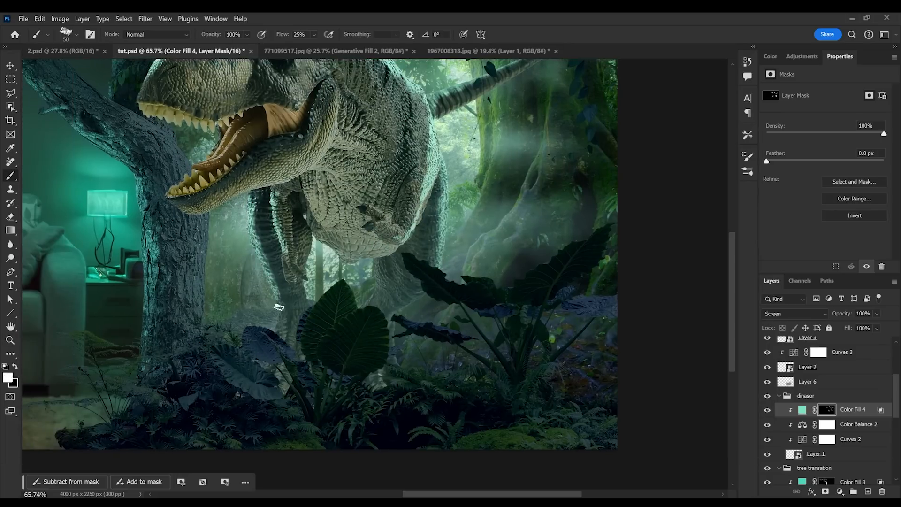
Step: Paint the remaining teal rim light on the dinosaur's lower body and legs with the 50 px textured brush
drag(292, 155, 302, 193)
mouse_move(318, 149)
mouse_down()
mouse_move(280, 136)
mouse_move(302, 150)
mouse_up()
key(z)
drag(303, 261, 316, 256)
Step: Switch to a soft round brush, enlarge it to 600 px and refine Color Fill 4's mask around the dinosaur's head and body
right_click(328, 250)
click(344, 289)
click(363, 182)
key(bracketright)
key(bracketright)
key(bracketright)
key(bracketright)
key(bracketright)
key(bracketright)
key(x)
key(x)
key(z)
mouse_move(457, 191)
mouse_down()
mouse_move(409, 164)
mouse_move(448, 184)
mouse_up()
key(x)
key(space)
key(x)
mouse_move(412, 115)
mouse_down()
mouse_move(346, 127)
mouse_move(364, 129)
mouse_up()
key(x)
Step: Compare the dinosaur with and without the rim light by toggling Color Fill 4's visibility
key(z)
mouse_move(482, 164)
mouse_down()
mouse_move(460, 156)
mouse_move(475, 165)
mouse_up()
key(space)
key(z)
drag(417, 198, 443, 213)
key(b)
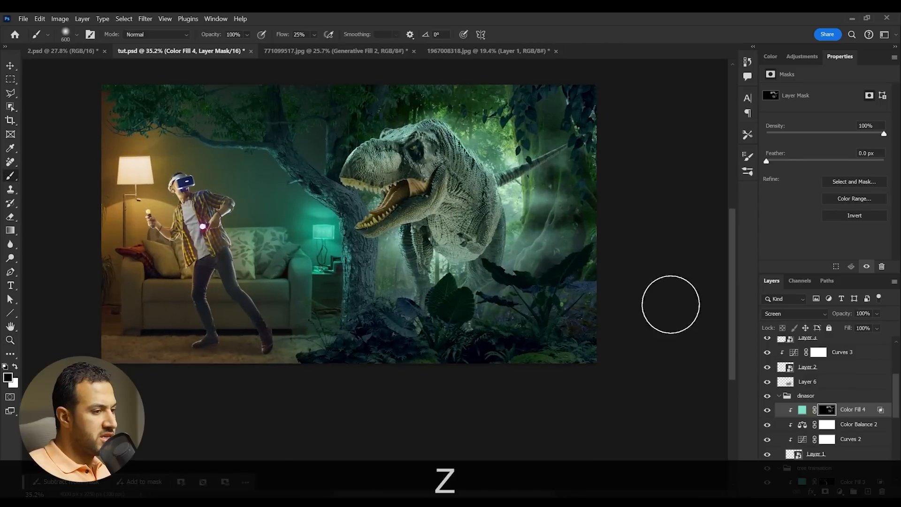
click(768, 409)
click(769, 410)
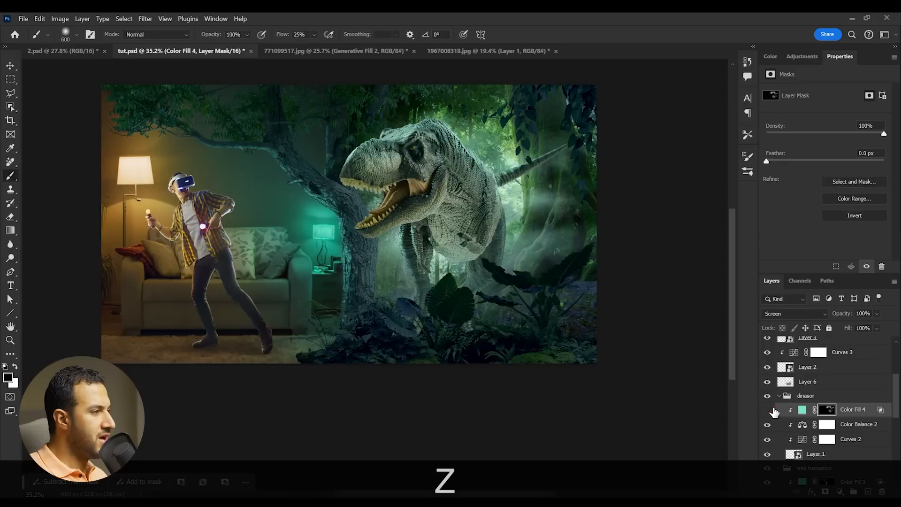
click(768, 411)
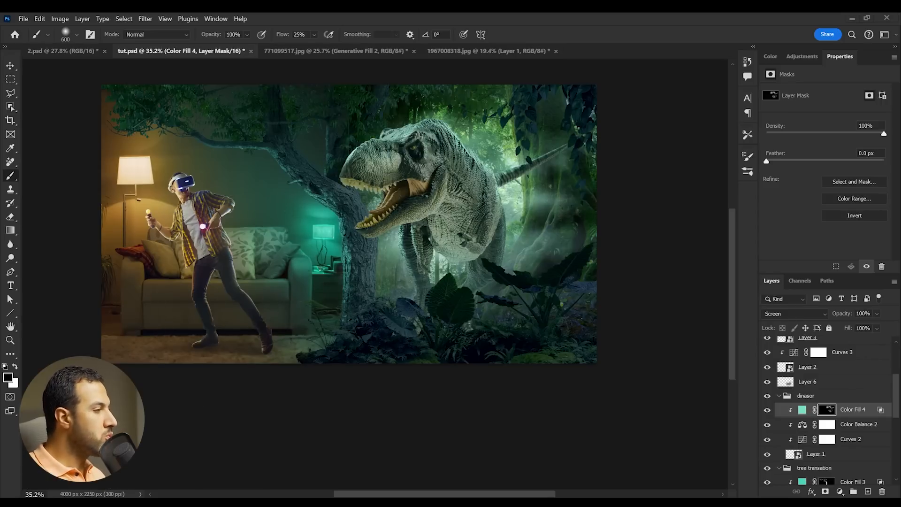
key(alt+Tab)
drag(234, 136, 323, 296)
right_click(333, 252)
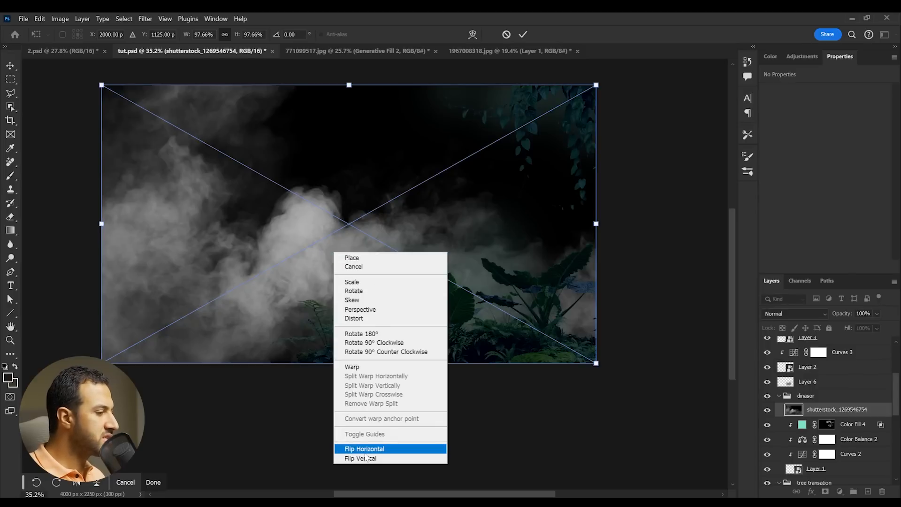
click(366, 449)
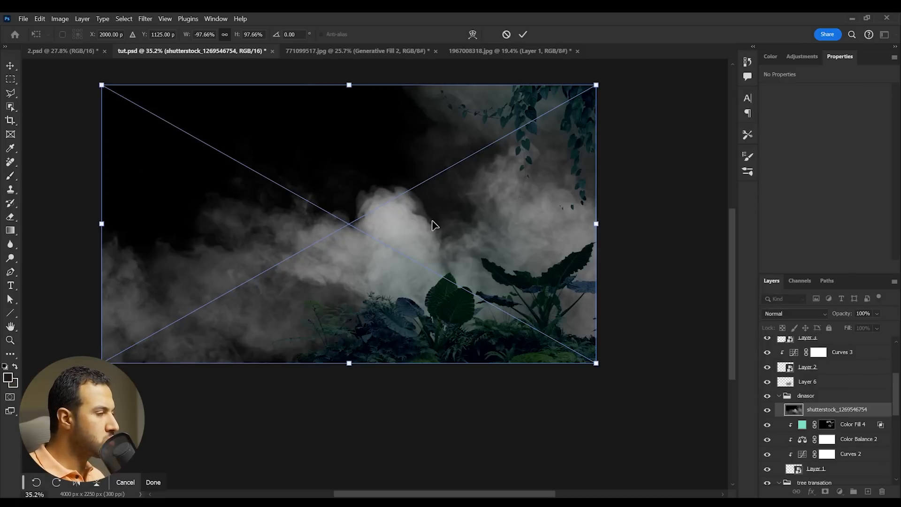
Step: Scale the smoke to about 3481 × 1624 px over the scene's lower right area and set its blend mode to Screen
drag(351, 83, 362, 164)
drag(525, 263, 601, 263)
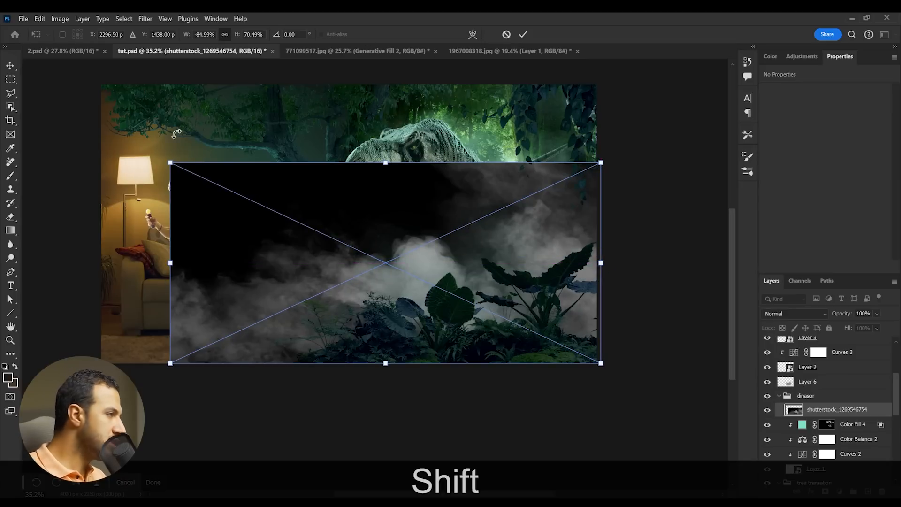
key(Return)
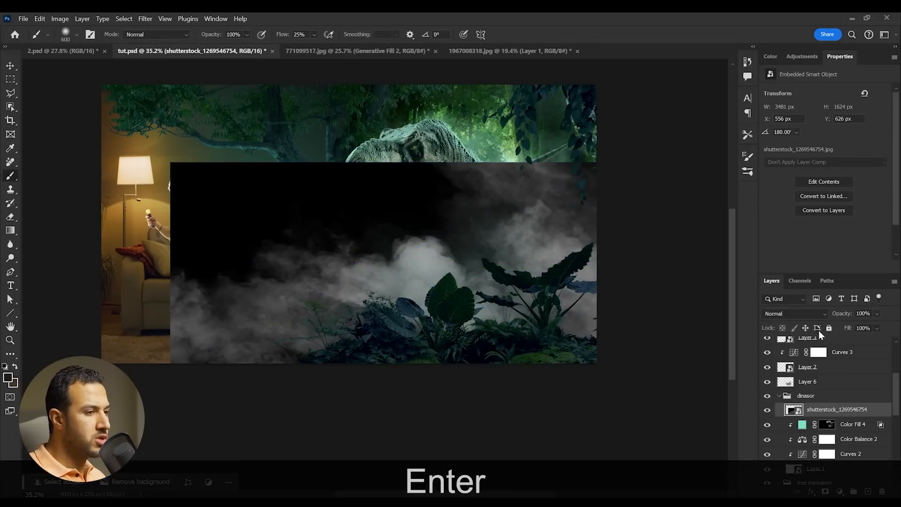
click(816, 315)
click(807, 296)
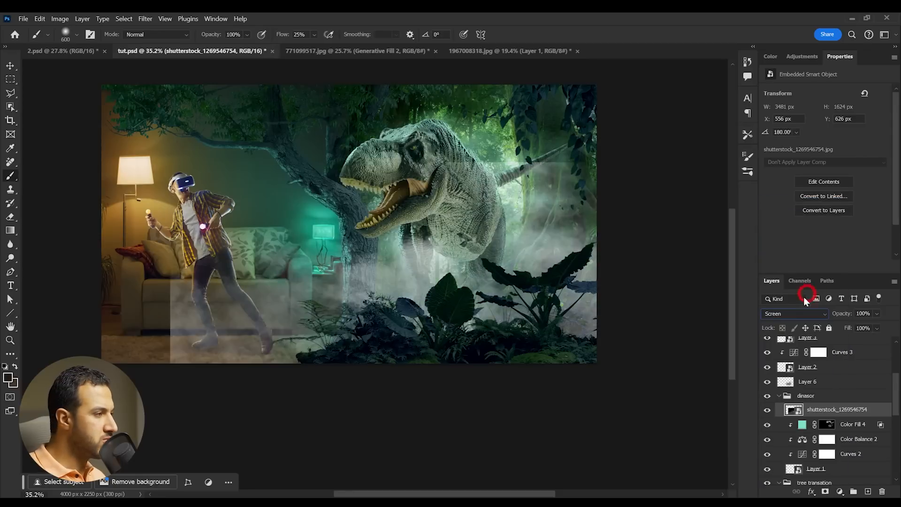
Step: Apply Hue/Saturation to the smoke layer with Colorize on, hue 173 and saturation 38
key(ctrl+u)
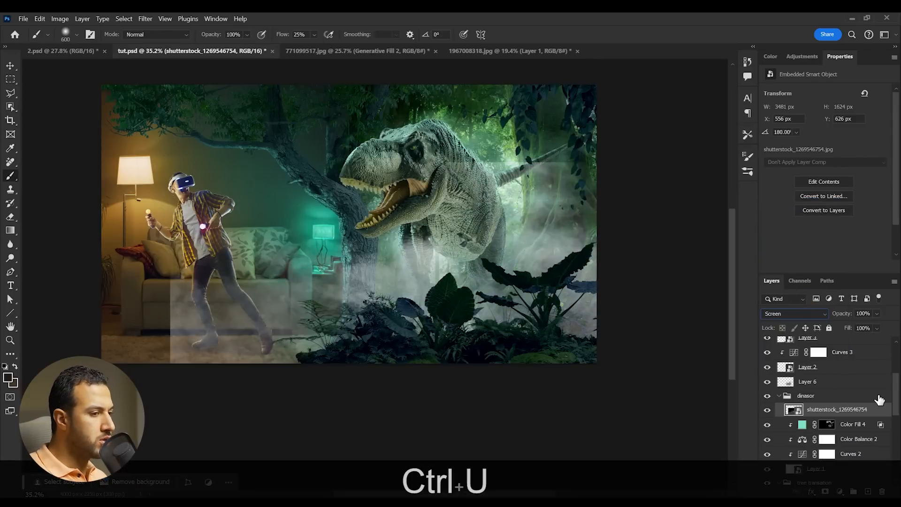
click(872, 428)
click(874, 411)
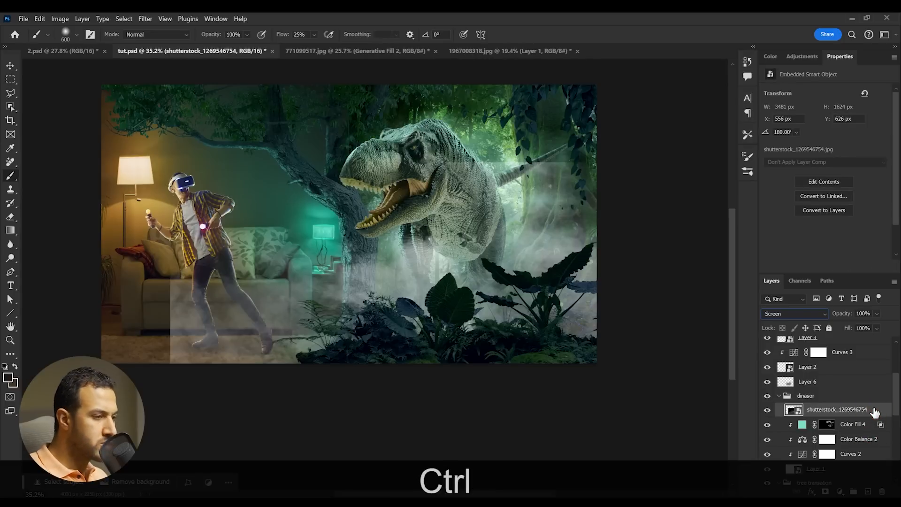
key(ctrl+u)
key(ctrl+u)
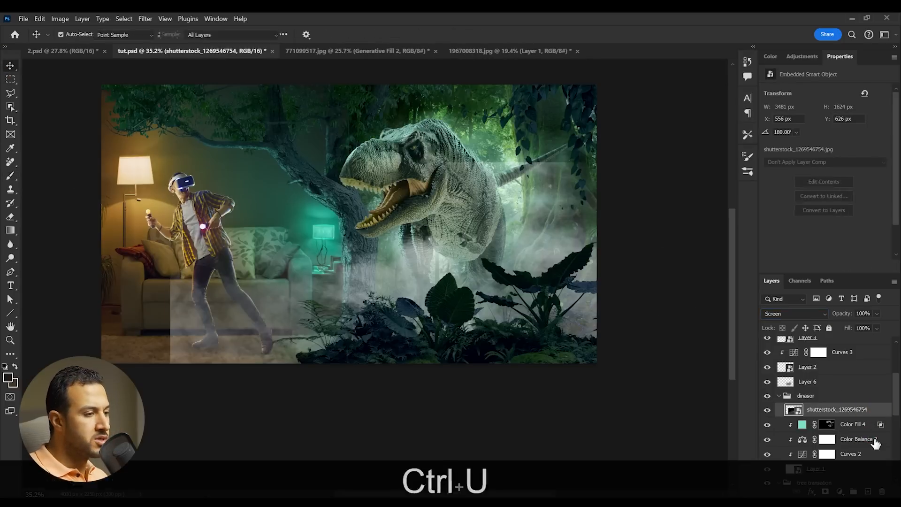
drag(418, 108, 580, 124)
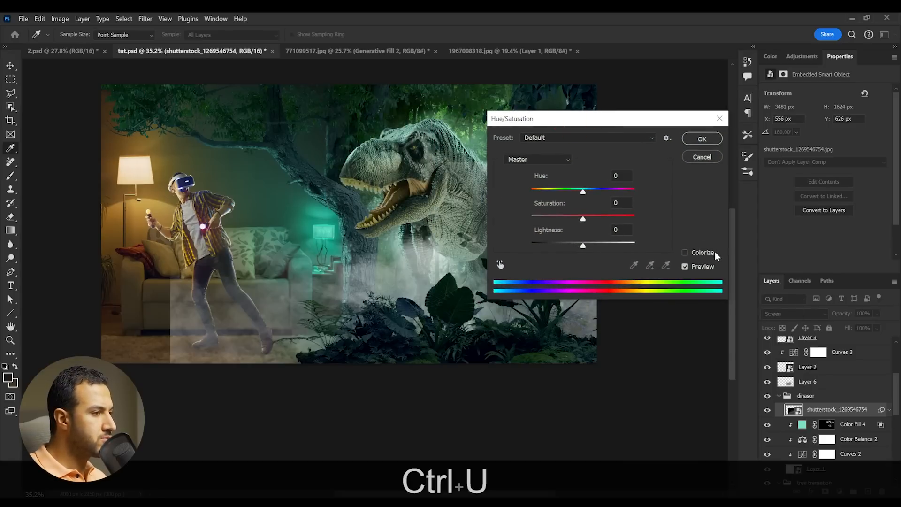
click(685, 253)
click(581, 189)
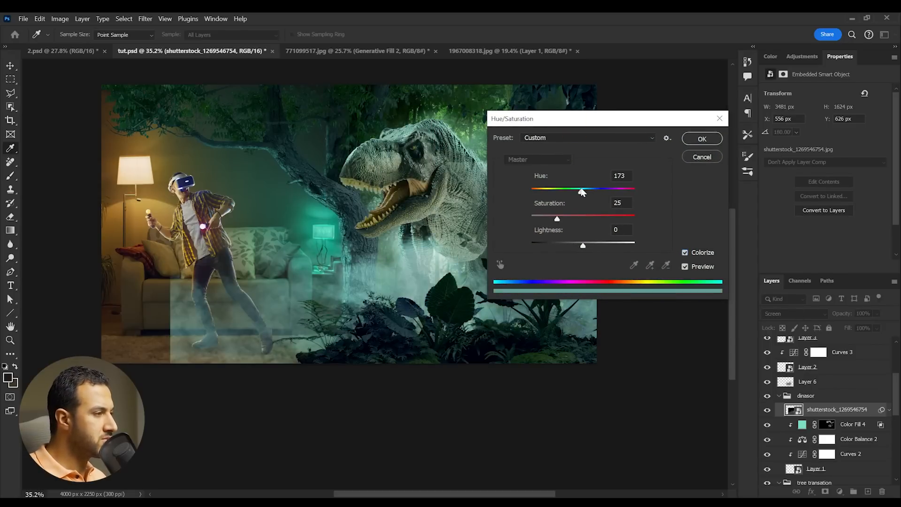
drag(559, 219, 571, 221)
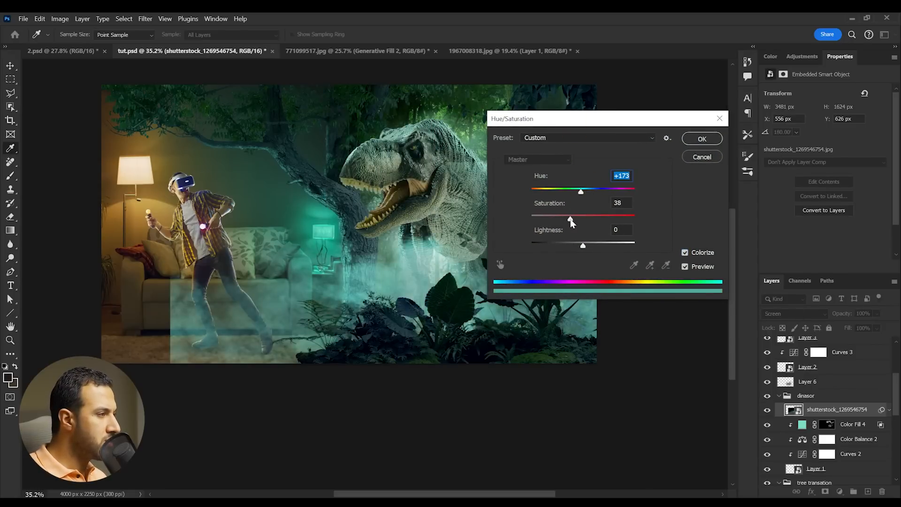
click(703, 138)
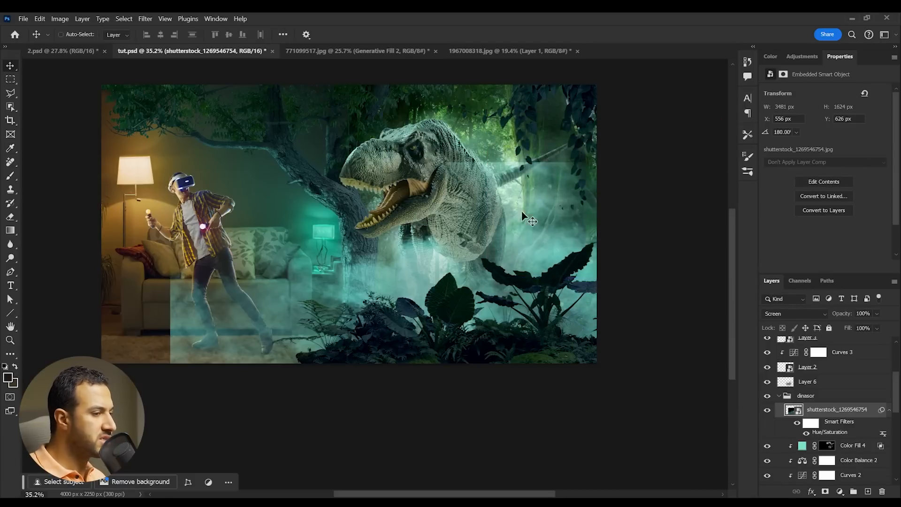
Step: Add an inverted mask to the smoke layer and paint smoke back in around the dinosaur's legs and the plants
click(825, 490)
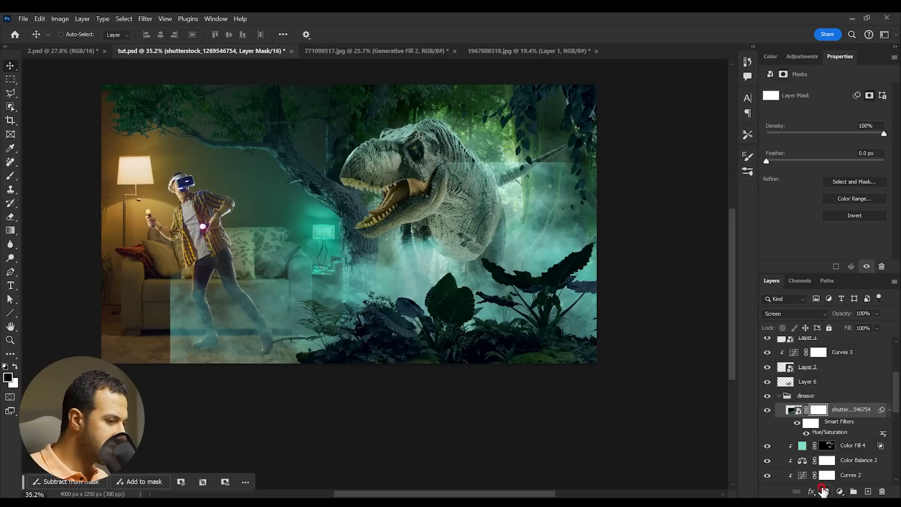
key(ctrl+i)
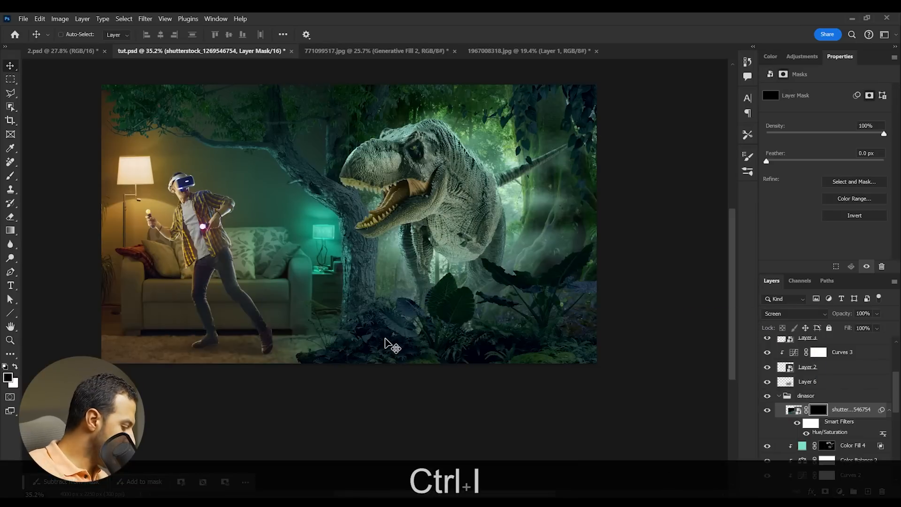
key(b)
key(x)
mouse_move(428, 308)
mouse_down()
mouse_move(507, 259)
mouse_move(504, 277)
mouse_move(534, 250)
mouse_move(565, 256)
mouse_move(566, 292)
mouse_move(600, 272)
mouse_move(568, 300)
mouse_move(356, 326)
mouse_move(372, 320)
mouse_move(203, 366)
mouse_up()
key(z)
mouse_move(373, 306)
mouse_down()
mouse_move(348, 291)
mouse_move(360, 298)
mouse_move(293, 334)
mouse_move(334, 304)
mouse_move(387, 294)
mouse_move(377, 286)
mouse_up()
key(x)
drag(260, 335, 268, 339)
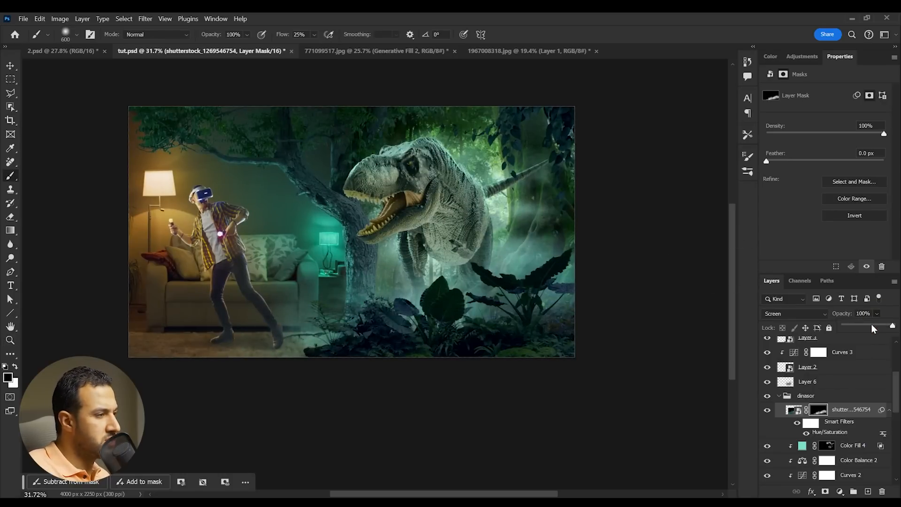
Step: Set the smoke layer's opacity to 50% and inspect the dinosaur up close
click(873, 327)
scroll(322, 299, up, 1)
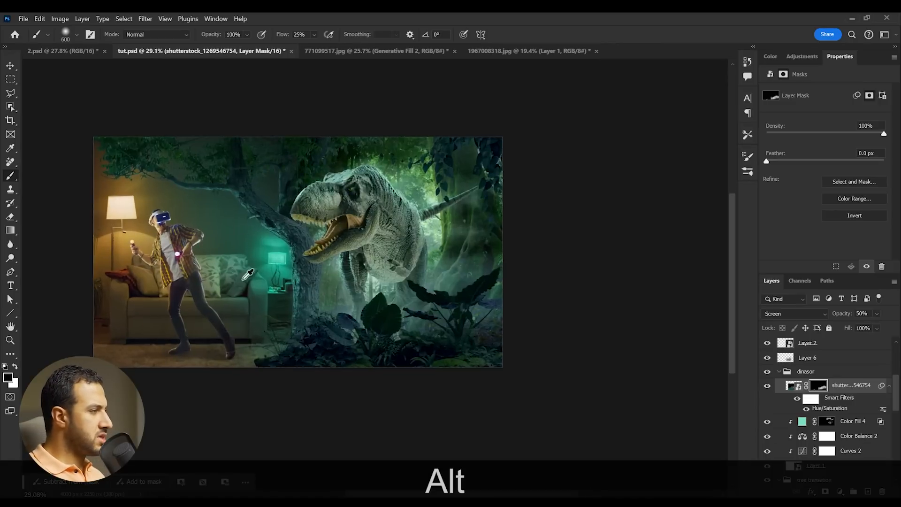
scroll(388, 209, up, 3)
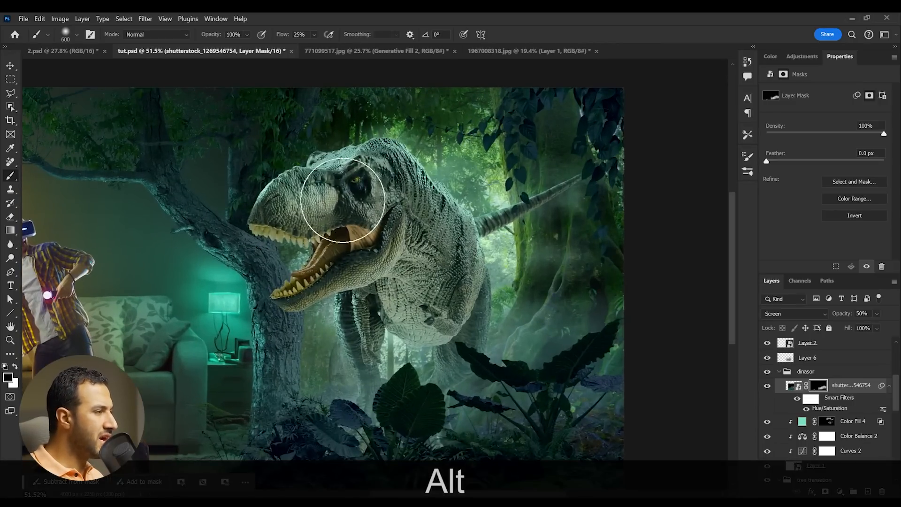
scroll(357, 183, up, 2)
scroll(324, 167, up, 1)
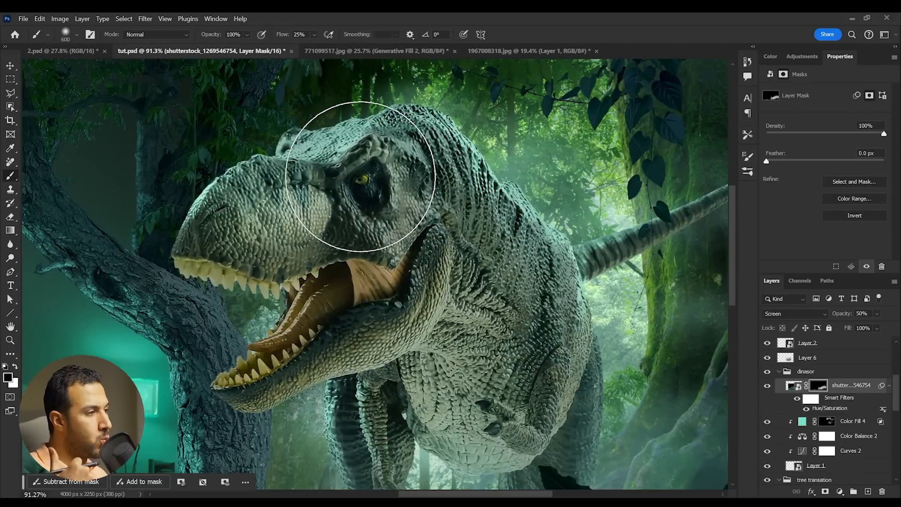
scroll(361, 177, down, 4)
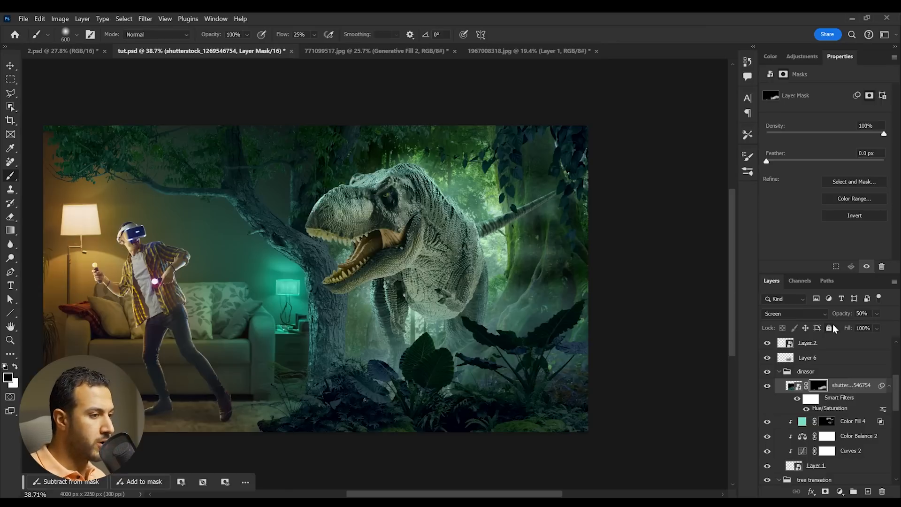
Step: Add a solid colour fill layer in orange ee6115 above the smoke layer
scroll(822, 385, up, 1)
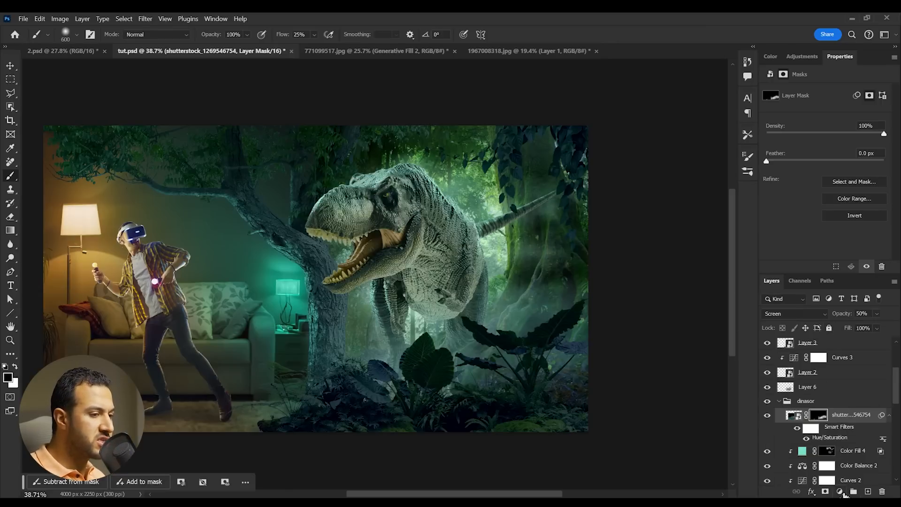
click(841, 492)
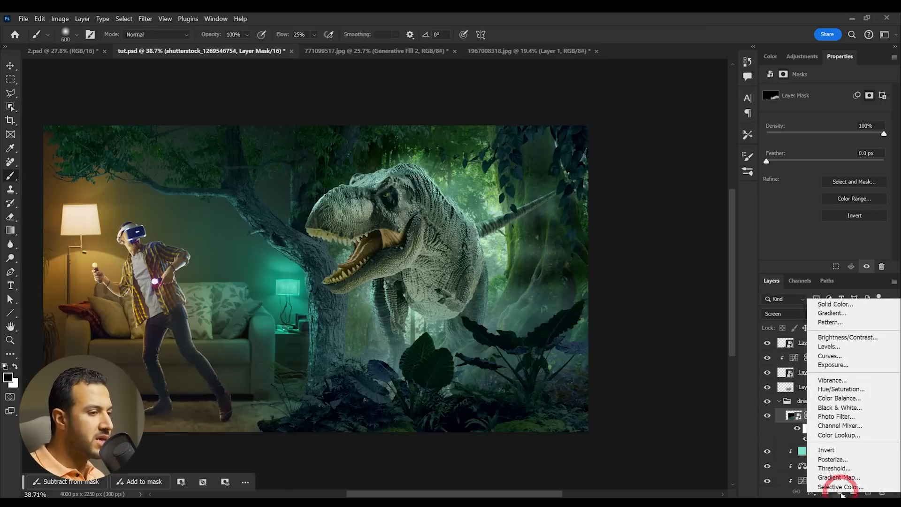
click(836, 304)
mouse_move(712, 198)
mouse_down()
mouse_move(748, 205)
mouse_move(738, 205)
mouse_up()
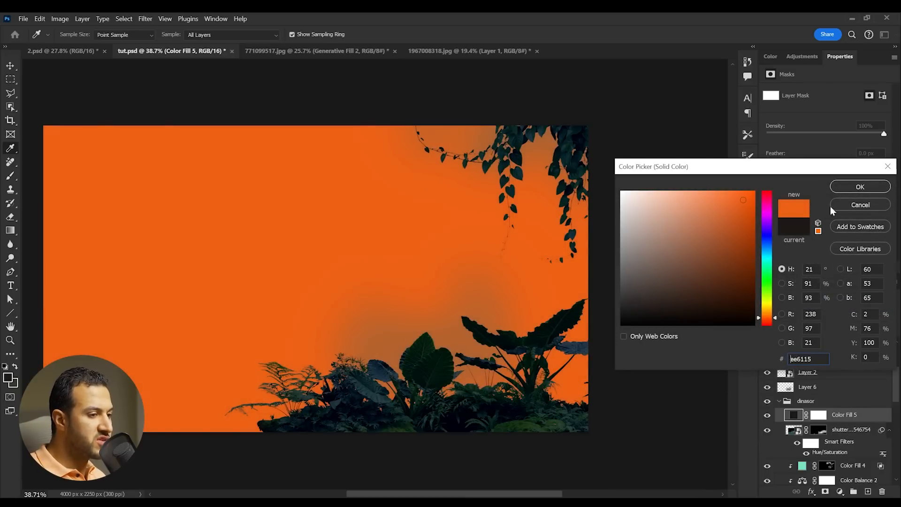
click(866, 190)
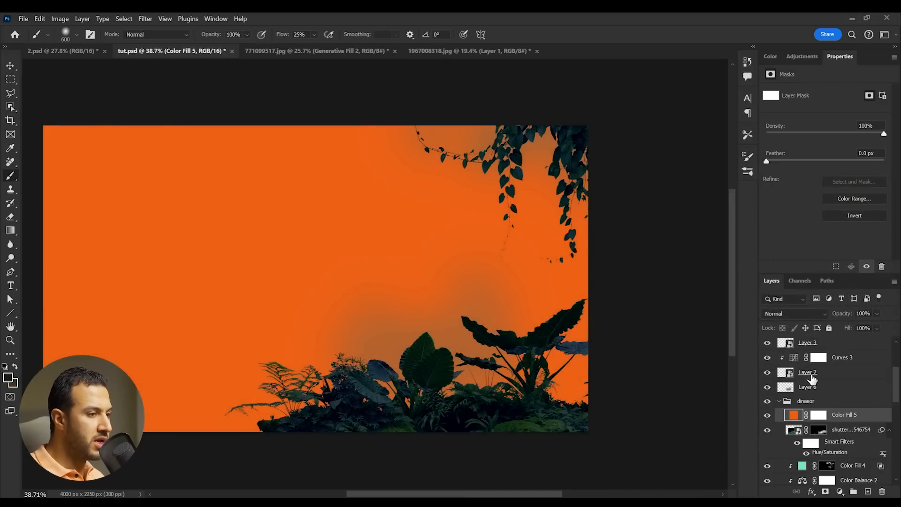
Step: Set Color Fill 5's blend mode to Color Dodge and invert its mask to black
click(799, 313)
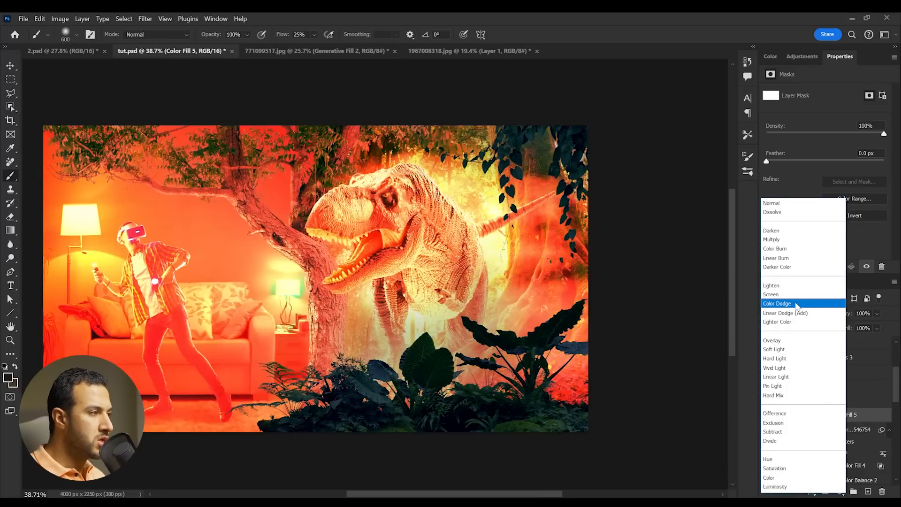
click(789, 304)
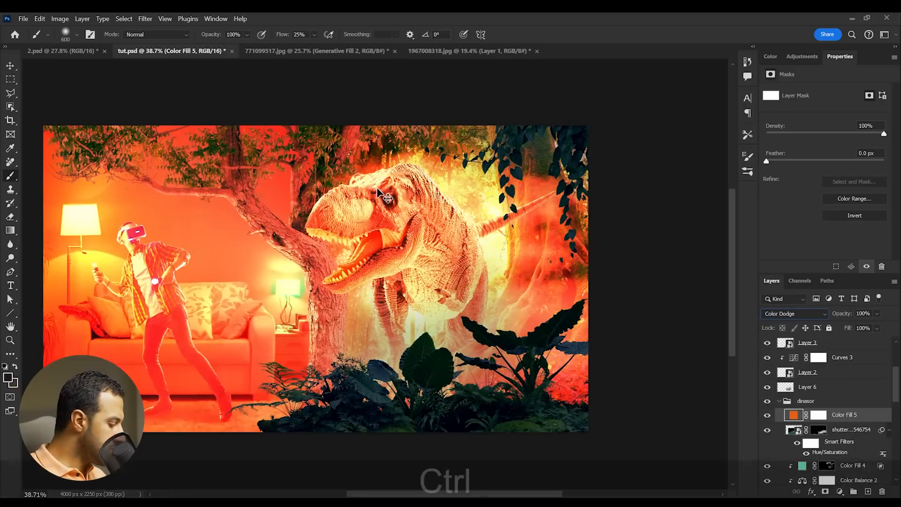
key(ctrl+i)
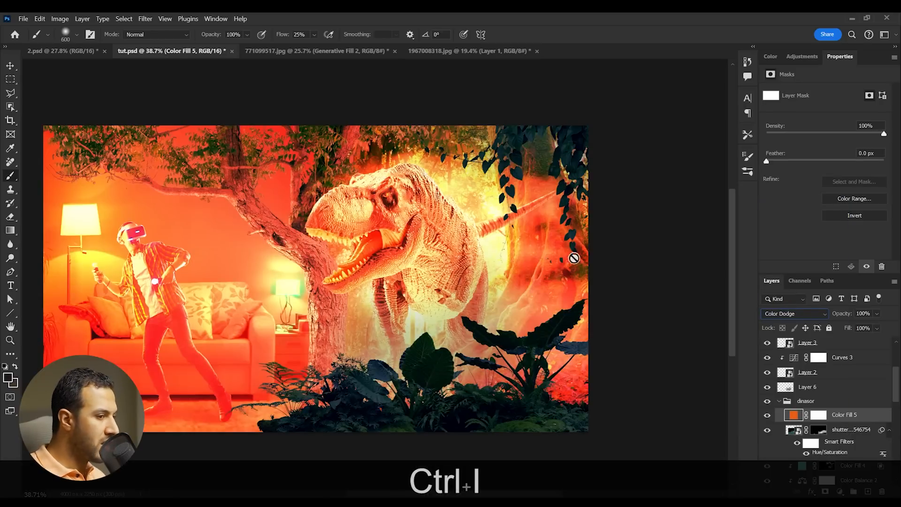
click(819, 420)
click(10, 66)
key(ctrl+i)
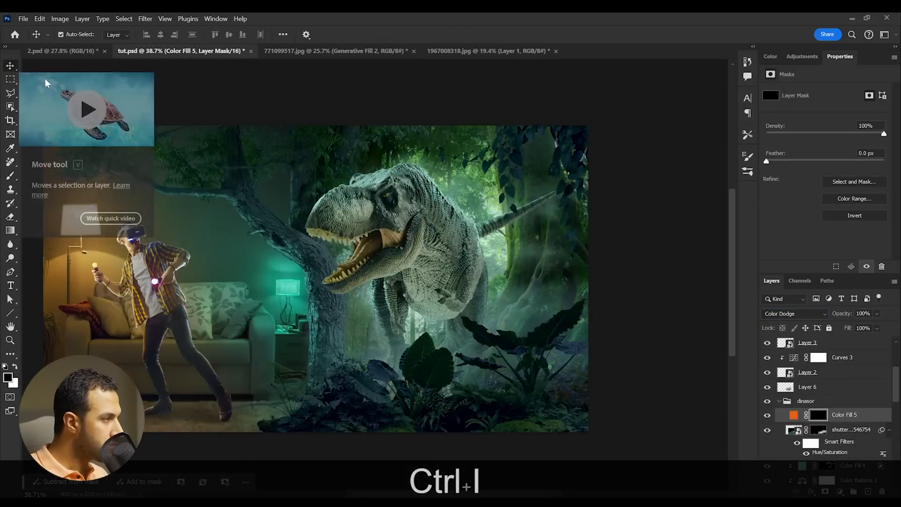
Step: Choose a small hard round brush and paint white over the dinosaur's eye on Color Fill 5's mask
scroll(371, 193, up, 6)
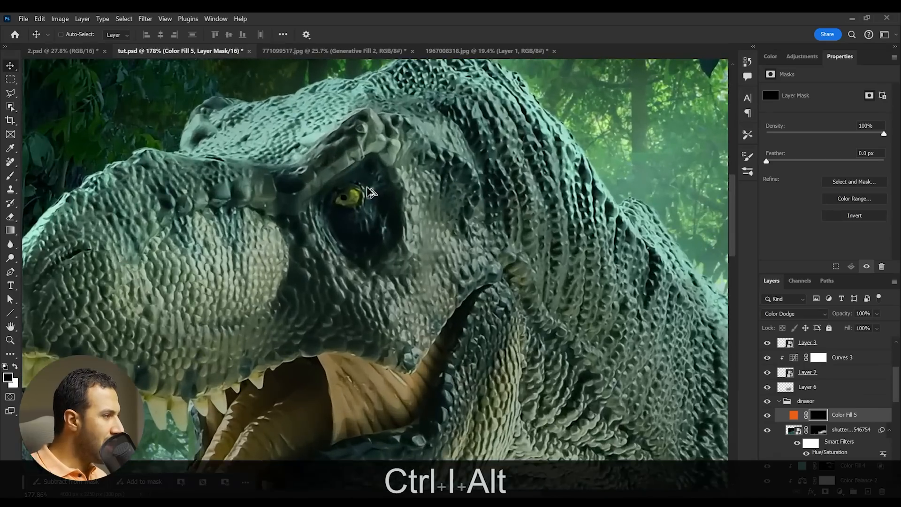
scroll(371, 193, up, 4)
key(b)
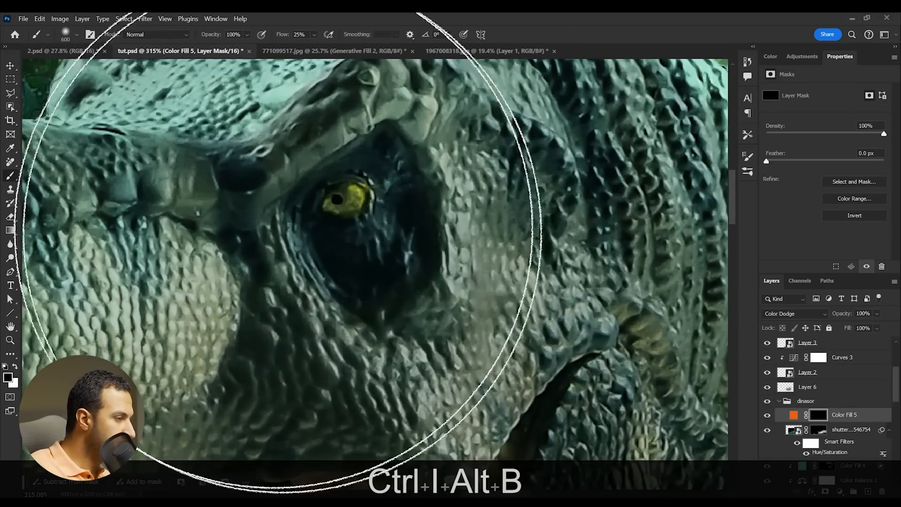
right_click(382, 201)
click(465, 225)
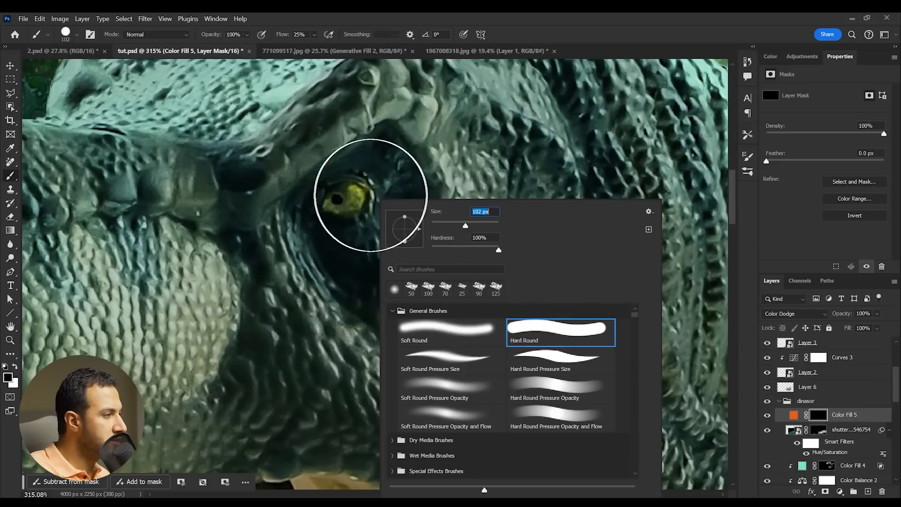
click(448, 222)
click(350, 202)
key(x)
drag(346, 200, 301, 181)
Step: Reduce the brush to 20 px and paint black around the eye's edge to clean up the orange glow
key(bracketleft)
key(bracketleft)
key(bracketleft)
key(bracketleft)
key(bracketleft)
key(x)
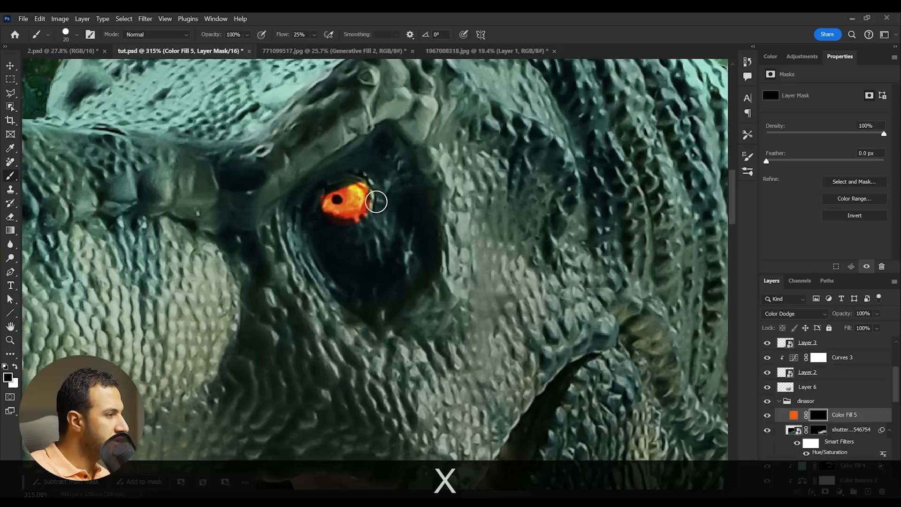
mouse_move(379, 194)
mouse_down()
mouse_move(357, 219)
mouse_move(329, 225)
mouse_up()
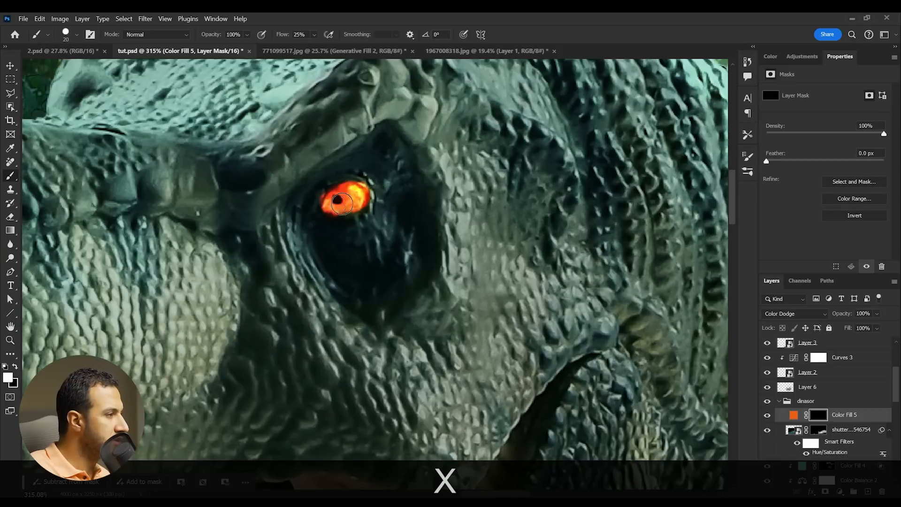
Step: Change Color Fill 5's colour to the softer orange dc7138
key(x)
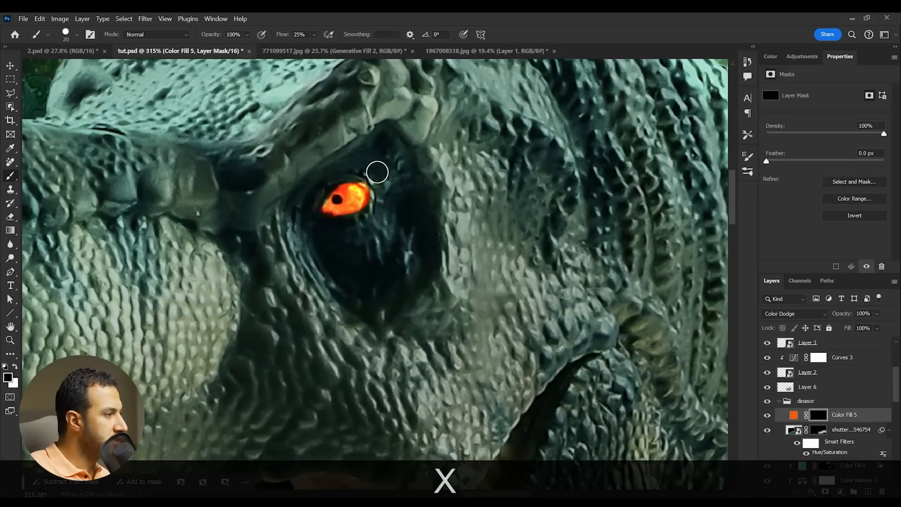
key(z)
drag(409, 186, 342, 156)
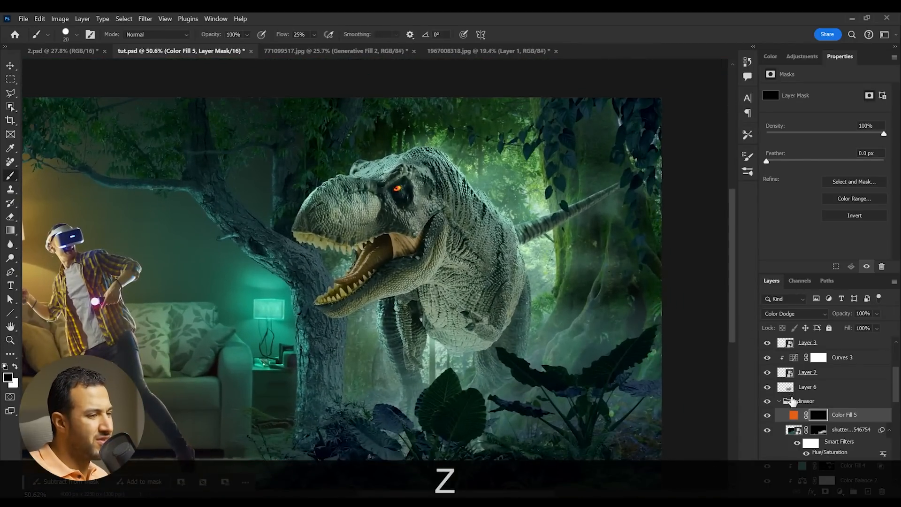
double_click(794, 415)
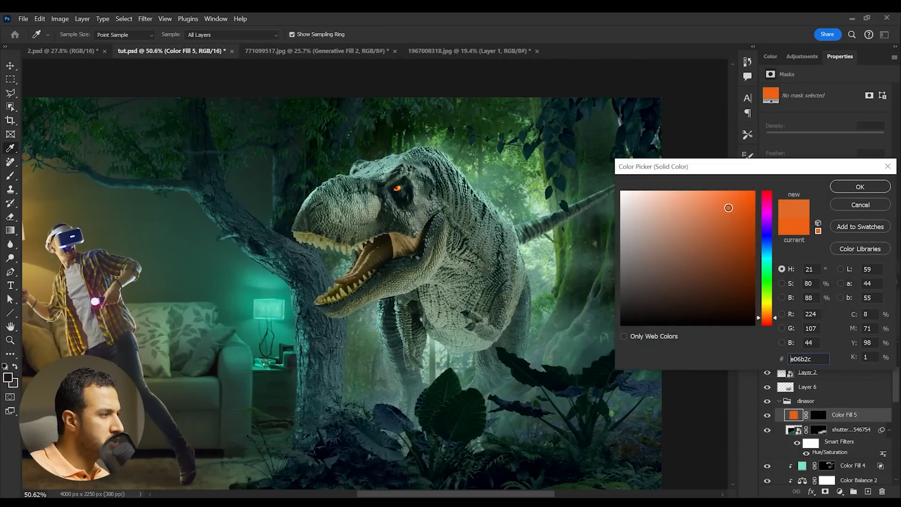
click(722, 210)
click(858, 188)
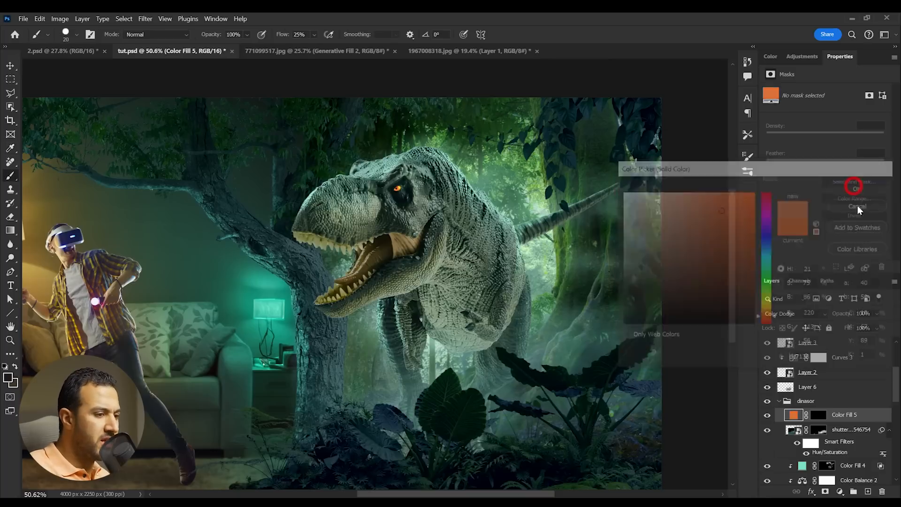
Step: Duplicate Color Fill 5 and set the copy's blend mode to Linear Dodge (Add)
key(ctrl+j)
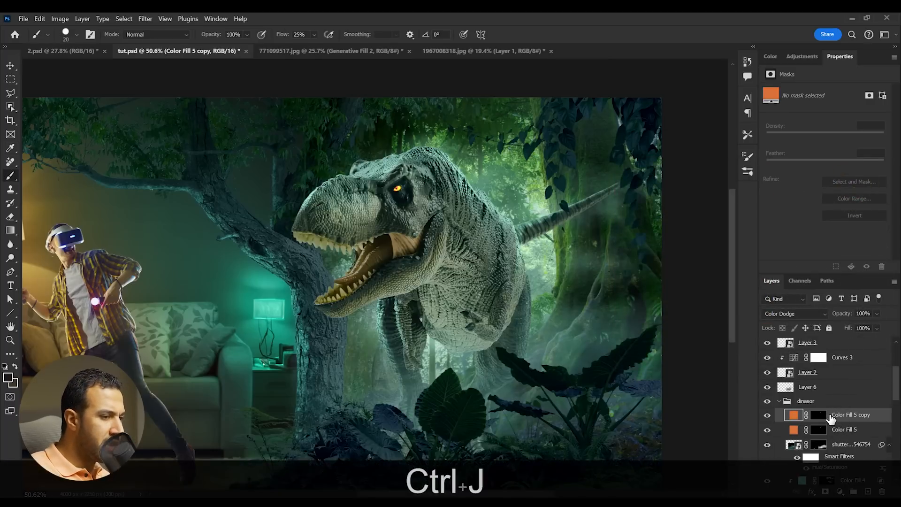
click(803, 313)
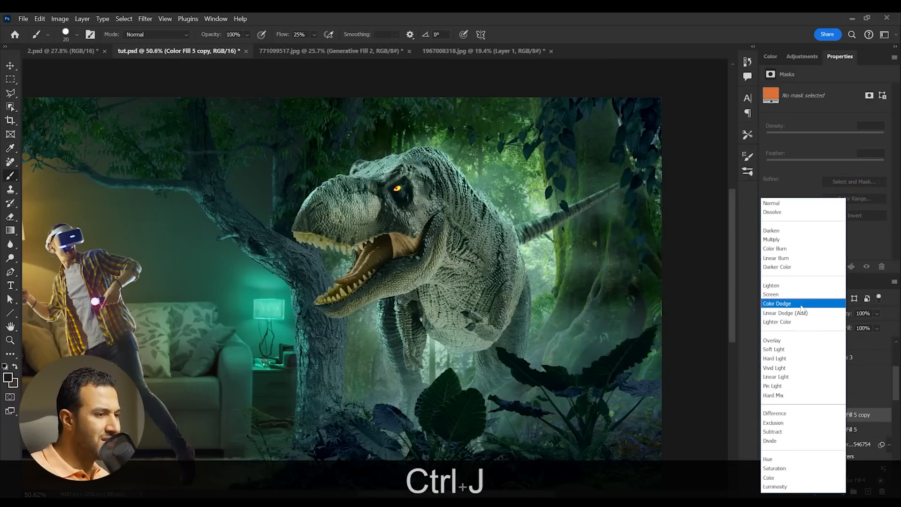
click(802, 313)
key(z)
click(409, 193)
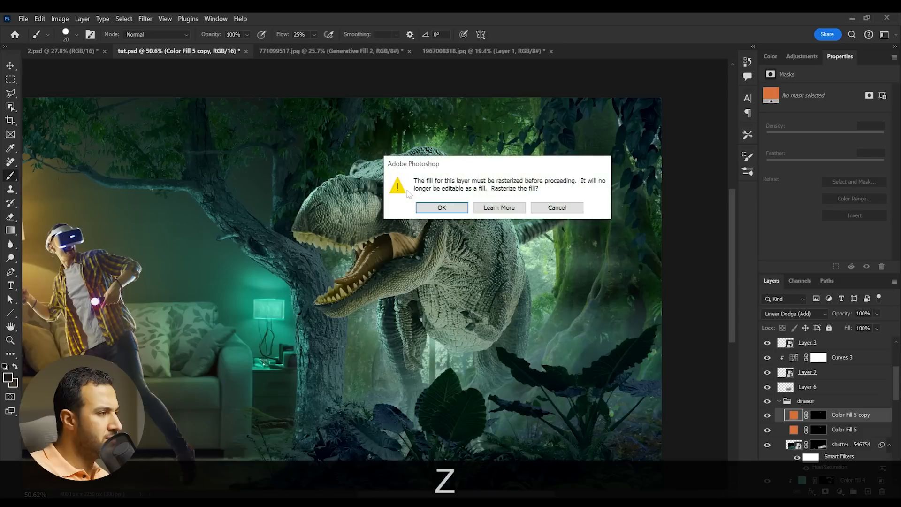
key(Escape)
Step: Change Color Fill 5 copy's colour to a bright, fully saturated orange
double_click(794, 415)
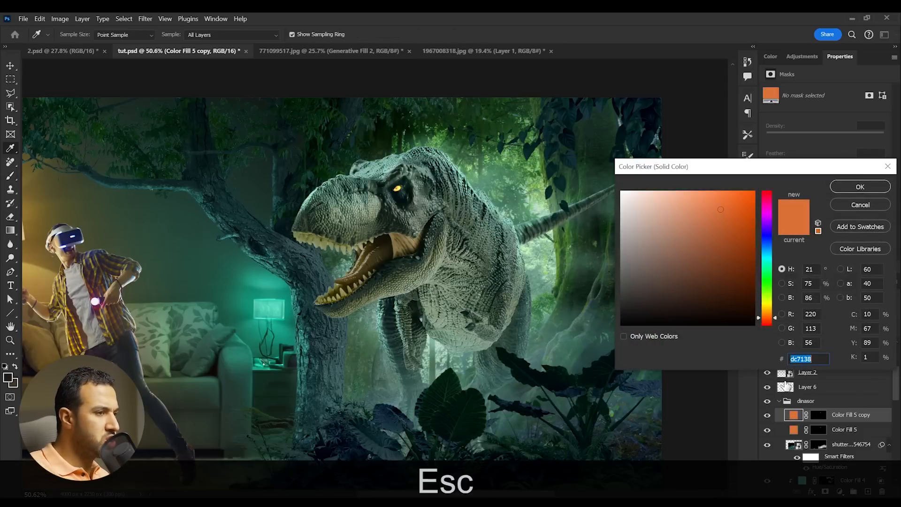
click(754, 192)
click(861, 187)
Step: Fill Color Fill 5 copy's entire layer mask with black and clear the selection
key(z)
drag(392, 188, 446, 209)
key(ctrl+a)
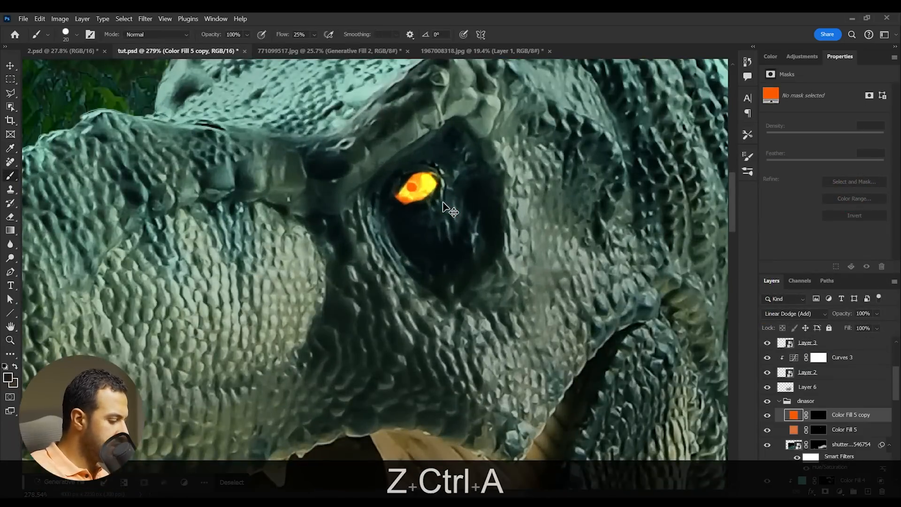
scroll(443, 203, down, 5)
click(818, 415)
key(alt+BackSpace)
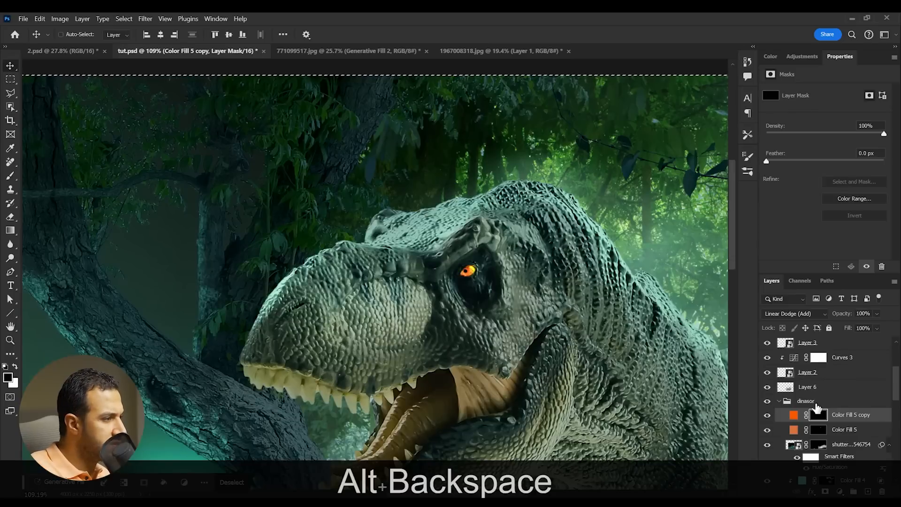
key(ctrl+d)
scroll(432, 315, up, 3)
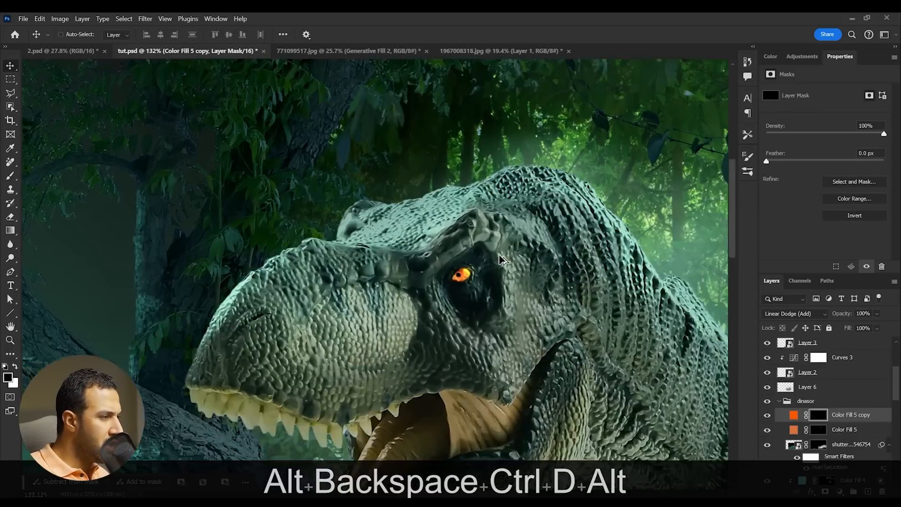
Step: Choose the Brush tool, enlarge the brush to 70 px and make white the painting colour
key(alt+b)
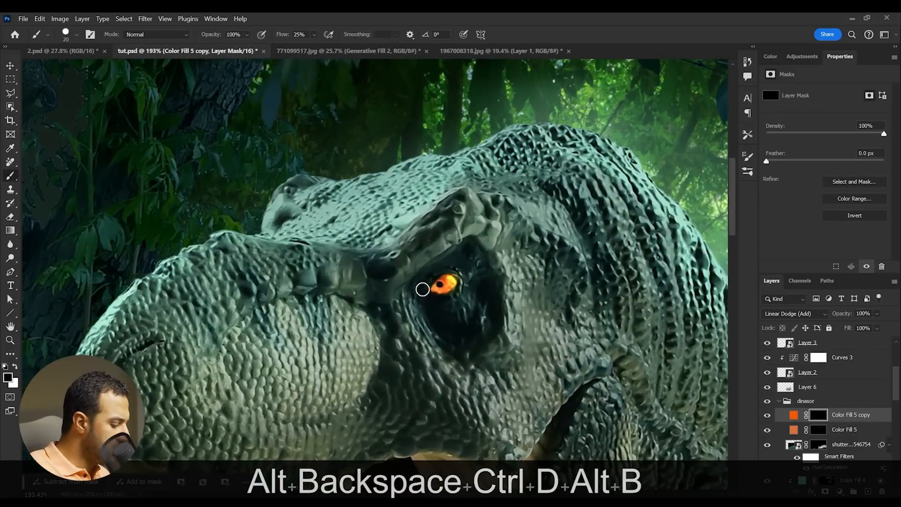
key(bracketright)
key(bracketright)
key(bracketright)
key(bracketright)
key(bracketright)
key(bracketright)
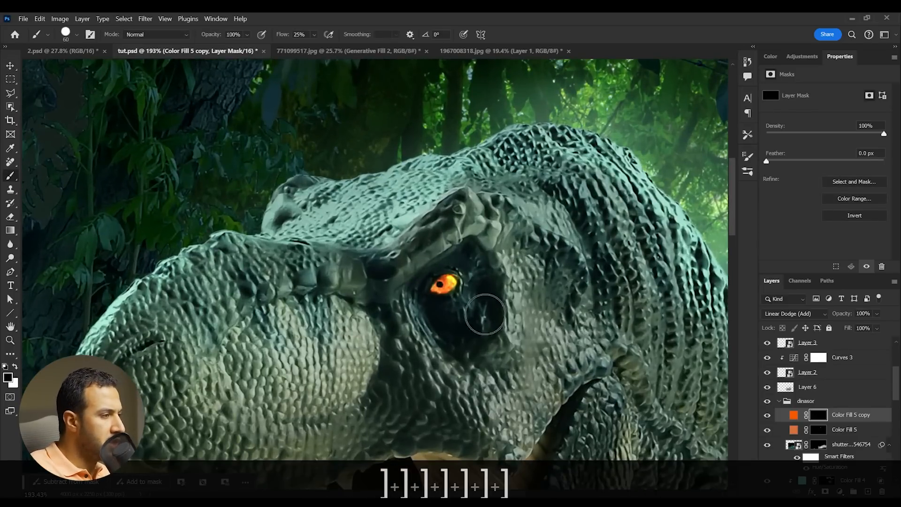
key(bracketright)
key(bracketright)
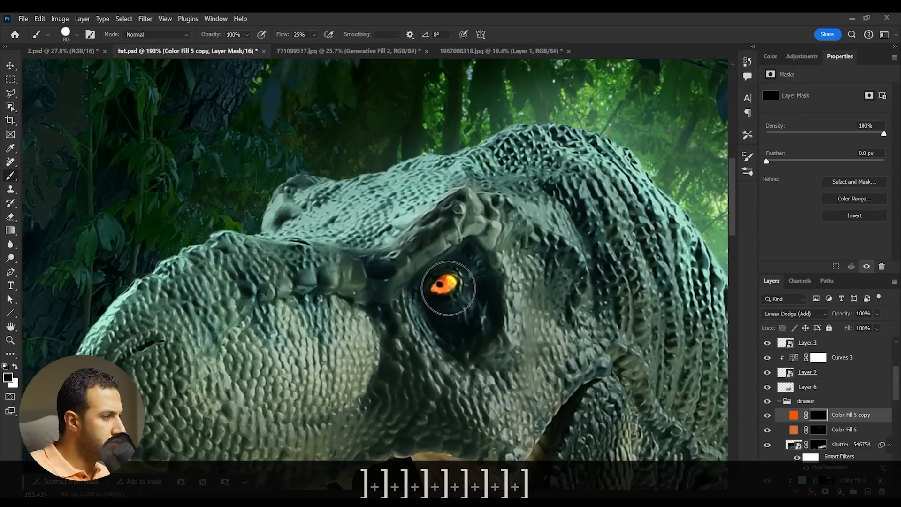
key(bracketleft)
key(x)
Step: Try painting an orange streak from the dinosaur's eye across its head at 25% flow
mouse_move(437, 287)
mouse_down()
mouse_move(510, 249)
mouse_move(543, 266)
mouse_up()
mouse_move(460, 297)
mouse_down()
mouse_move(540, 268)
mouse_move(609, 231)
mouse_up()
drag(567, 255, 508, 239)
key(ctrl+z)
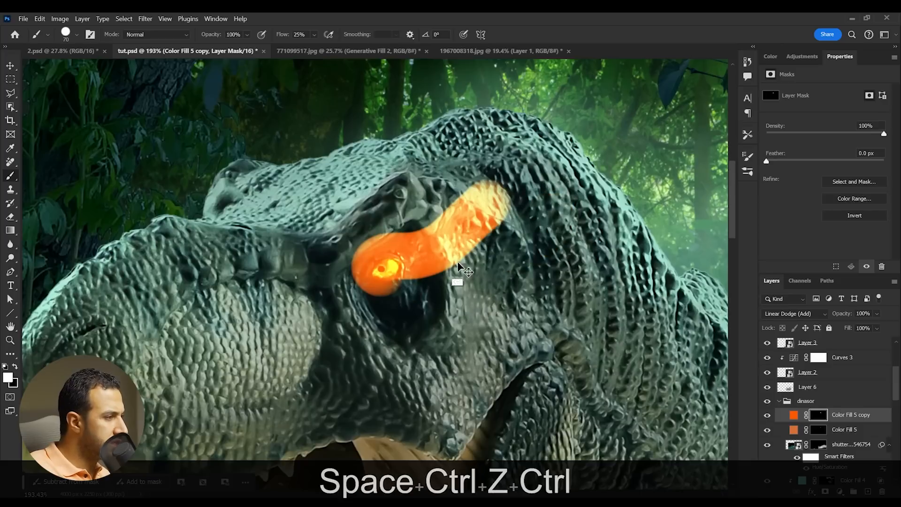
key(ctrl+z)
Step: Lower the brush flow to 9% and paint a faint orange light streak from the eye back across the dinosaur's head
click(315, 34)
click(312, 46)
mouse_move(382, 268)
mouse_down()
mouse_move(388, 254)
mouse_move(382, 266)
mouse_move(393, 258)
mouse_move(532, 263)
mouse_move(452, 258)
mouse_move(437, 242)
mouse_move(474, 258)
mouse_move(534, 252)
mouse_move(551, 236)
mouse_up()
key(z)
key(ctrl+z)
mouse_move(434, 272)
mouse_down()
mouse_move(535, 248)
mouse_move(583, 190)
mouse_move(519, 242)
mouse_move(496, 240)
mouse_move(516, 263)
mouse_move(549, 253)
mouse_move(579, 229)
mouse_move(512, 272)
mouse_move(467, 282)
mouse_move(460, 249)
mouse_move(439, 254)
mouse_move(458, 260)
mouse_move(455, 283)
mouse_move(547, 259)
mouse_move(513, 216)
mouse_move(541, 220)
mouse_up()
Step: Alternate black and white on Color Fill 5 copy's mask to thin and refine the orange streak behind the eye
key(x)
key(z)
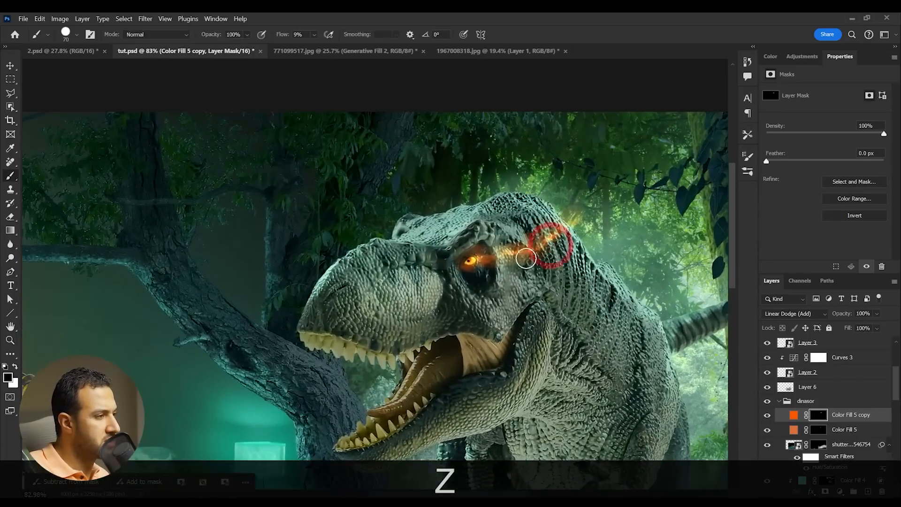
key(x)
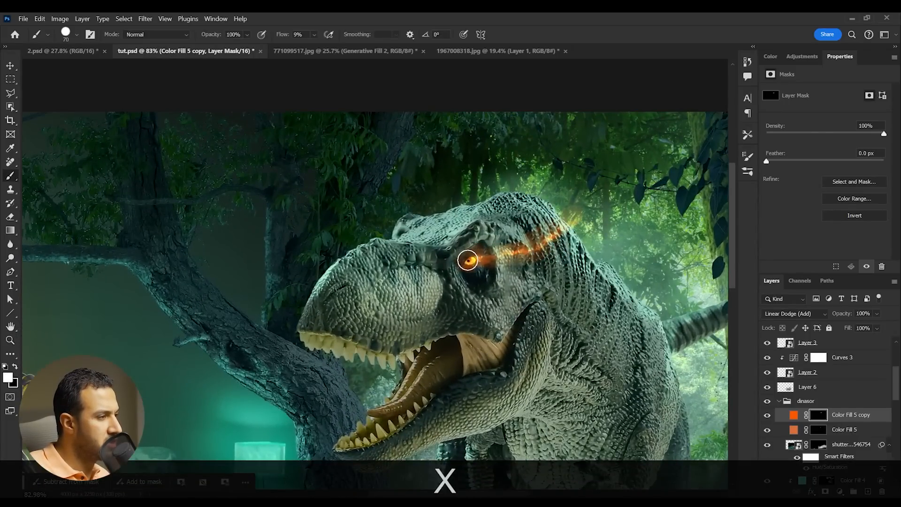
key(z)
drag(516, 270, 561, 252)
key(x)
Step: Warp the orange streak's mask so its rear end stretches outward and upward past the dinosaur's head
key(z)
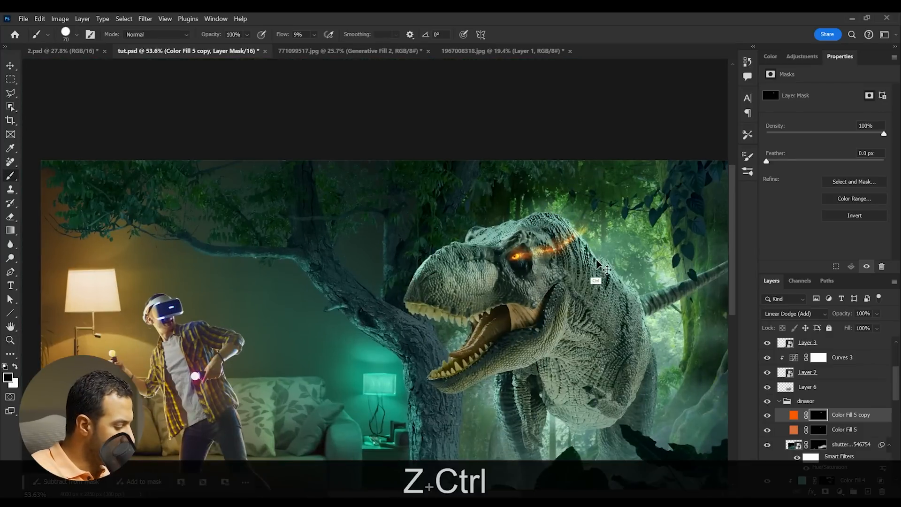
key(ctrl+t)
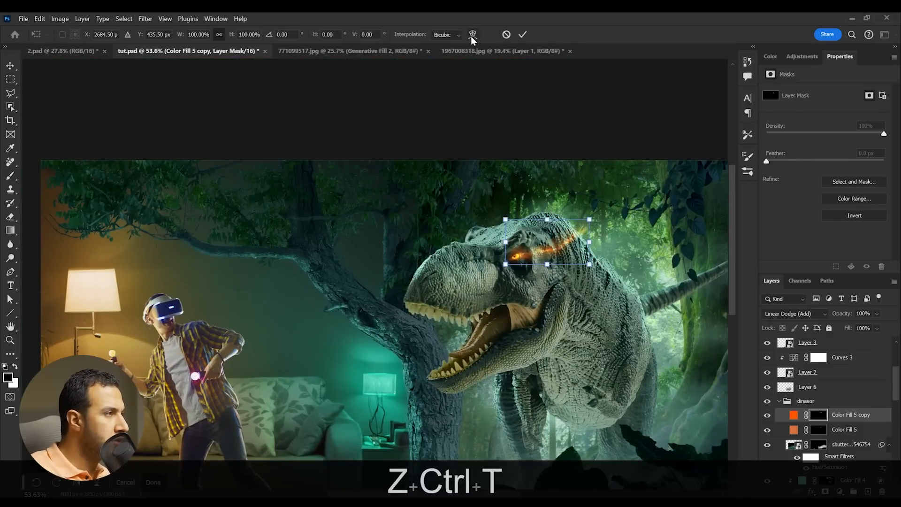
click(473, 34)
drag(589, 264, 596, 273)
drag(589, 224, 601, 199)
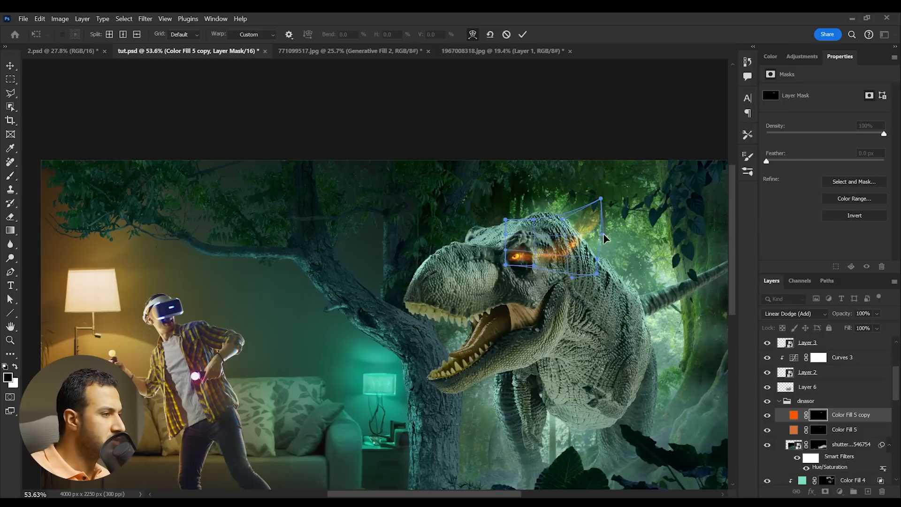
key(Return)
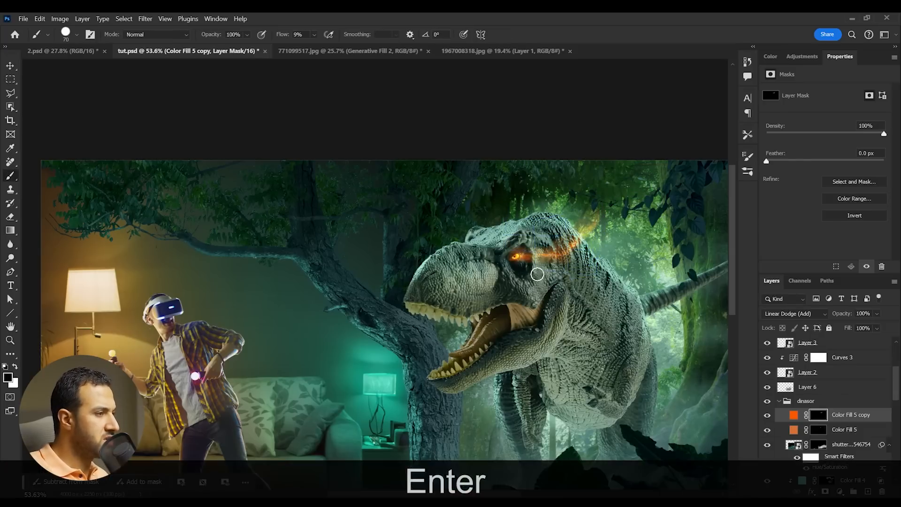
Step: Try a white touch-up stroke near the eye on Color Fill 5 copy's mask
key(z)
drag(532, 269, 556, 269)
key(x)
drag(512, 211, 488, 225)
key(ctrl+z)
key(x)
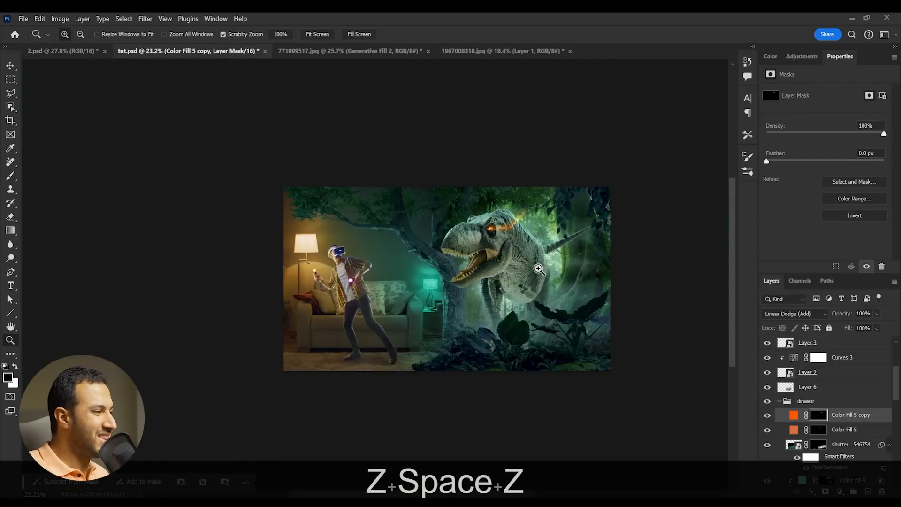
Step: Add a solid colour fill layer in red e93232 above Layer 10 in the man group
key(z)
drag(478, 258, 488, 258)
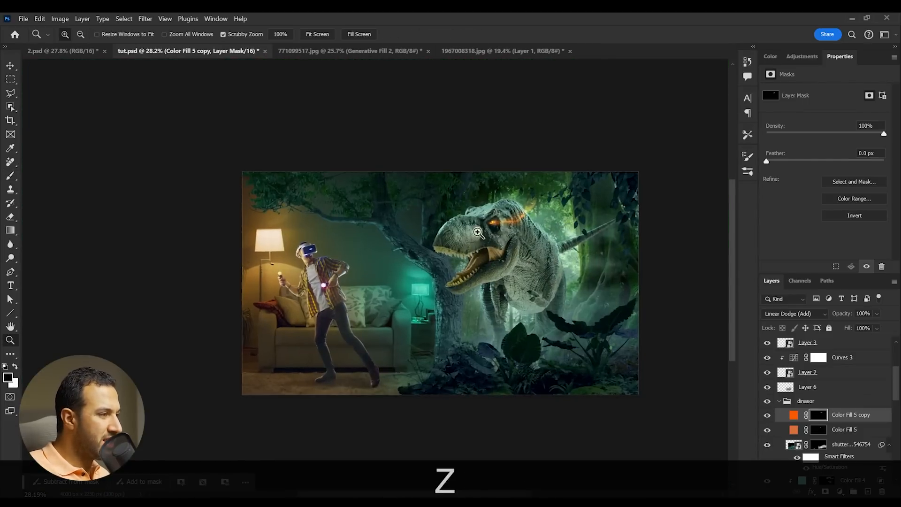
drag(317, 293, 332, 277)
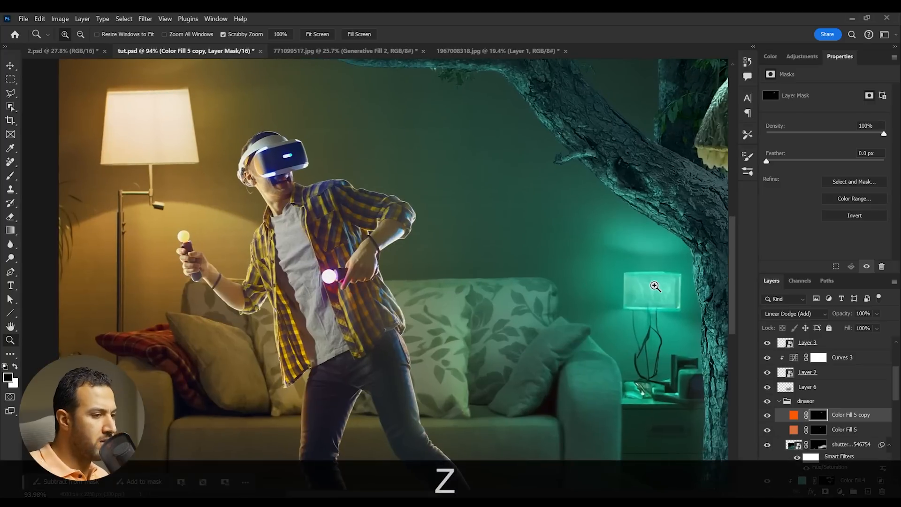
scroll(782, 399, down, 10)
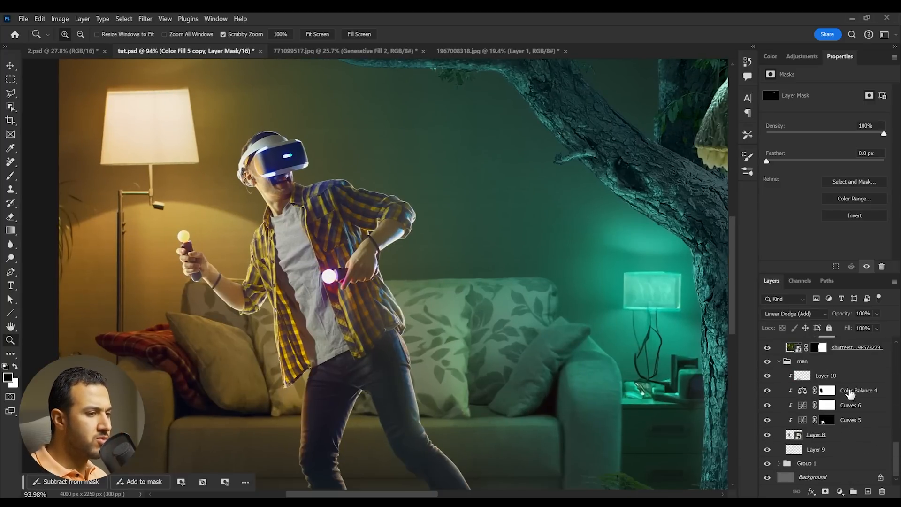
click(849, 381)
click(841, 491)
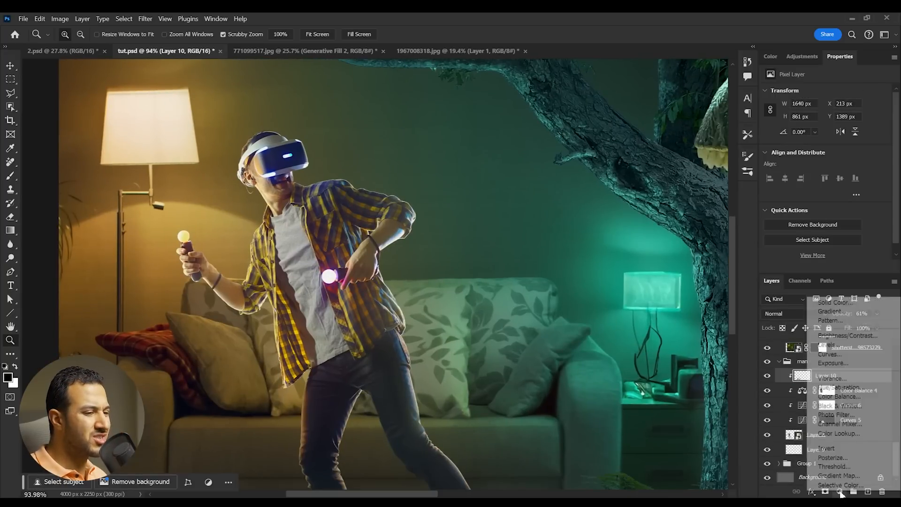
click(843, 303)
drag(702, 274, 727, 205)
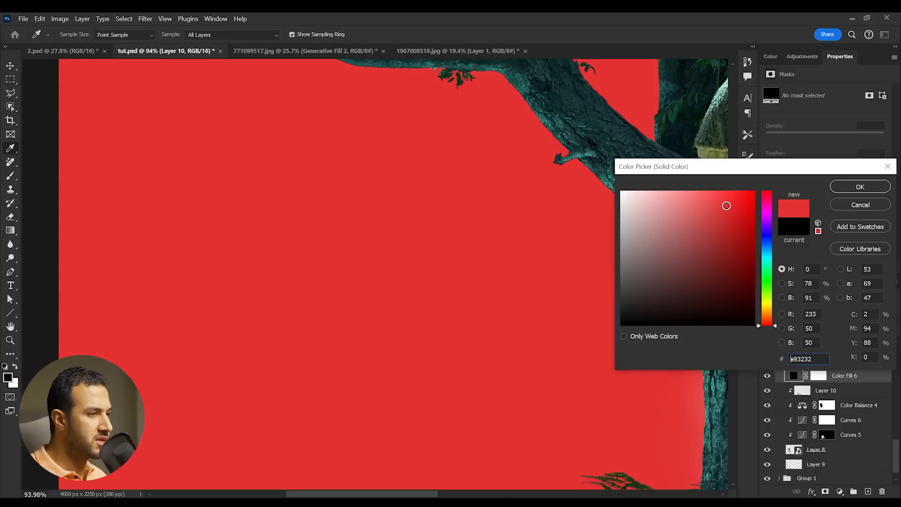
click(860, 187)
Step: Set Color Fill 6's blend mode to Screen and invert its mask to black
key(z)
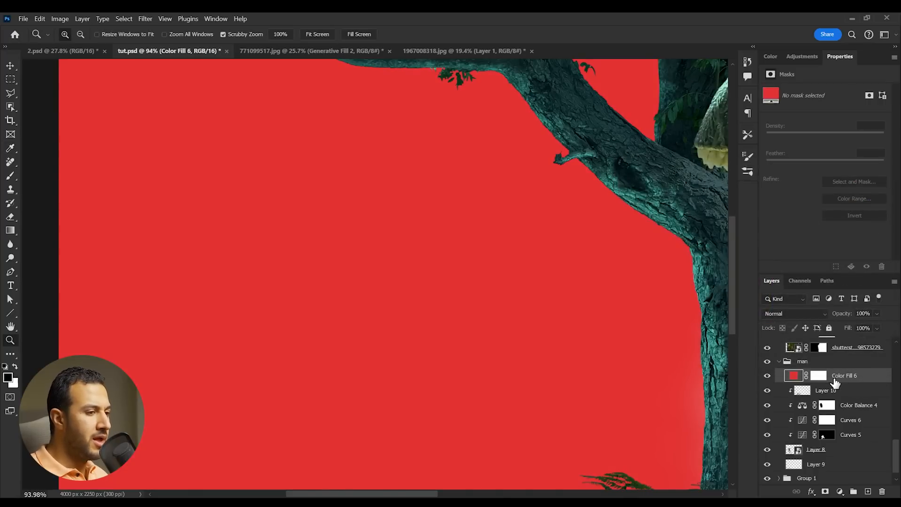
click(795, 312)
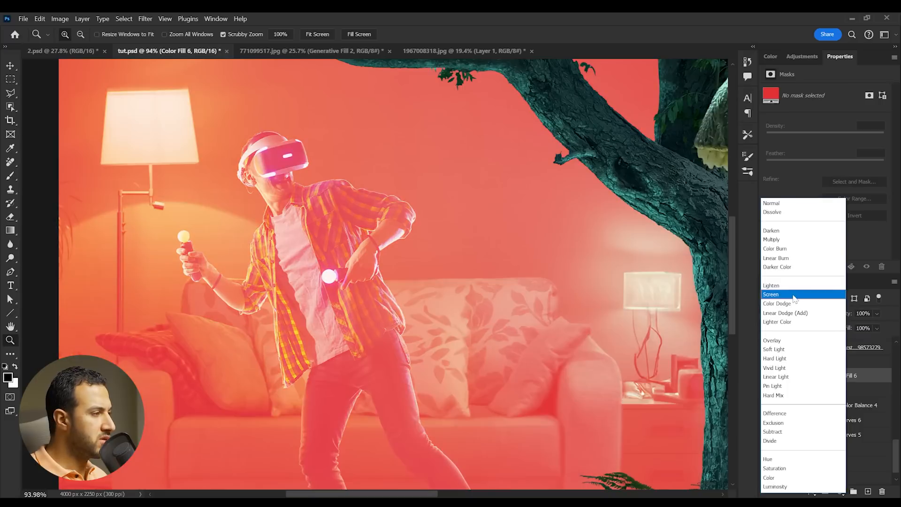
click(794, 295)
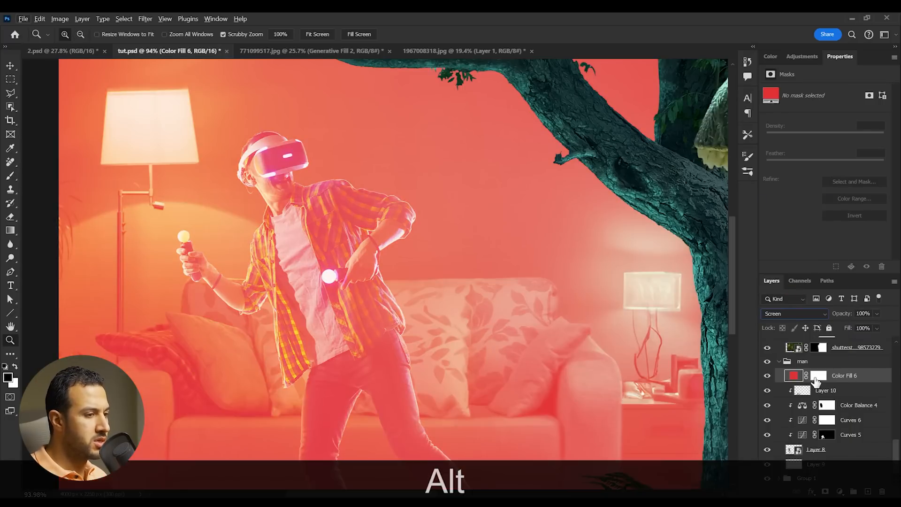
click(818, 375)
key(ctrl+alt+i)
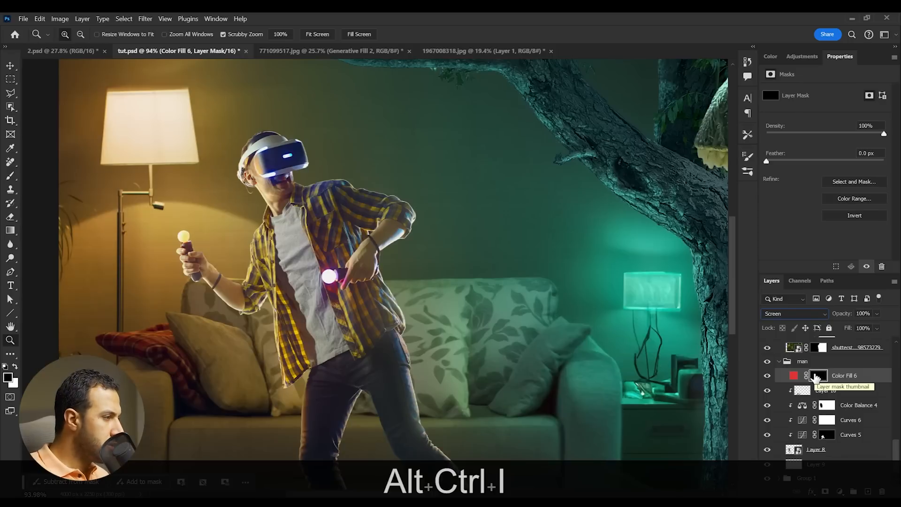
Step: Paint a white dab with the 70 px brush over the man's glowing pink controller on Color Fill 6's mask
key(b)
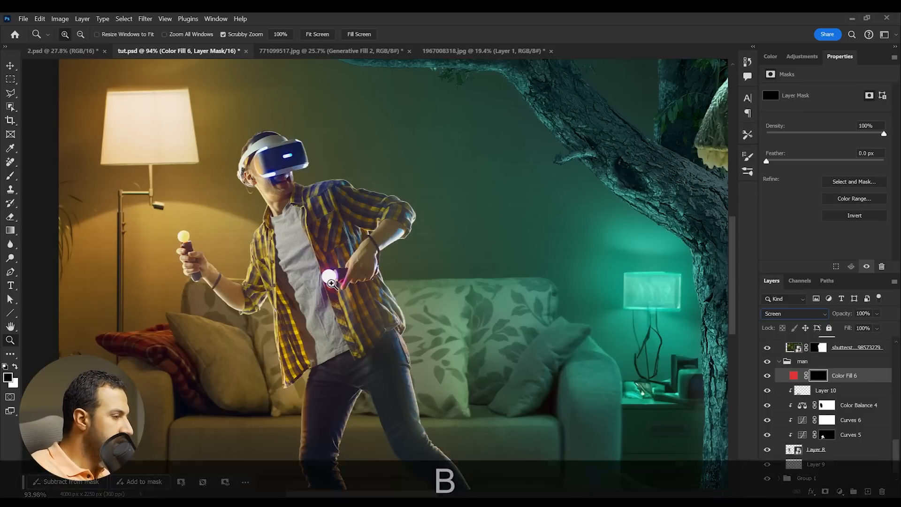
click(13, 180)
key(x)
click(329, 277)
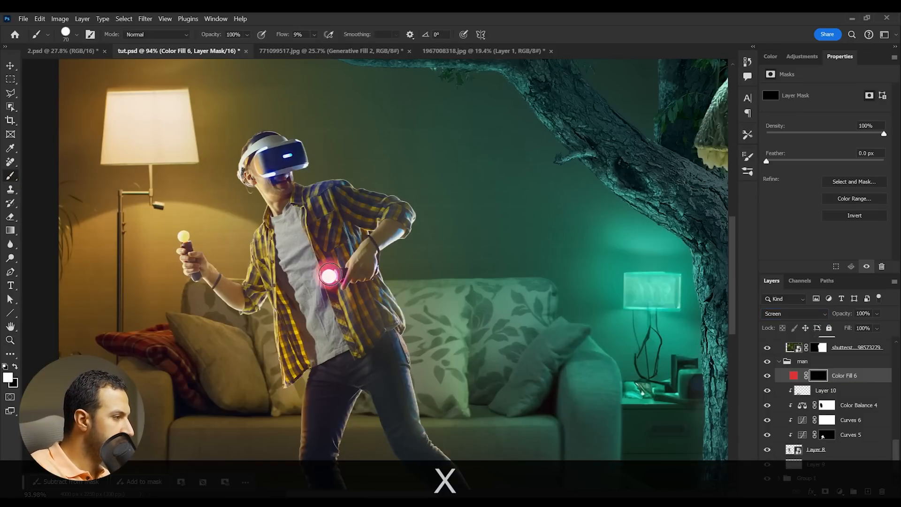
Step: Enlarge the brush to 175 px and paint a soft red glow trailing from the controller past the man's arm
key(bracketright)
key(bracketright)
key(bracketright)
key(bracketright)
key(bracketright)
key(bracketright)
mouse_move(330, 277)
mouse_down()
mouse_move(405, 270)
mouse_move(462, 239)
mouse_move(445, 271)
mouse_move(444, 300)
mouse_move(418, 296)
mouse_move(425, 301)
mouse_move(454, 262)
mouse_move(429, 234)
mouse_move(363, 234)
mouse_move(363, 242)
mouse_move(316, 251)
mouse_move(335, 294)
mouse_move(390, 307)
mouse_move(427, 301)
mouse_move(391, 247)
mouse_up()
key(x)
key(x)
mouse_move(400, 281)
mouse_down()
mouse_move(420, 291)
mouse_move(481, 251)
mouse_up()
Step: Paint black along the red trail to narrow it, and touch it up with a smaller white brush
key(x)
drag(423, 294, 481, 224)
key(z)
mouse_move(383, 235)
mouse_down()
mouse_move(359, 238)
mouse_move(469, 258)
mouse_up()
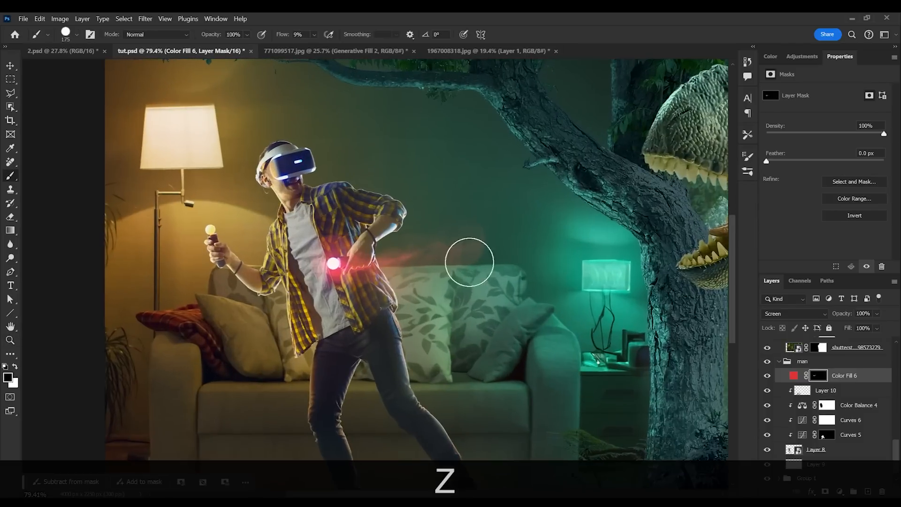
key(x)
key(bracketleft)
key(bracketleft)
key(bracketleft)
key(z)
drag(380, 254, 419, 269)
Step: Try warping the red glow trail on Color Fill 6's mask by bending its far end downward
key(ctrl+t)
right_click(423, 263)
click(449, 331)
drag(483, 241, 521, 317)
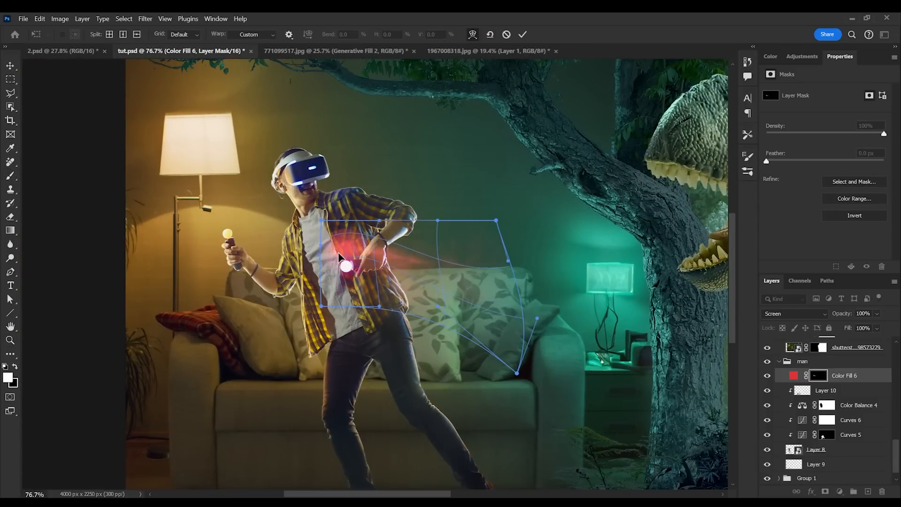
key(Return)
Step: Try transforming the red glow trail inward toward the man, and undo the trail's transformations
key(z)
key(ctrl+t)
drag(465, 251, 400, 262)
key(ctrl+z)
key(ctrl+z)
key(z)
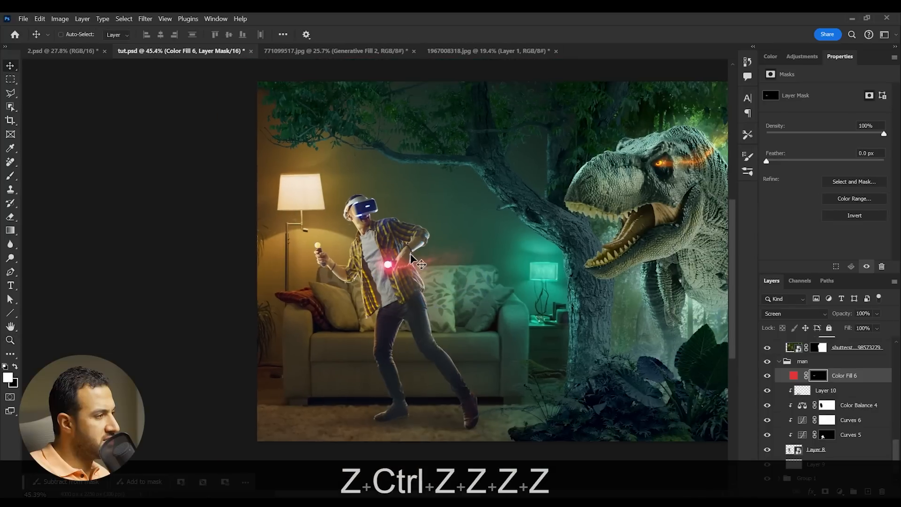
Step: Select the man group together with the living room's Group 1 and shift both slightly toward the dinosaur
key(z)
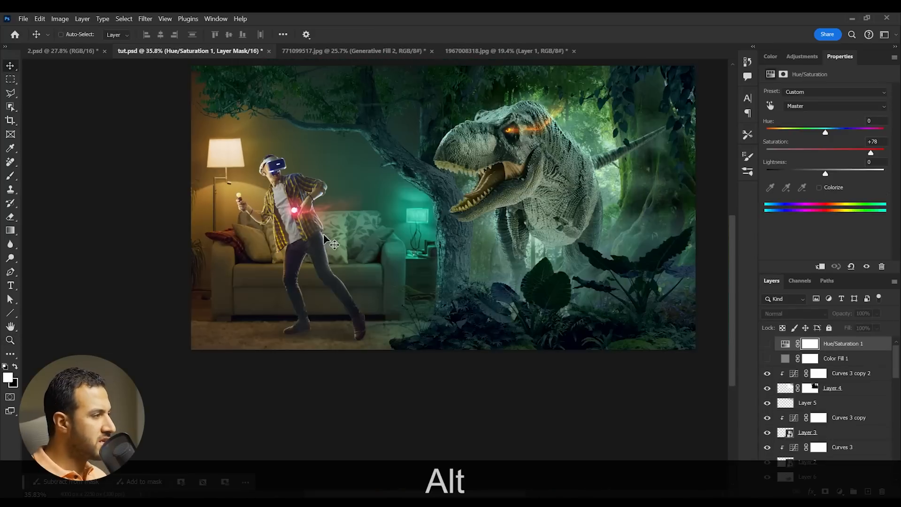
right_click(300, 217)
click(312, 215)
right_click(354, 200)
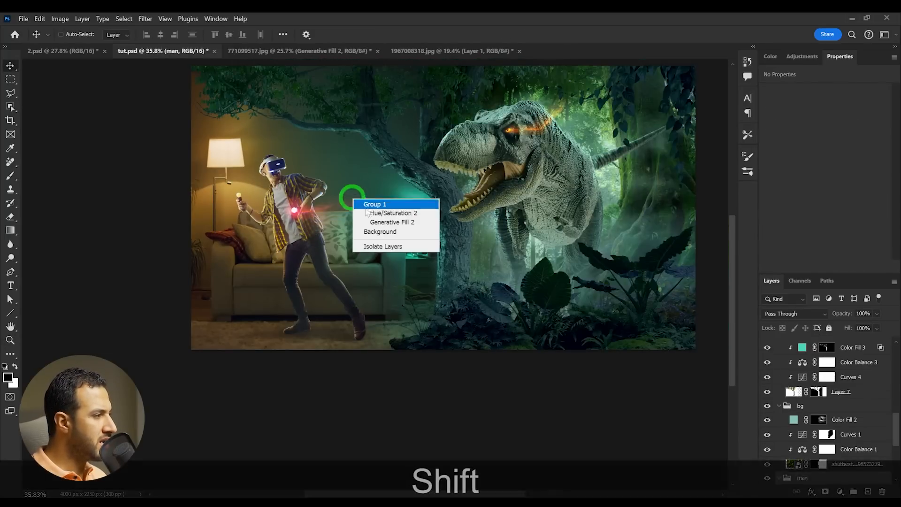
click(369, 213)
drag(365, 208, 369, 209)
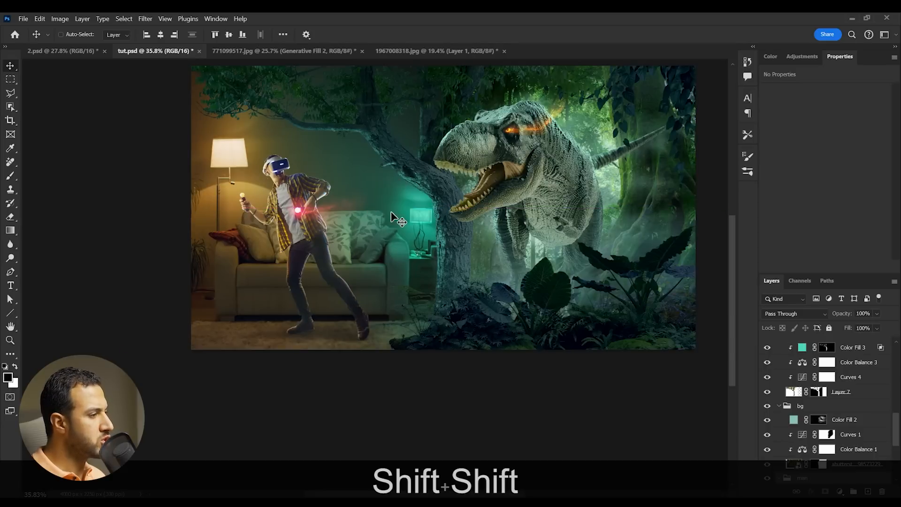
scroll(398, 230, down, 3)
key(Down)
key(Down)
key(Up)
key(Up)
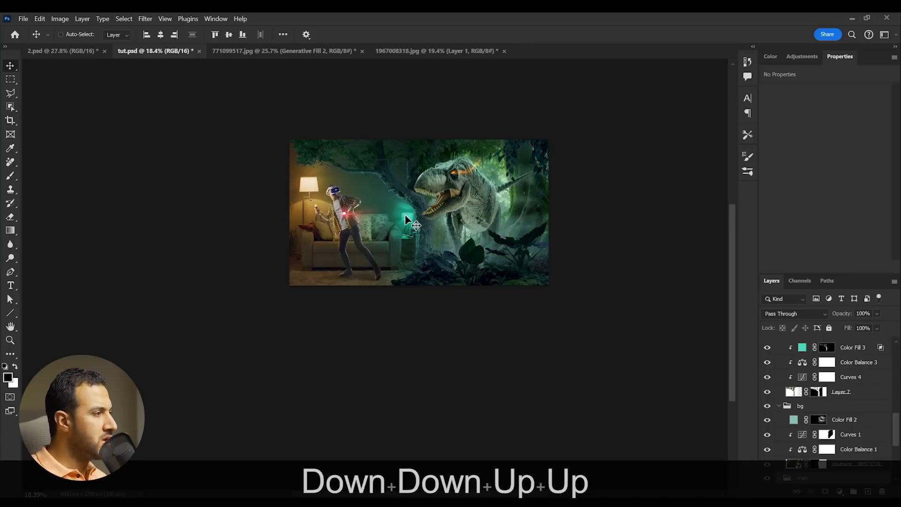
Step: Add a new layer above Curves 3 copy 2, stamp all visible layers into it, and convert it to a smart object
scroll(368, 231, up, 5)
drag(498, 229, 464, 235)
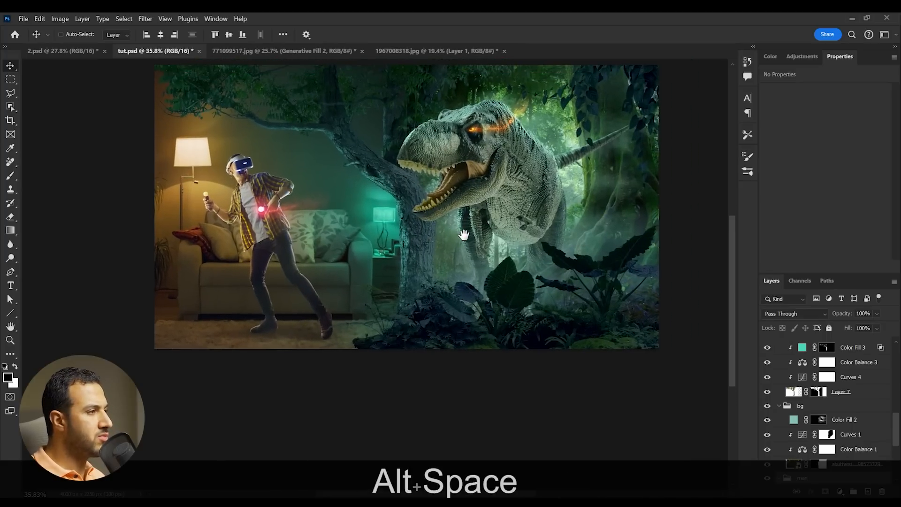
right_click(427, 244)
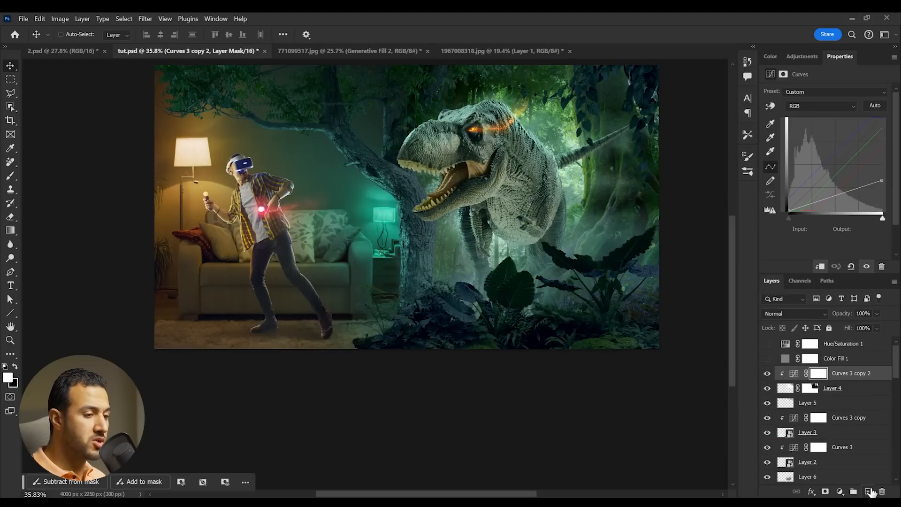
click(869, 491)
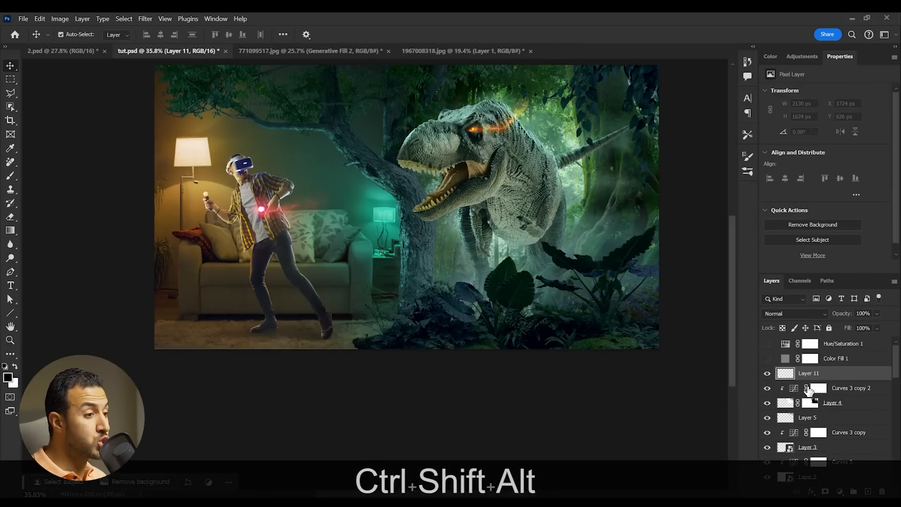
key(ctrl+shift+alt+e)
right_click(785, 374)
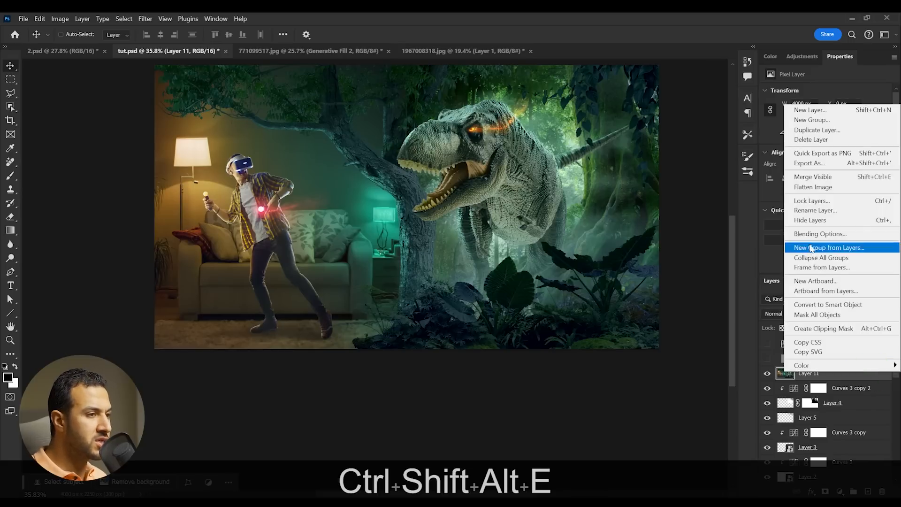
click(826, 305)
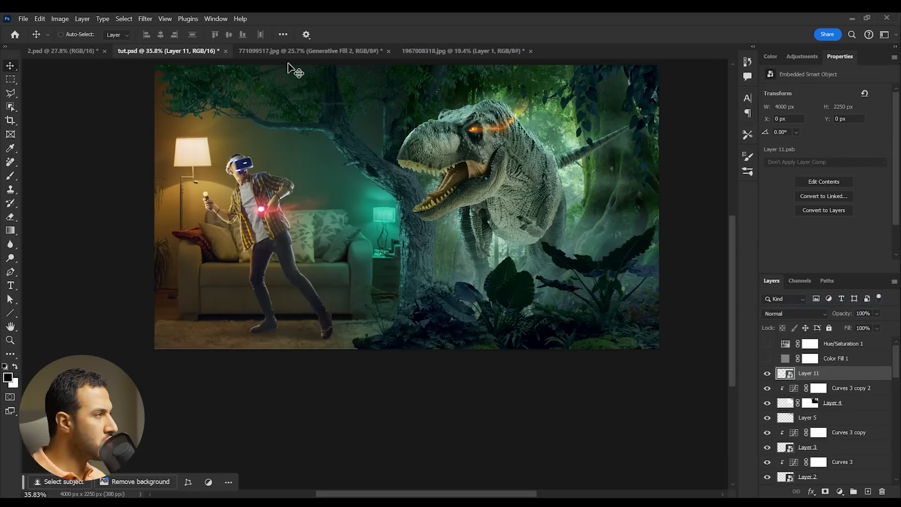
Step: Start the Camera Raw Filter on the stamped smart object and set Exposure to +0.25
click(149, 21)
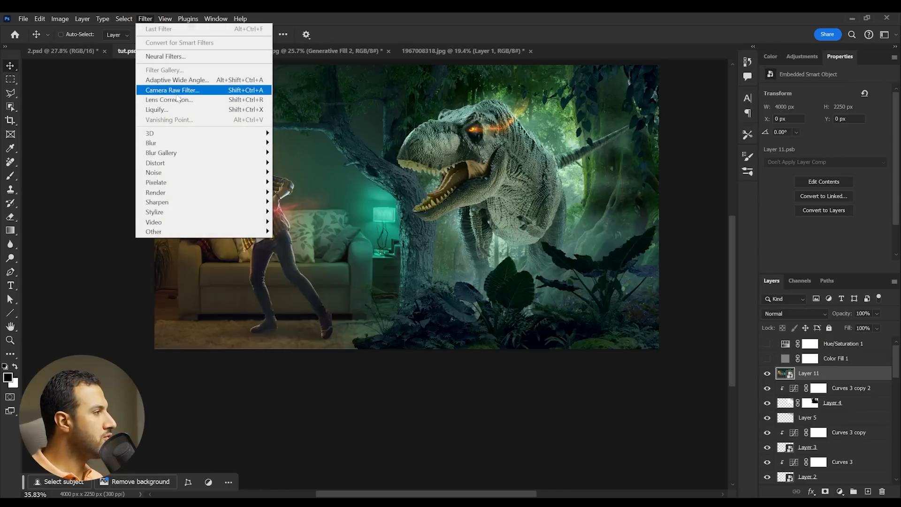
click(176, 91)
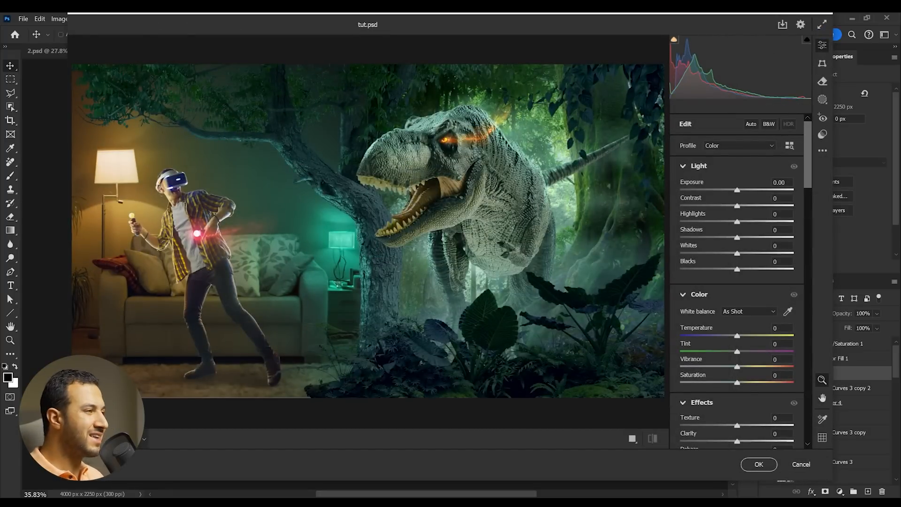
mouse_move(251, 503)
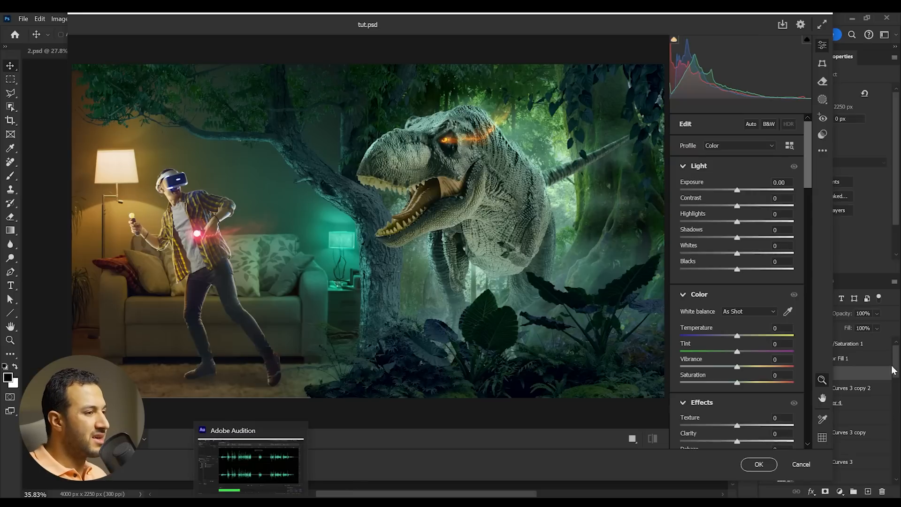
drag(738, 190, 740, 191)
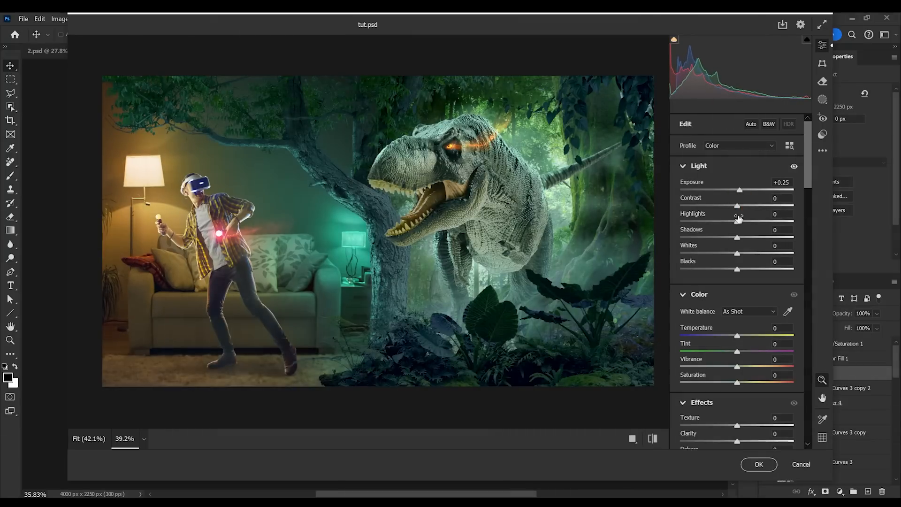
Step: Set saturation to Reds +19, Oranges +6, Greens +23 and Aquas +19, and grade shadows to hue 197, saturation 7, luminance -16, with orange highlights
scroll(744, 252, down, 10)
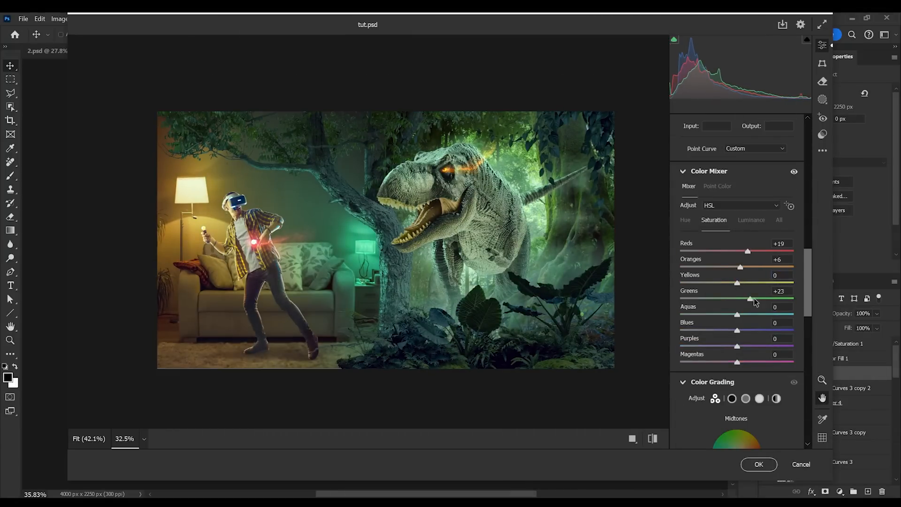
scroll(739, 355, down, 4)
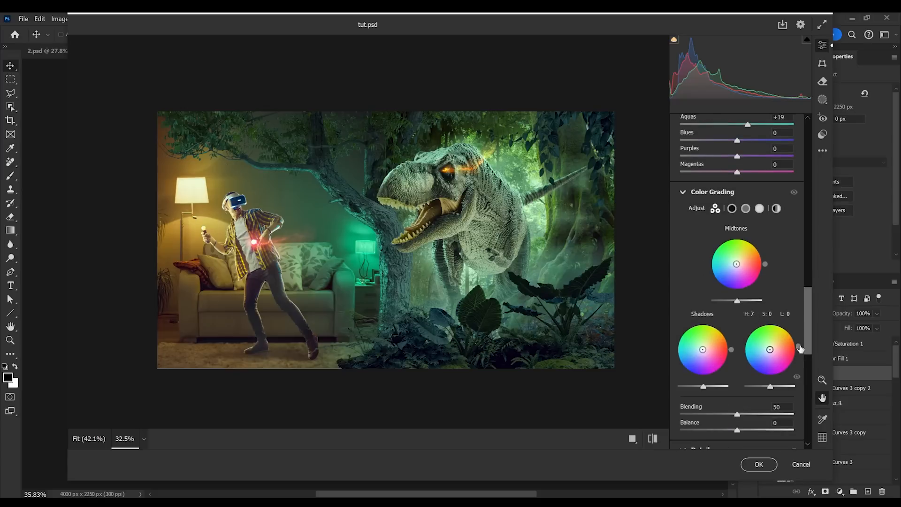
drag(703, 350, 691, 372)
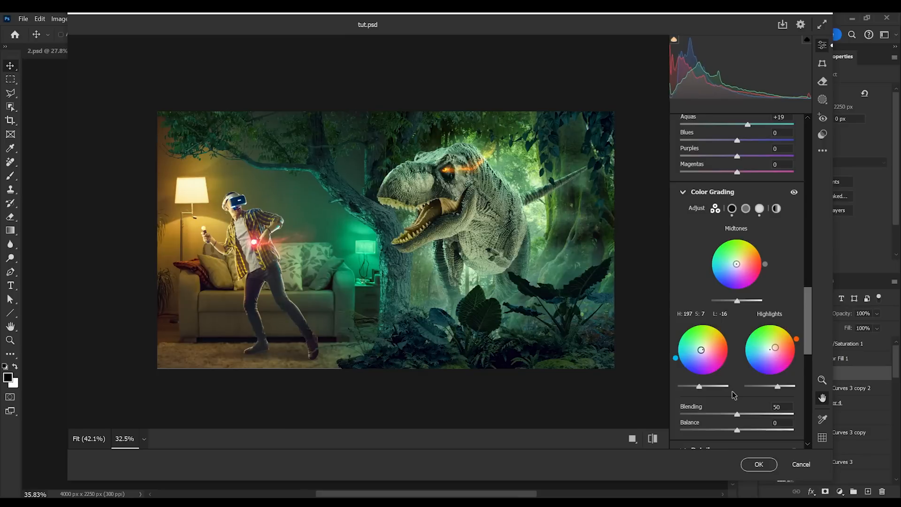
Step: Brush a mask over the dinosaur, set its Exposure to -0.35 and Temperature to -7, and apply the Camera Raw Filter
scroll(734, 395, down, 10)
scroll(733, 329, up, 15)
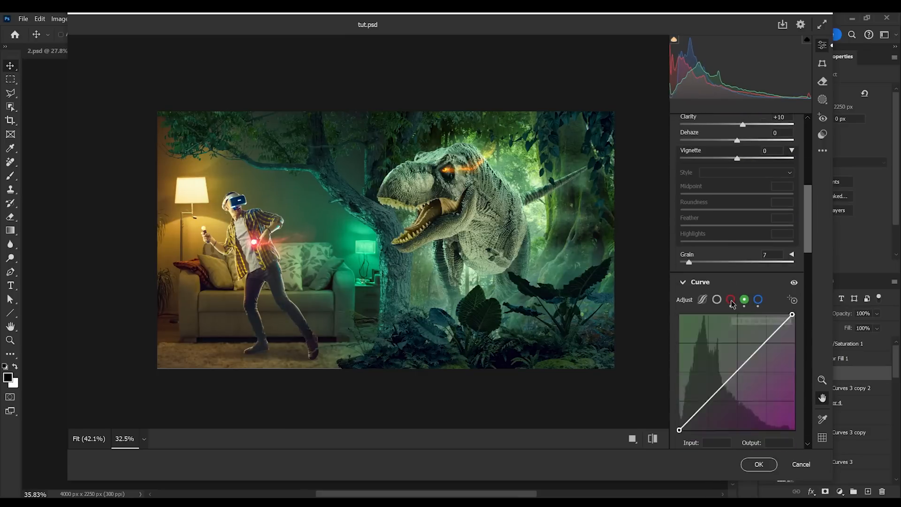
drag(737, 159, 731, 159)
drag(737, 194, 717, 194)
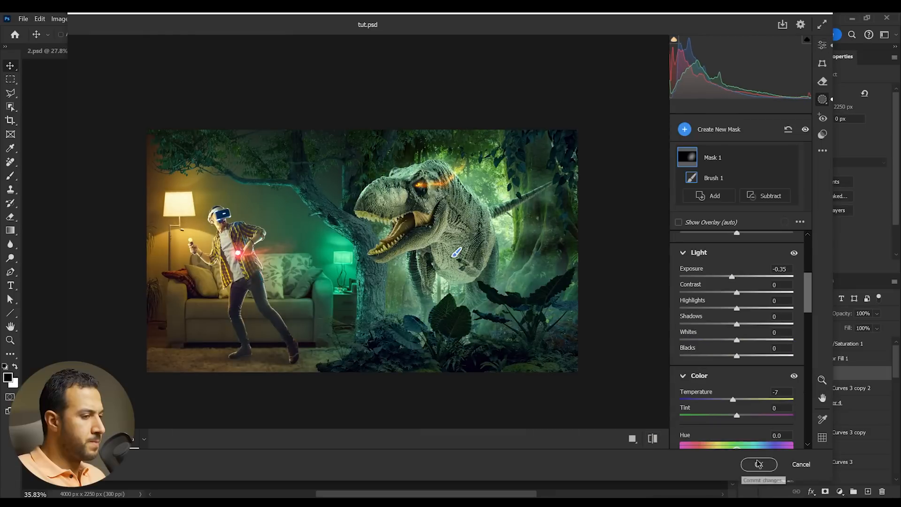
click(759, 464)
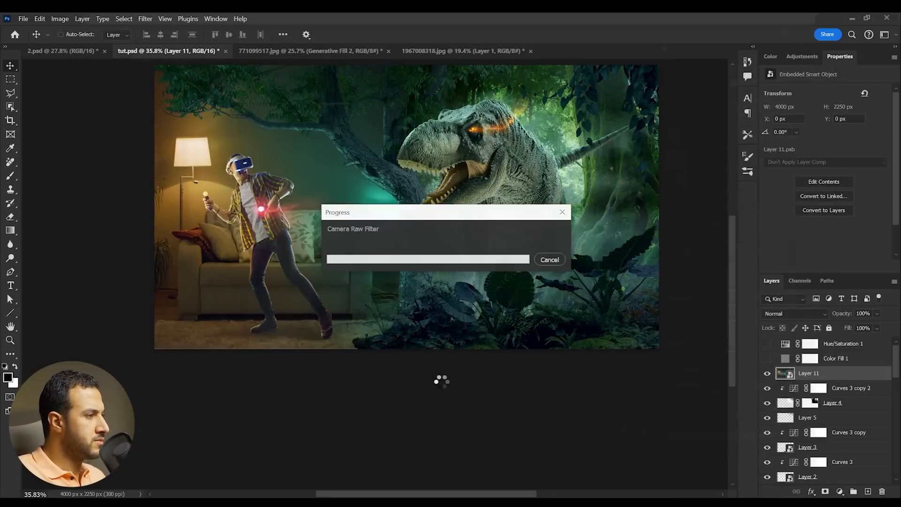
key(space)
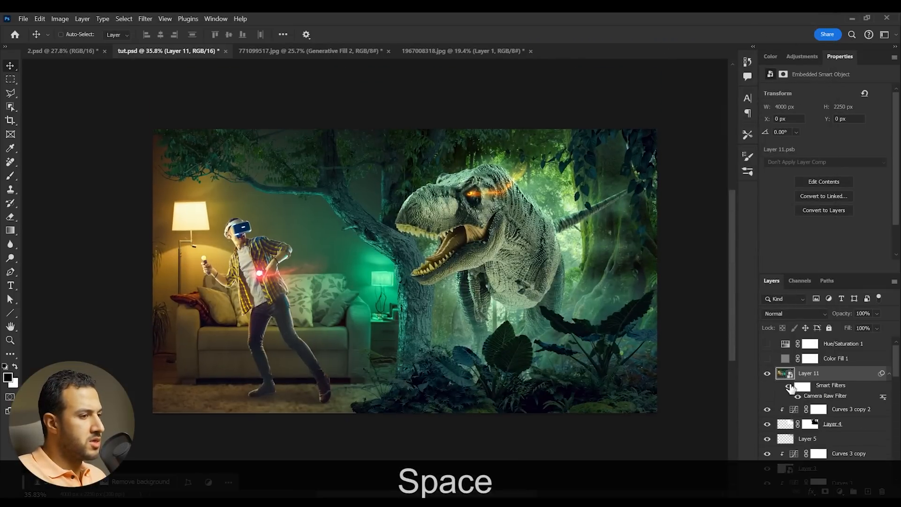